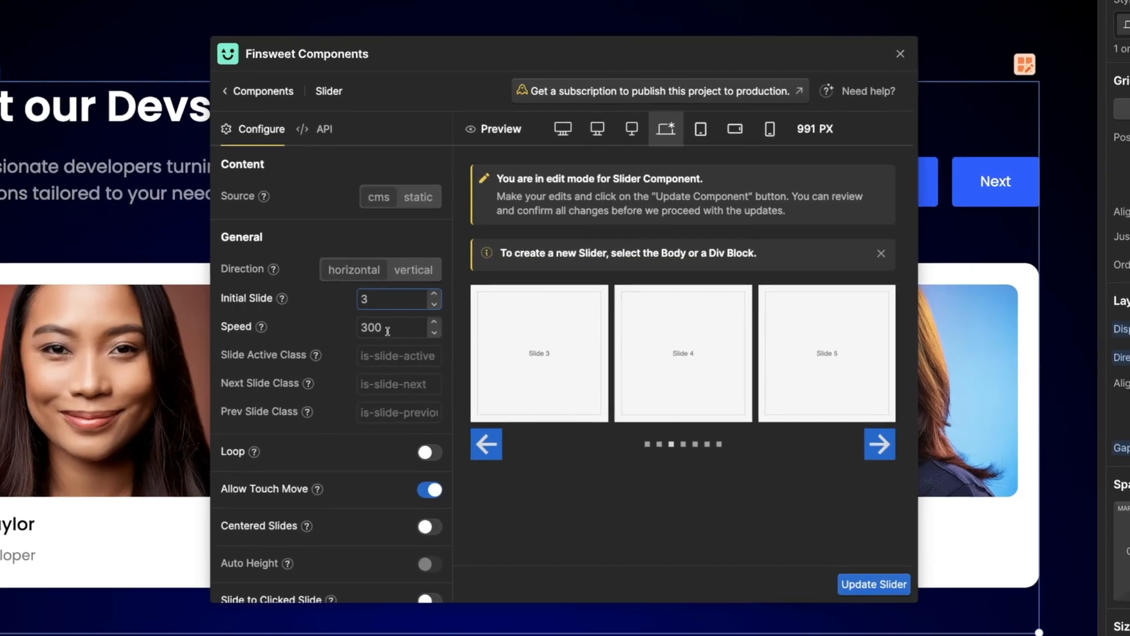
# - Set the slider component's Speed to 500
pyautogui.click(441, 321)
pyautogui.click(431, 325)
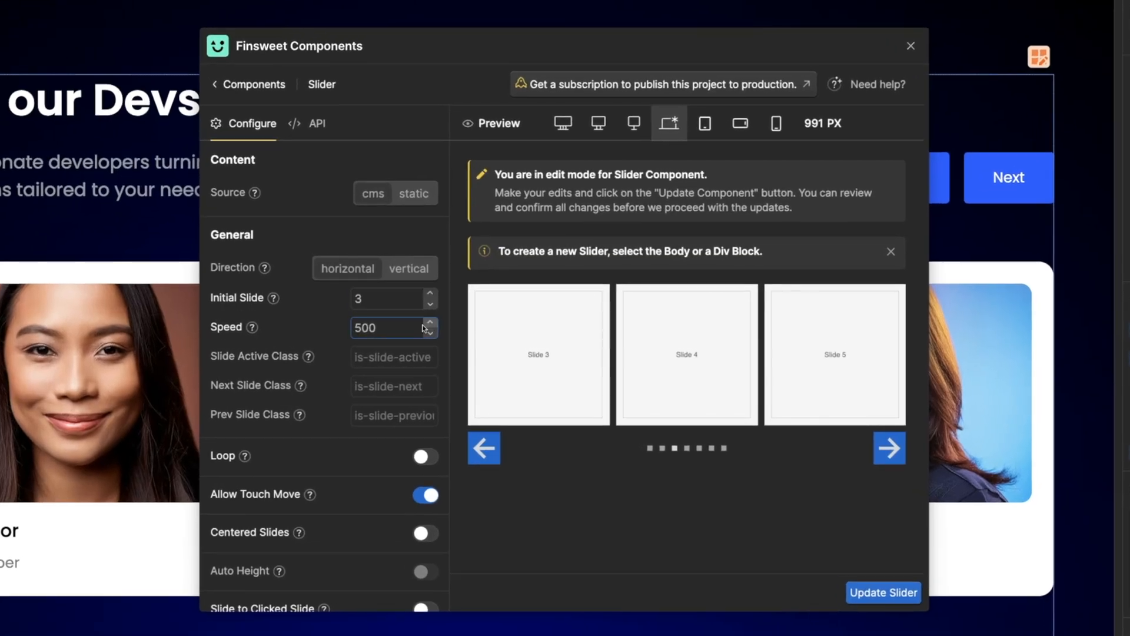
pyautogui.click(431, 325)
pyautogui.scroll(-4, 431, 325)
pyautogui.click(427, 219)
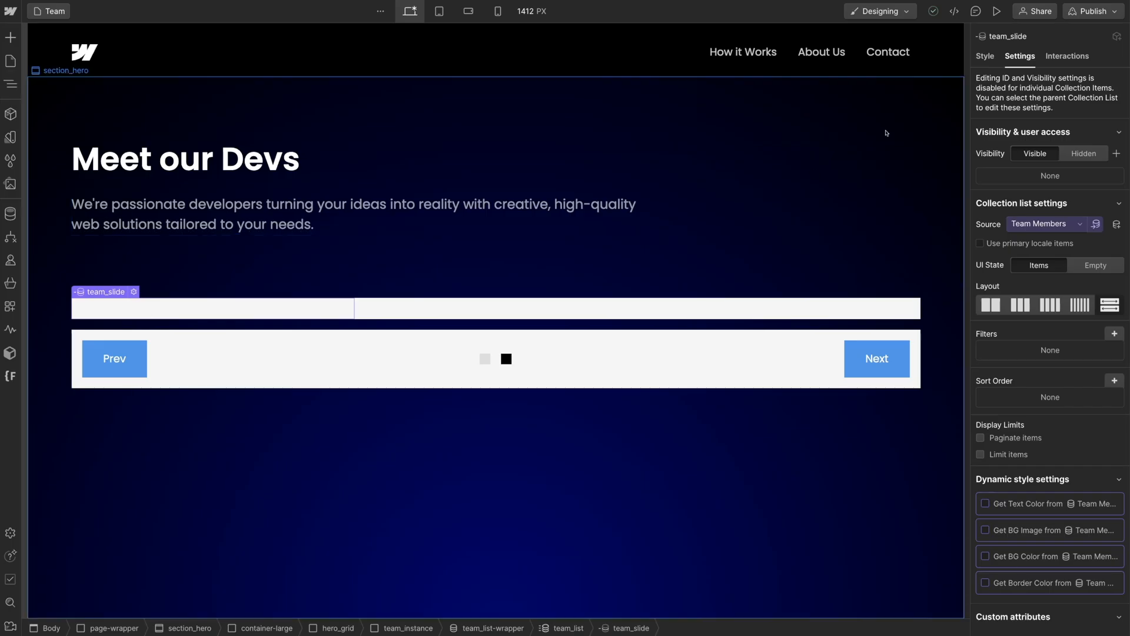
# - Expand main_list-wrapper in the page structure and select its main_slide element
pyautogui.press('s')
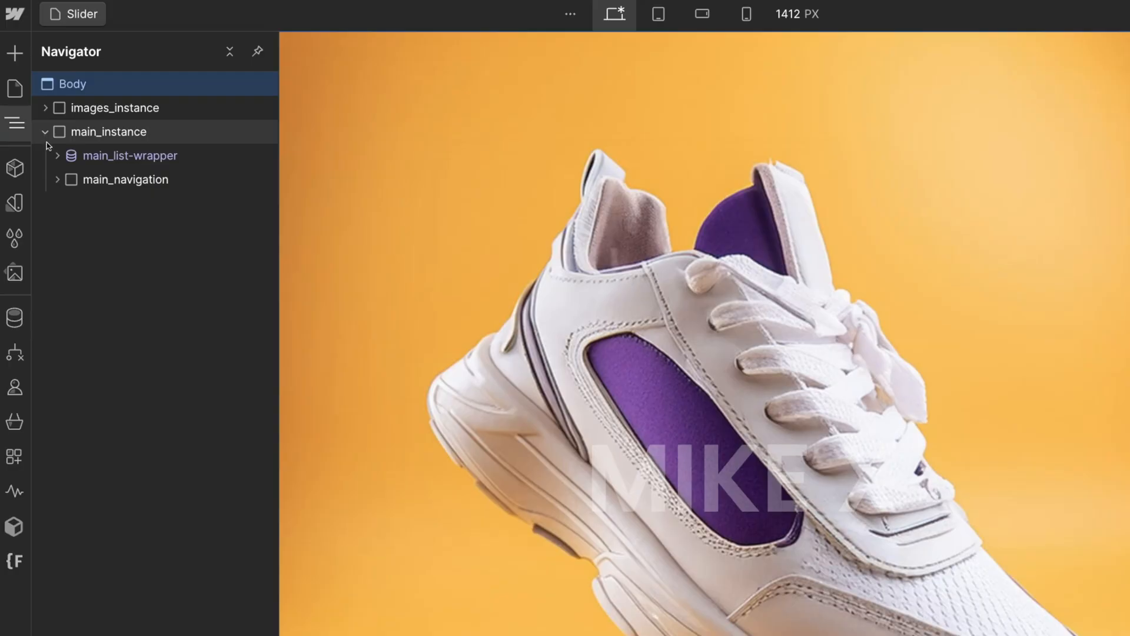
pyautogui.click(57, 155)
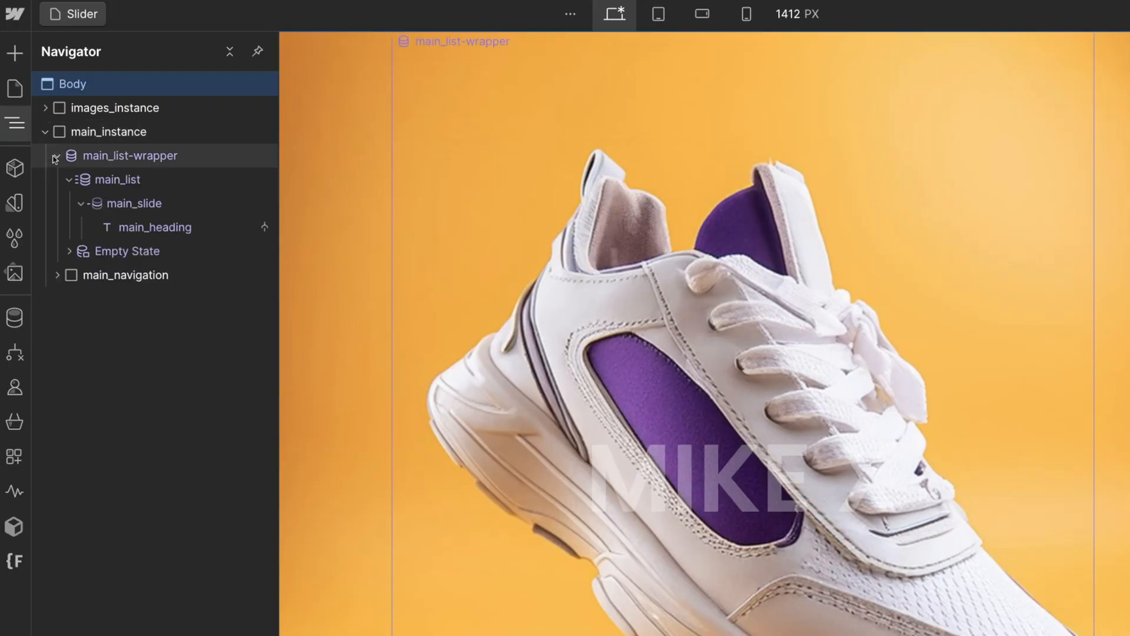
pyautogui.doubleClick(122, 205)
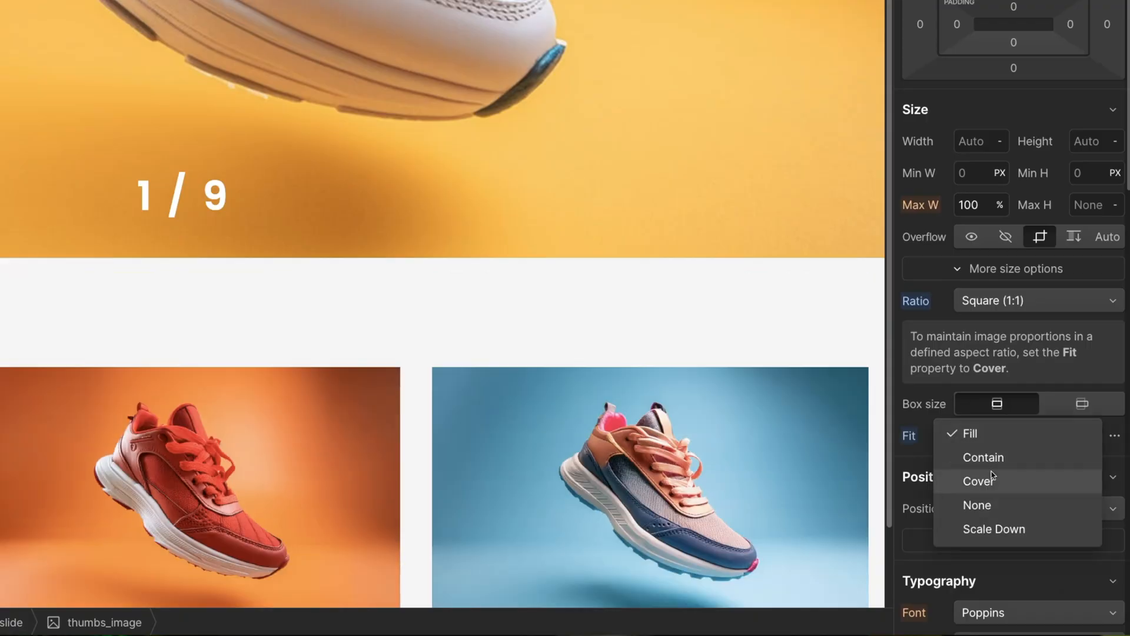
# - Set the Fit of thumbs_image to Cover
pyautogui.click(991, 475)
pyautogui.scroll(-3, 999, 442)
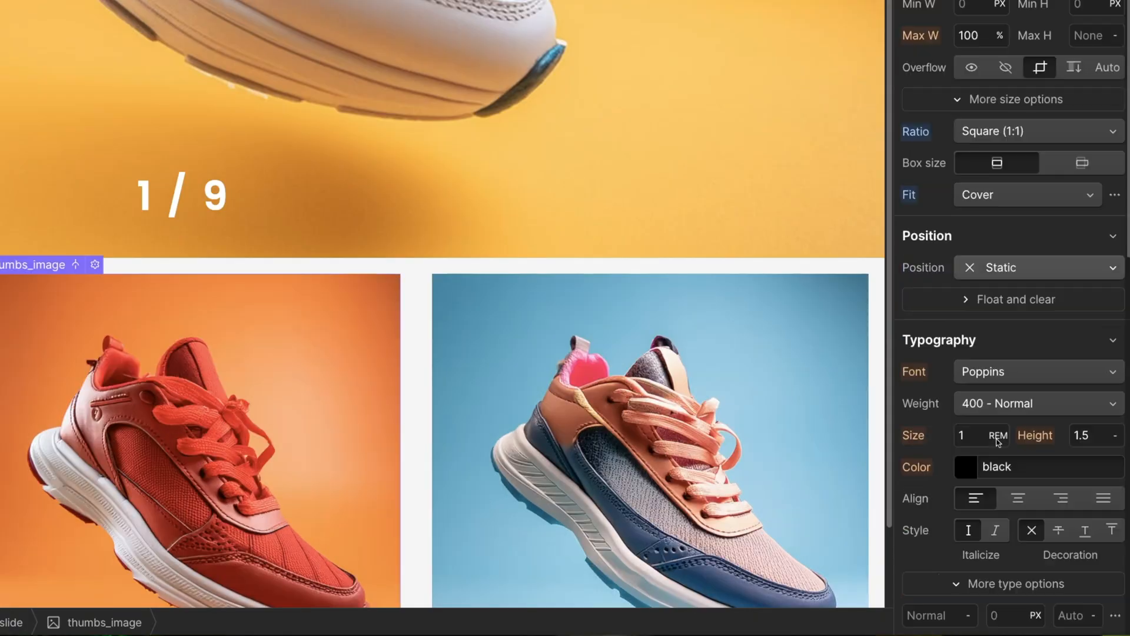
pyautogui.scroll(-5, 998, 441)
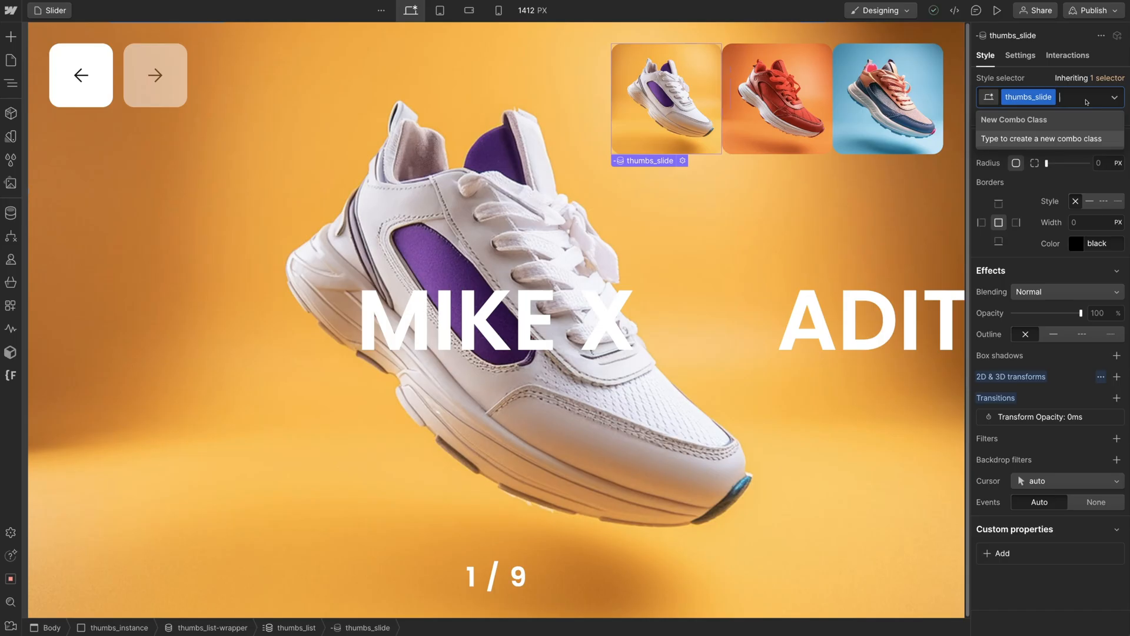
# - Add the combo class is-thumb-active to thumbs_slide
pyautogui.write('is-')
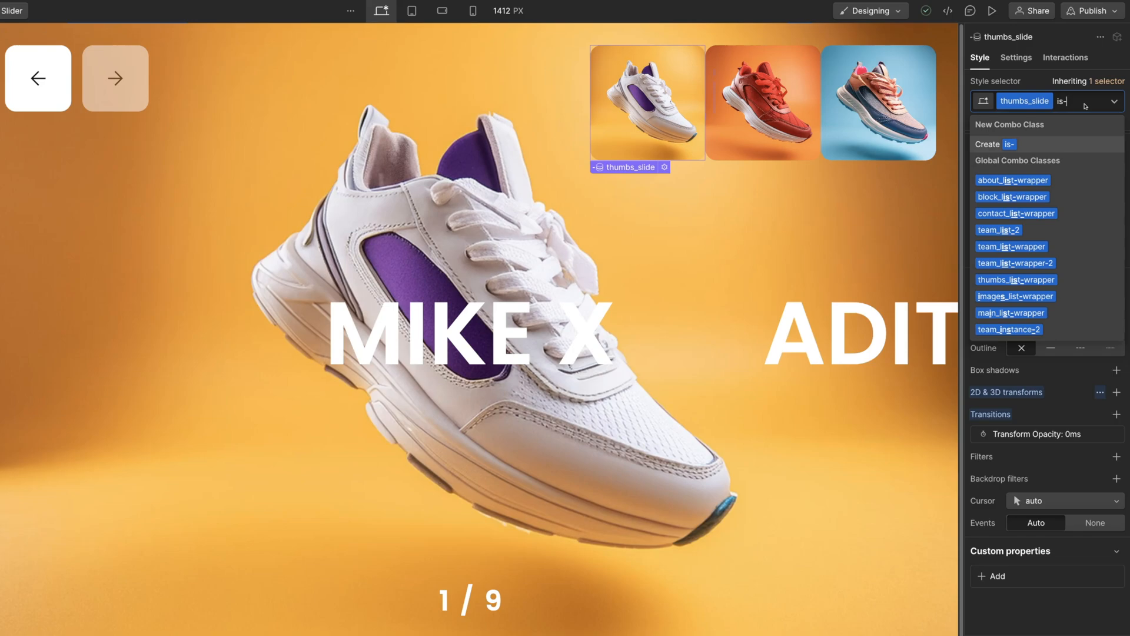
pyautogui.write('thumb-active')
pyautogui.press('Return')
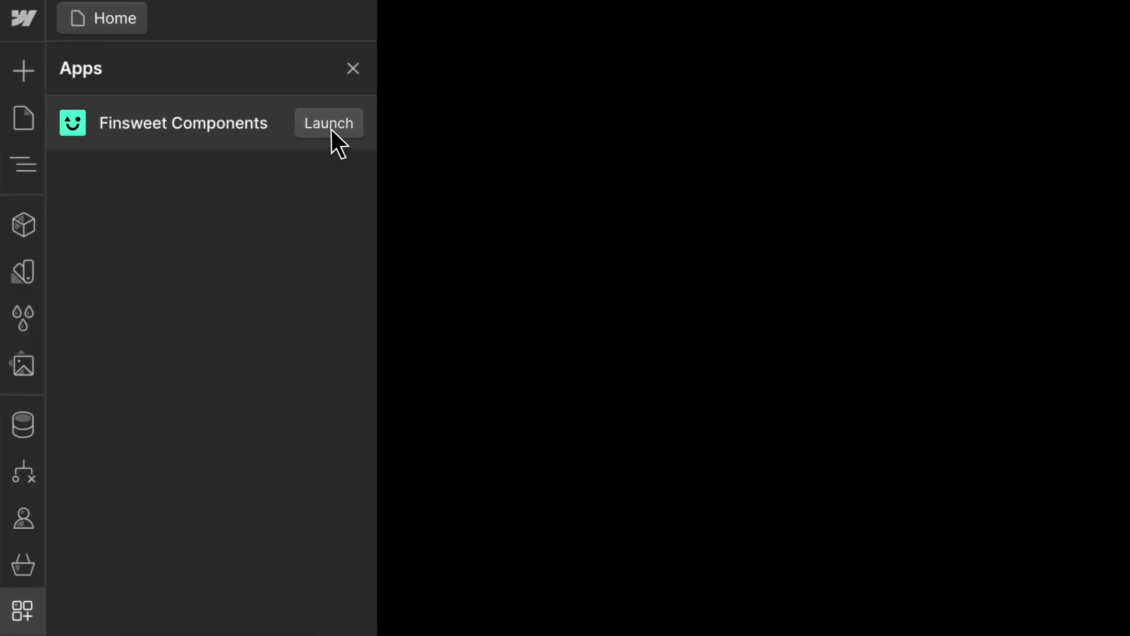
# - Launch the Finsweet Components app from the Home page
pyautogui.click(330, 126)
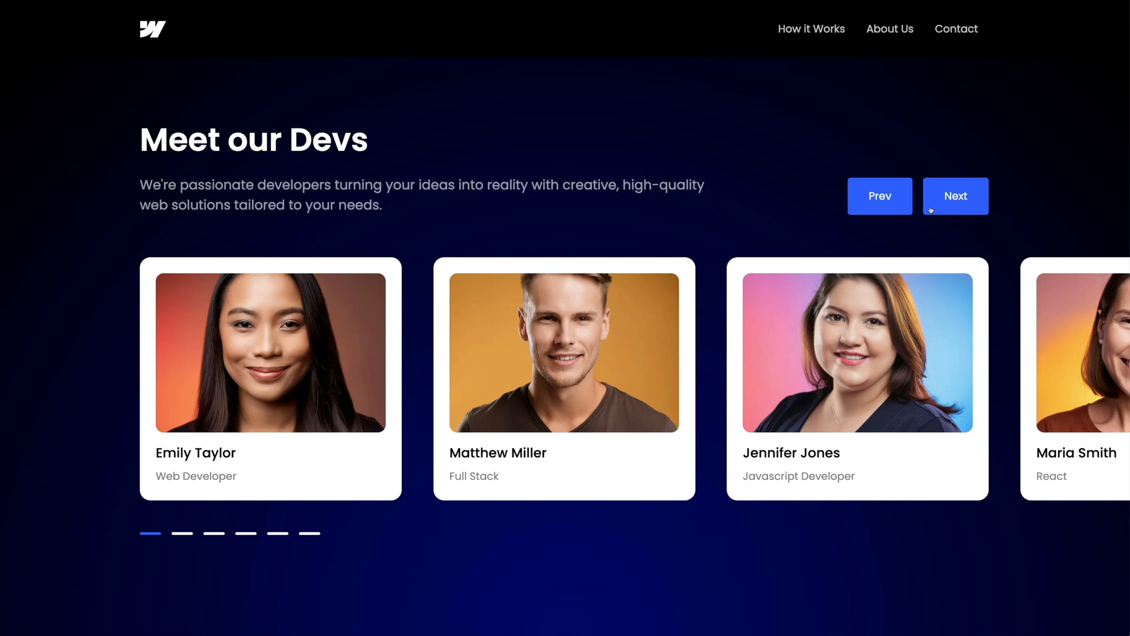
# - Advance the finished Meet our Devs slider through its team cards to see how it moves
pyautogui.click(941, 204)
pyautogui.click(941, 204)
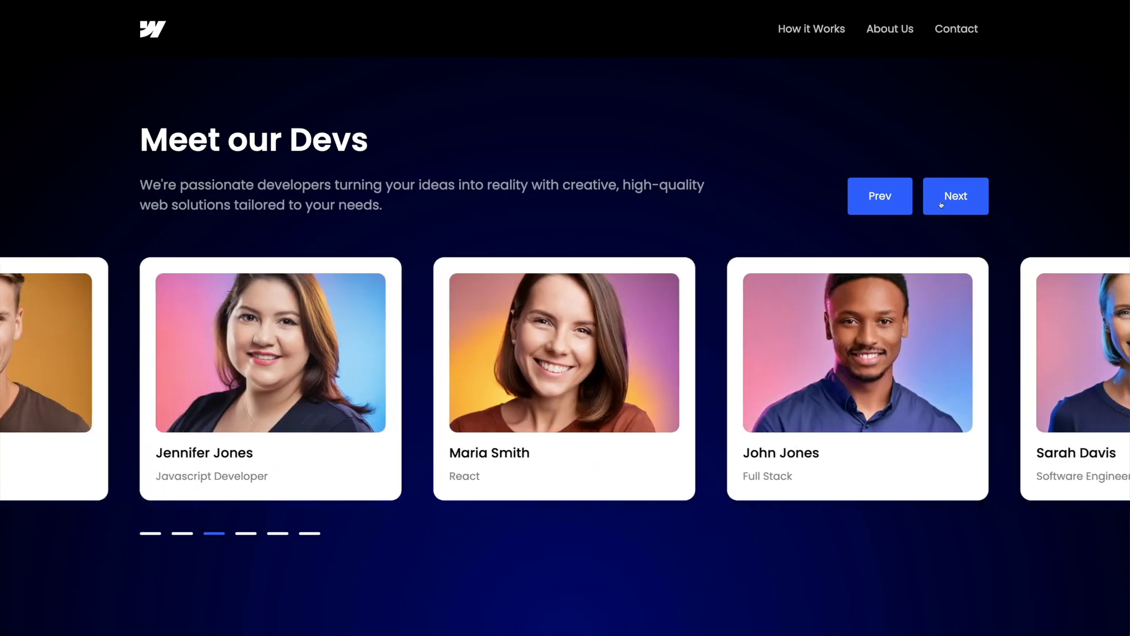
pyautogui.click(941, 204)
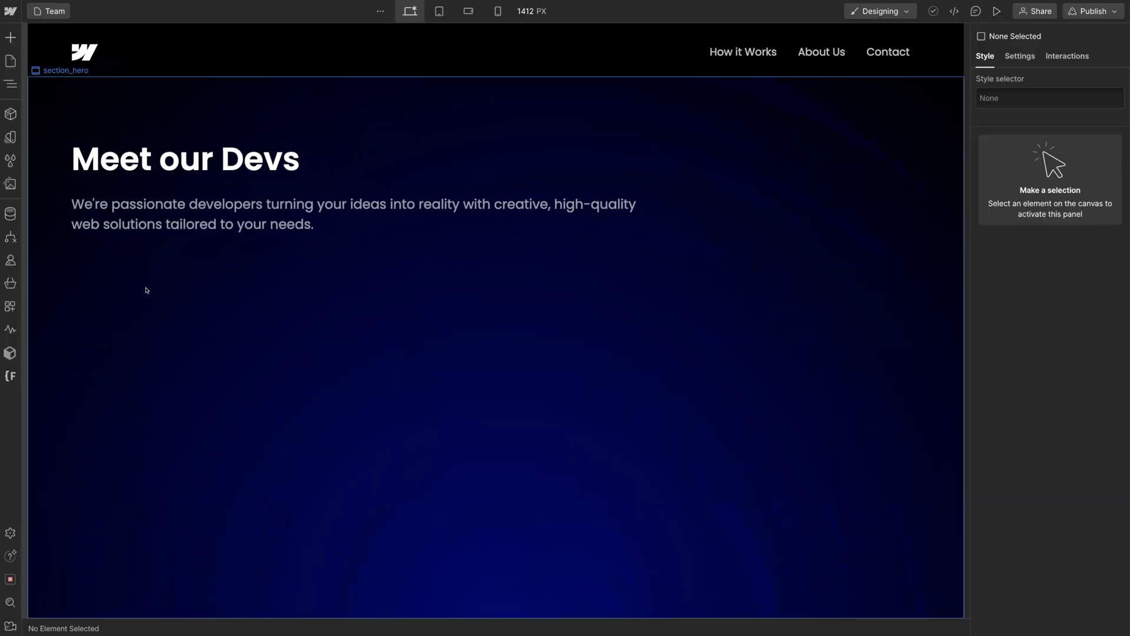
# - Launch Finsweet Components on the Team page and open its Slider component
pyautogui.click(10, 306)
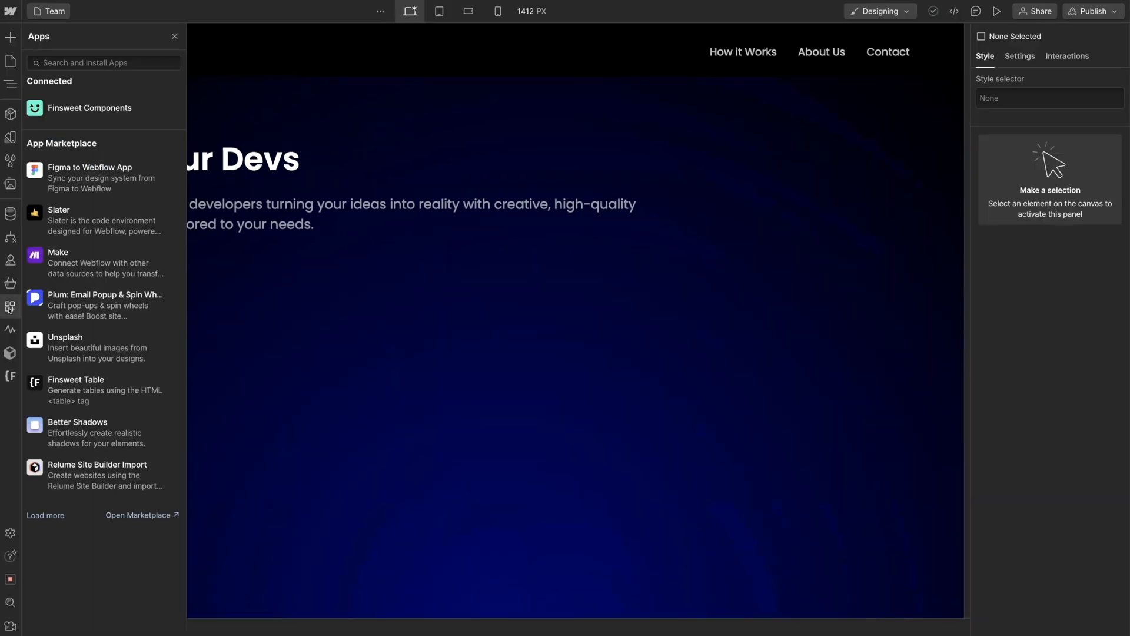
pyautogui.moveTo(113, 109)
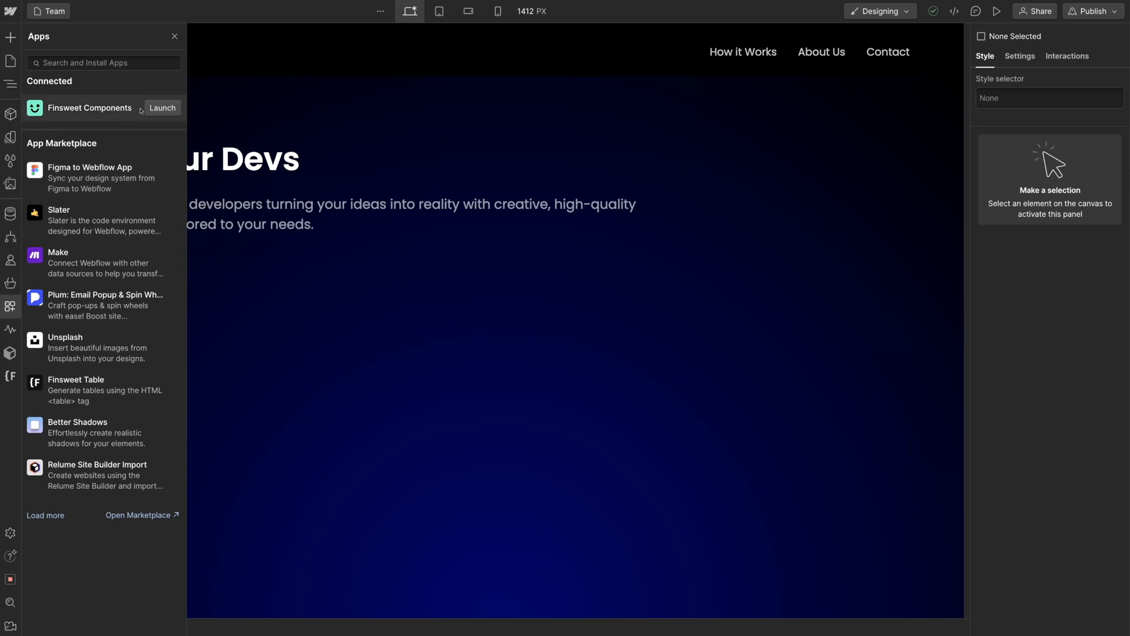
pyautogui.click(160, 108)
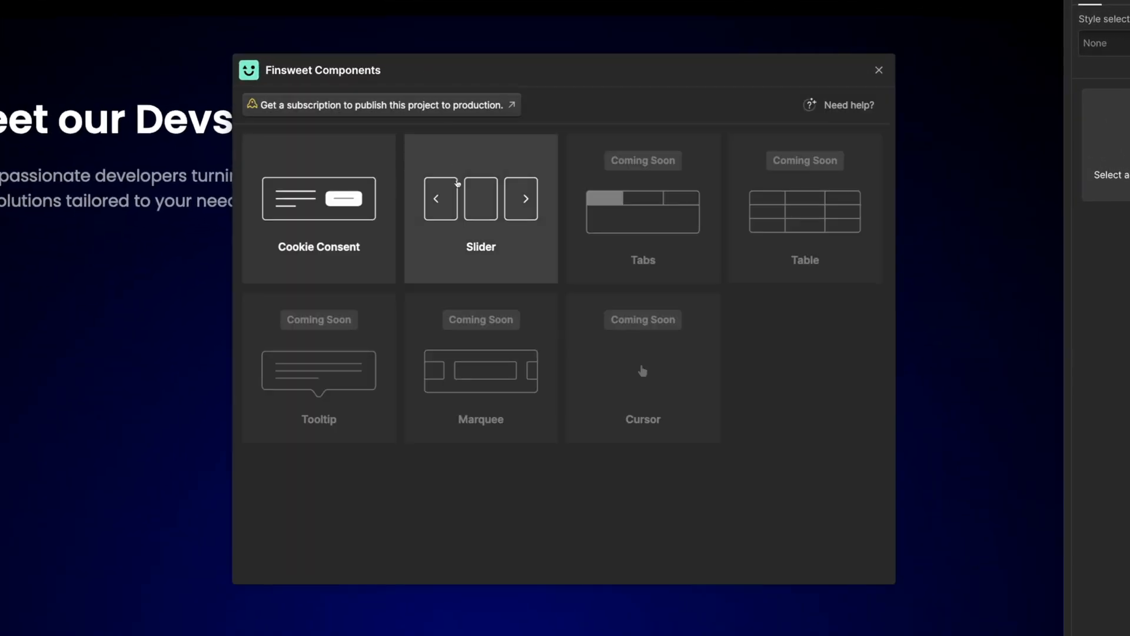
pyautogui.click(458, 182)
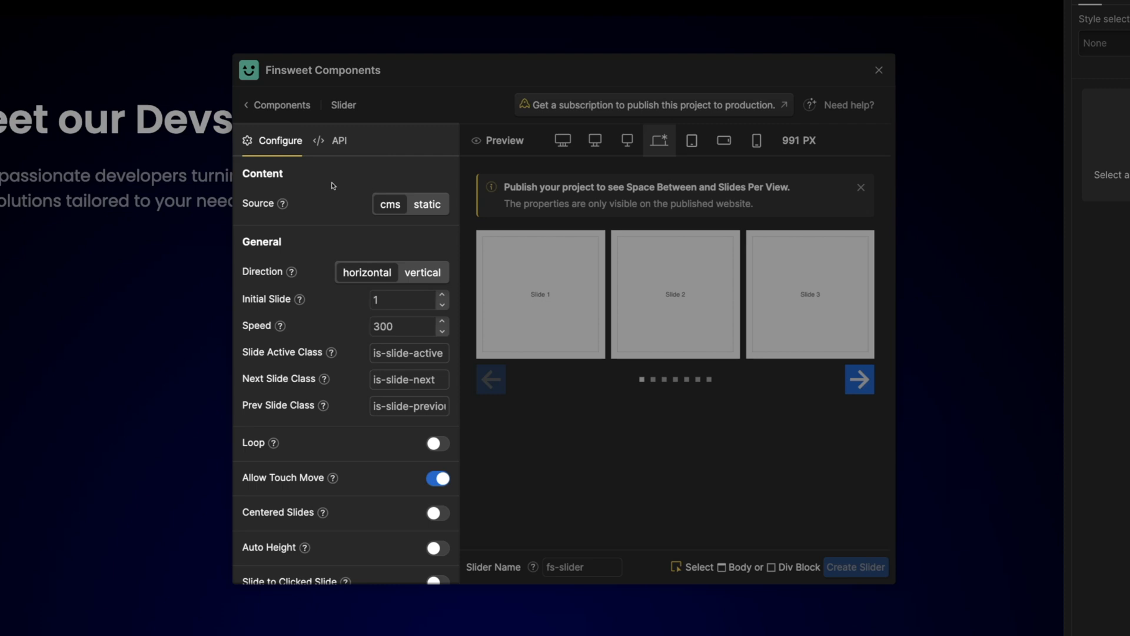
# - Try the static source and the vertical direction for the slider, returning to cms and horizontal
pyautogui.click(435, 207)
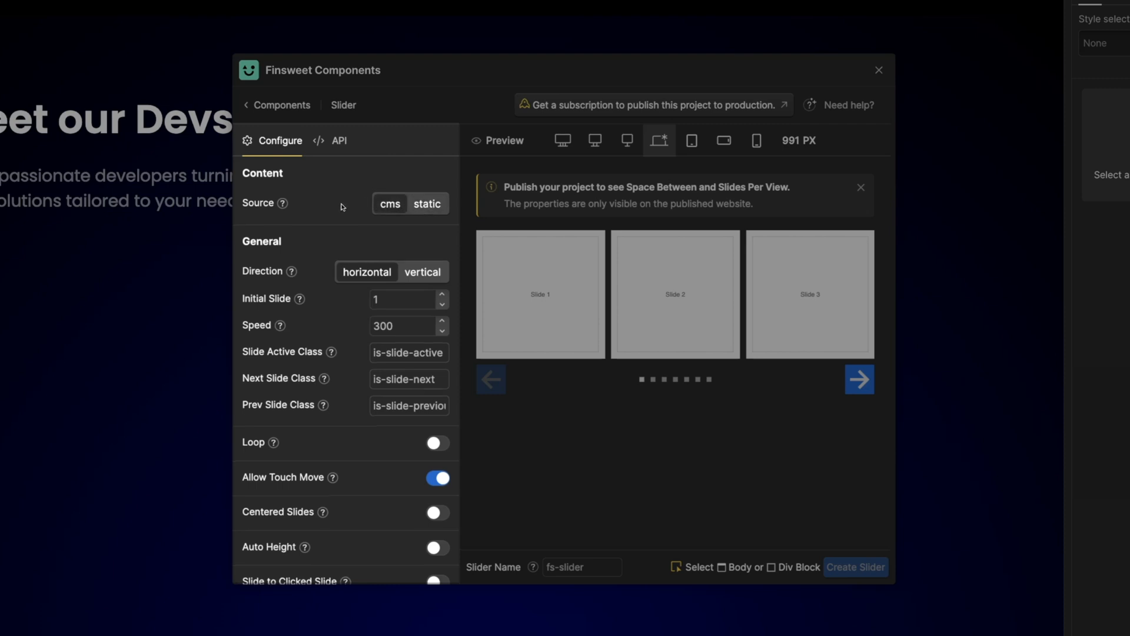
pyautogui.scroll(-2, 346, 204)
pyautogui.click(422, 205)
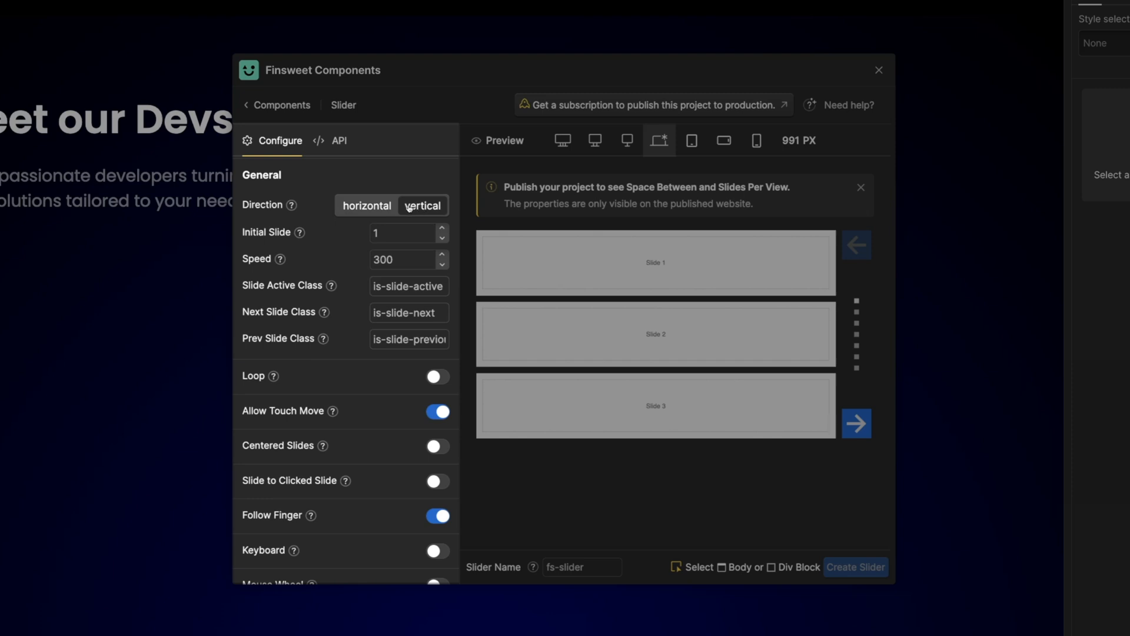
pyautogui.click(365, 207)
# - Try the slider's Loop and Centered Slides options one at a time, turning each back off
pyautogui.scroll(-1, 364, 207)
pyautogui.click(432, 336)
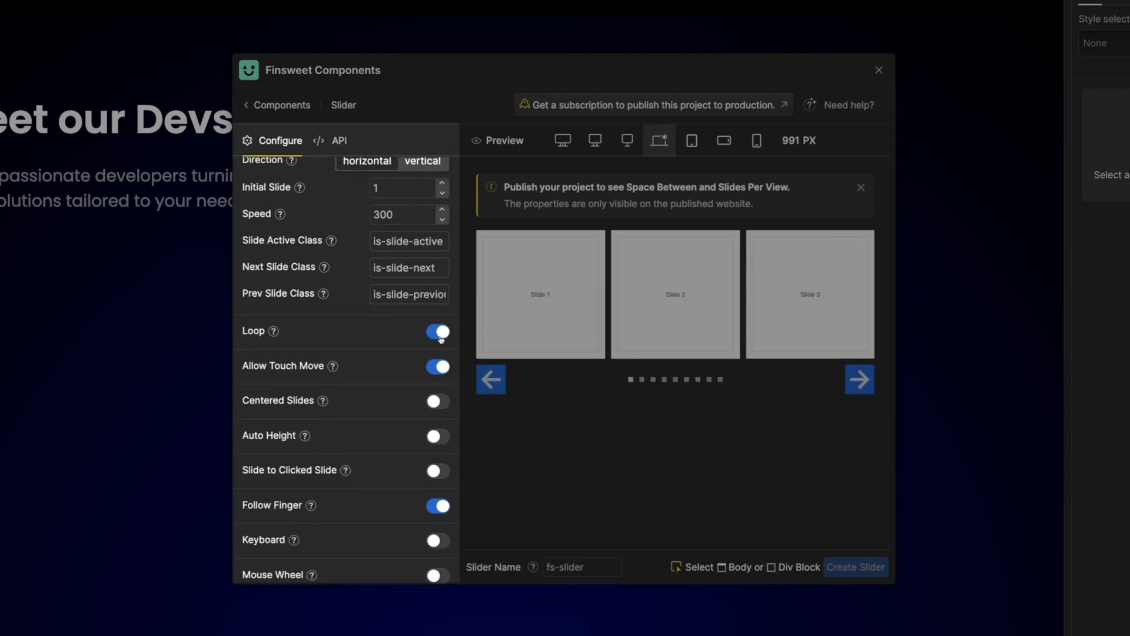
pyautogui.click(432, 338)
pyautogui.click(436, 406)
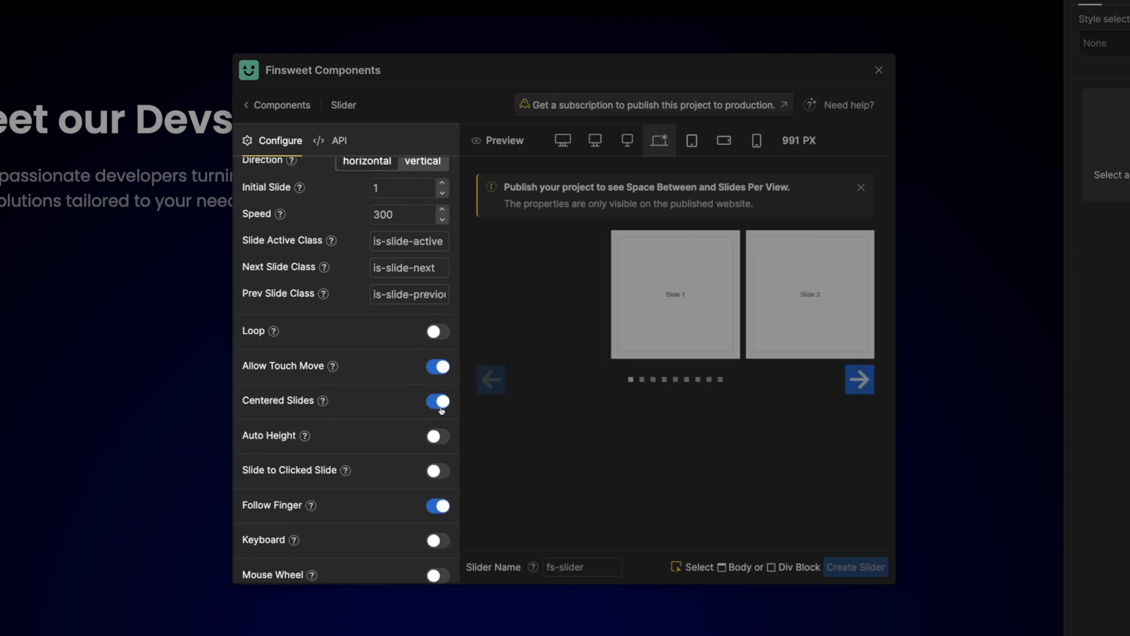
pyautogui.click(436, 406)
# - Try the slider without Pagination and without Navigation, turning each module back on
pyautogui.scroll(-2, 385, 353)
pyautogui.scroll(-4, 382, 385)
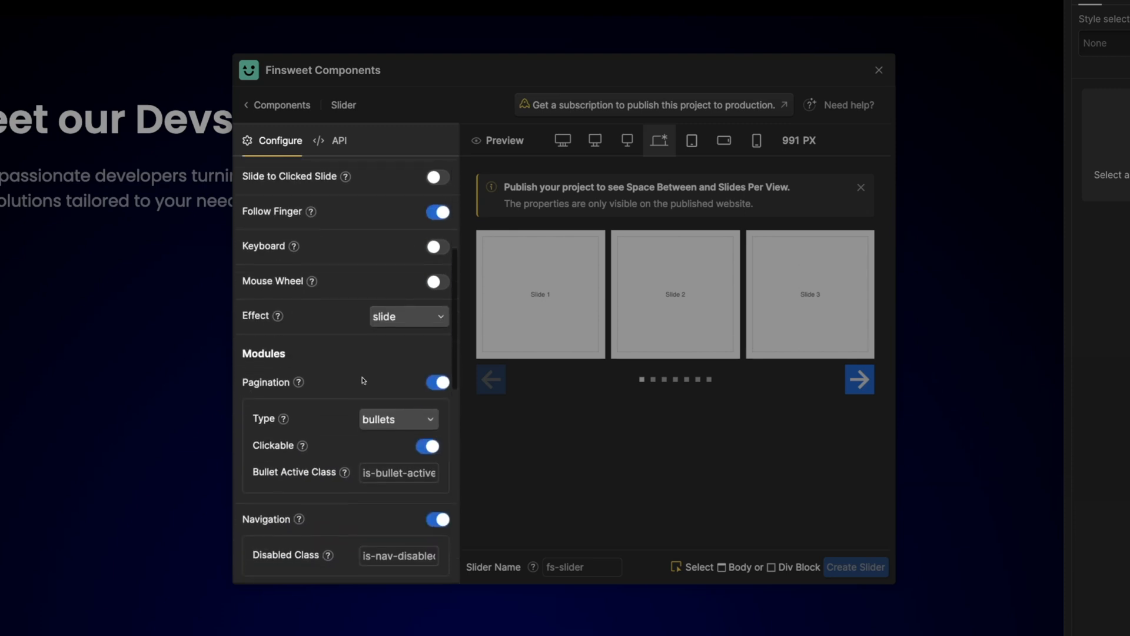
pyautogui.click(435, 380)
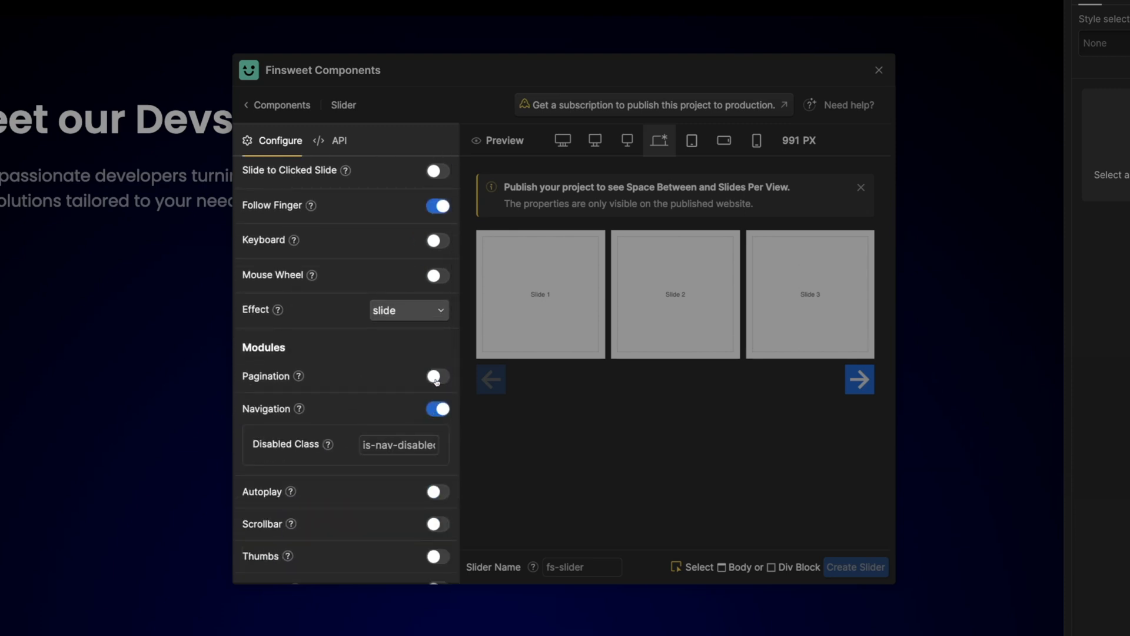
pyautogui.click(436, 380)
pyautogui.click(434, 514)
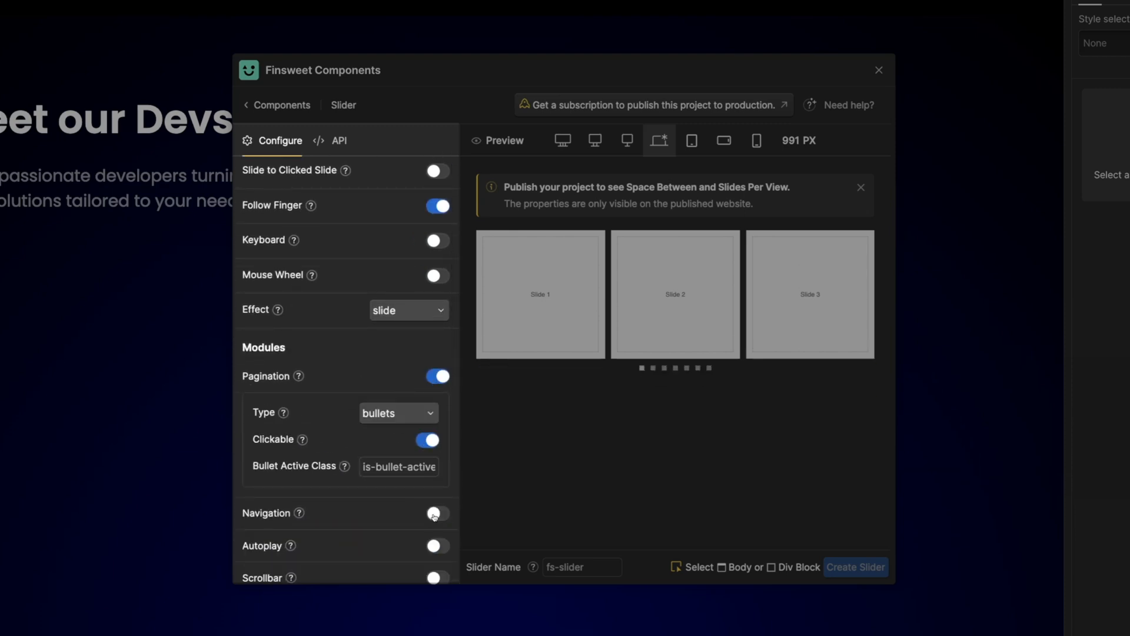
pyautogui.click(434, 514)
# - Review the slider's breakpoint settings for slides per view, slides per group and space between
pyautogui.scroll(-10, 377, 459)
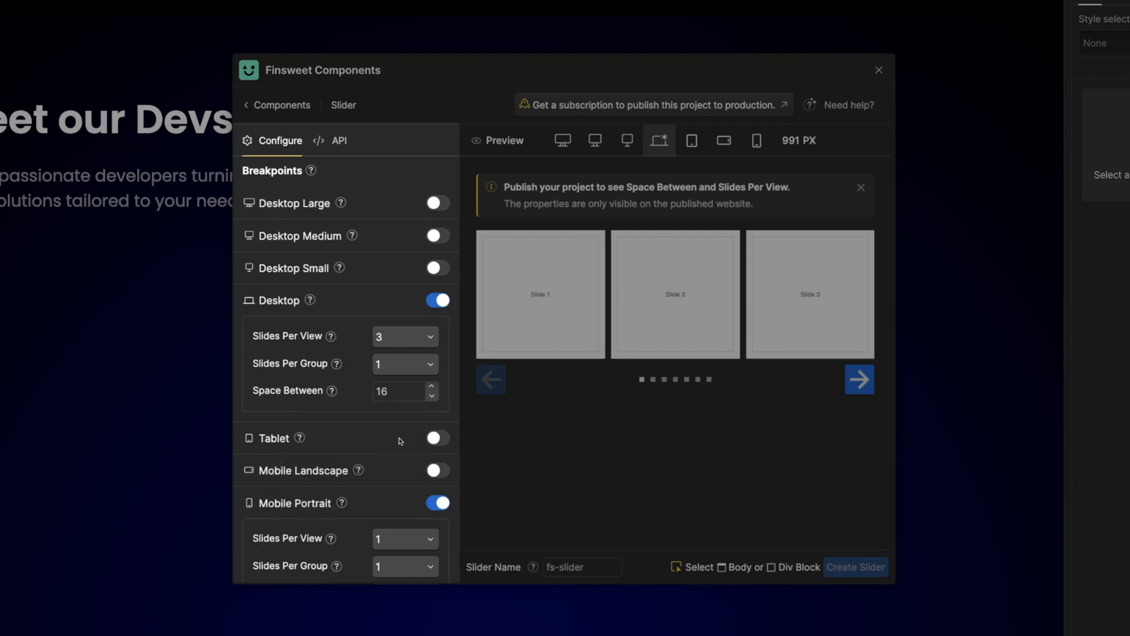
pyautogui.scroll(15, 400, 440)
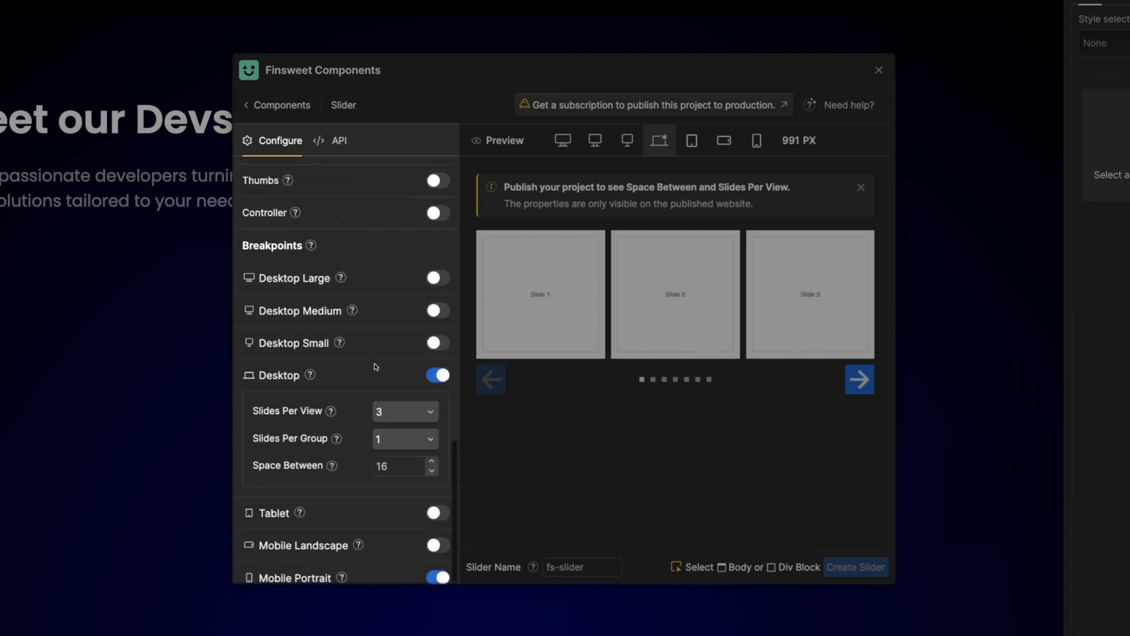
pyautogui.scroll(2, 378, 361)
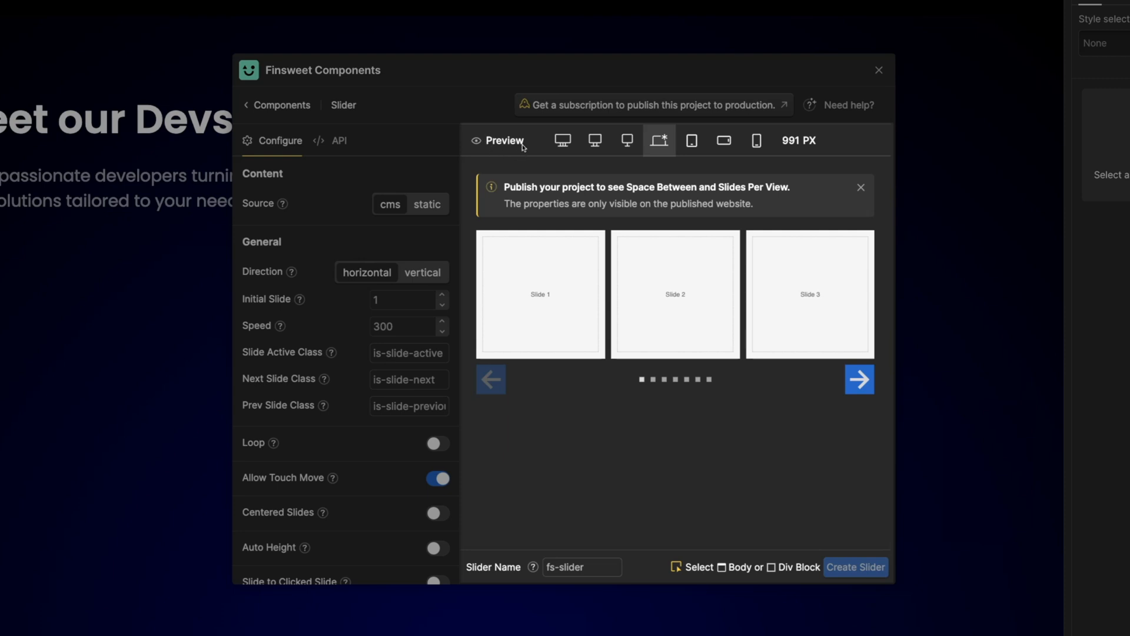
# - Preview the slider at the 1280 px, 1440 px and tablet breakpoints, ending on the 991 px desktop view
pyautogui.click(627, 147)
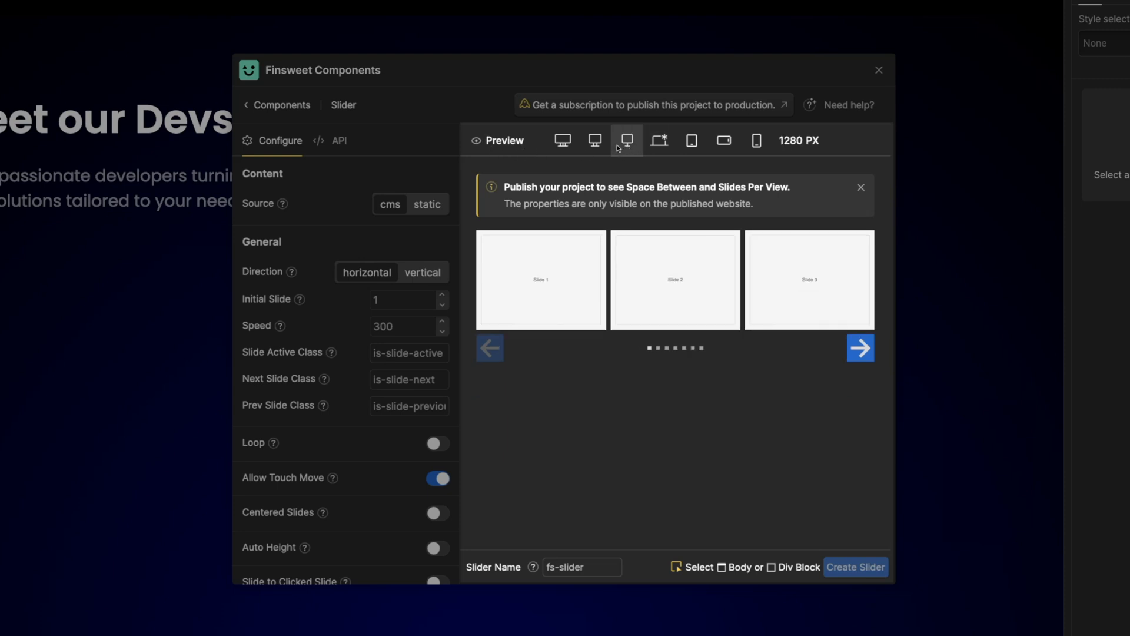
pyautogui.click(596, 147)
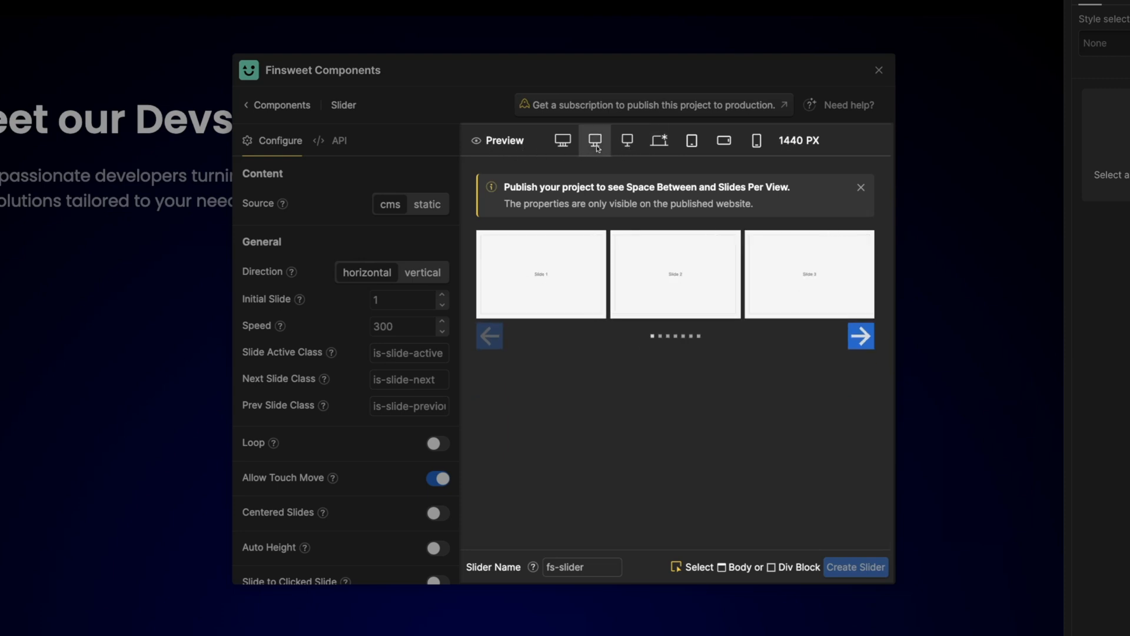
pyautogui.click(693, 149)
pyautogui.click(663, 147)
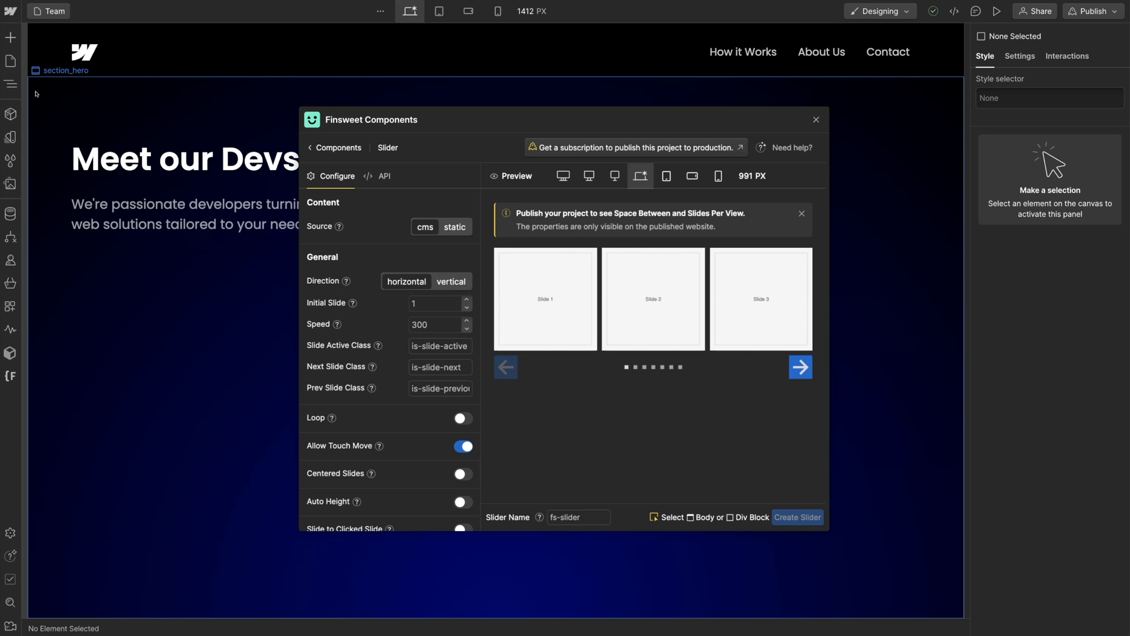
# - Select the hero_grid div inside section_hero's container-large as the slider's parent
pyautogui.click(12, 86)
pyautogui.click(30, 74)
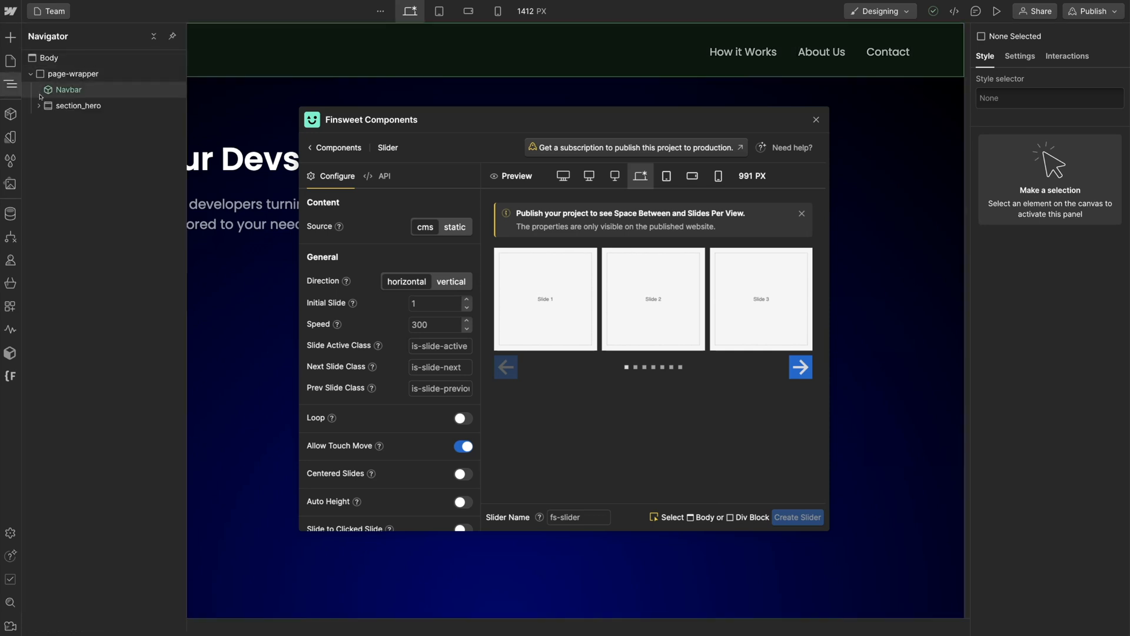
pyautogui.click(38, 105)
pyautogui.click(44, 122)
pyautogui.click(97, 139)
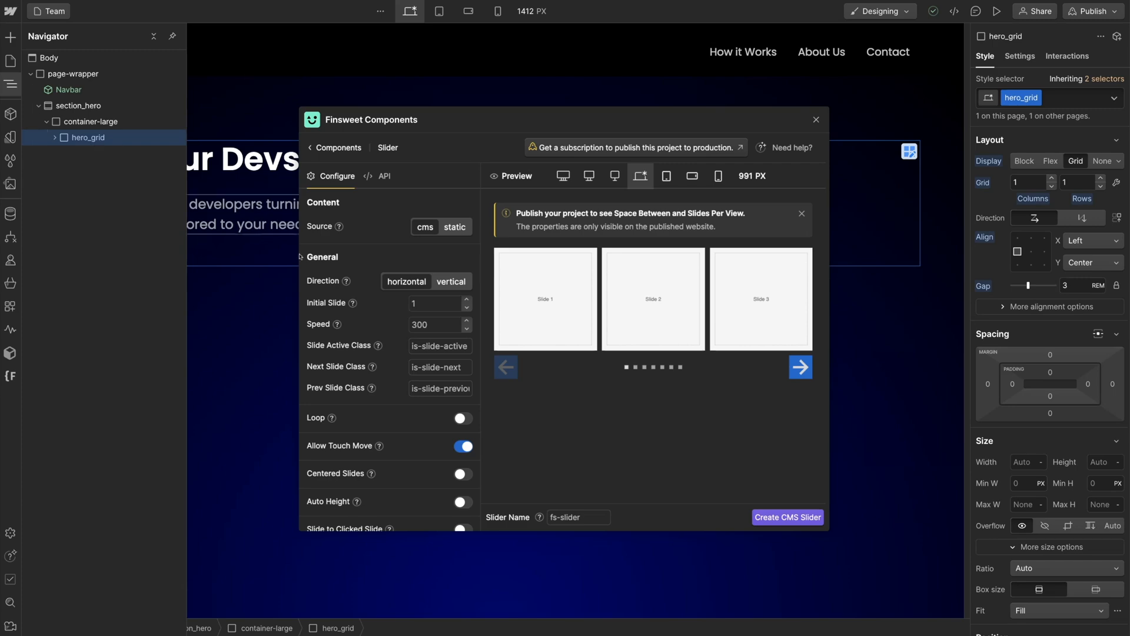
# - Name the slider team, create it as a CMS slider in hero_grid and close the component window
pyautogui.tripleClick(593, 520)
pyautogui.write('team')
pyautogui.click(782, 519)
pyautogui.click(673, 386)
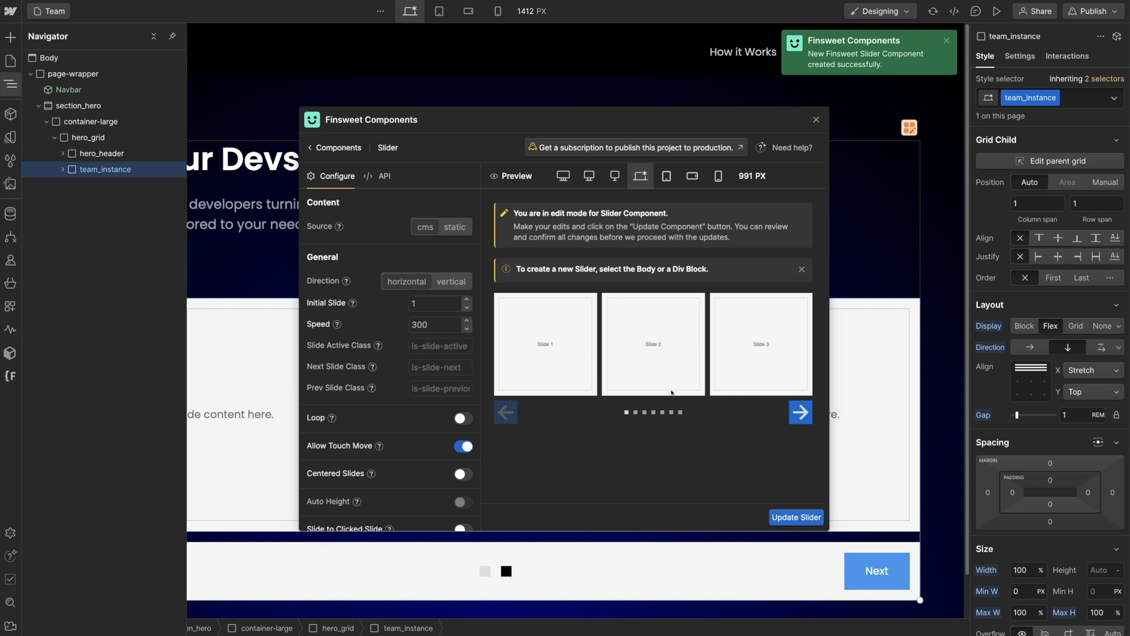
pyautogui.click(816, 120)
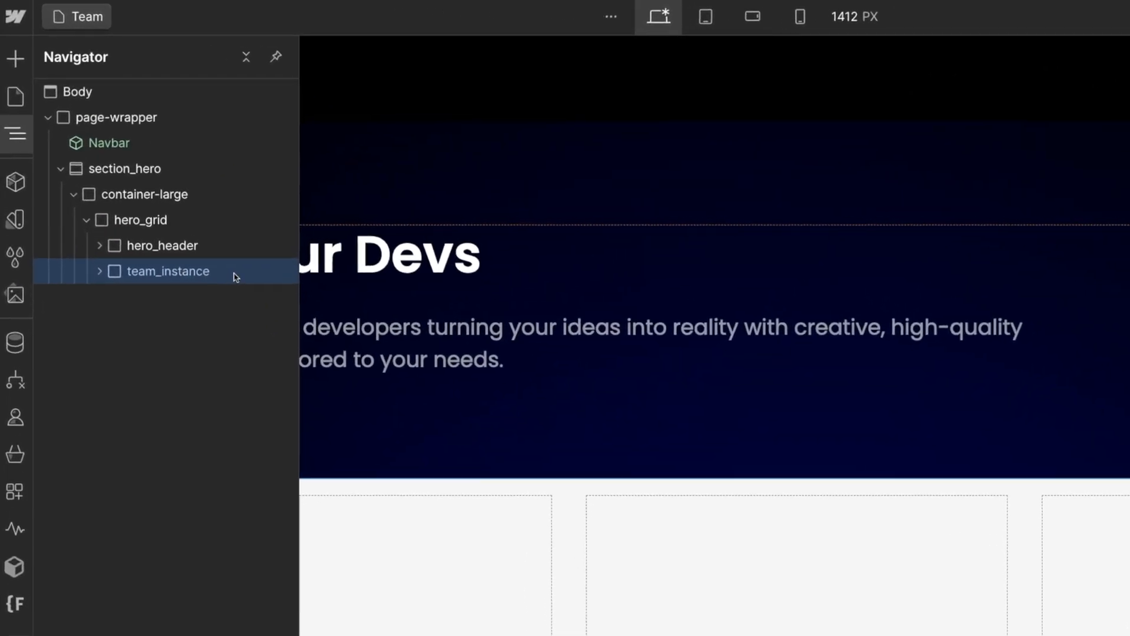
# - Examine the elements nested in team_instance, from team_list-wrapper and team_slide to the navigation buttons and pagination bullets
pyautogui.click(99, 272)
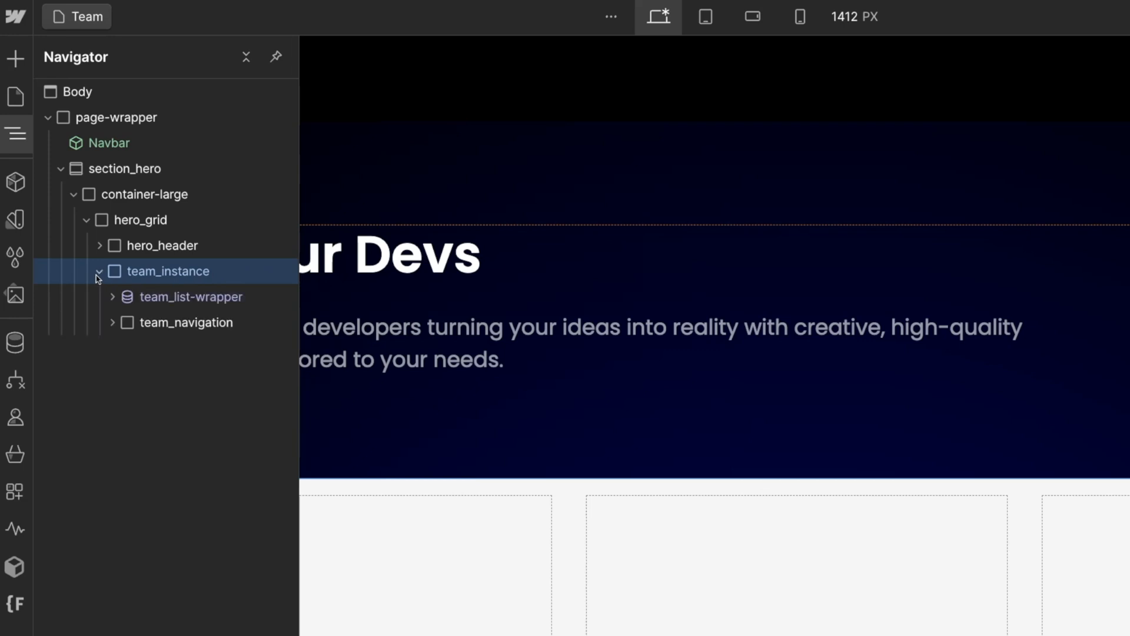
pyautogui.click(270, 308)
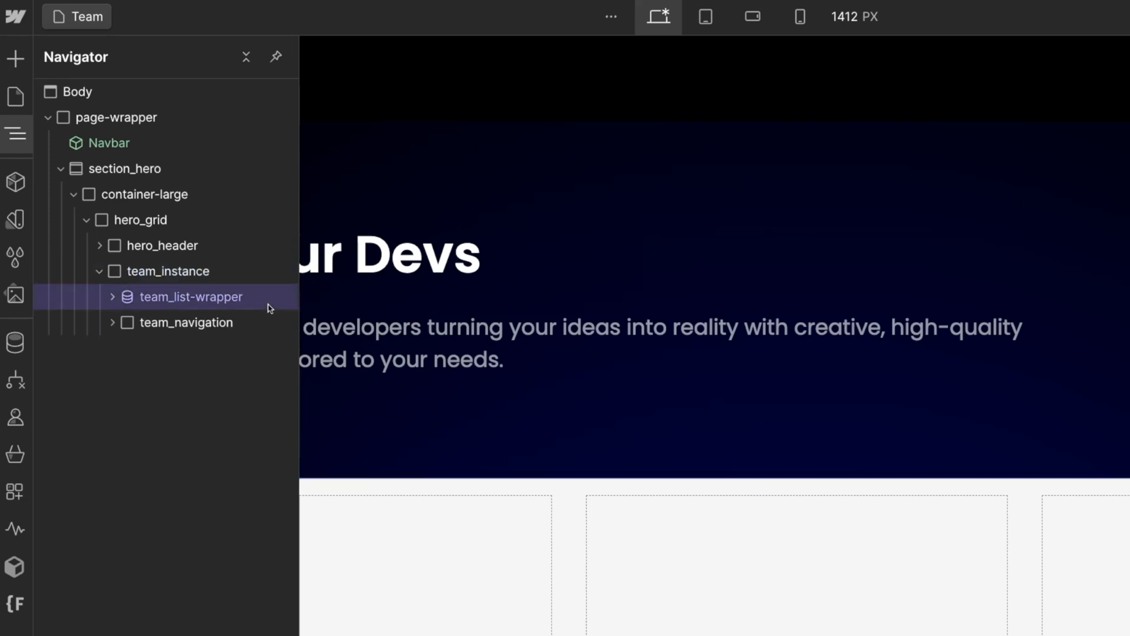
pyautogui.click(259, 328)
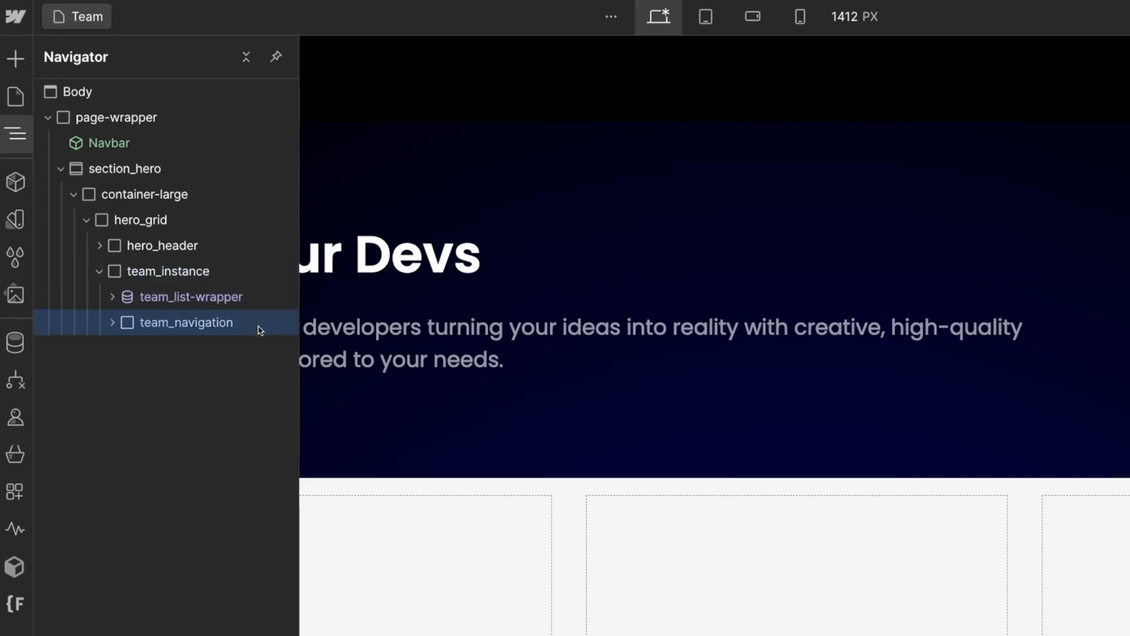
pyautogui.click(112, 298)
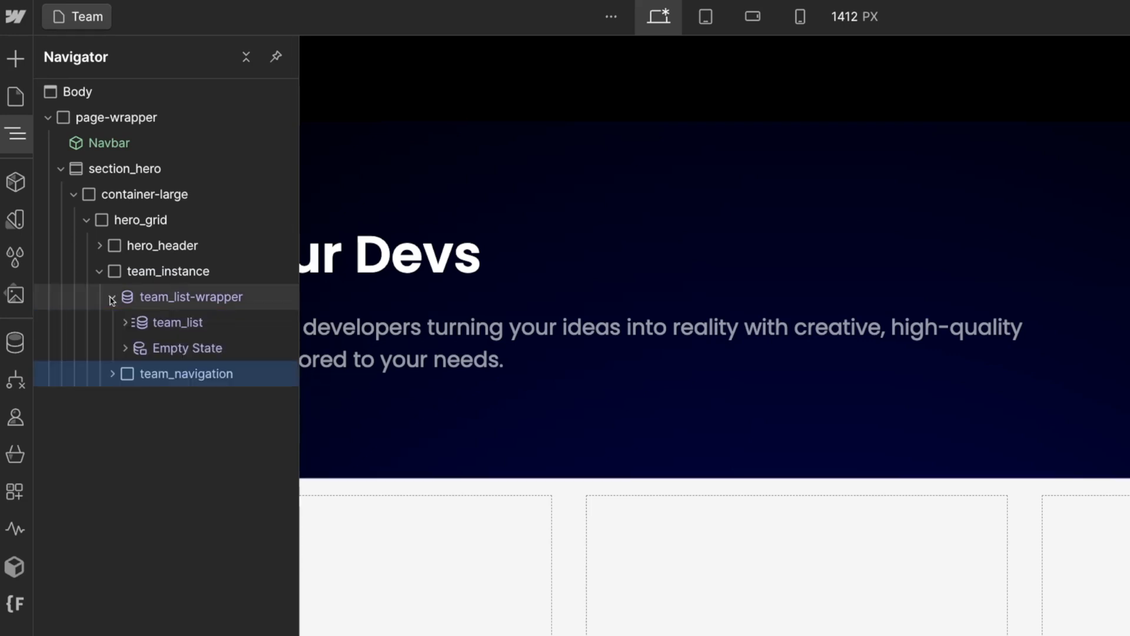
pyautogui.click(141, 324)
pyautogui.click(125, 323)
pyautogui.click(238, 349)
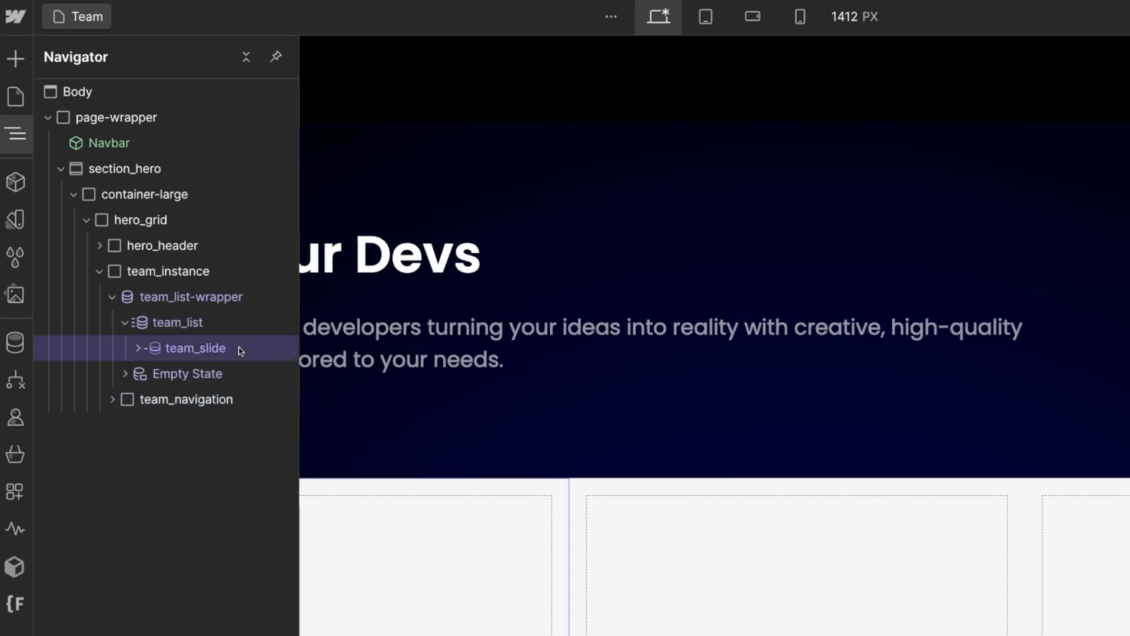
pyautogui.click(111, 400)
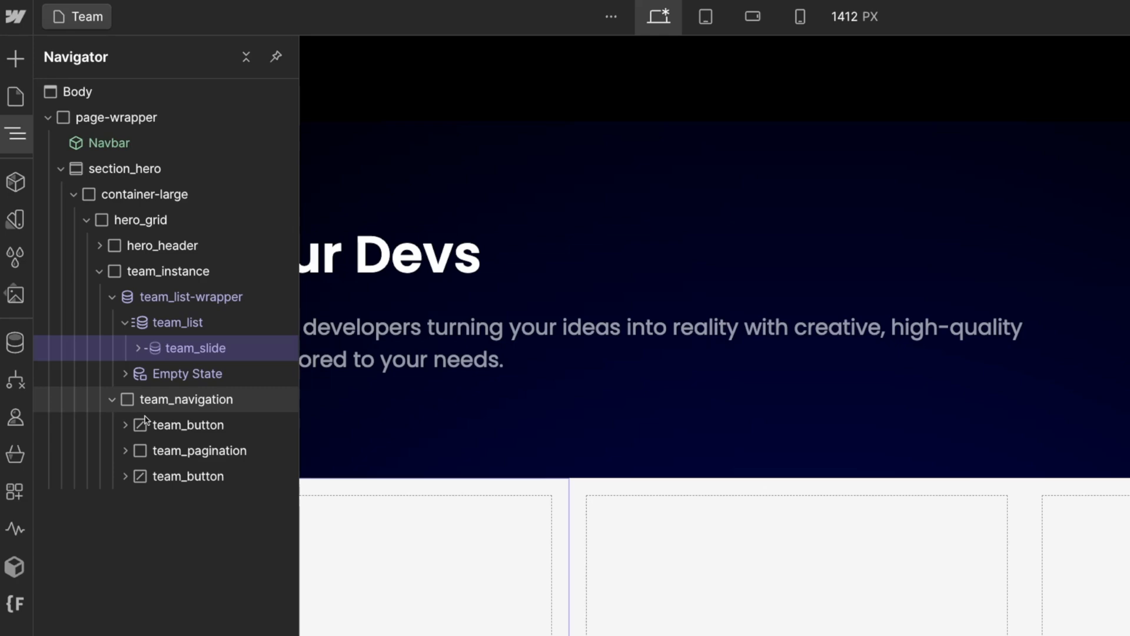
pyautogui.click(220, 427)
pyautogui.click(244, 450)
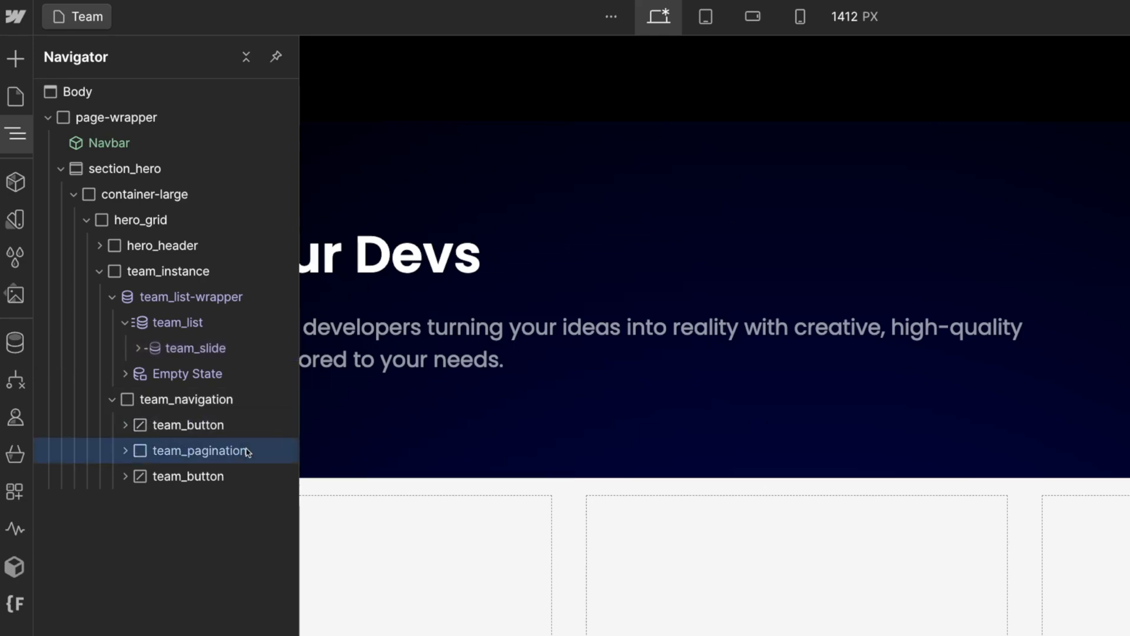
pyautogui.click(125, 451)
pyautogui.click(174, 476)
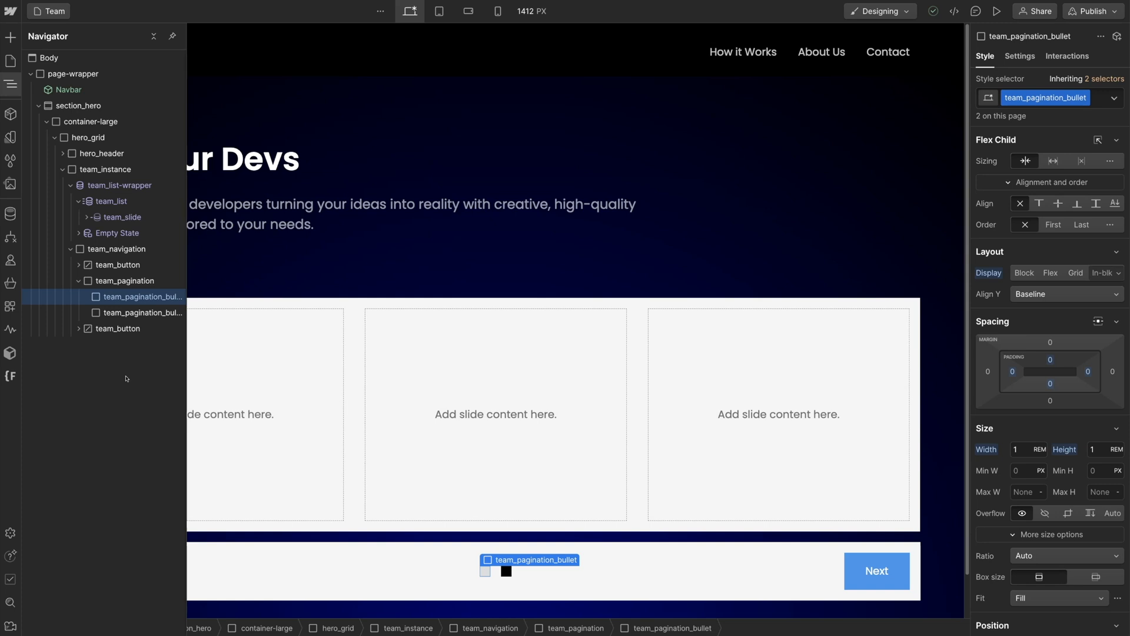
# - Review the custom attributes of the first pagination bullet, the first team_button and the team_instance div
pyautogui.click(1019, 56)
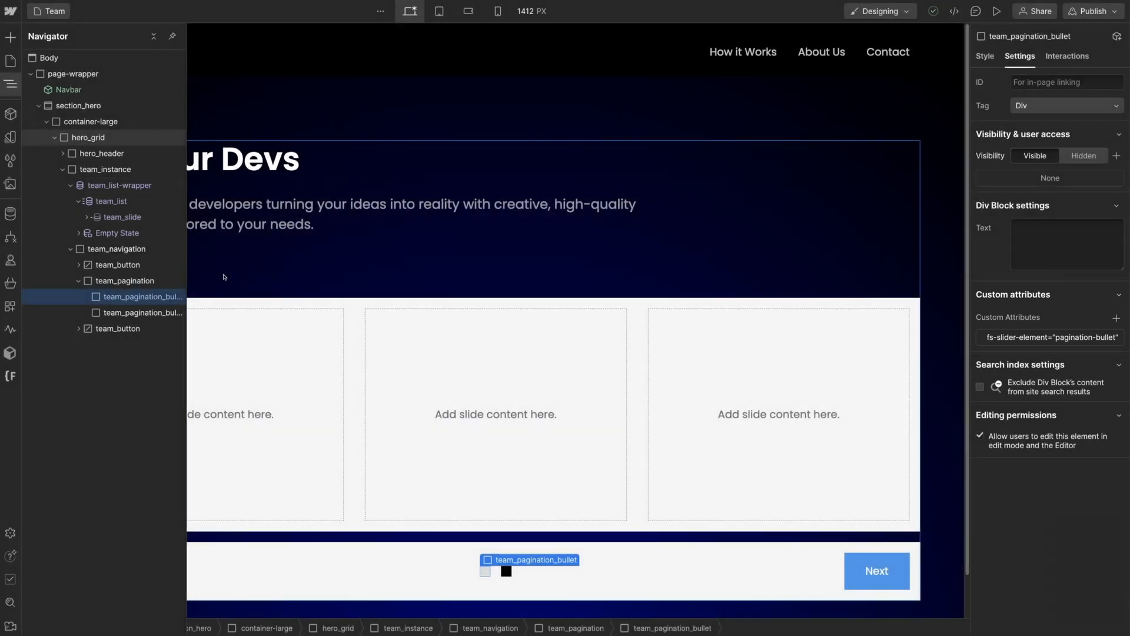
pyautogui.click(137, 266)
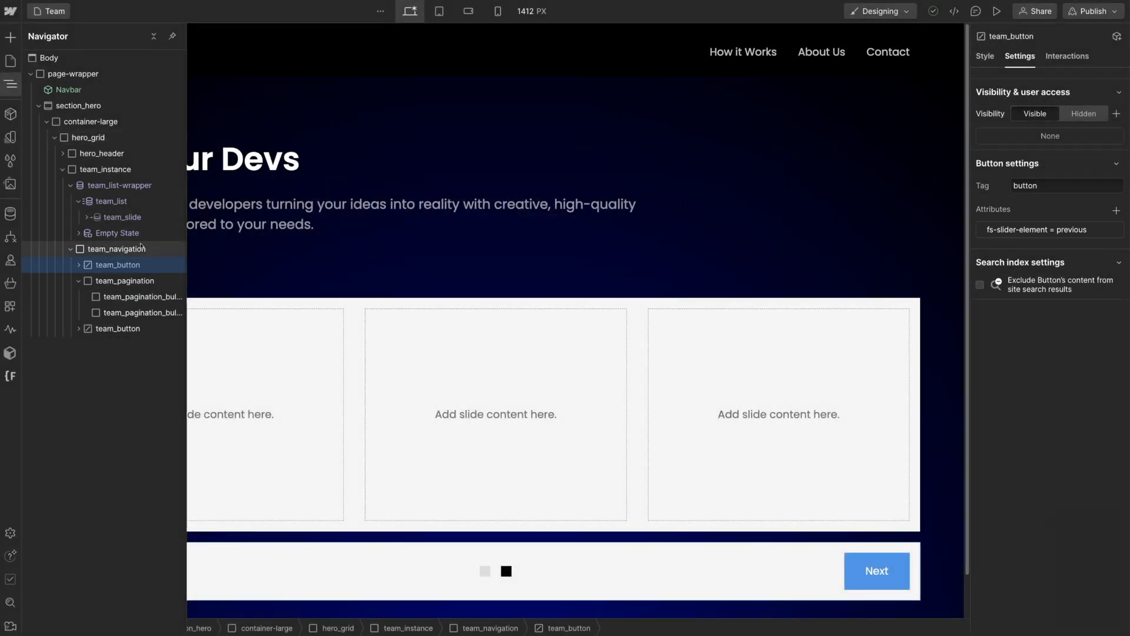
pyautogui.click(125, 171)
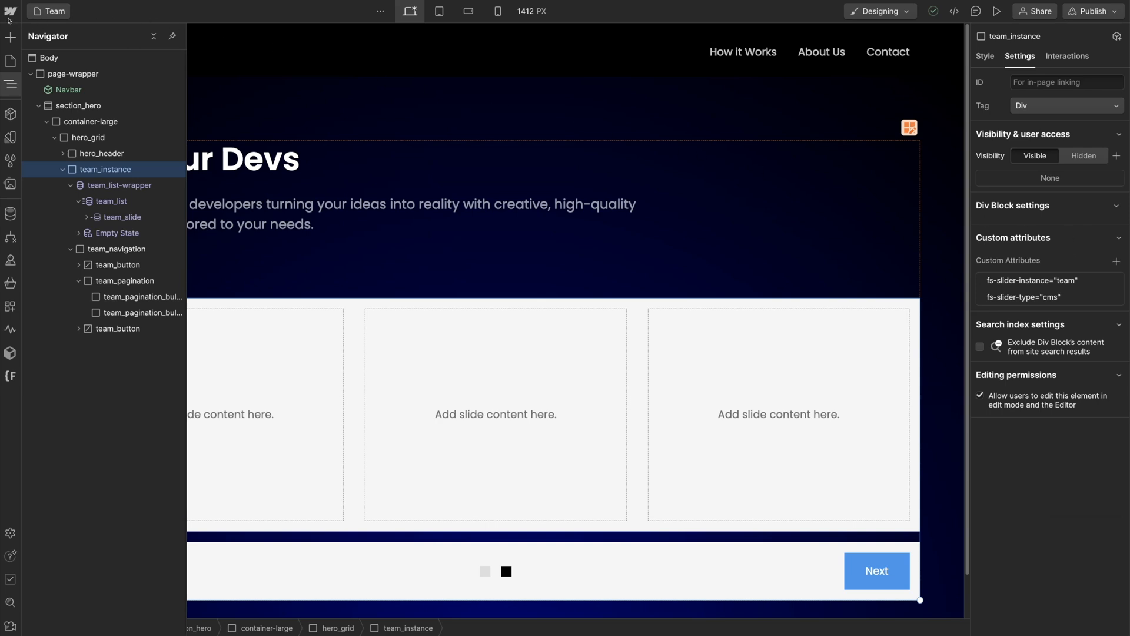
# - View the Finsweet Components script among the app-added head code in the site's custom code settings
pyautogui.click(10, 11)
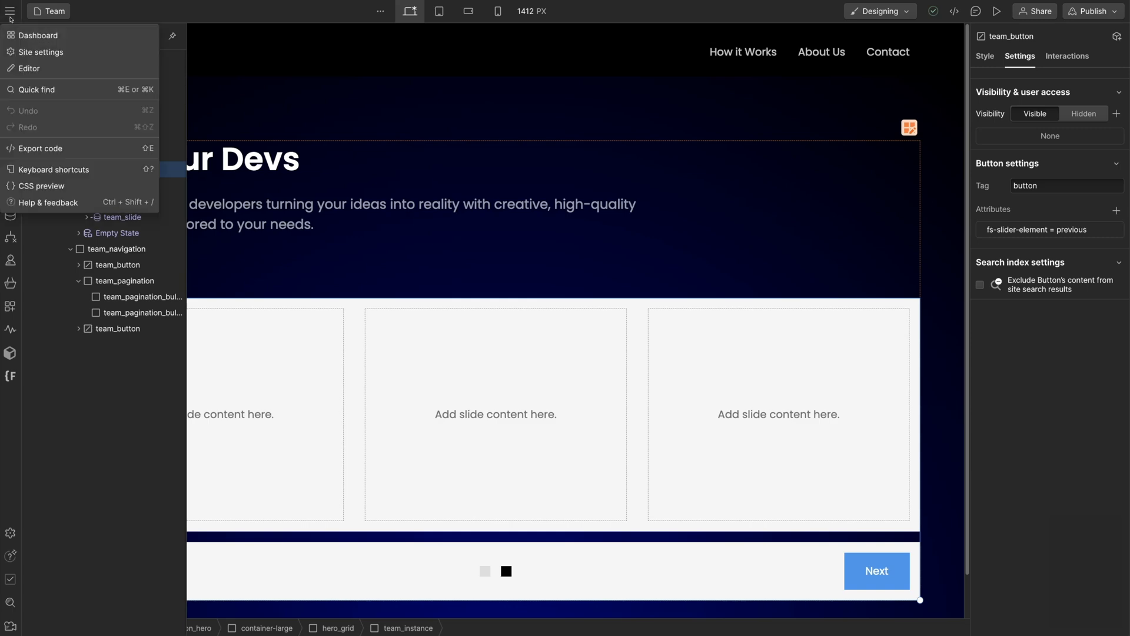
pyautogui.click(36, 51)
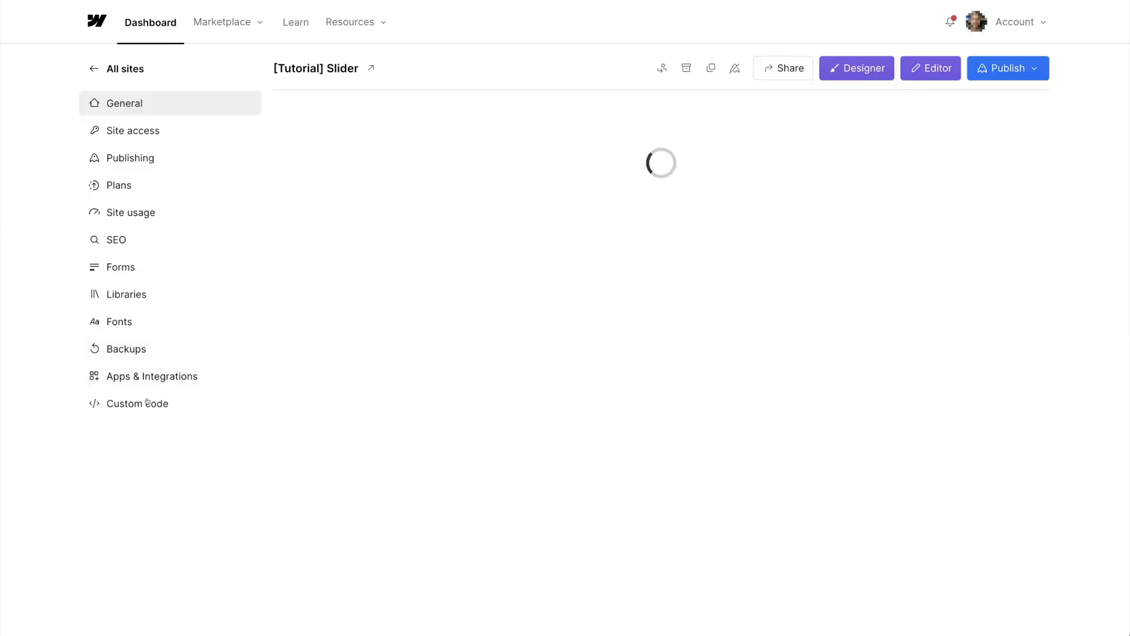
pyautogui.click(153, 405)
pyautogui.scroll(-5, 383, 405)
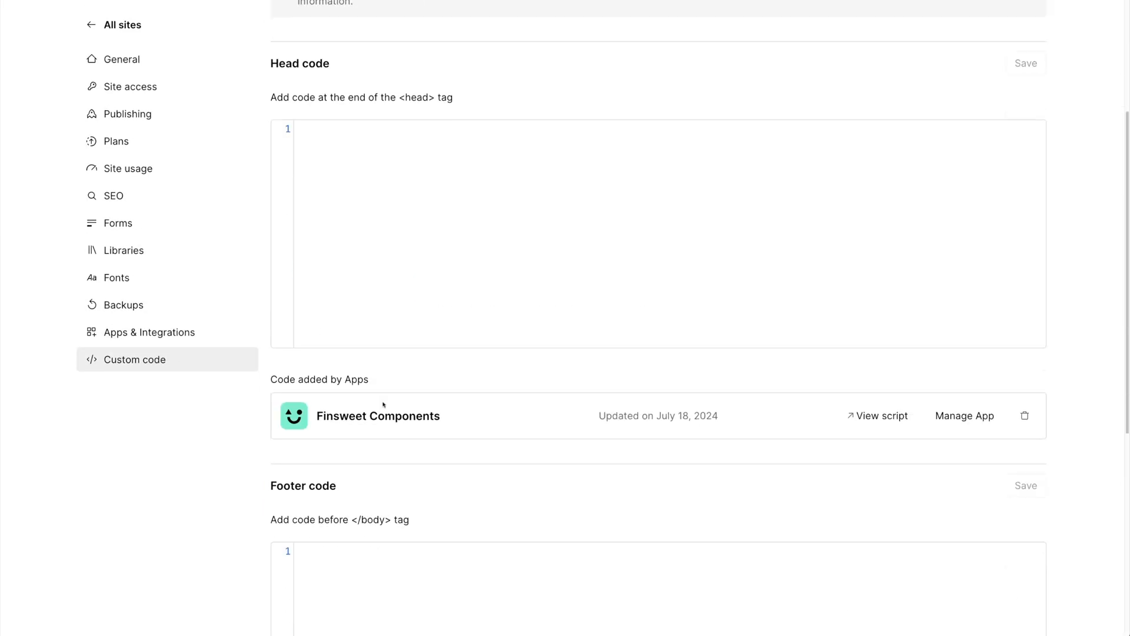
pyautogui.click(870, 422)
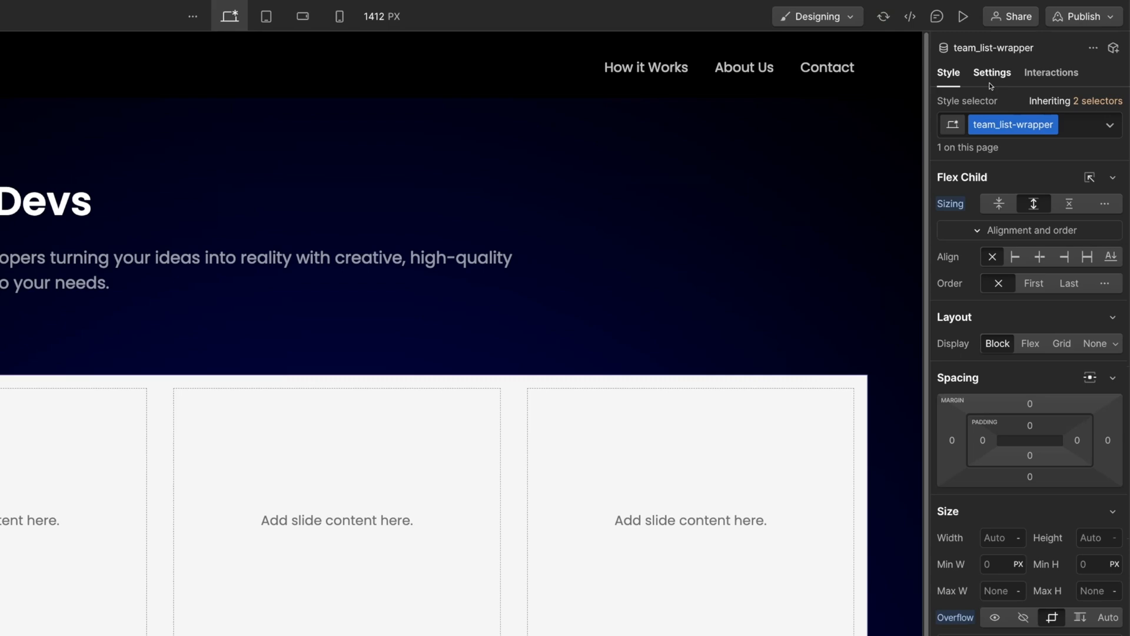
# - Set the collection source of team_list-wrapper to Team Members
pyautogui.click(1019, 55)
pyautogui.click(1032, 293)
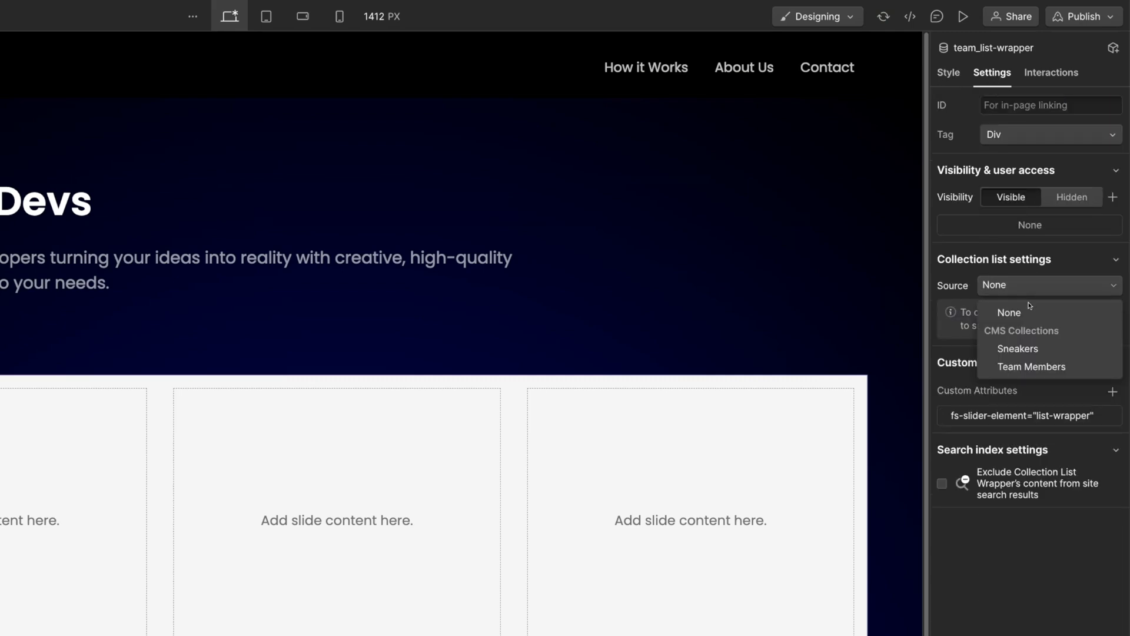
pyautogui.click(1029, 367)
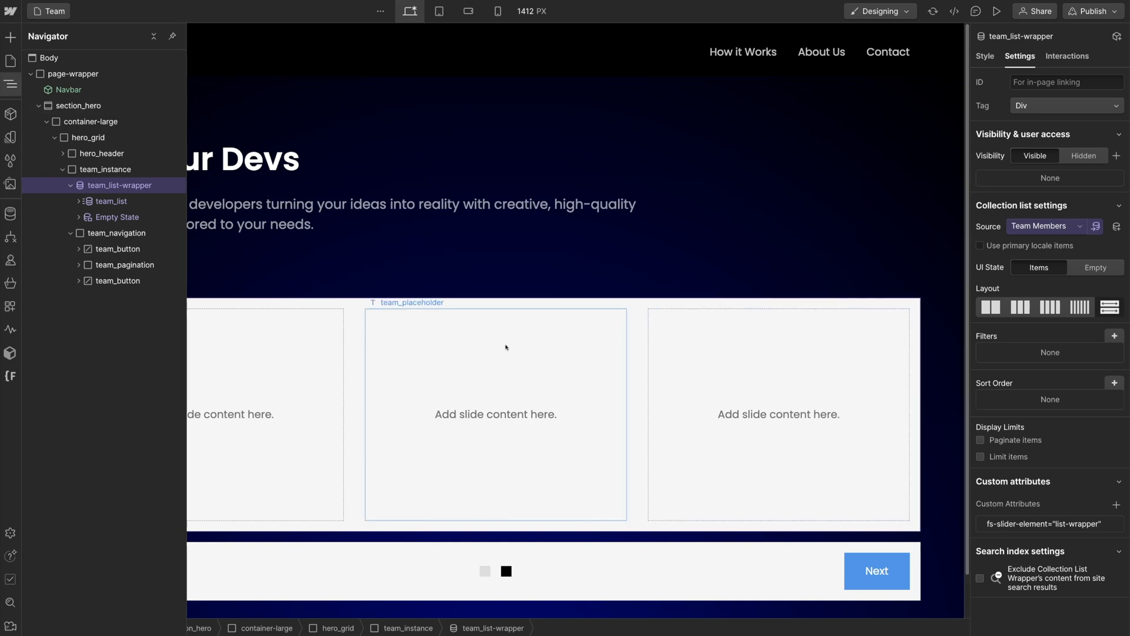
# - Delete the team_placeholder text block from the slides and reset the padding of team_slide on all four sides
pyautogui.click(306, 354)
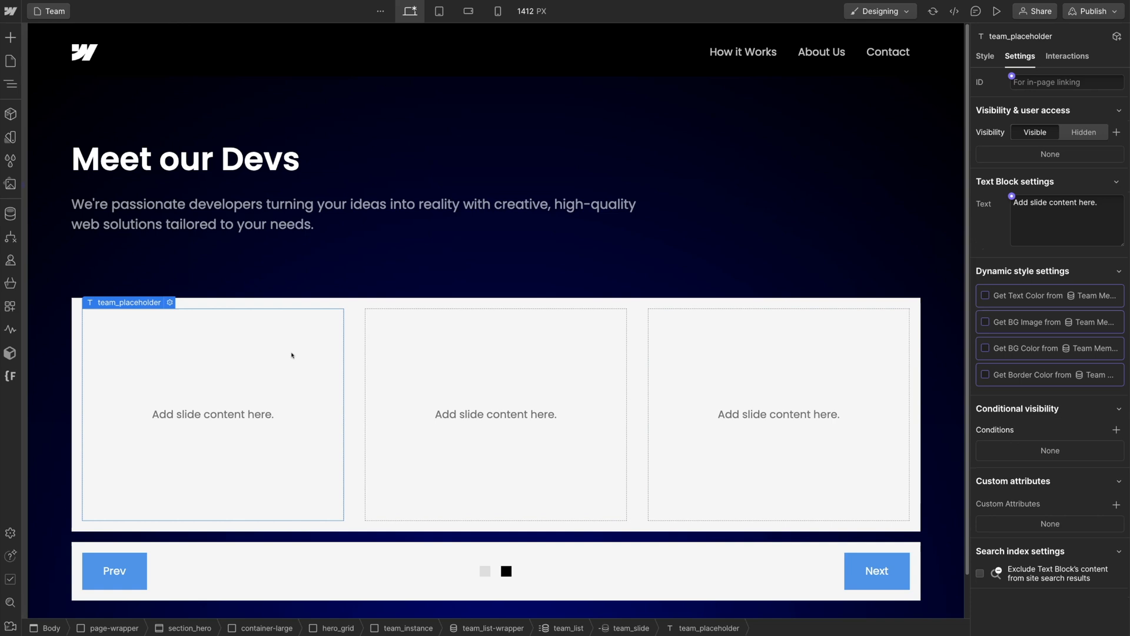
pyautogui.press('Delete')
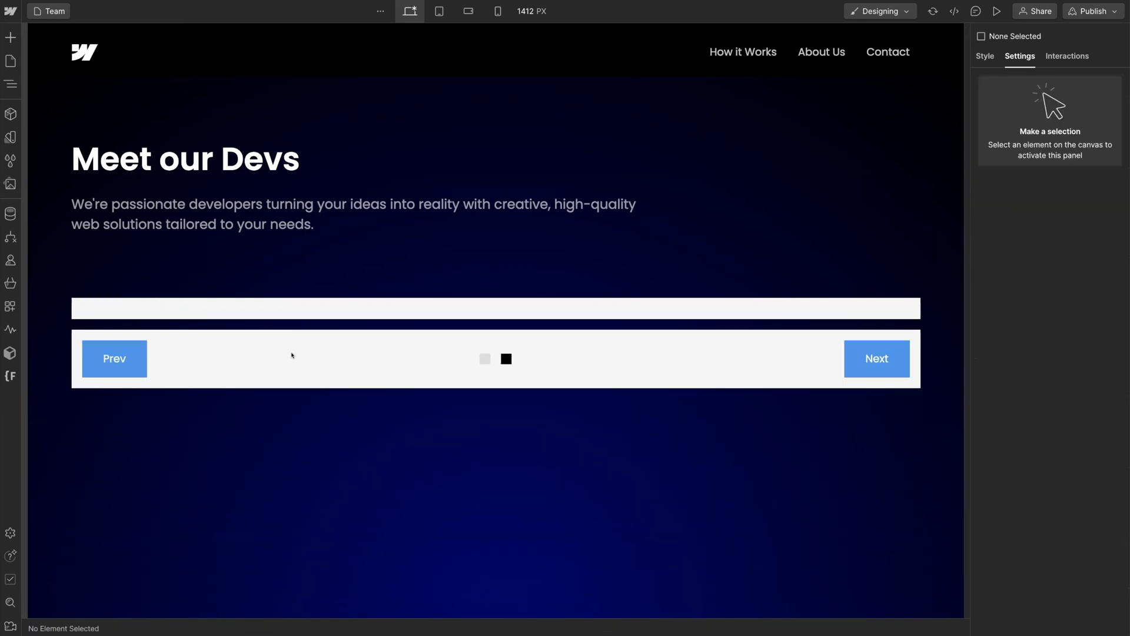
pyautogui.click(151, 313)
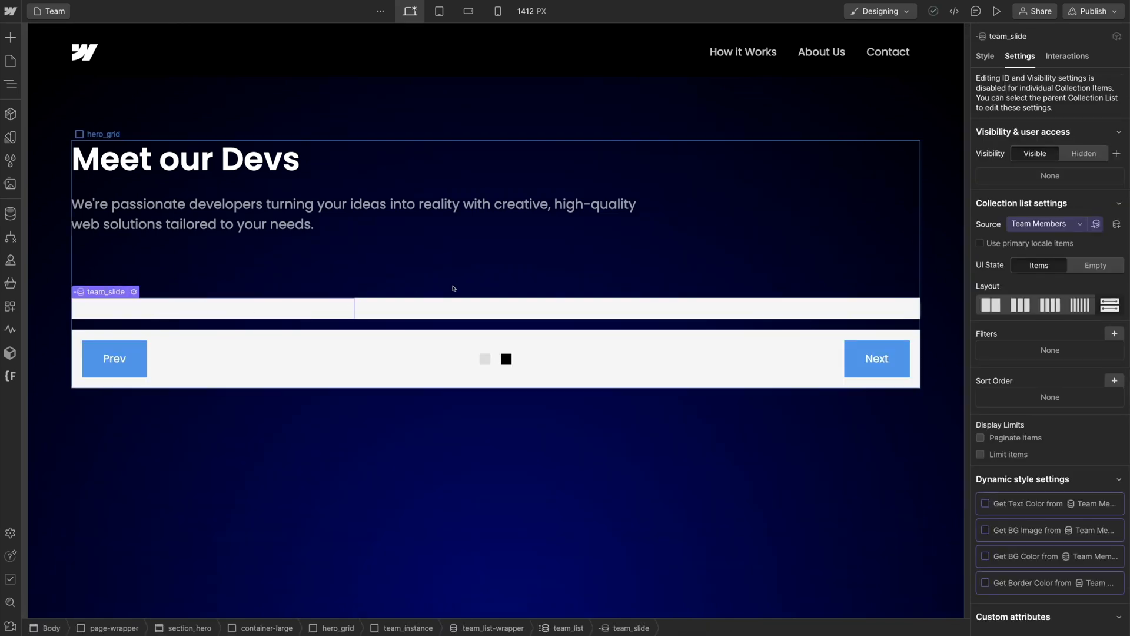
pyautogui.press('s')
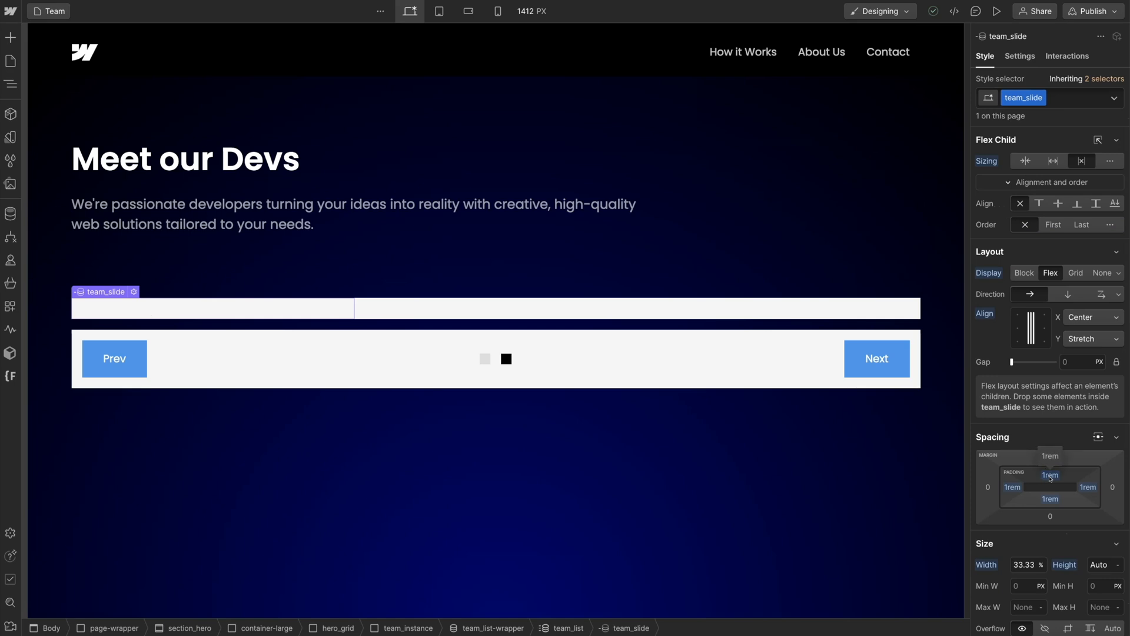
pyautogui.click(1051, 475)
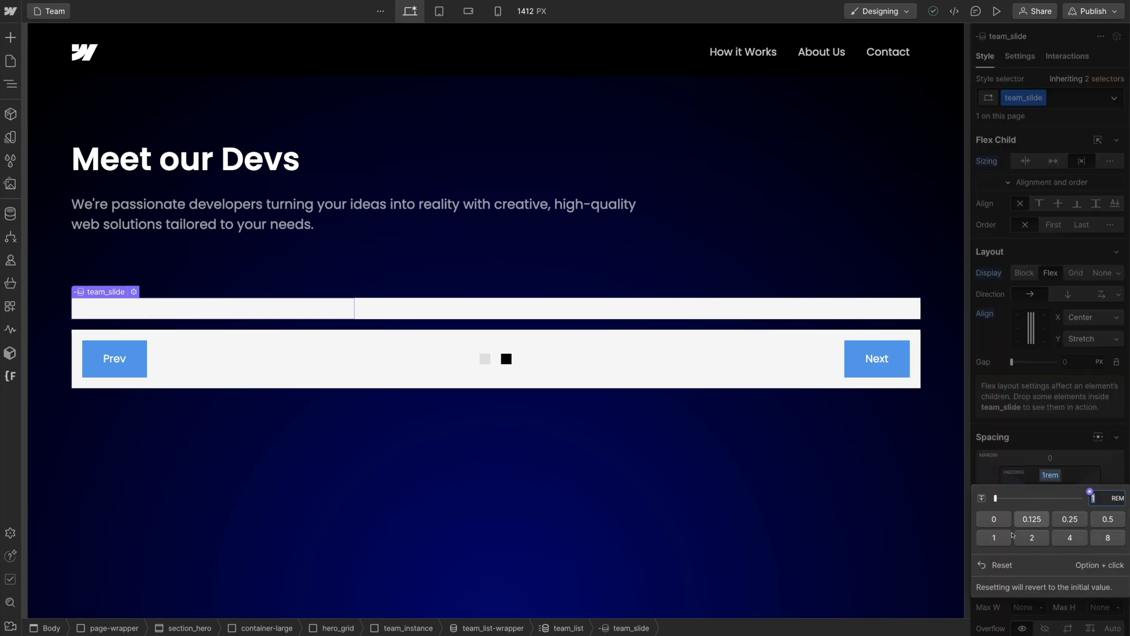
pyautogui.click(1000, 564)
pyautogui.keyDown('alt'); pyautogui.click(1012, 491); pyautogui.keyUp('alt')
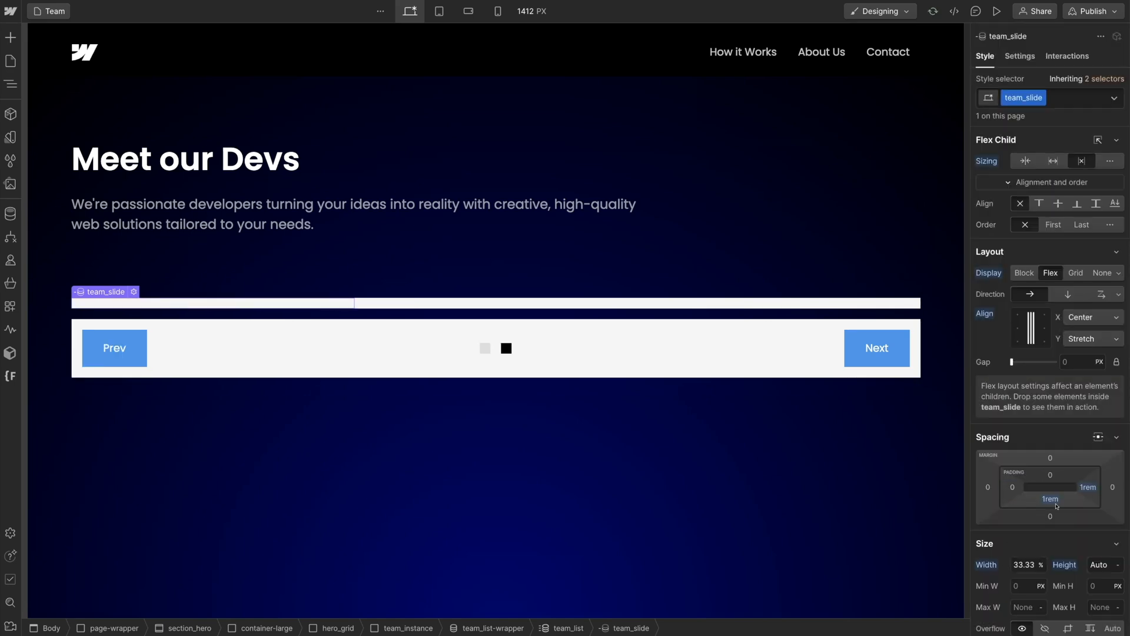
pyautogui.keyDown('alt'); pyautogui.click(1050, 500); pyautogui.keyUp('alt')
pyautogui.keyDown('alt'); pyautogui.click(1088, 488); pyautogui.keyUp('alt')
# - Reset the background color of team_slide to its initial value
pyautogui.scroll(-2, 1032, 491)
pyautogui.scroll(-10, 1032, 492)
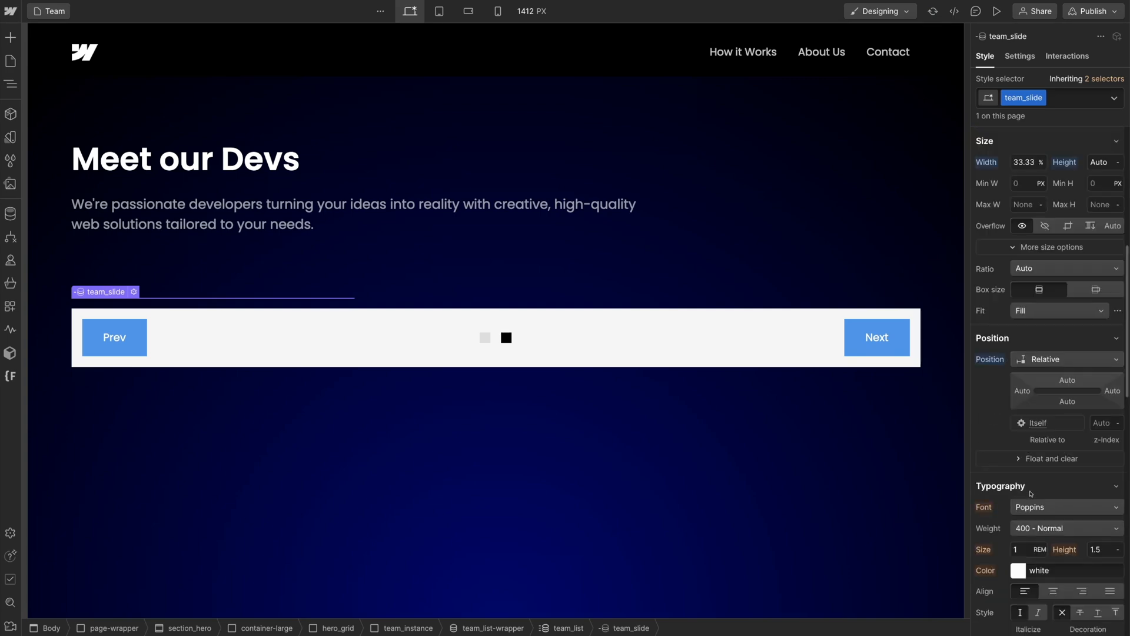
pyautogui.click(986, 461)
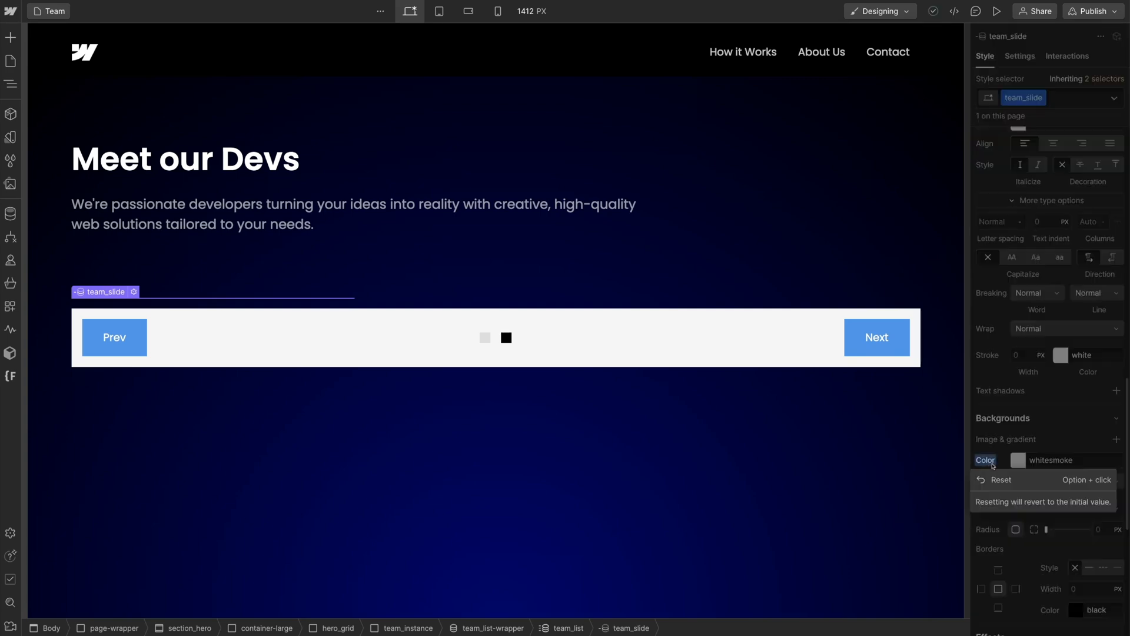
pyautogui.click(994, 478)
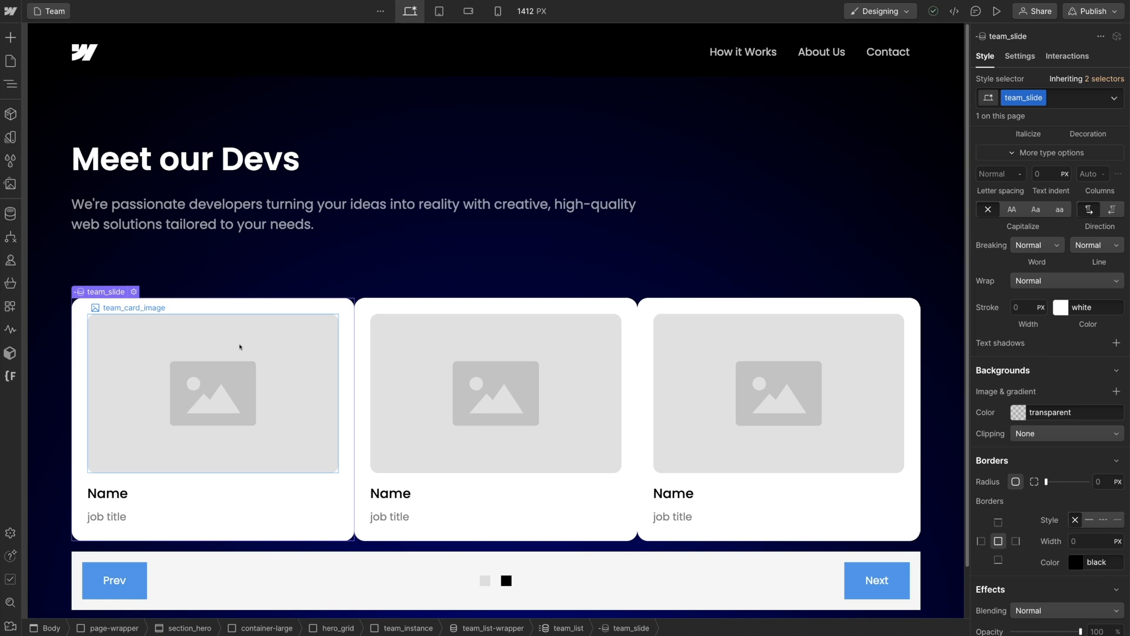
# - Connect the team_card_image source to the Profile Picture field of the Team Members collection
pyautogui.click(297, 354)
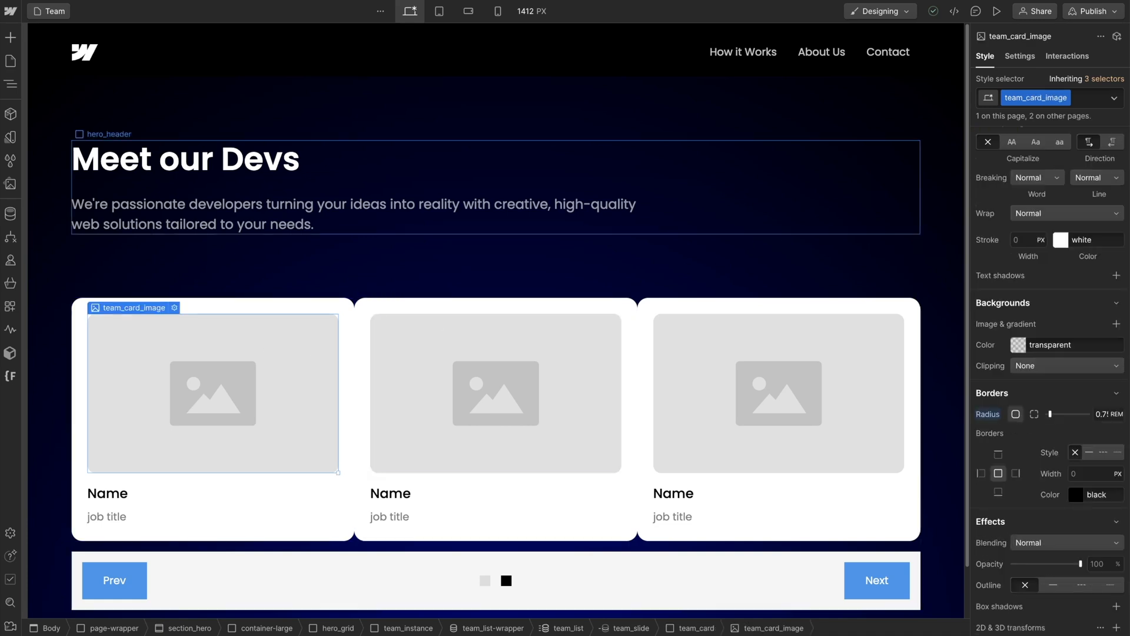
pyautogui.click(1018, 57)
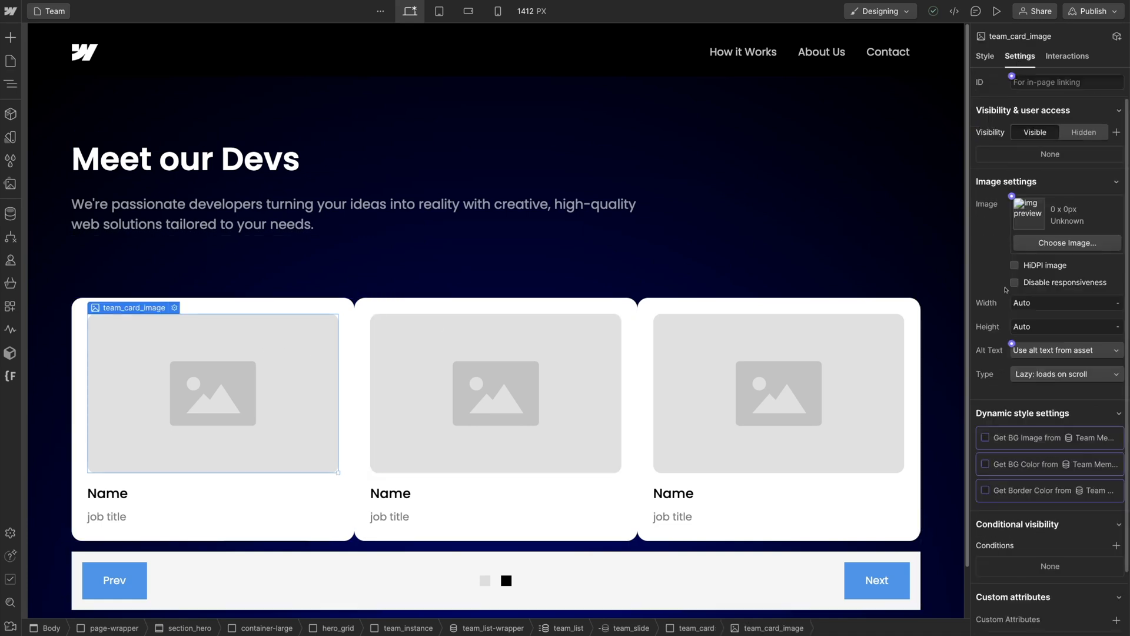
pyautogui.click(1011, 198)
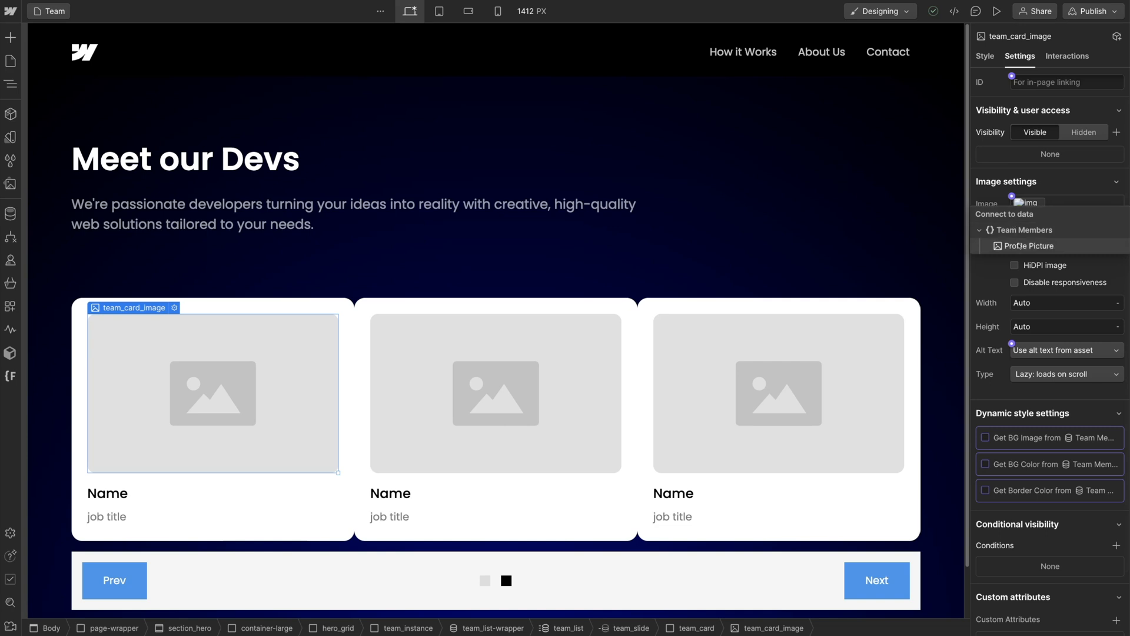
pyautogui.click(1015, 244)
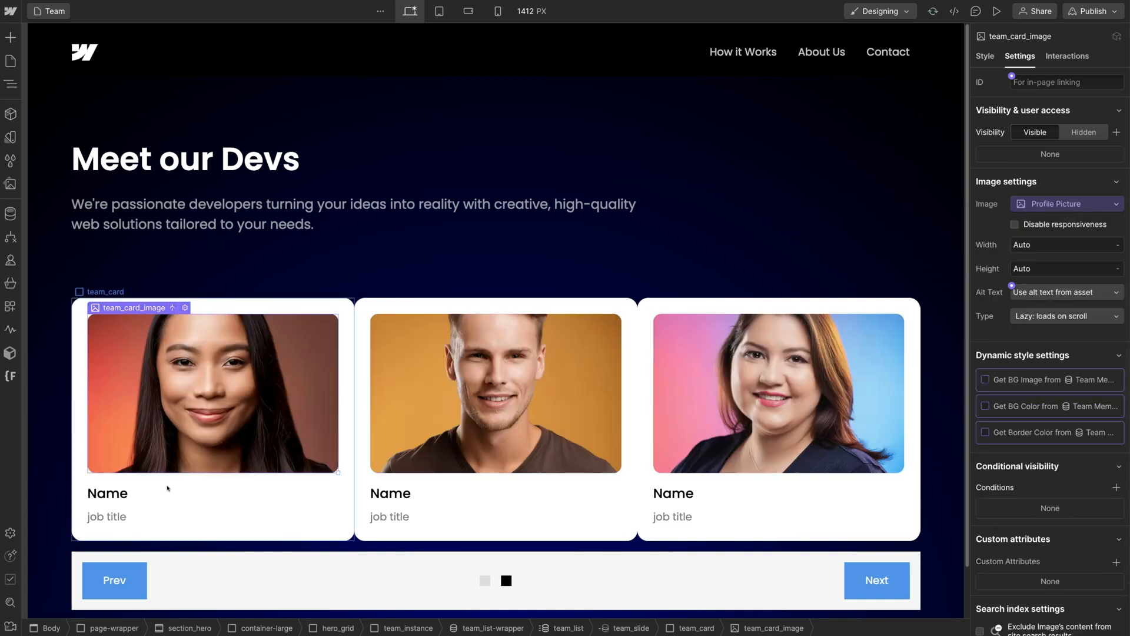
# - Connect the team_card_name text to the Name field of the Team Members collection
pyautogui.click(129, 493)
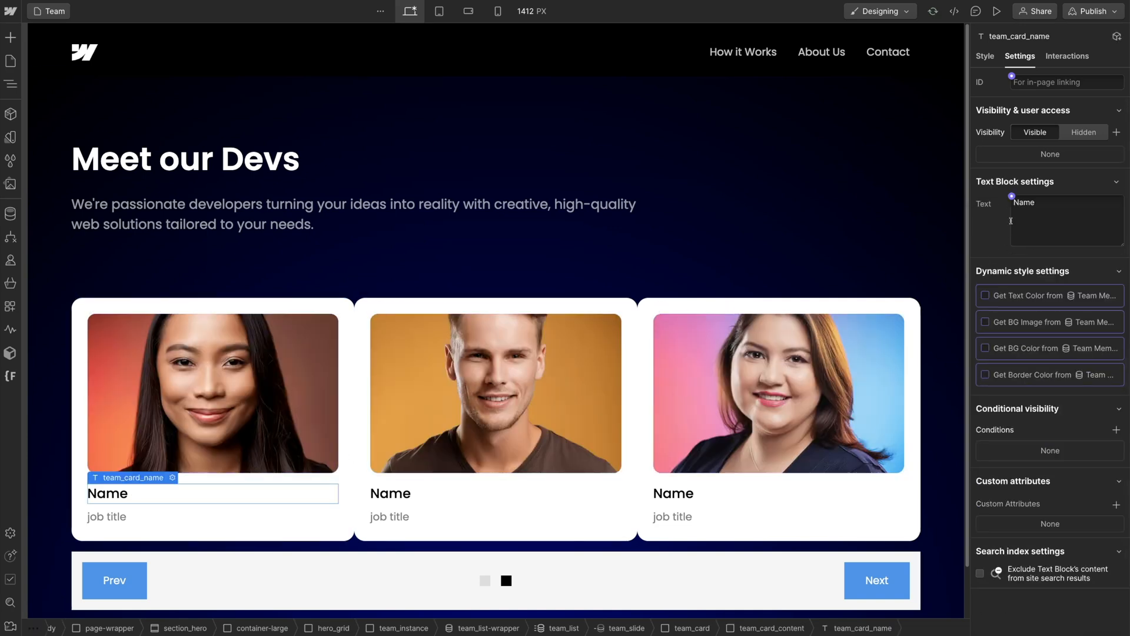
pyautogui.click(1012, 196)
pyautogui.click(1015, 245)
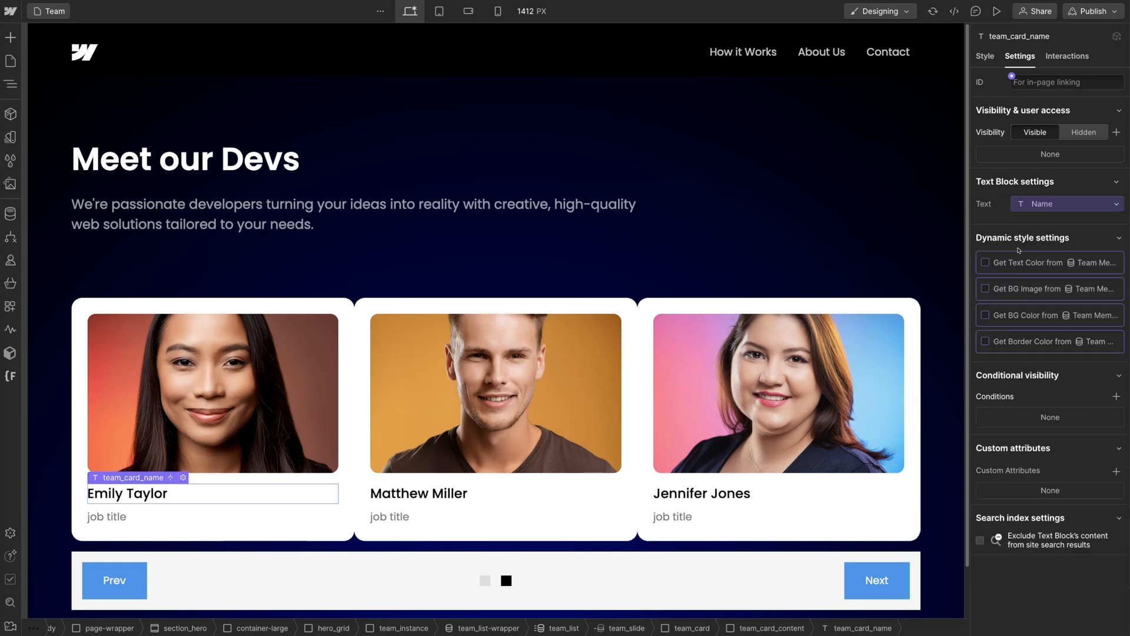
# - Connect the team_card_title text to the Job Title field of the Team Members collection
pyautogui.click(108, 516)
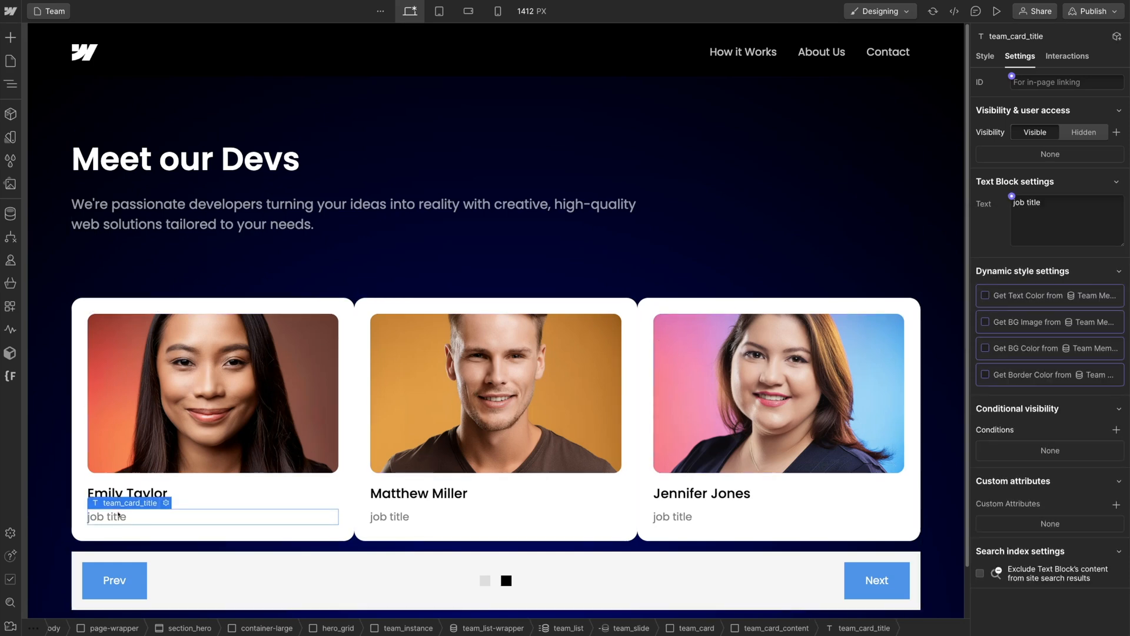
pyautogui.click(1011, 196)
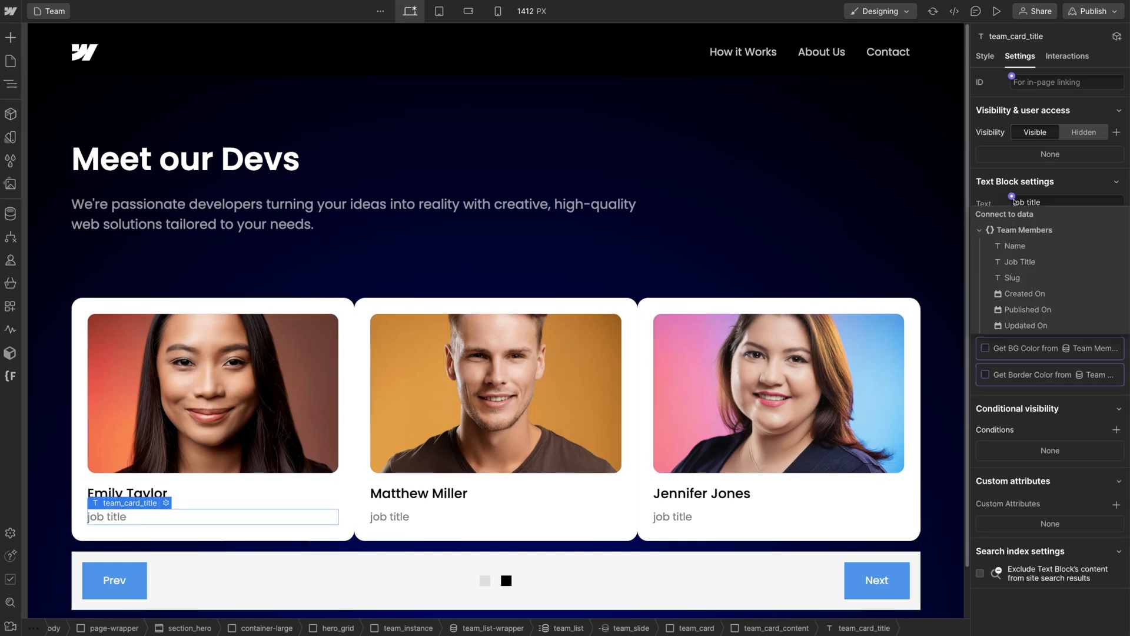
pyautogui.click(1019, 261)
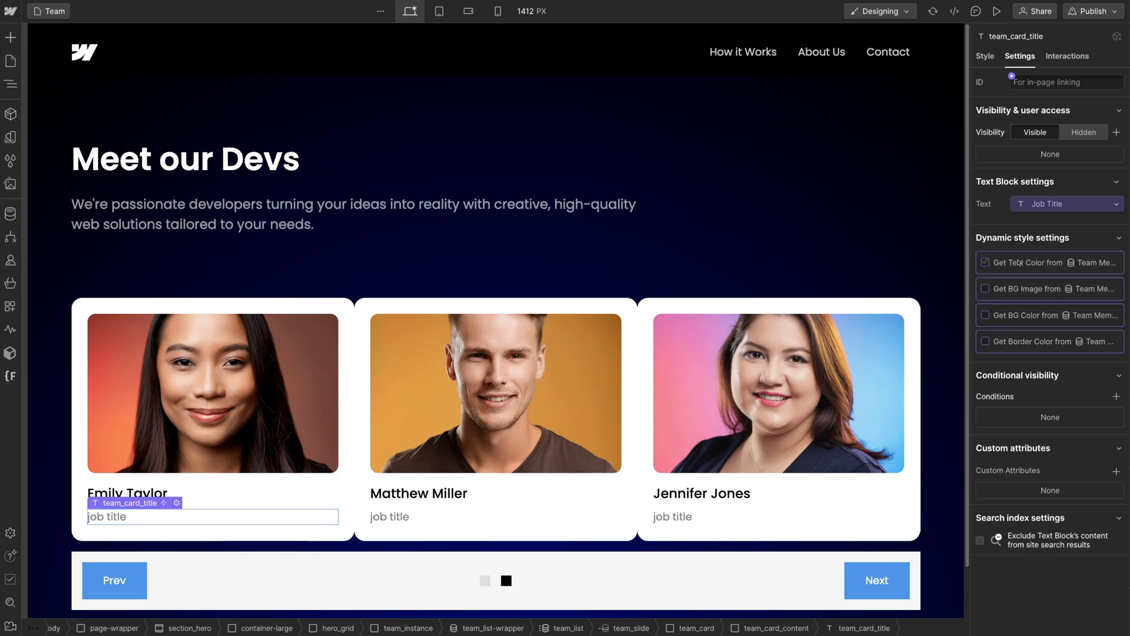
# - Publish the site to staging and try advancing the team slider on the live page
pyautogui.click(1093, 12)
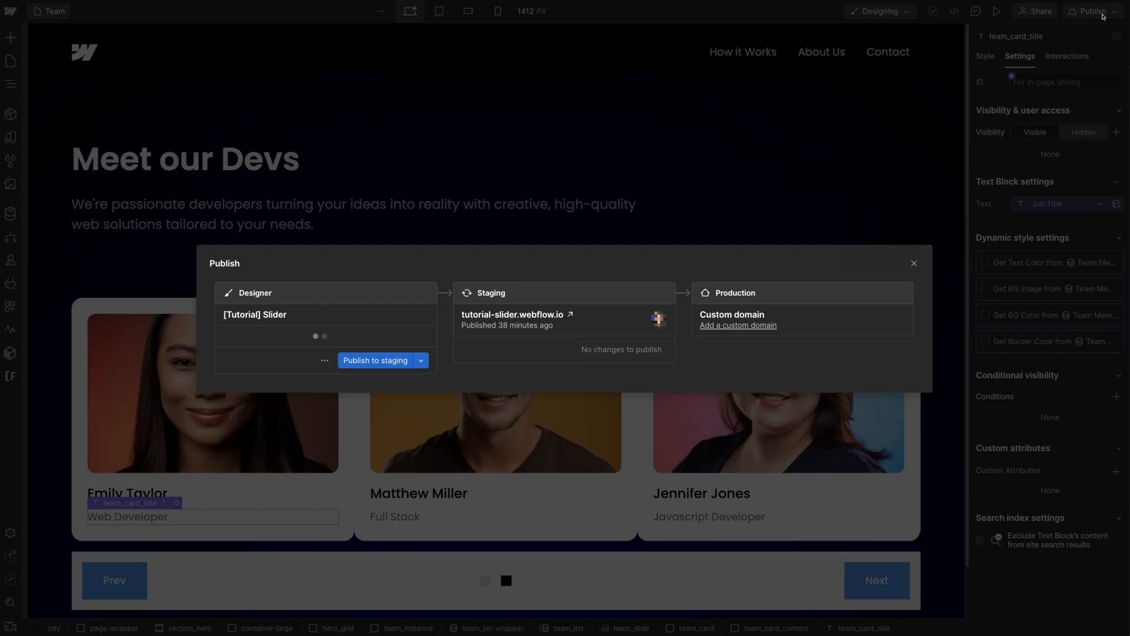
pyautogui.click(383, 360)
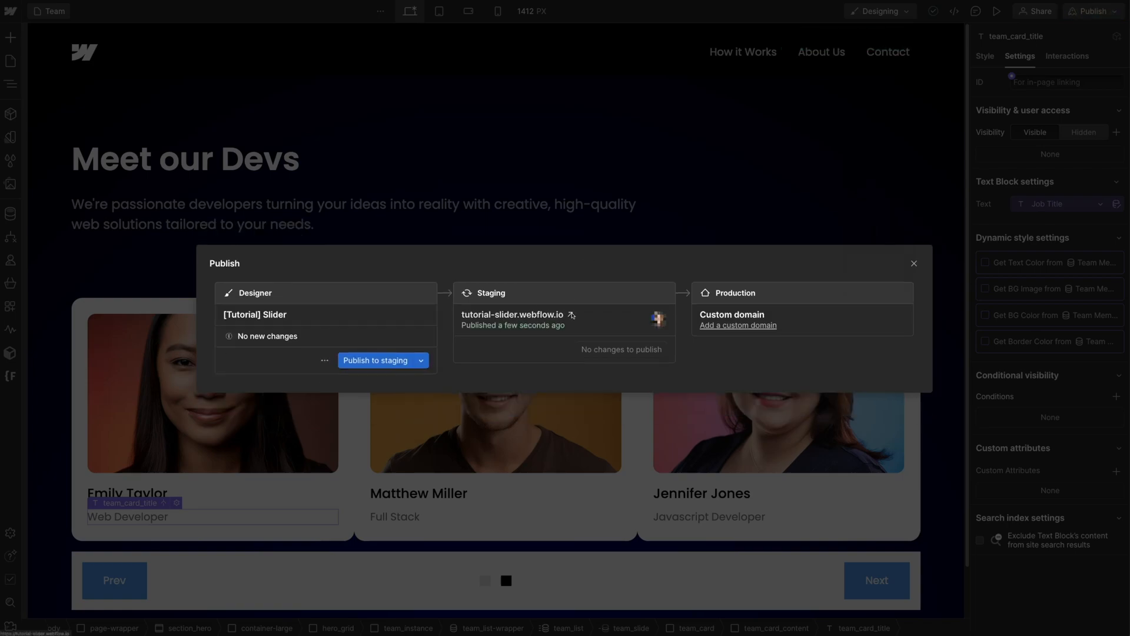
pyautogui.click(572, 315)
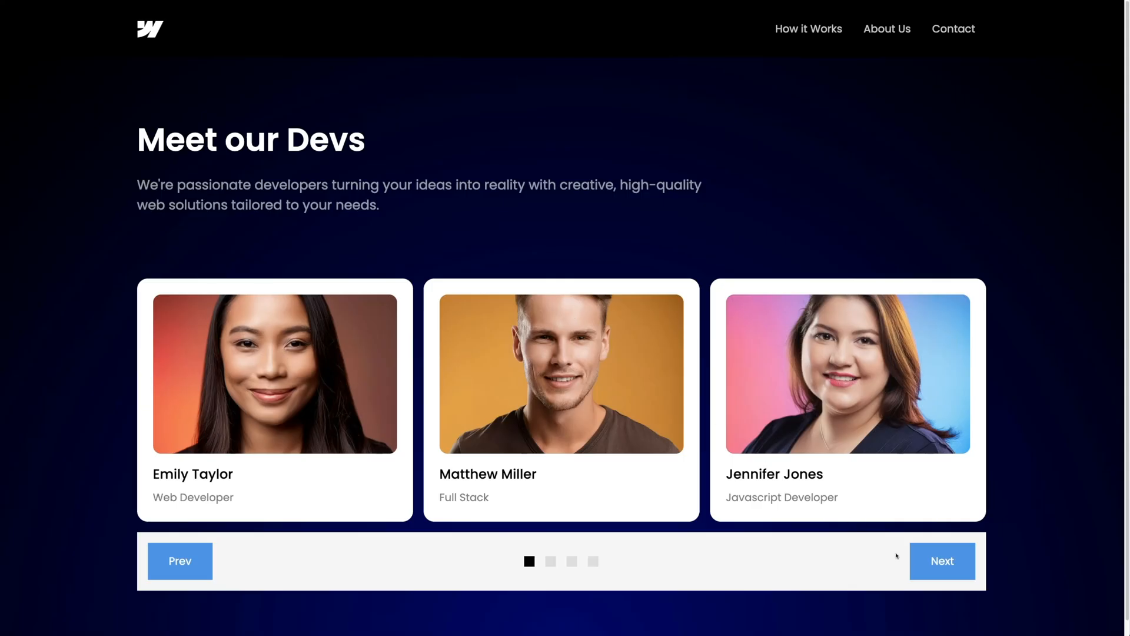
pyautogui.click(936, 561)
pyautogui.click(936, 561)
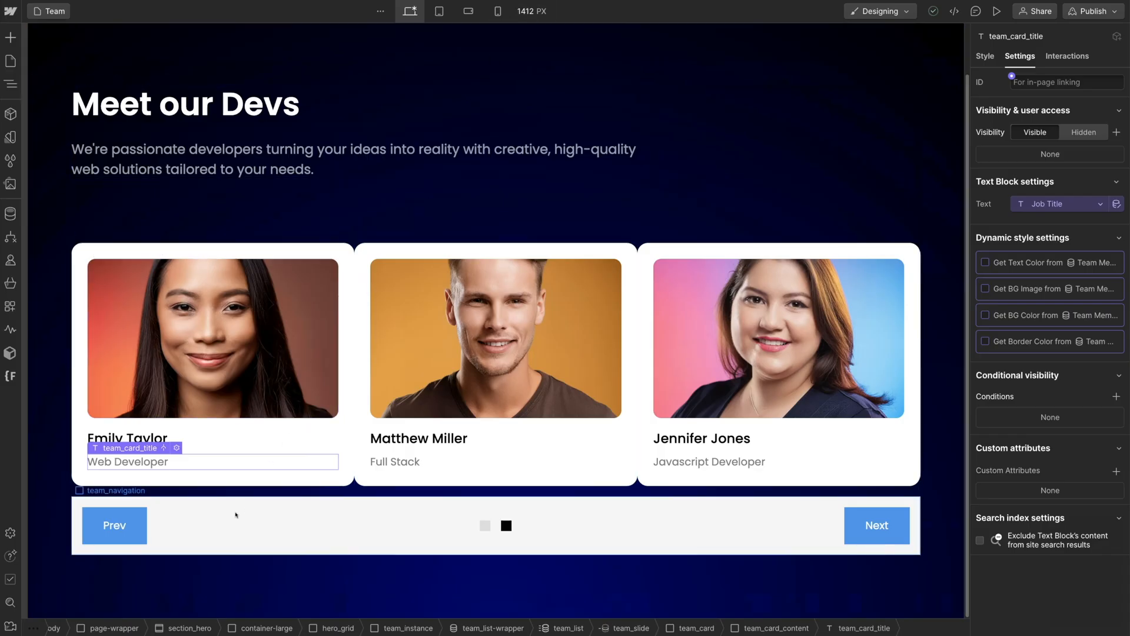
# - Set the padding of team_navigation to 0rem on all four sides
pyautogui.click(236, 516)
pyautogui.click(984, 56)
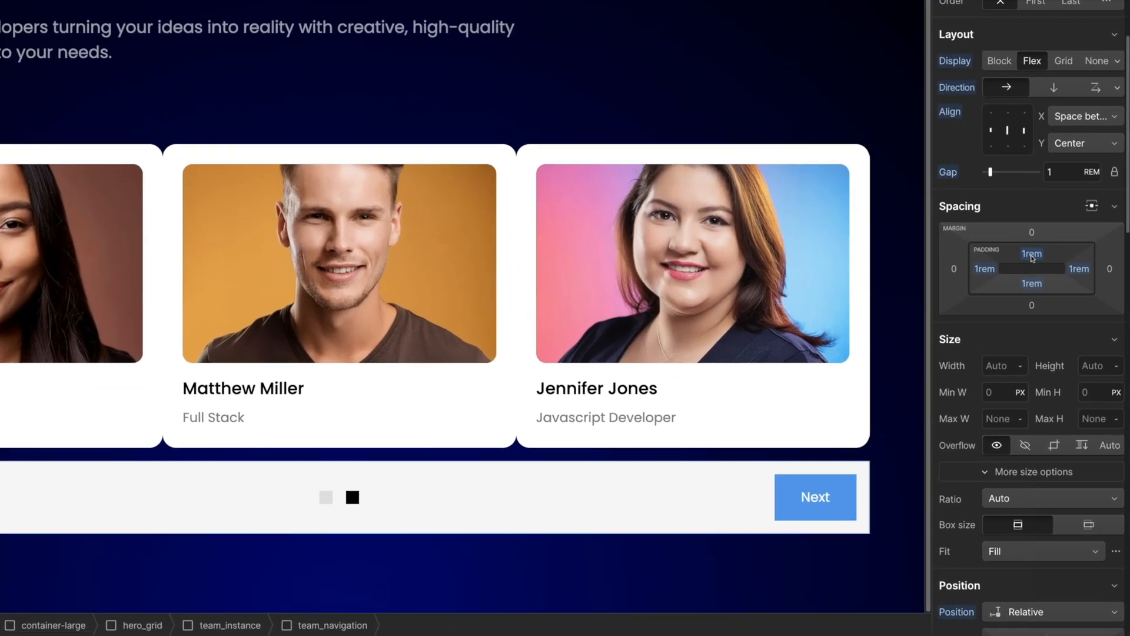
pyautogui.keyDown('shift'); pyautogui.click(1045, 315); pyautogui.keyUp('shift')
pyautogui.write('0')
pyautogui.press('Return')
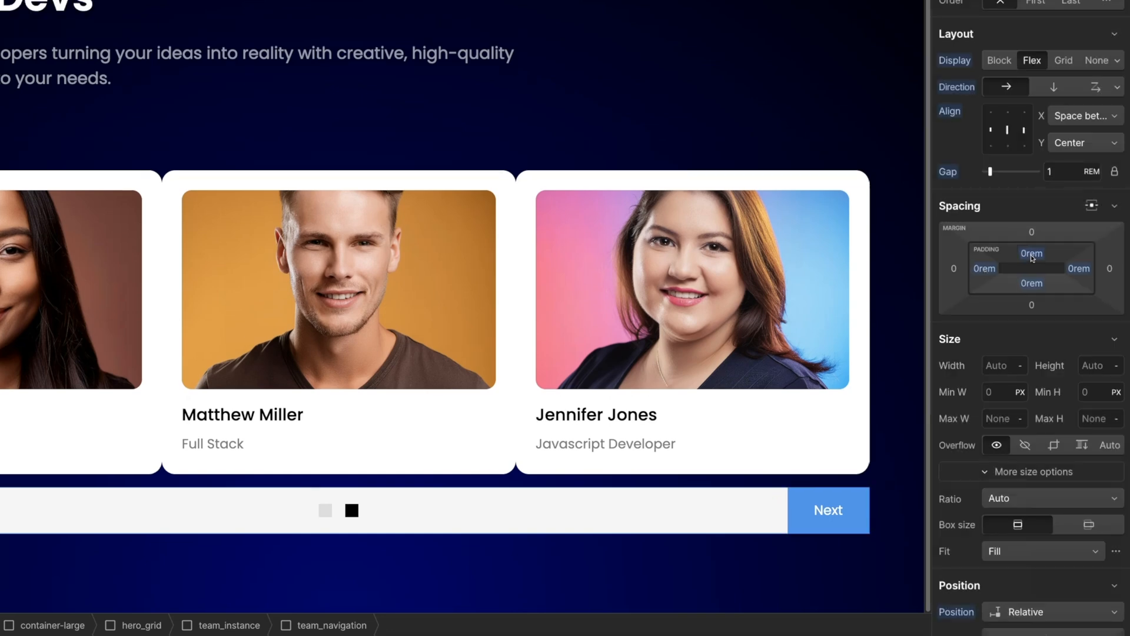
# - Reset the background color of team_navigation to its initial value
pyautogui.scroll(-10, 1032, 258)
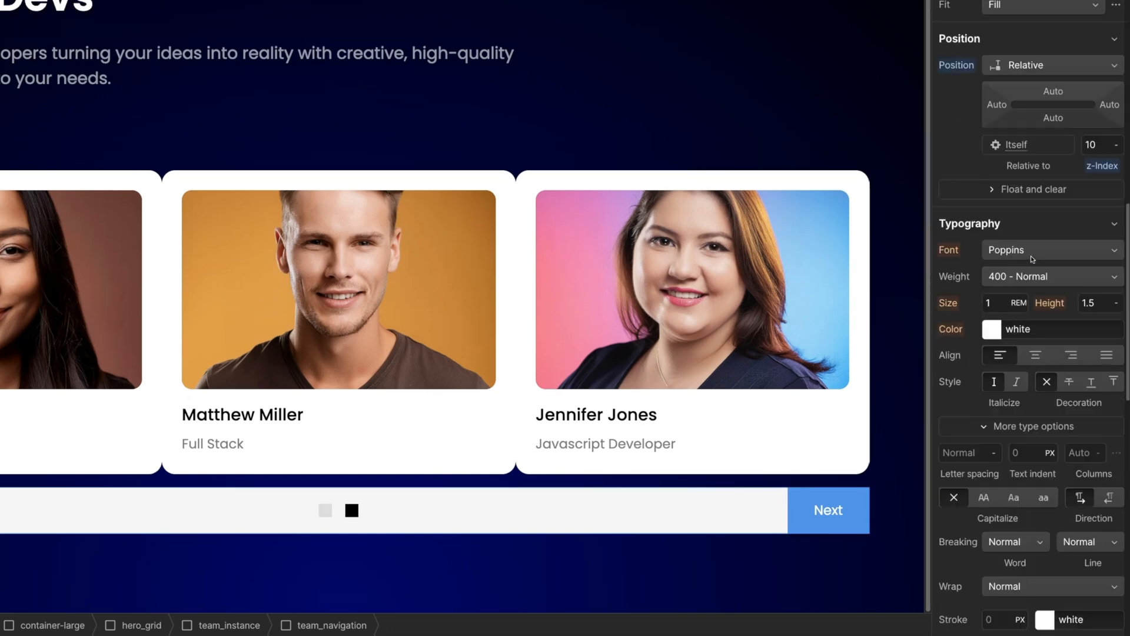
pyautogui.scroll(-7, 1032, 257)
pyautogui.click(954, 347)
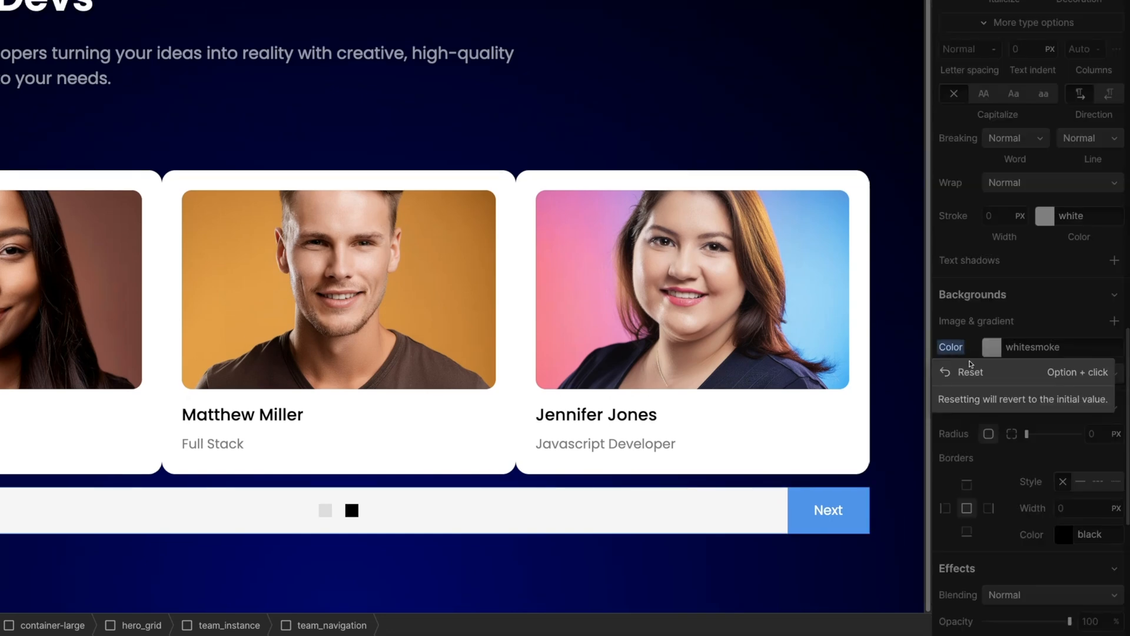
pyautogui.click(970, 368)
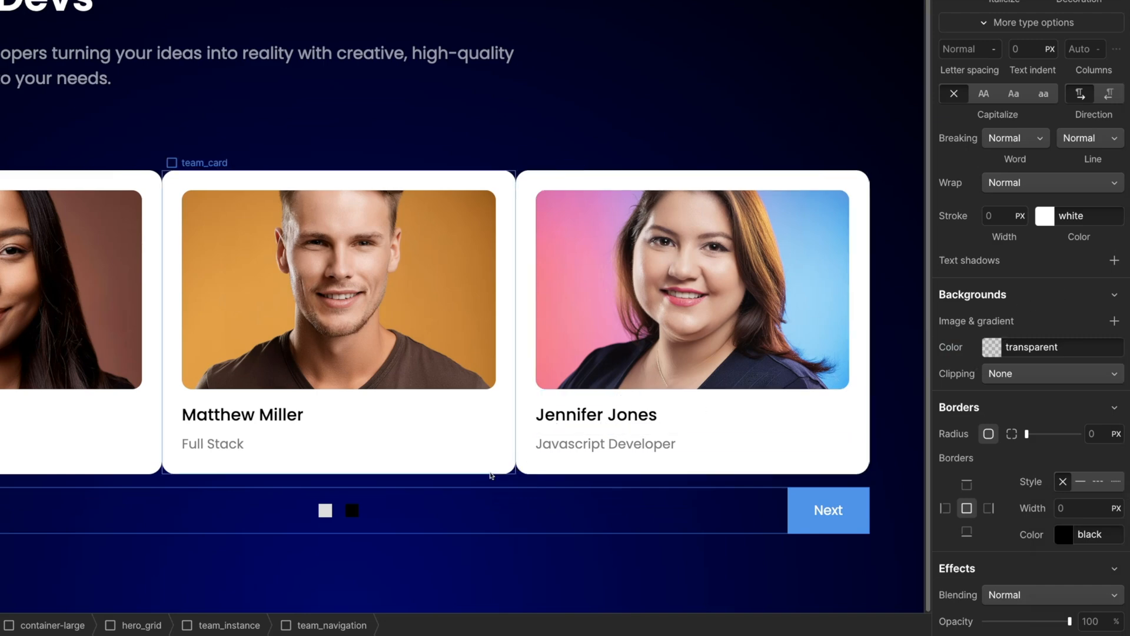
# - Resize the inactive team_pagination_bullet to a width of 2rem and a height of 0.25rem
pyautogui.click(325, 511)
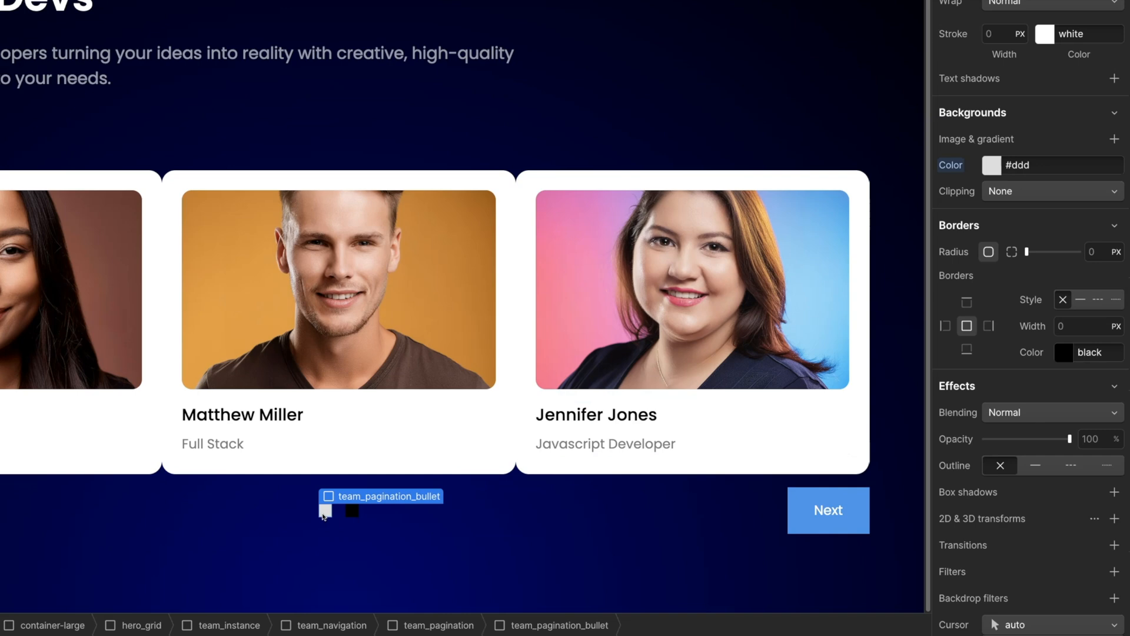
pyautogui.scroll(15, 1030, 294)
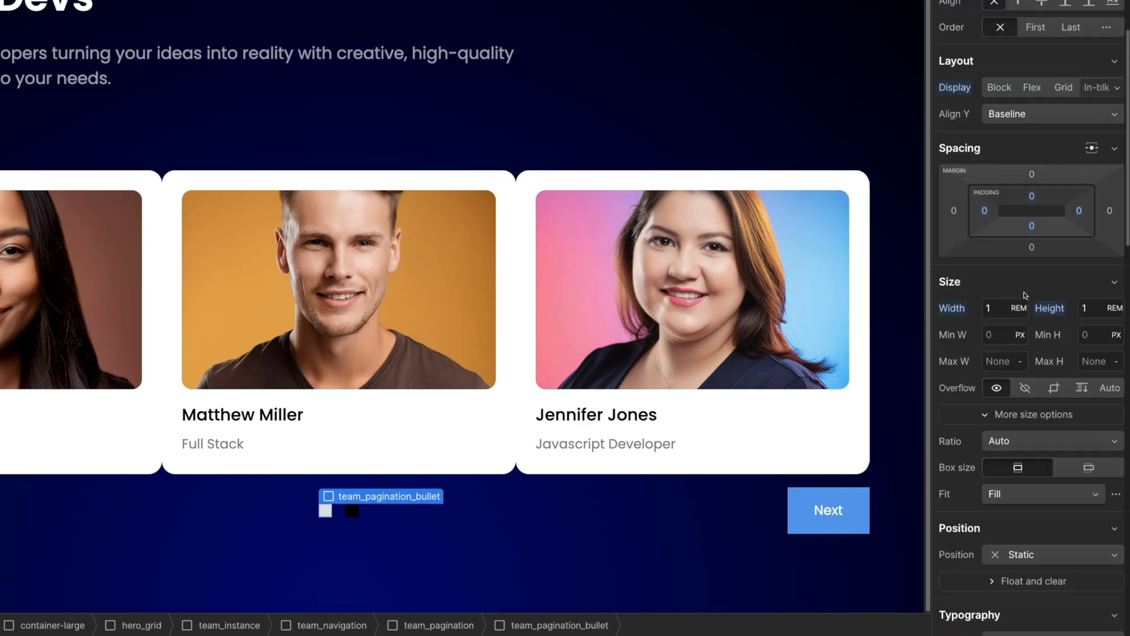
pyautogui.click(996, 309)
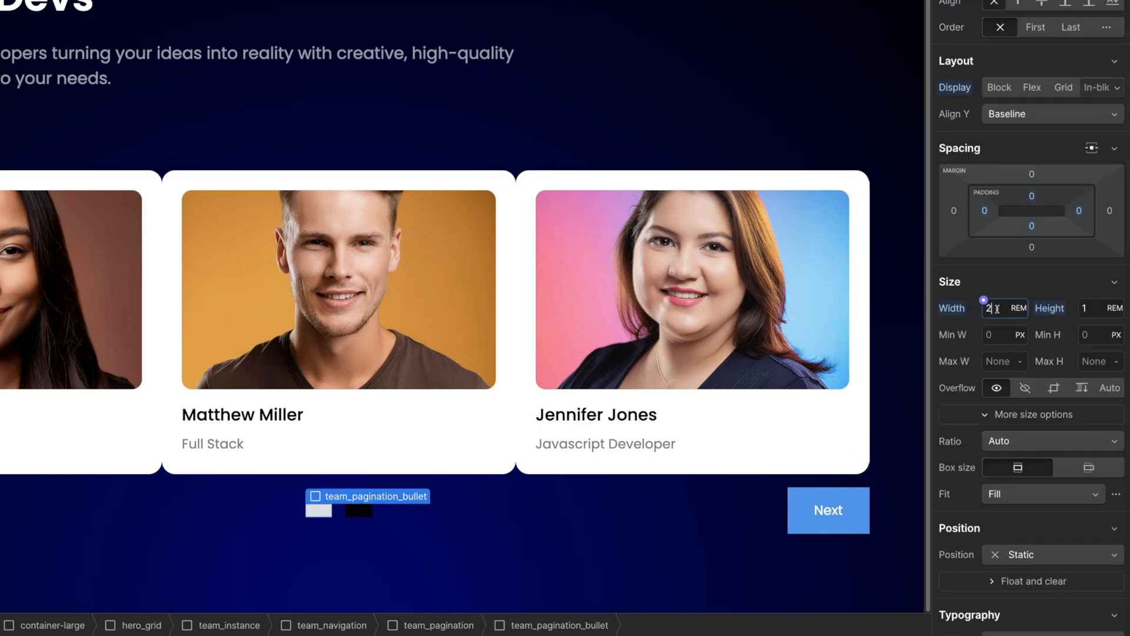
pyautogui.click(1091, 309)
pyautogui.write('0.25')
# - Give team_pagination_bullet the White variable as background color and a corner radius of 1rem
pyautogui.scroll(-2, 1036, 360)
pyautogui.scroll(-15, 1036, 359)
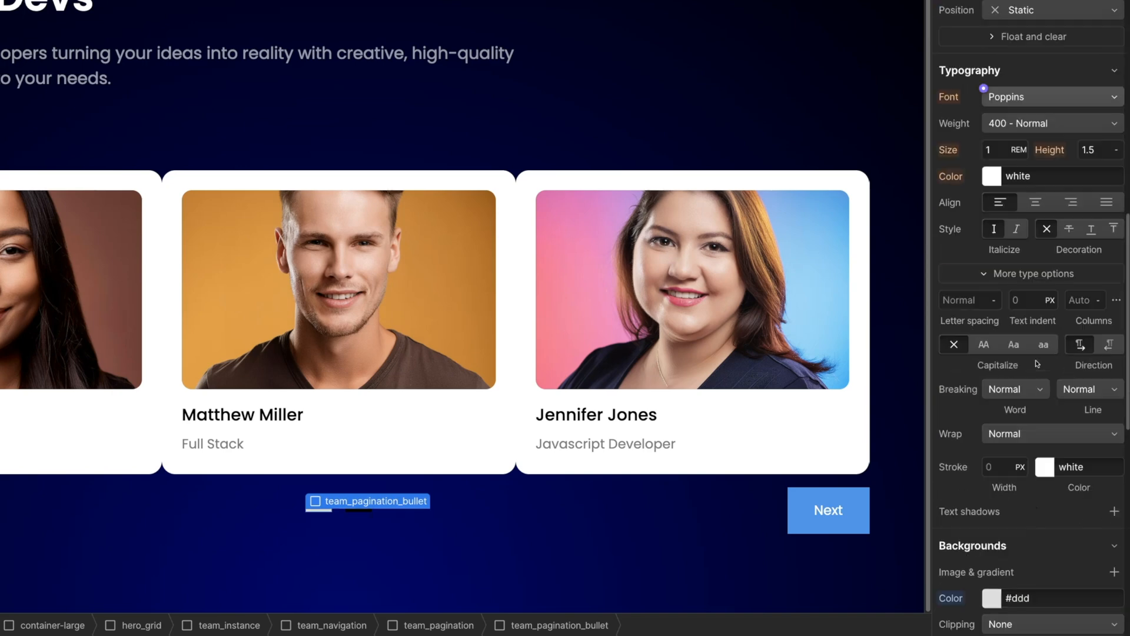
pyautogui.click(1096, 226)
pyautogui.write('1rem')
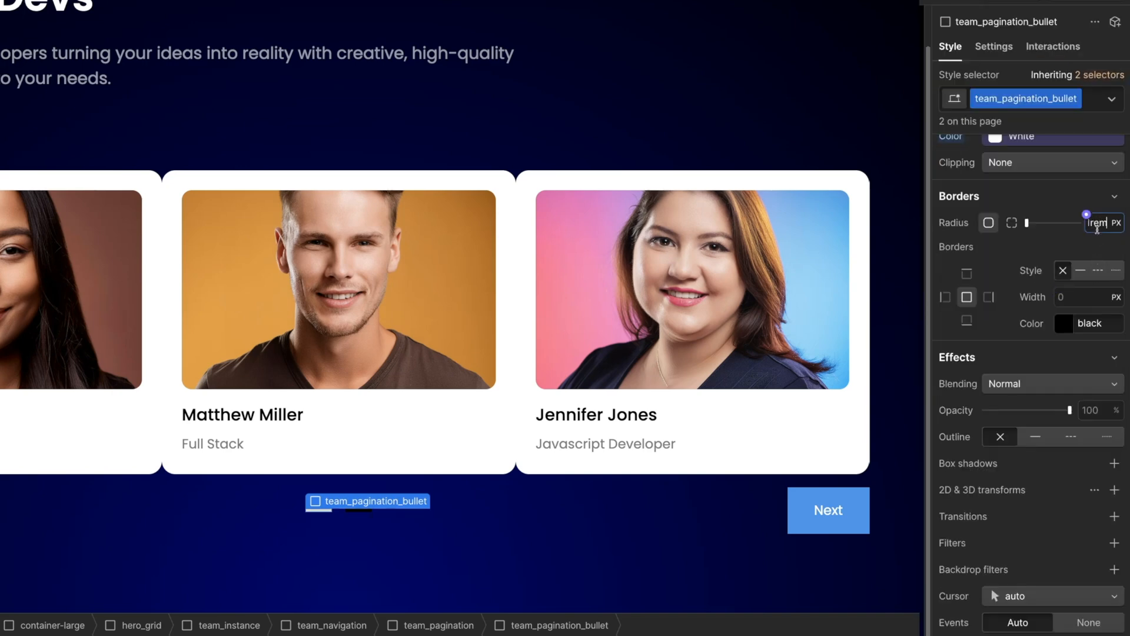
pyautogui.press('Return')
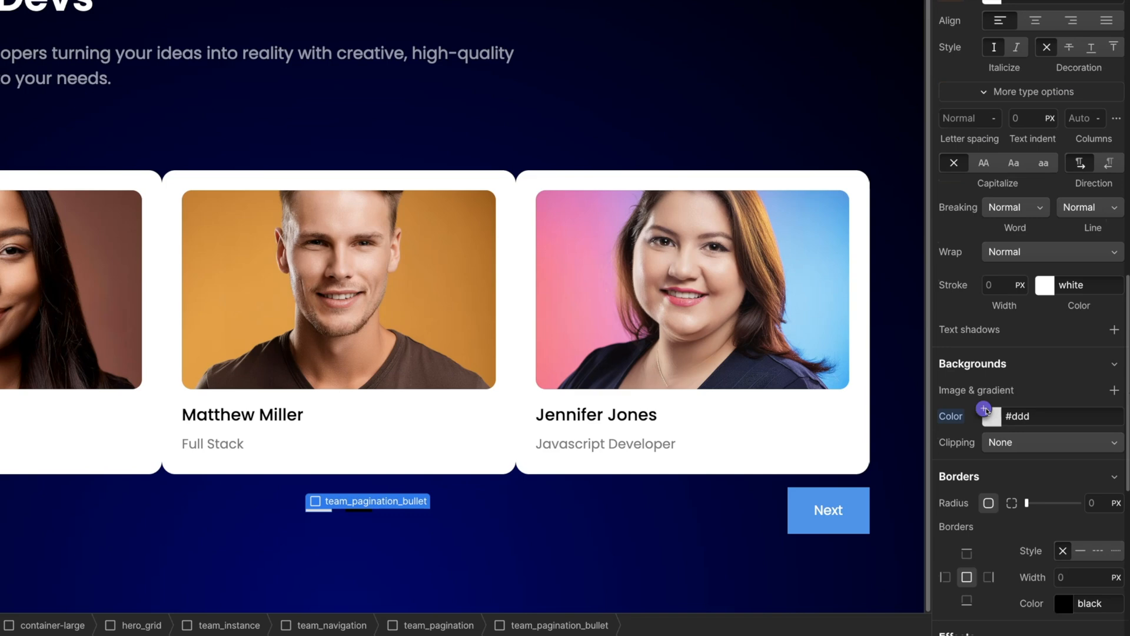
pyautogui.click(984, 408)
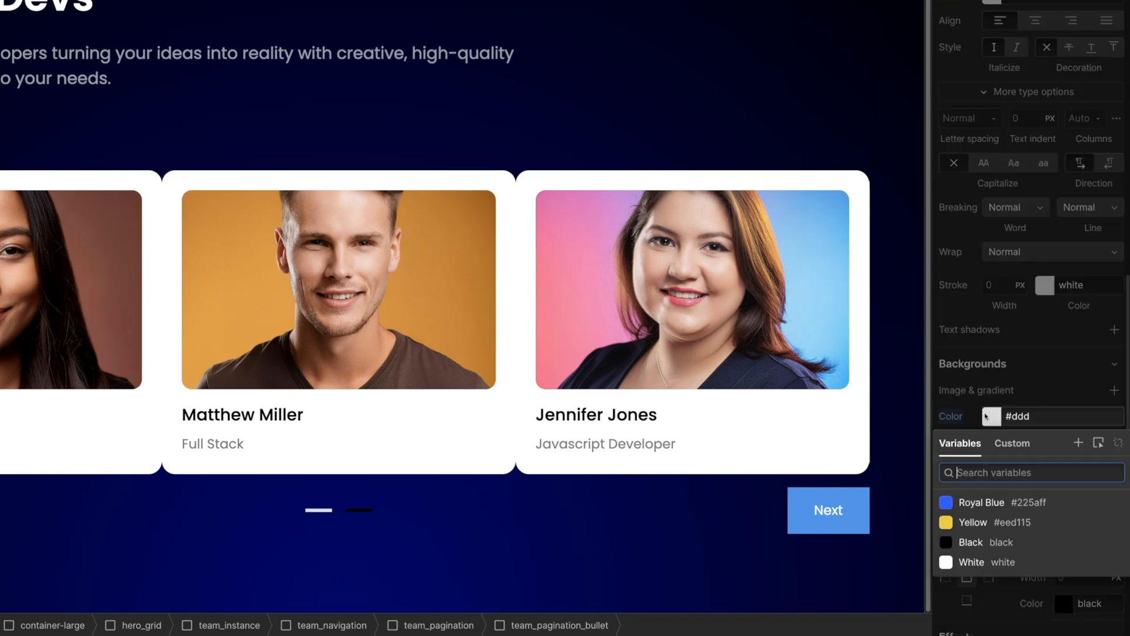
pyautogui.click(981, 559)
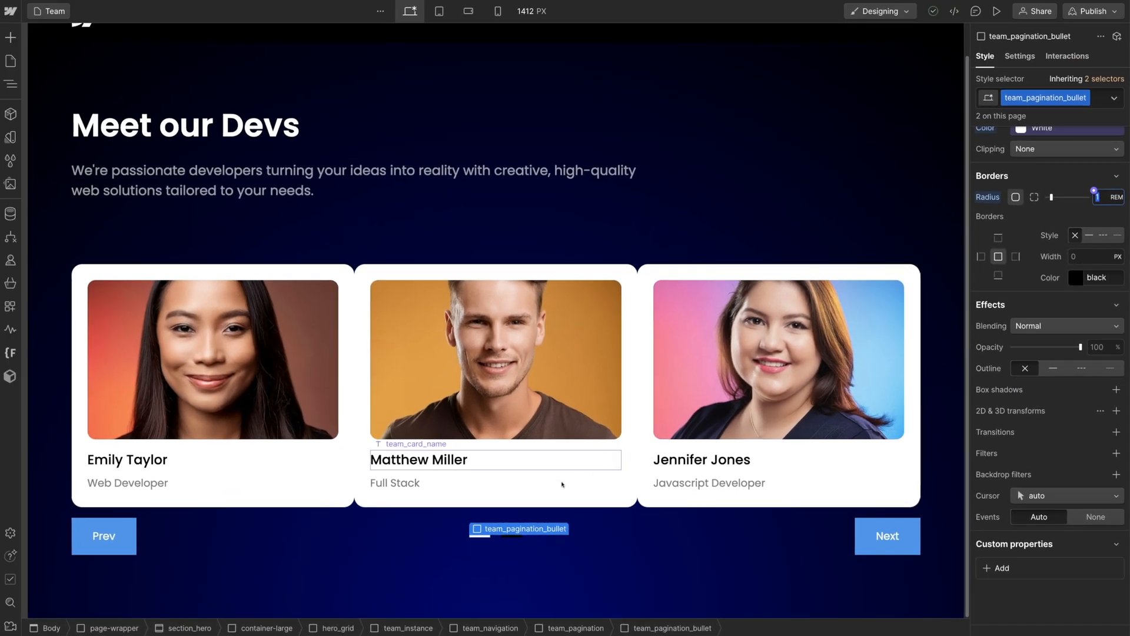
# - Set the background color of the active pagination bullet (is-bullet-active) to the Royal Blue variable
pyautogui.click(514, 535)
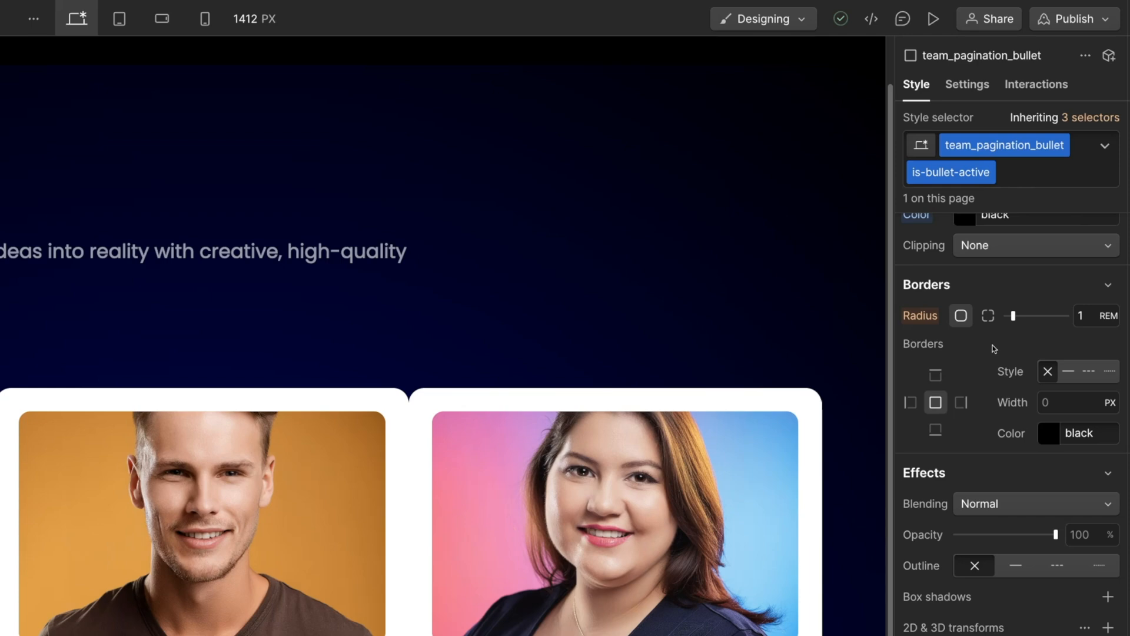
pyautogui.scroll(2, 994, 347)
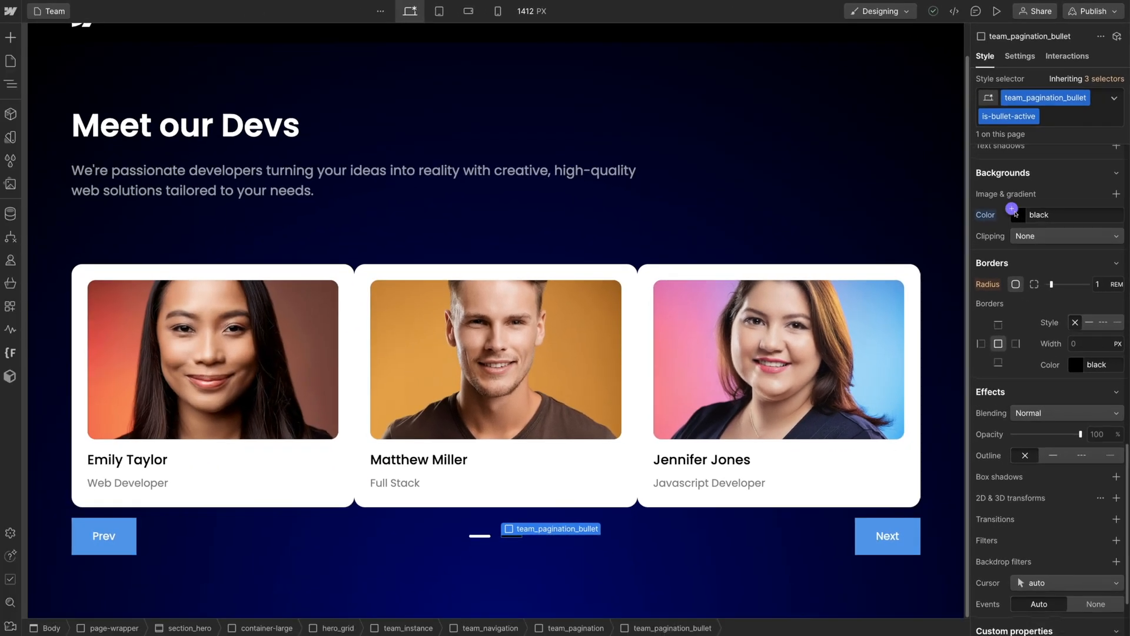
pyautogui.click(1017, 215)
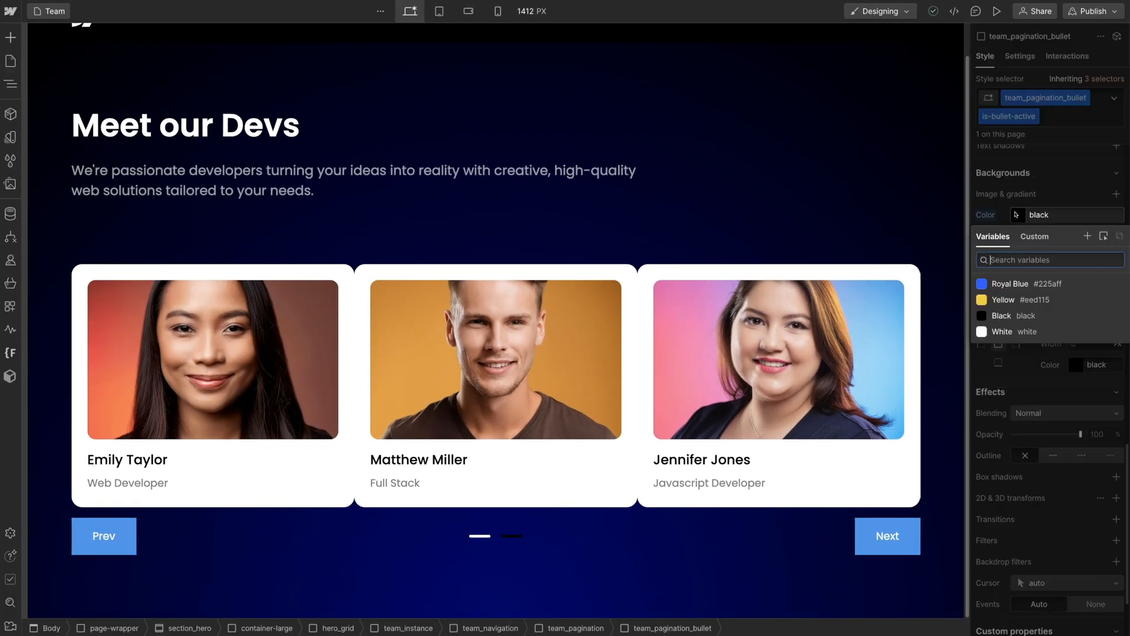
pyautogui.click(1010, 284)
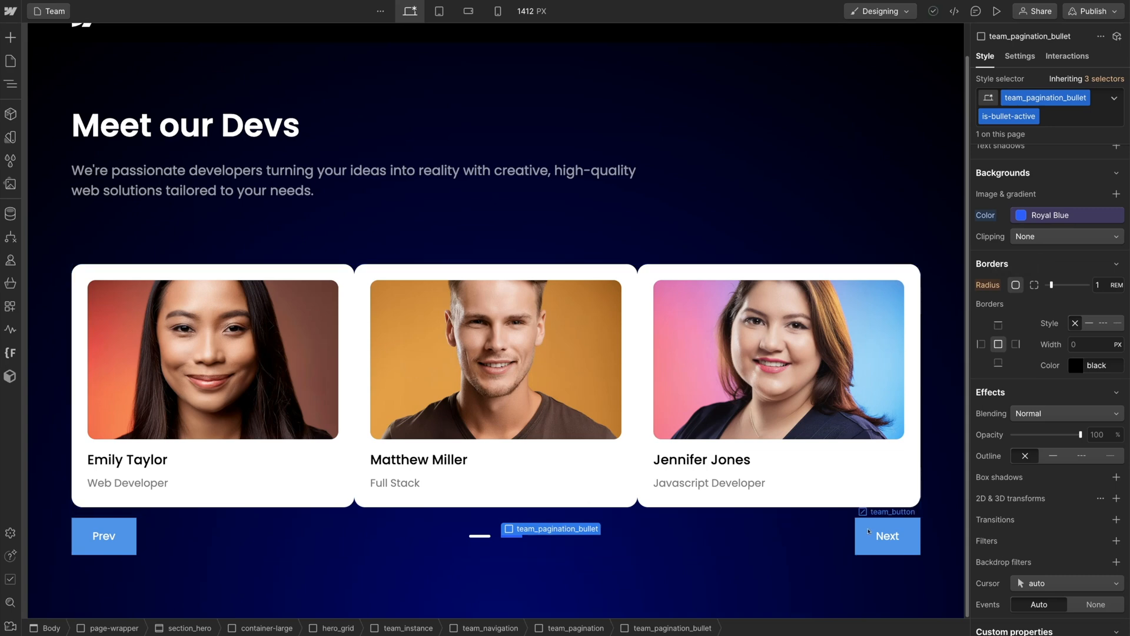
# - Style team_button with the Royal Blue variable as background color and a corner radius of 0.25rem
pyautogui.click(867, 532)
pyautogui.scroll(2, 1036, 353)
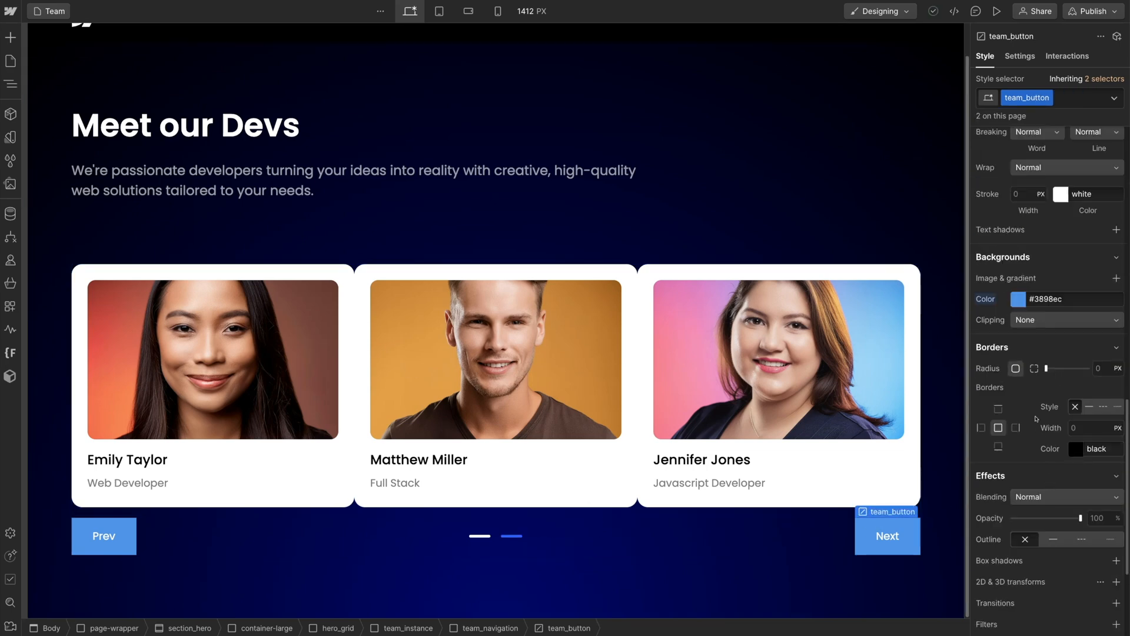
pyautogui.click(1013, 293)
pyautogui.click(1036, 369)
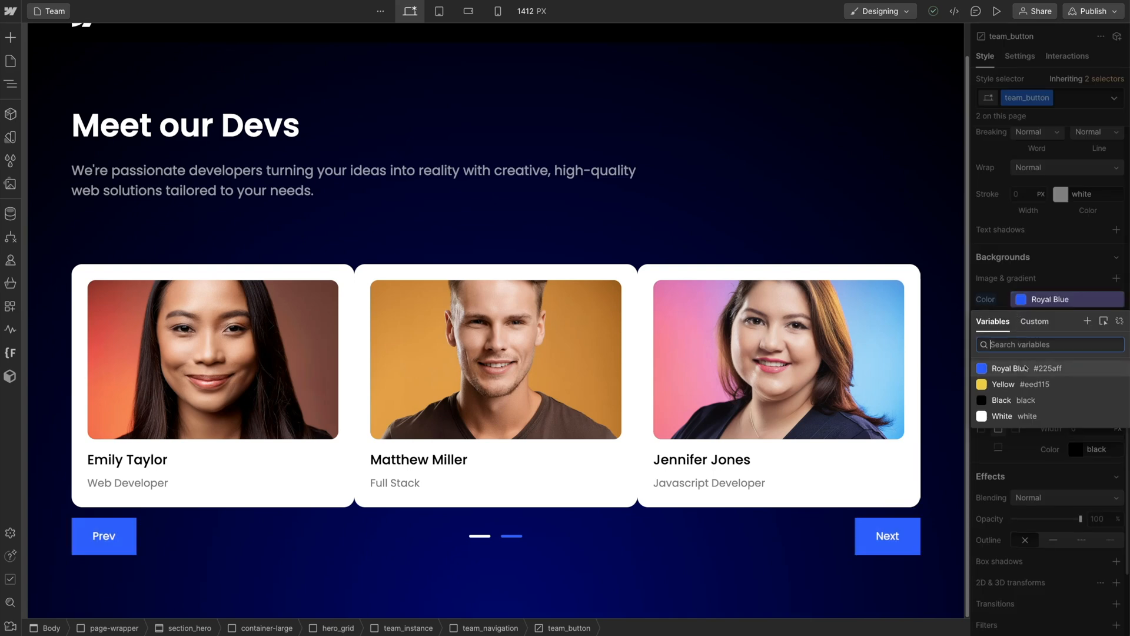
pyautogui.write('0')
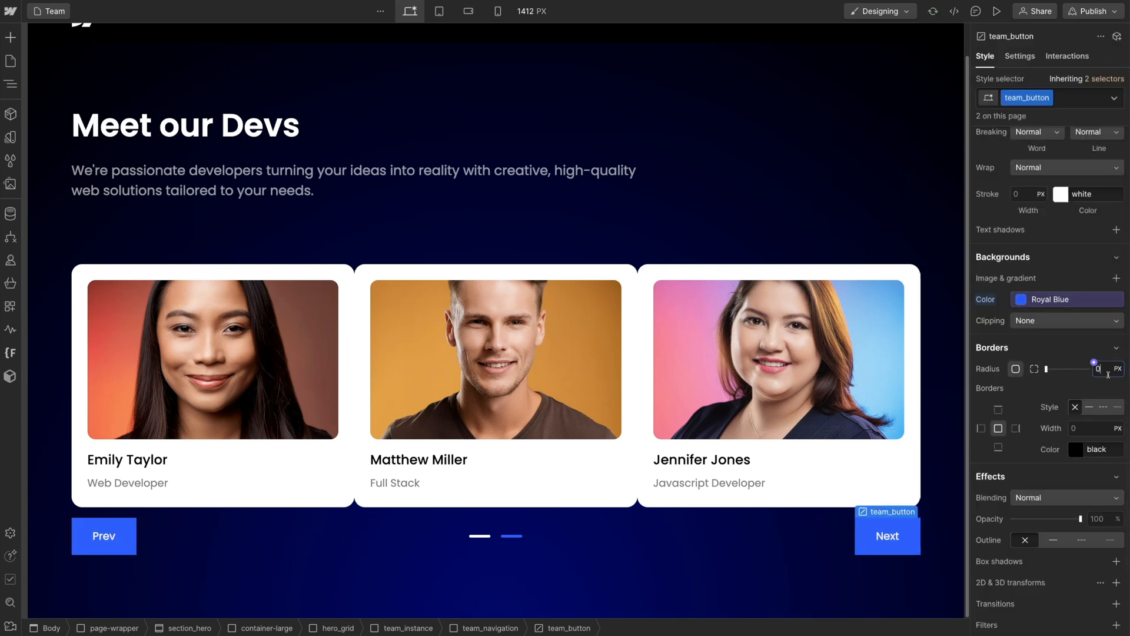
pyautogui.write('.25rem')
pyautogui.press('Return')
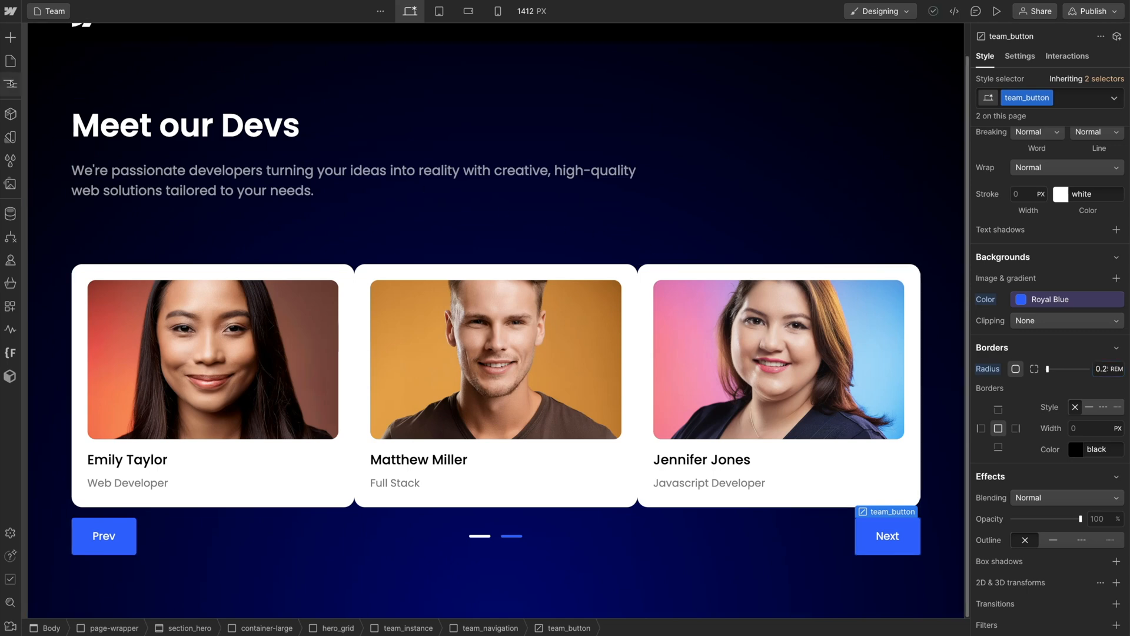
# - Try moving the Prev team_button out of team_navigation into team_instance, and further out above team_instance in hero_grid
pyautogui.click(11, 84)
pyautogui.click(156, 176)
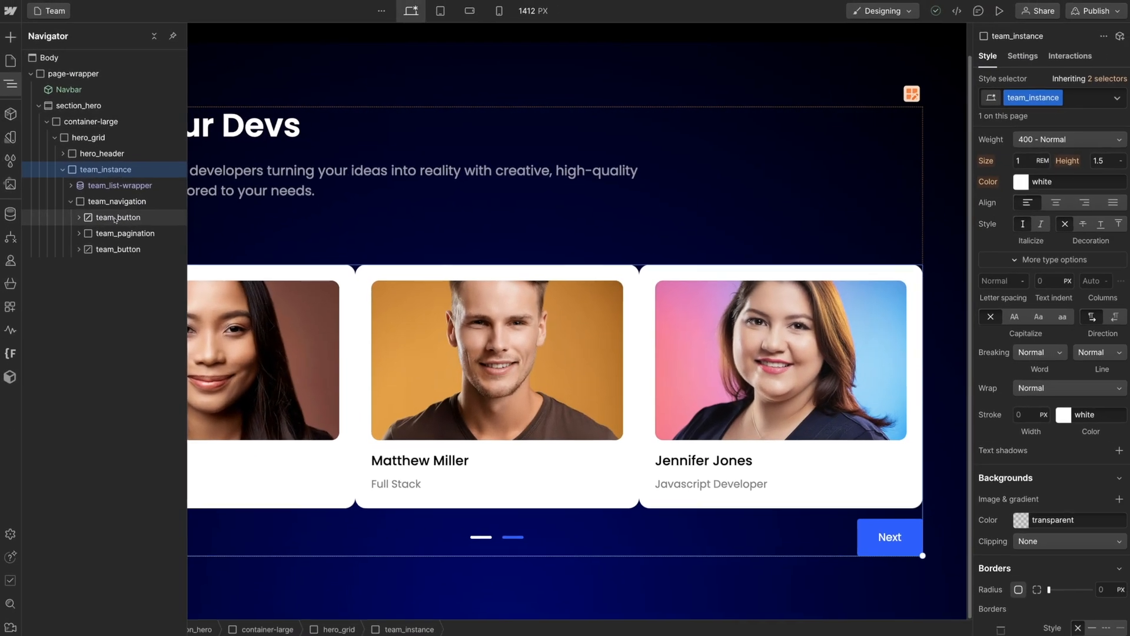
pyautogui.click(99, 218)
pyautogui.moveTo(118, 220); pyautogui.dragTo(118, 201)
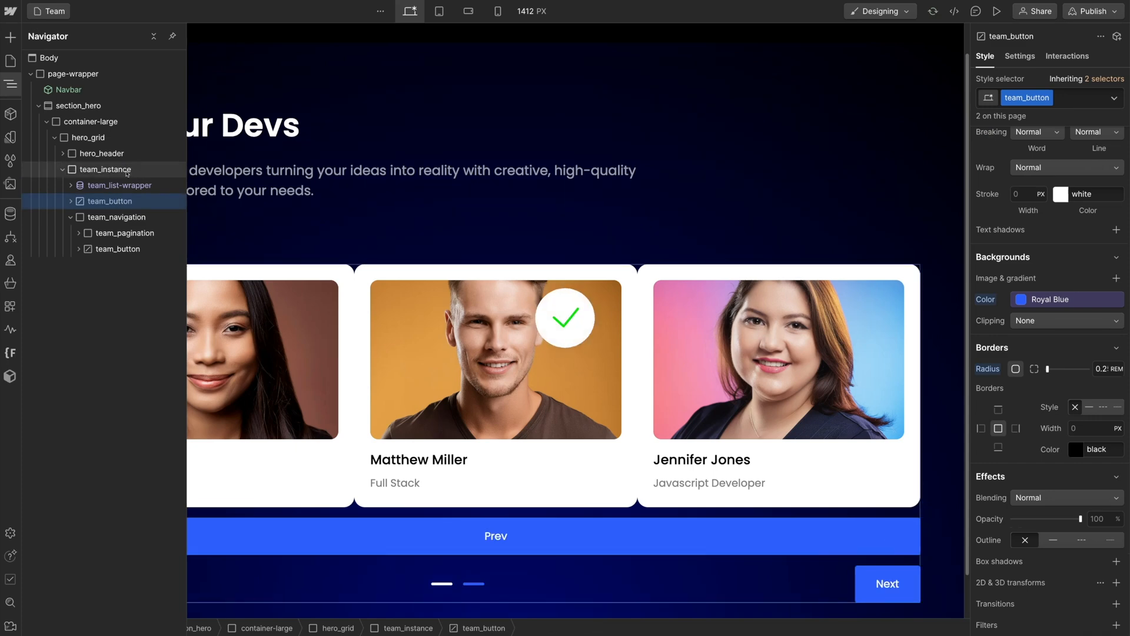
pyautogui.moveTo(122, 202); pyautogui.dragTo(123, 168)
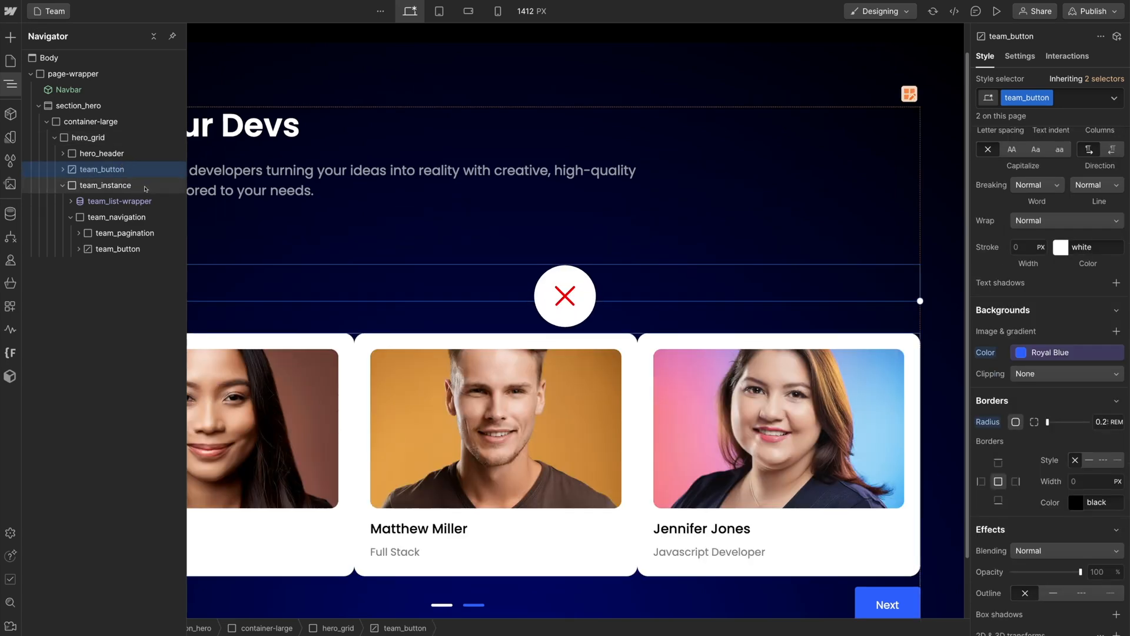
# - Place team_pagination directly inside team_instance above team_navigation, and move hero_header in as the first child of team_instance
pyautogui.moveTo(112, 169); pyautogui.dragTo(111, 201)
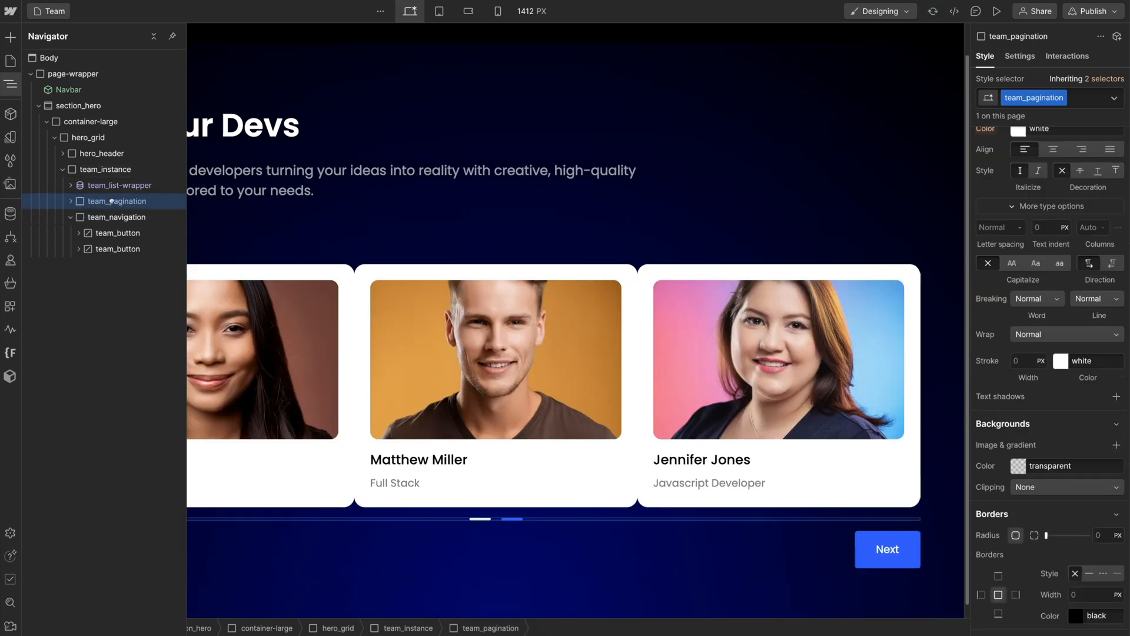
pyautogui.moveTo(110, 153); pyautogui.dragTo(114, 170)
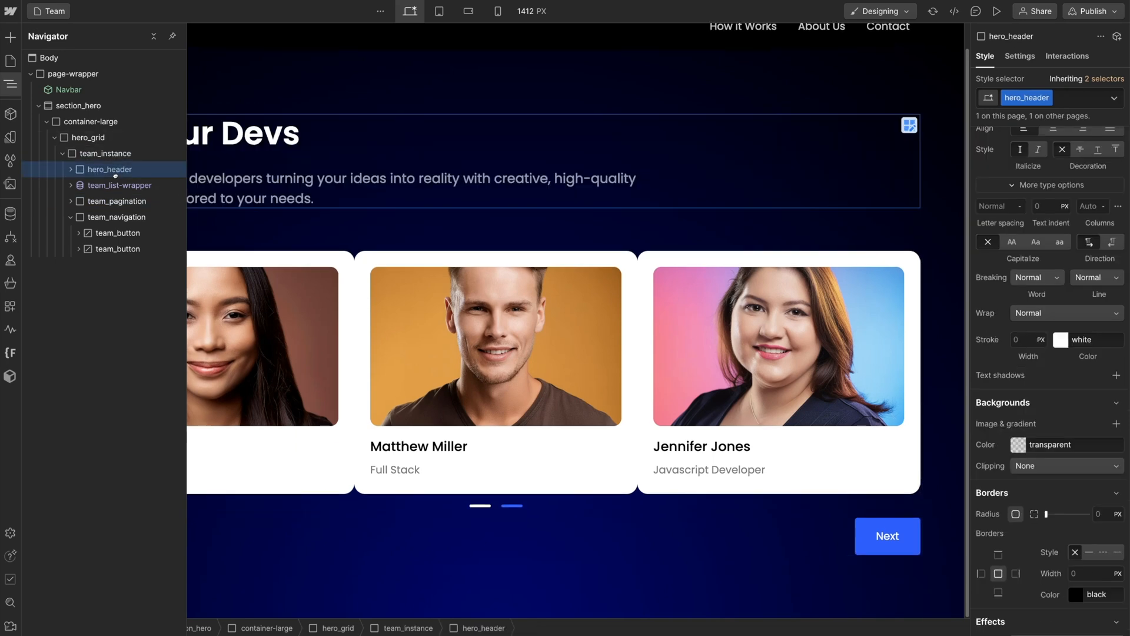
# - Nest team_navigation inside hero_header, directly after hero_content
pyautogui.click(70, 170)
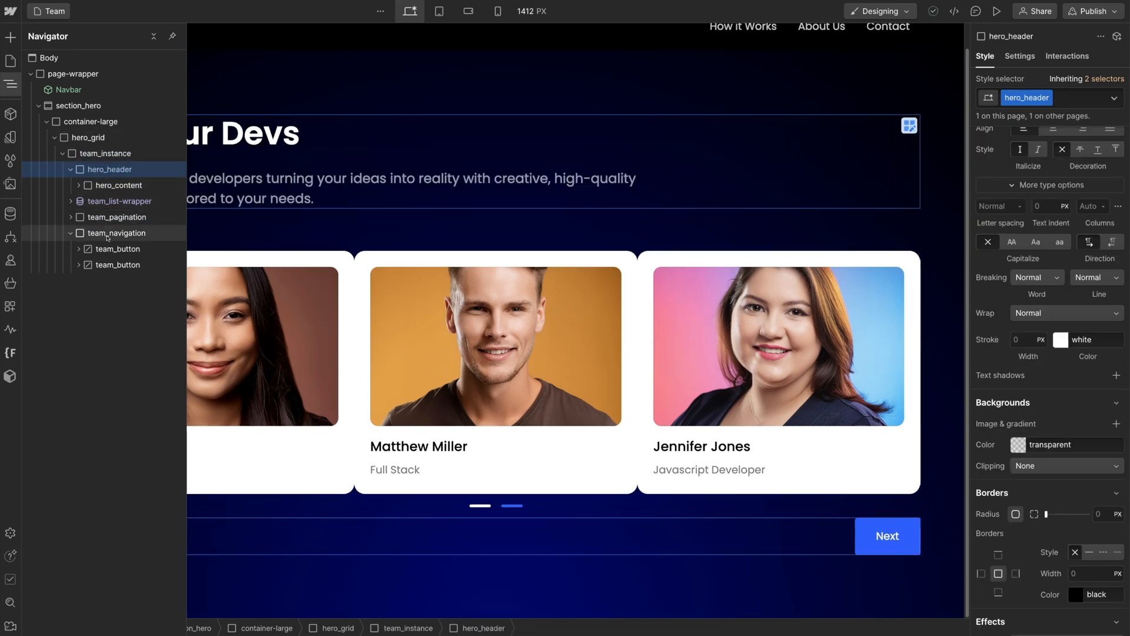
pyautogui.moveTo(107, 235); pyautogui.dragTo(116, 205)
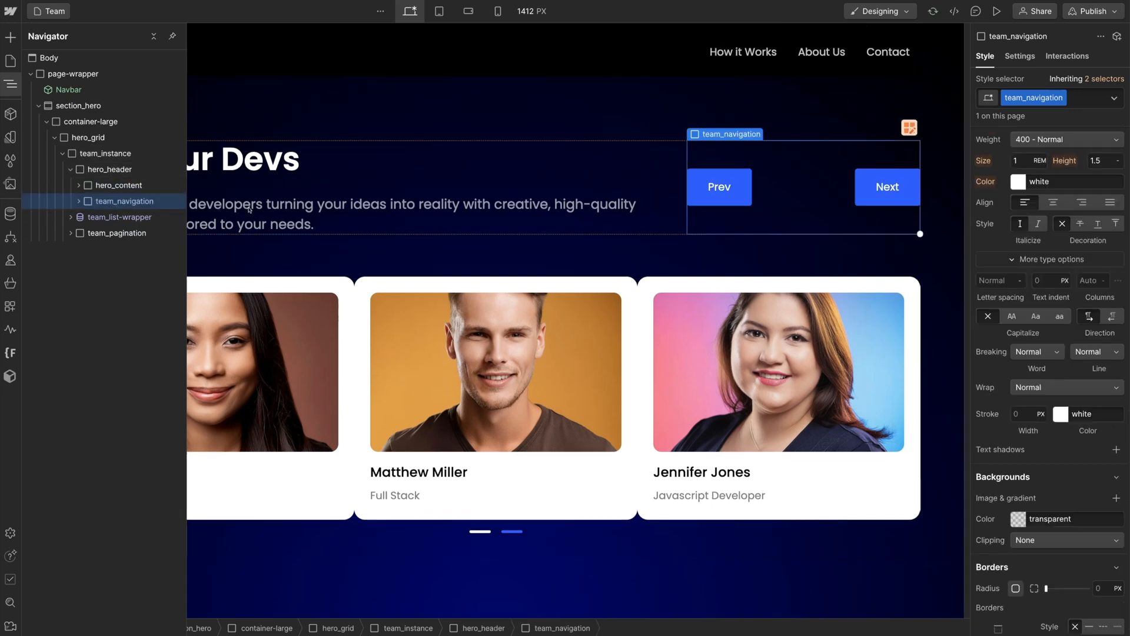
# - Set team_navigation's flex alignment to Right horizontally and Bottom vertically
pyautogui.scroll(10, 1075, 219)
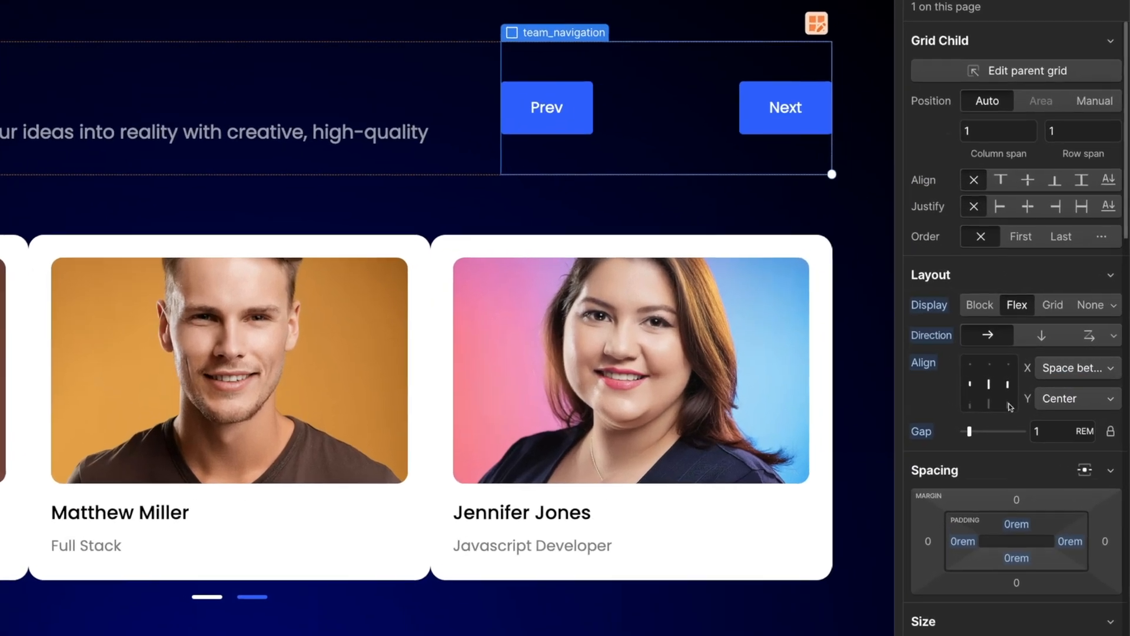
pyautogui.click(1044, 396)
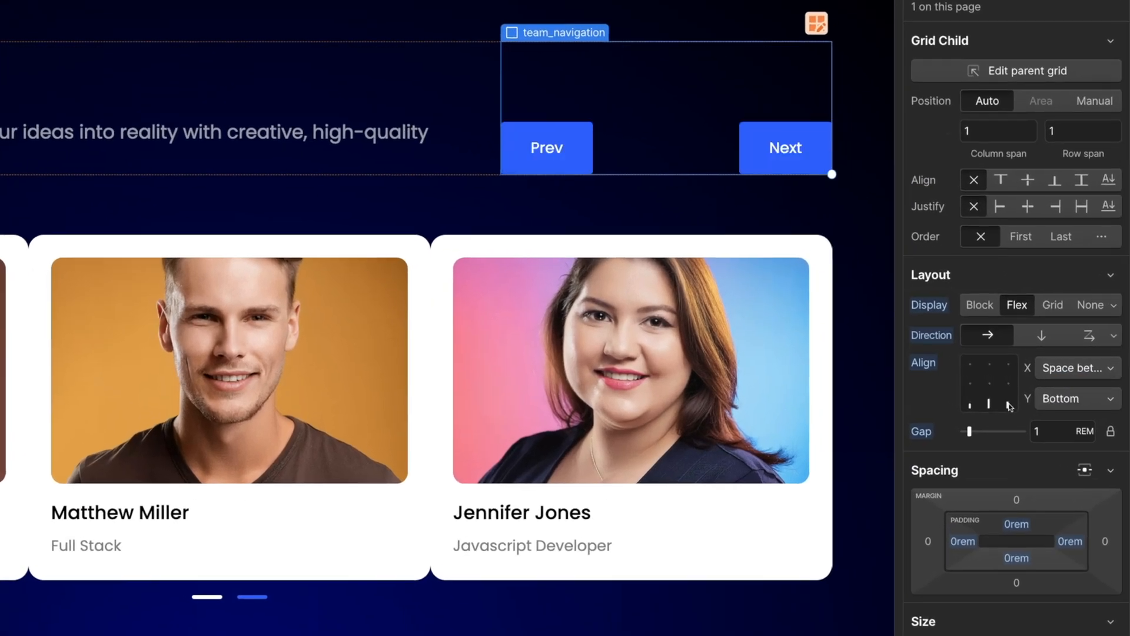
pyautogui.click(1069, 368)
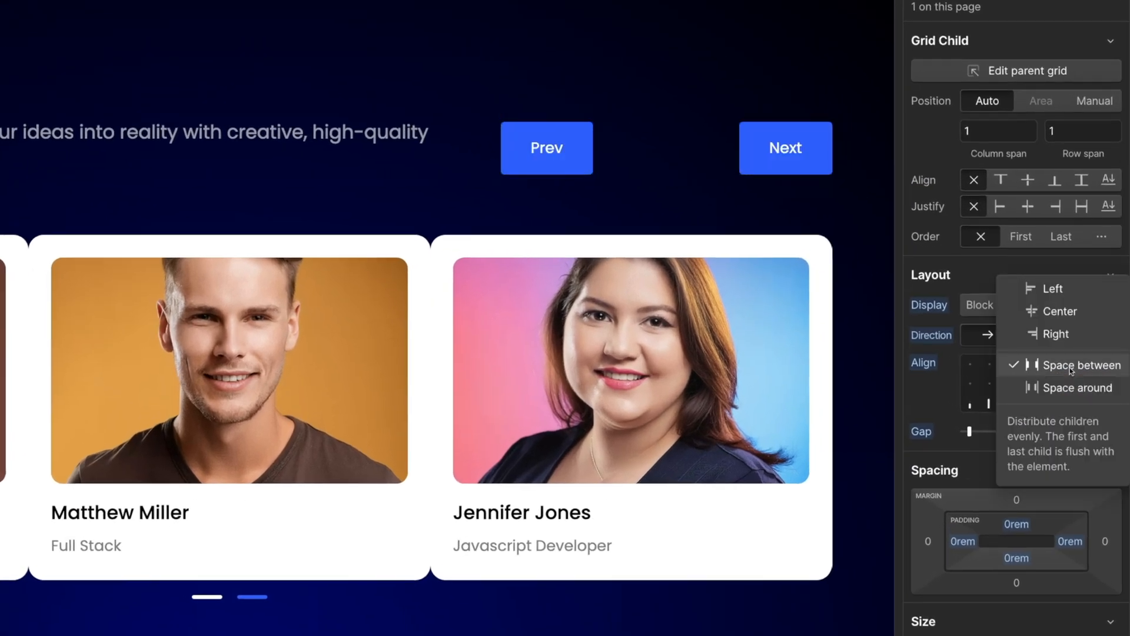
pyautogui.click(1078, 337)
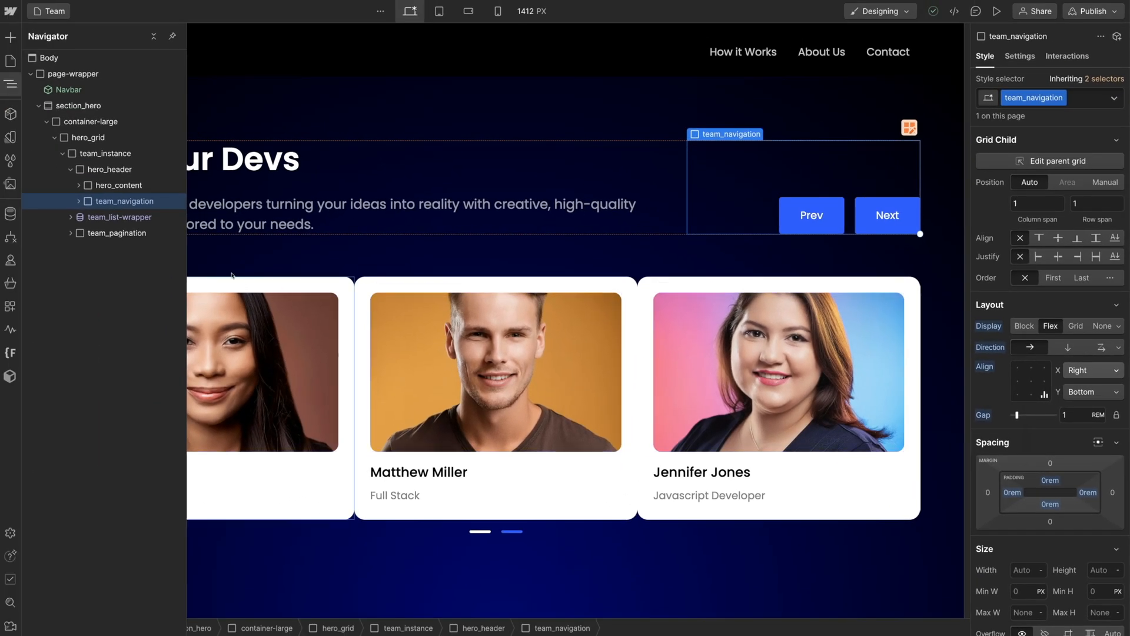
# - Give team_pagination a 2rem top margin and align its bullets Left horizontally
pyautogui.click(141, 234)
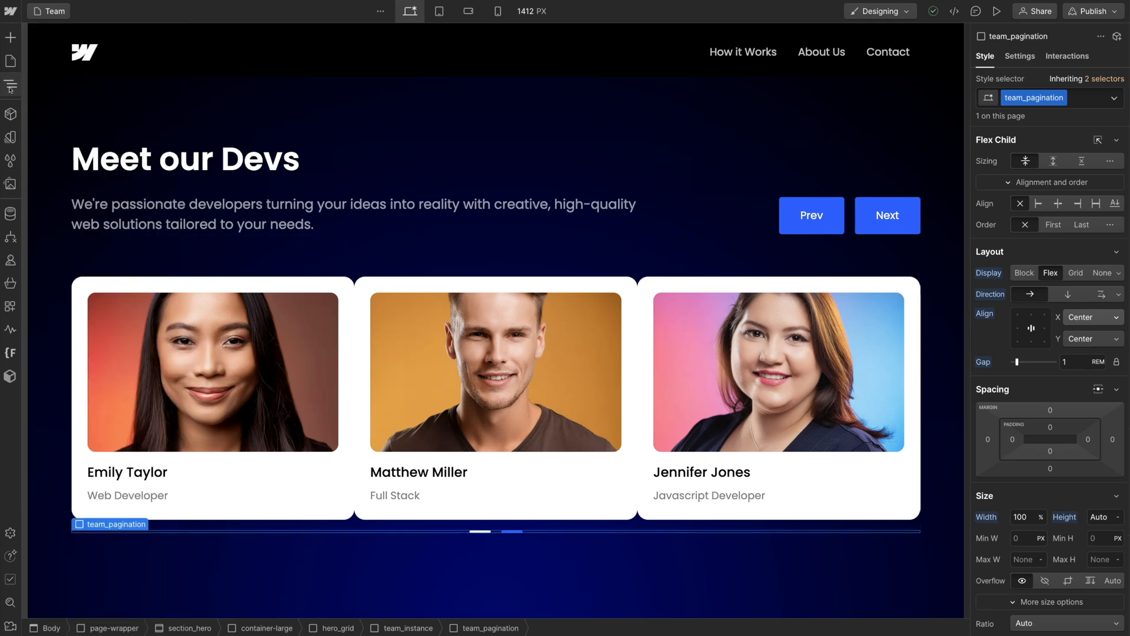
pyautogui.click(1051, 409)
pyautogui.write('2rem')
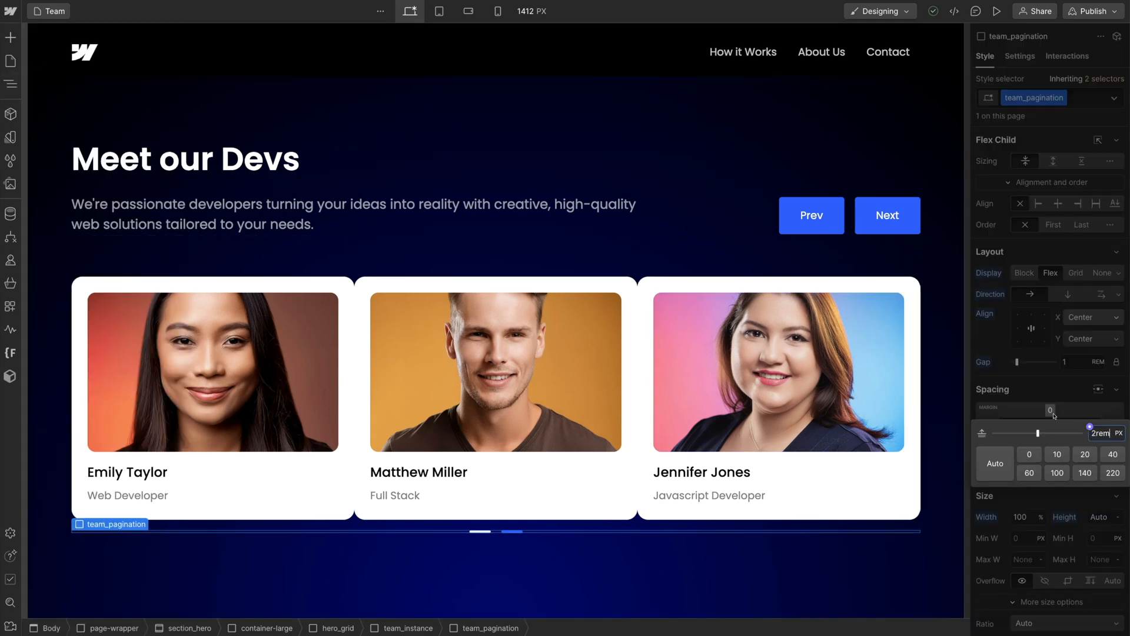
pyautogui.press('Return')
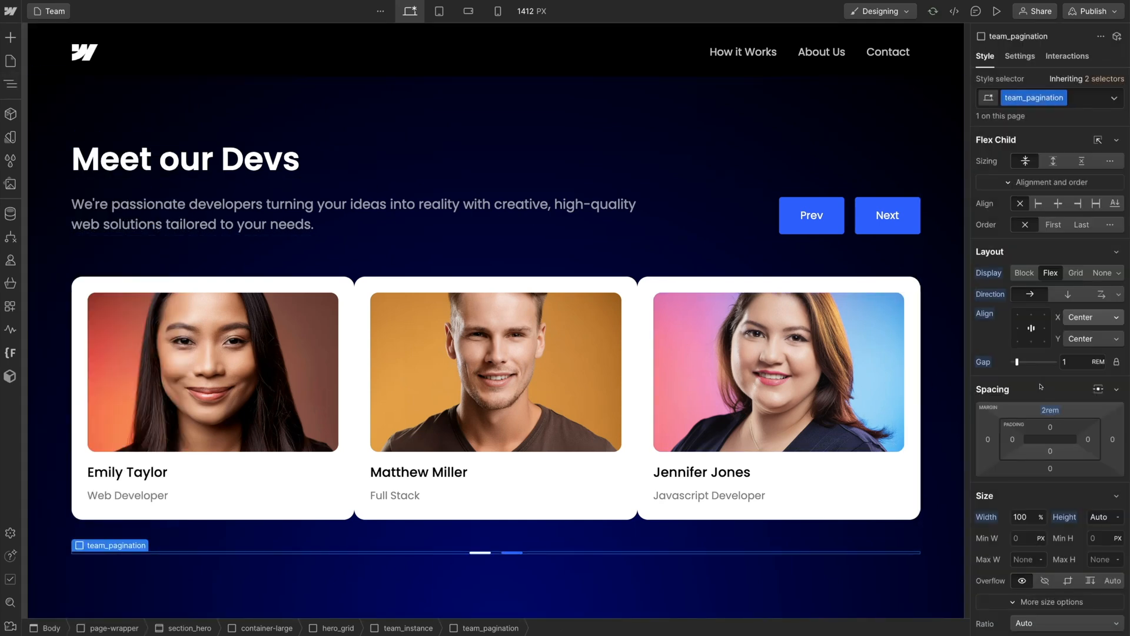
pyautogui.click(1018, 329)
# - Publish the site to staging and open the live tutorial-slider.webflow.io page
pyautogui.click(1093, 11)
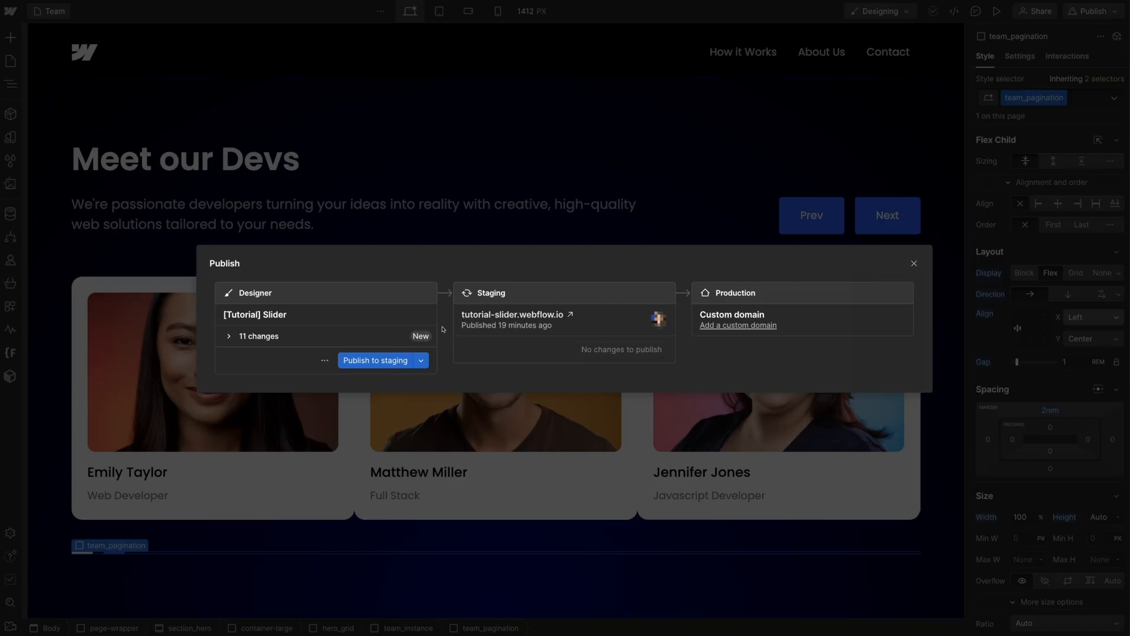
pyautogui.click(382, 360)
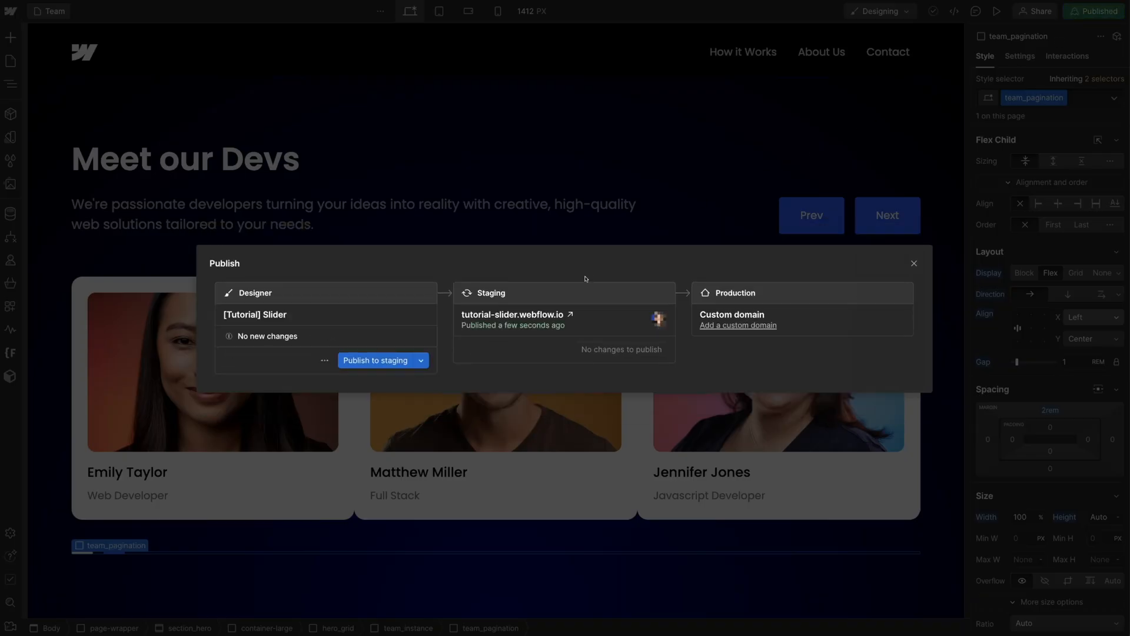
pyautogui.click(571, 316)
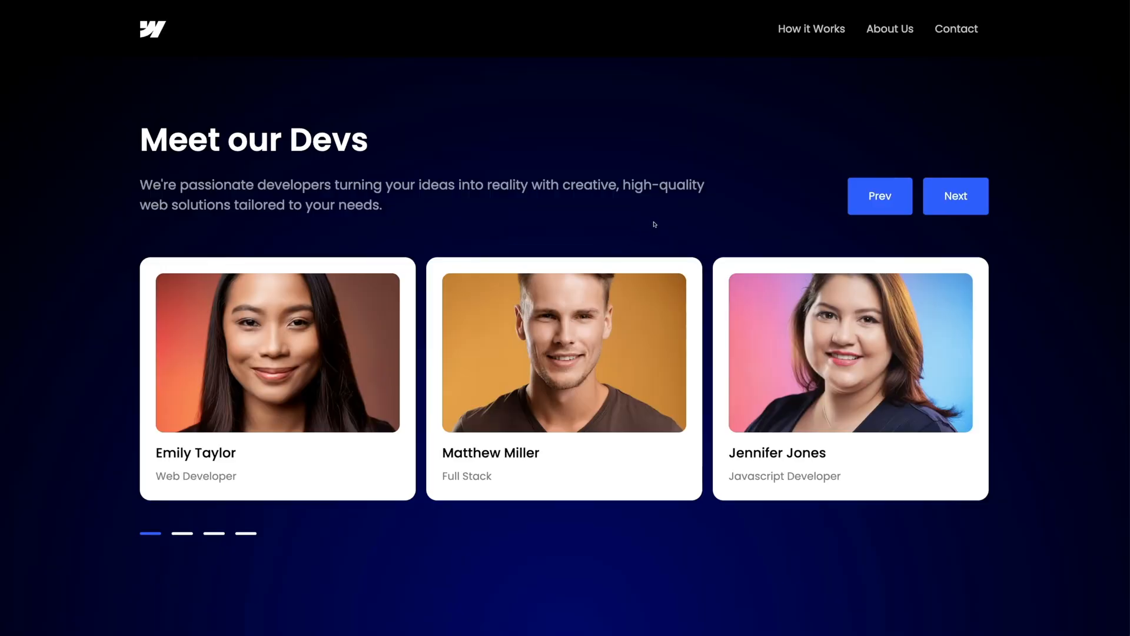
# - Test the published team slider by moving forward and back with its Next and Prev buttons
pyautogui.click(955, 203)
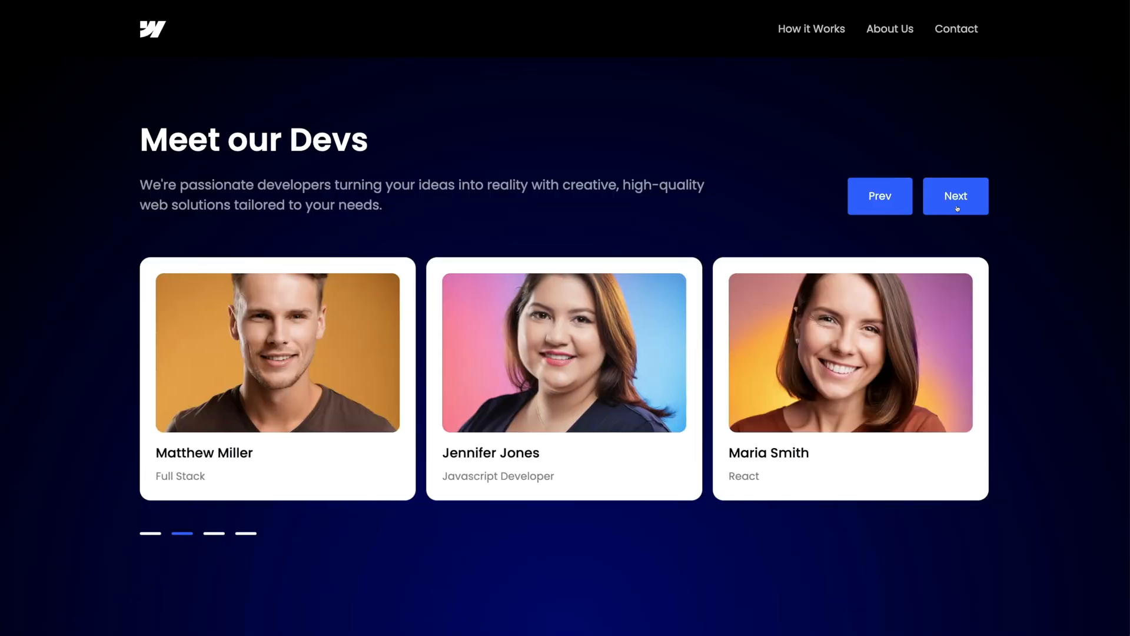
pyautogui.click(957, 209)
pyautogui.click(957, 208)
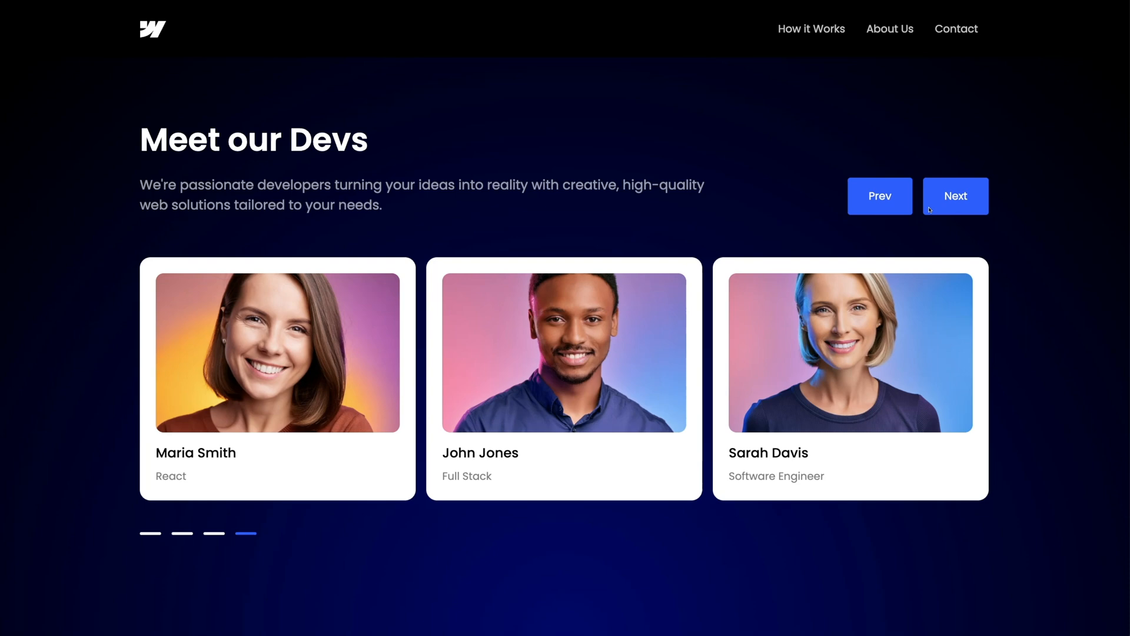
pyautogui.click(882, 206)
pyautogui.click(885, 207)
pyautogui.click(862, 207)
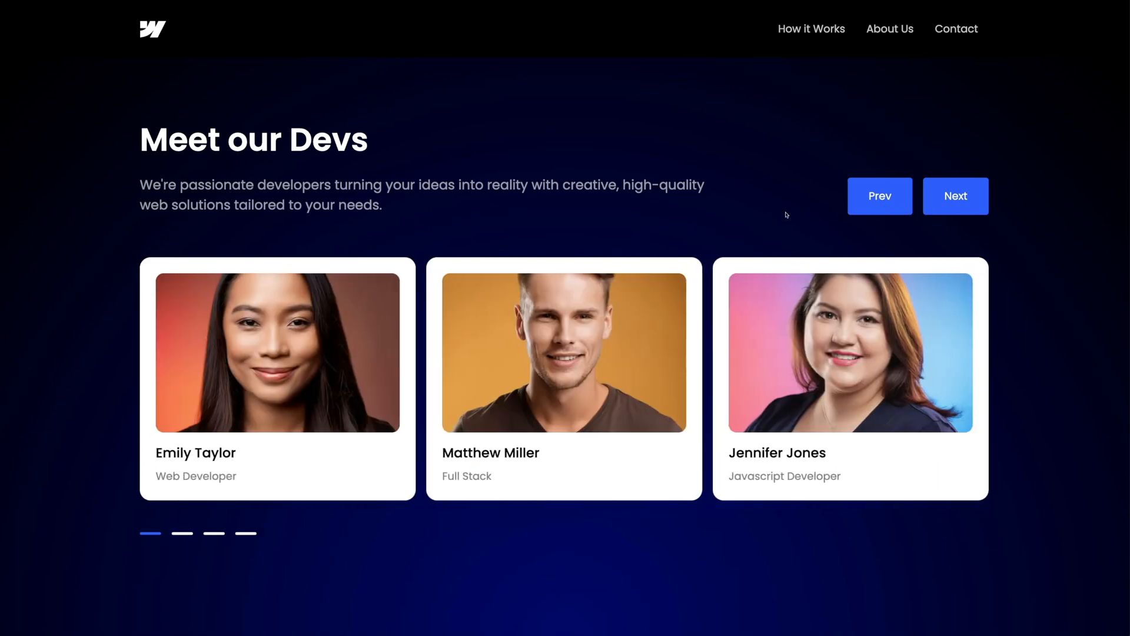
pyautogui.click(944, 207)
pyautogui.click(943, 206)
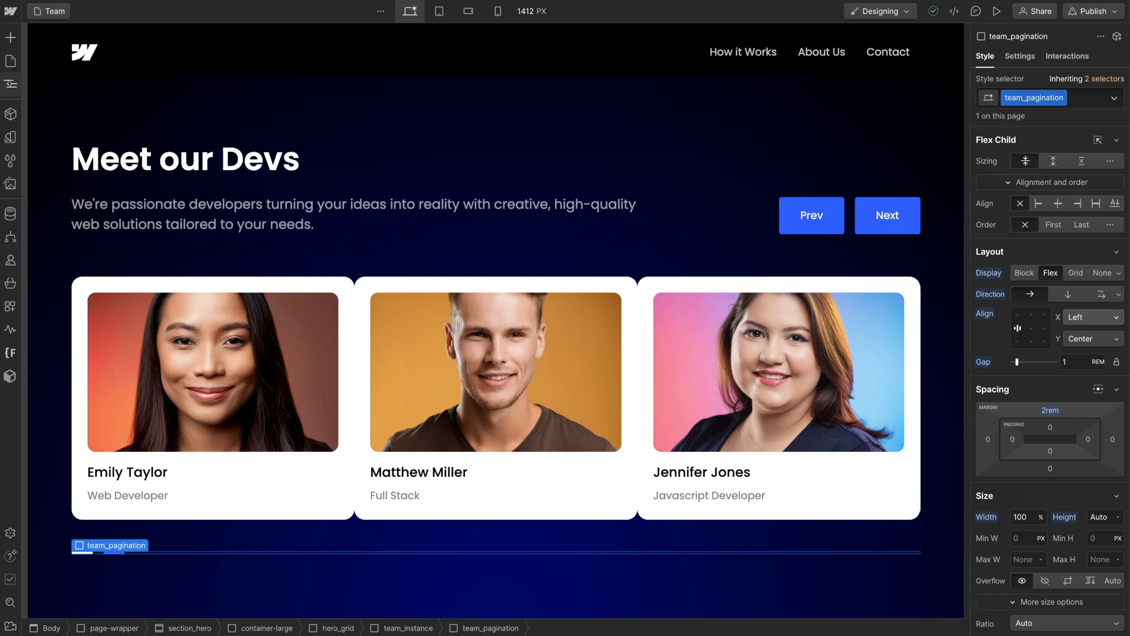
# - Return to the Designer, select team_instance and open its Slider configuration in the Finsweet Components app
pyautogui.click(10, 84)
pyautogui.click(88, 154)
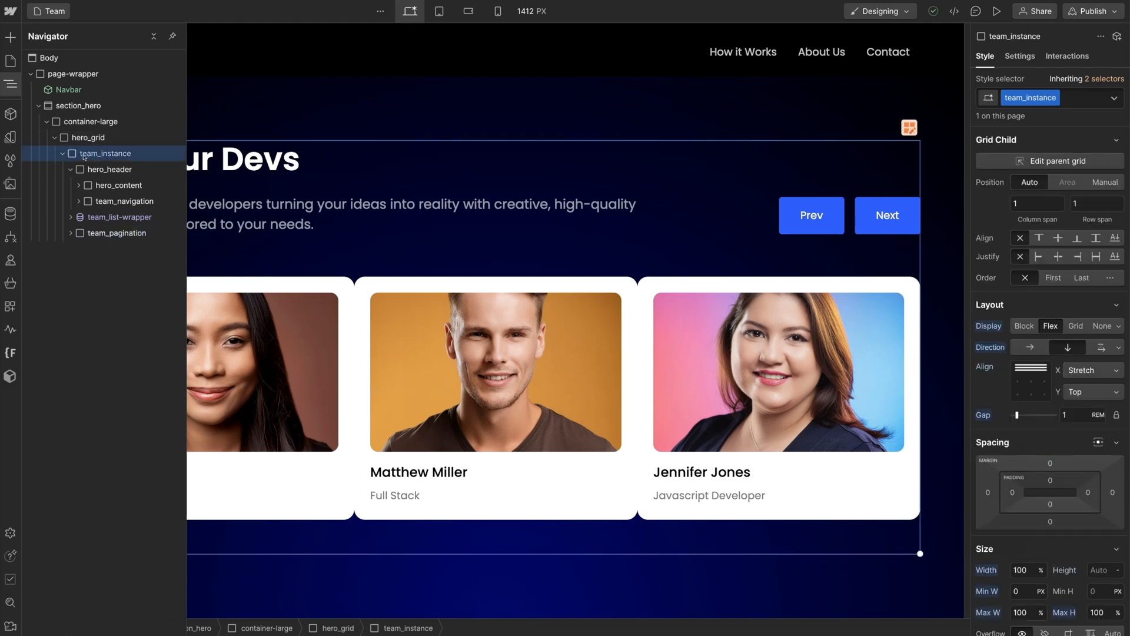
pyautogui.click(10, 306)
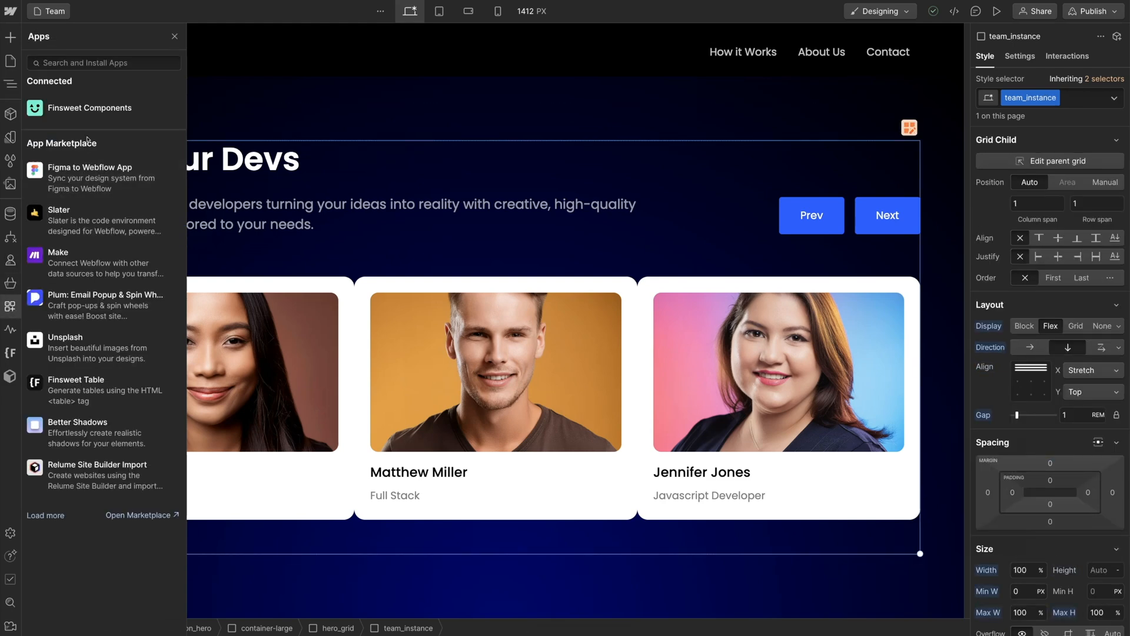
pyautogui.click(157, 110)
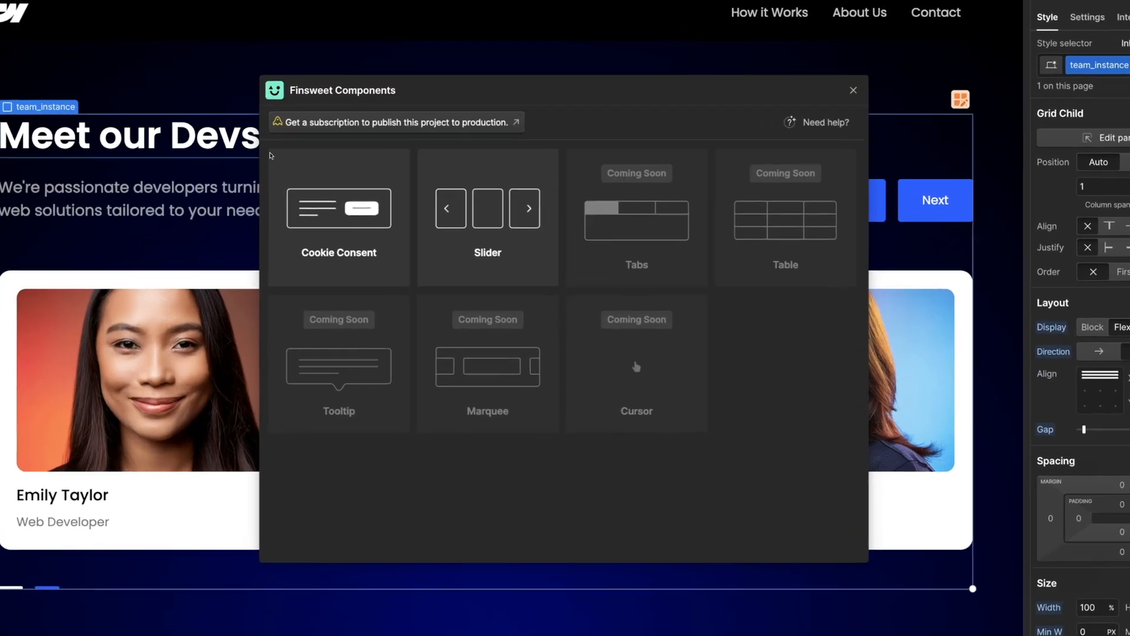
pyautogui.click(497, 222)
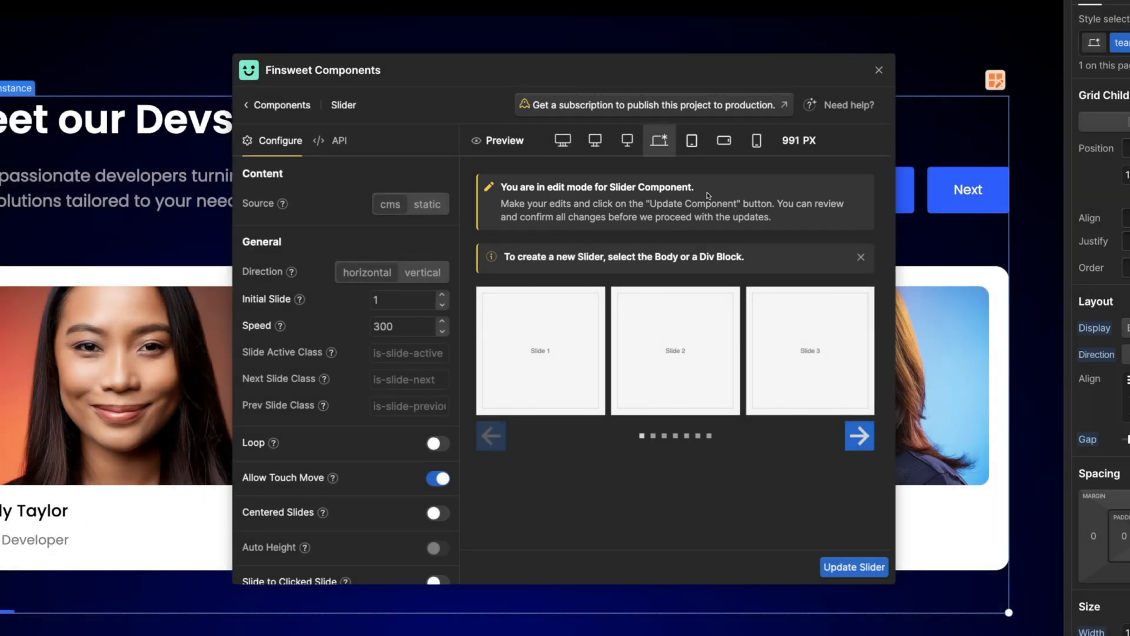
# - Set the slider's Initial Slide to 3 and Speed to 500, and enable Loop
pyautogui.click(441, 296)
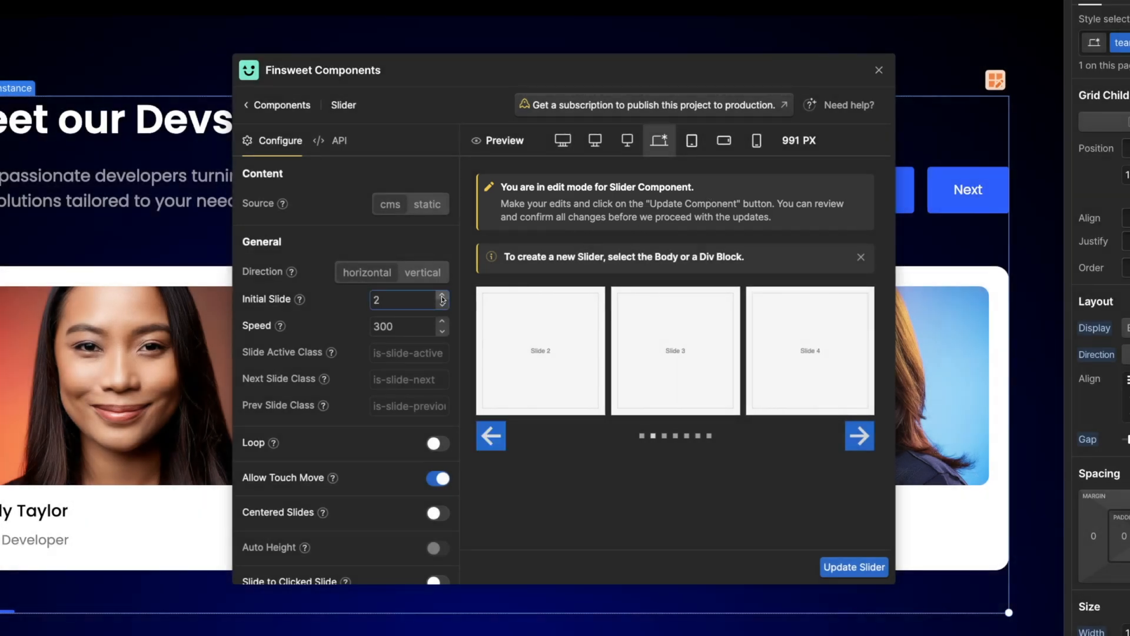
pyautogui.click(442, 296)
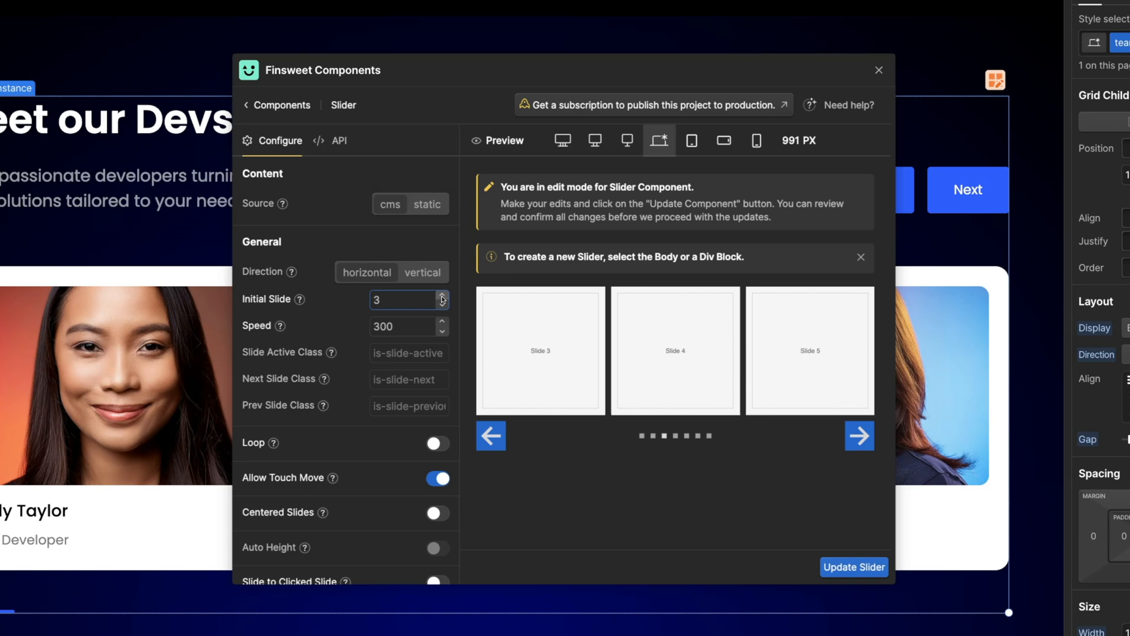
pyautogui.click(442, 322)
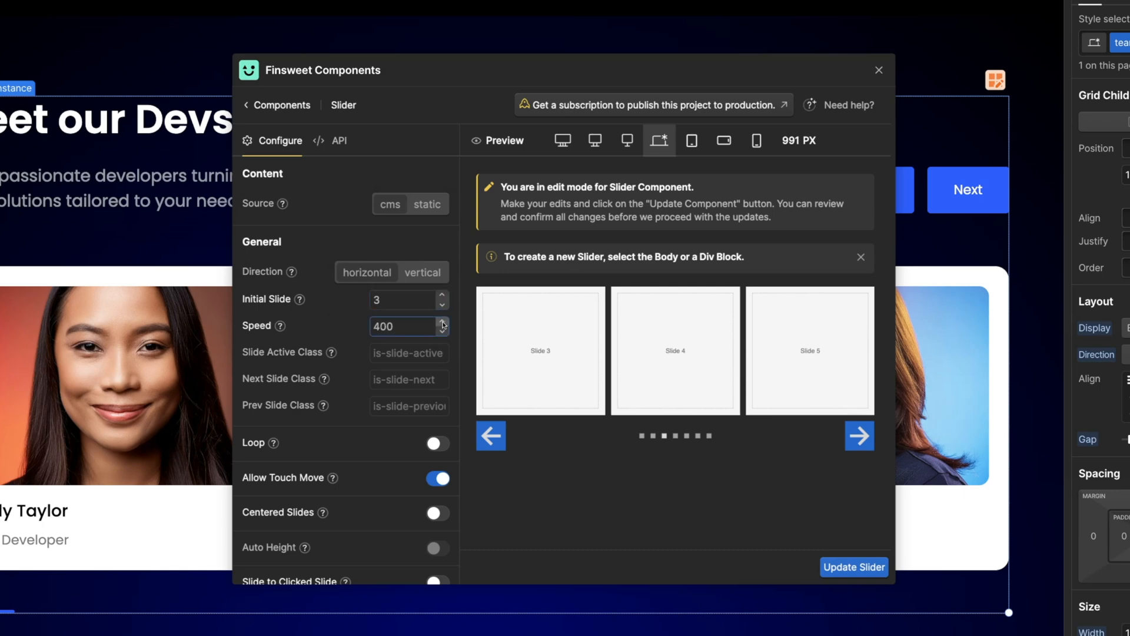
pyautogui.scroll(-4, 375, 329)
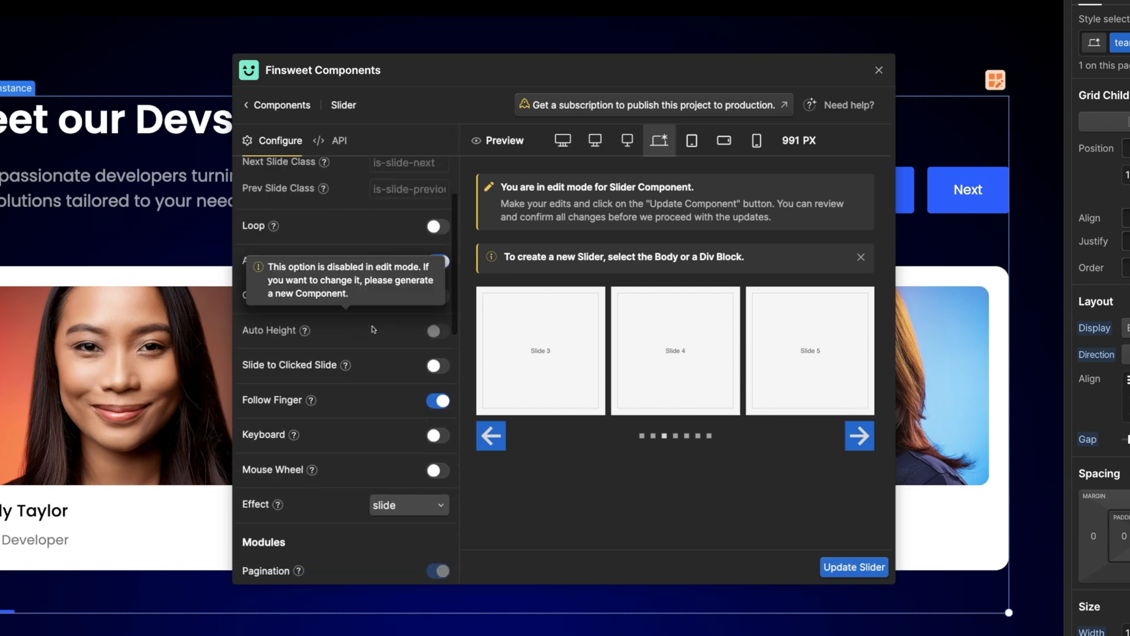
pyautogui.click(438, 231)
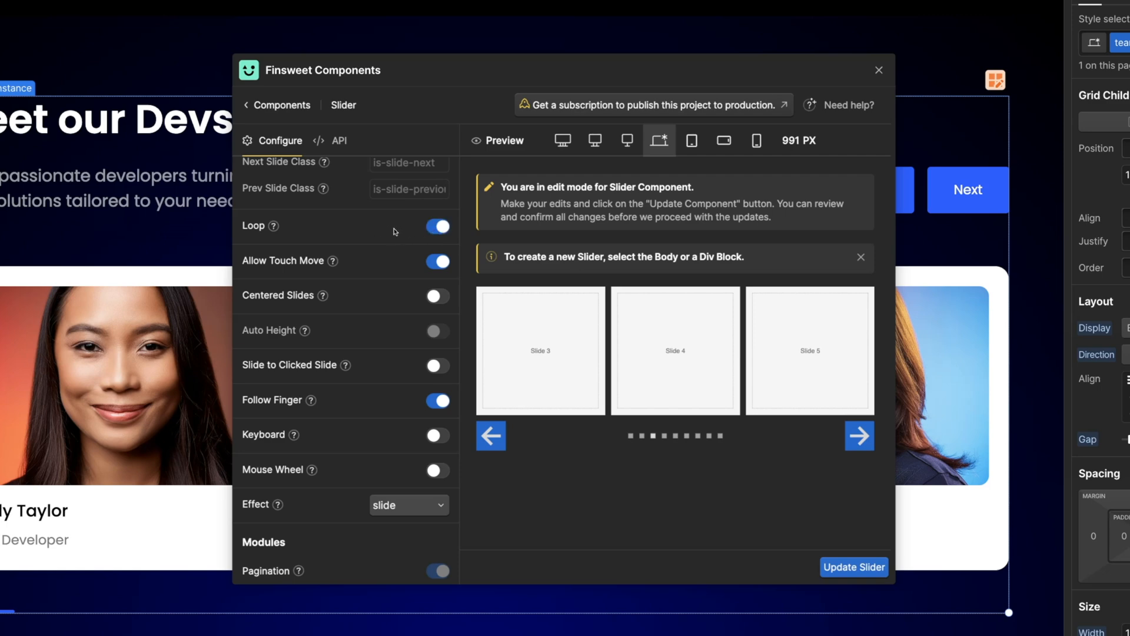
# - Set Space Between to 32 for the slider's Desktop breakpoint
pyautogui.scroll(-7, 388, 238)
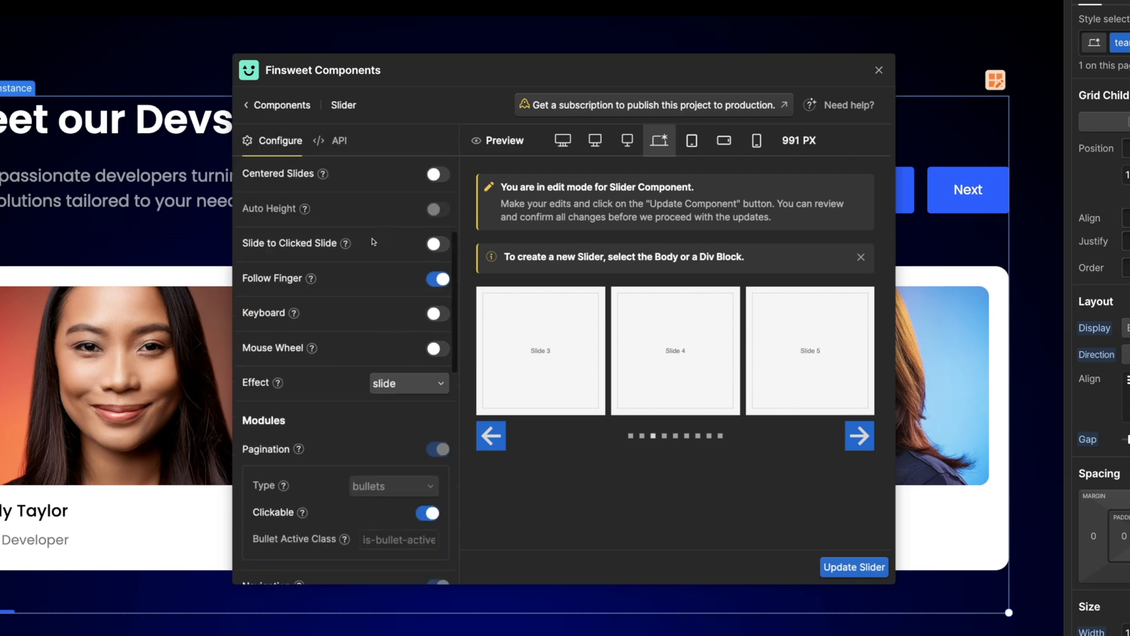
pyautogui.scroll(-5, 372, 247)
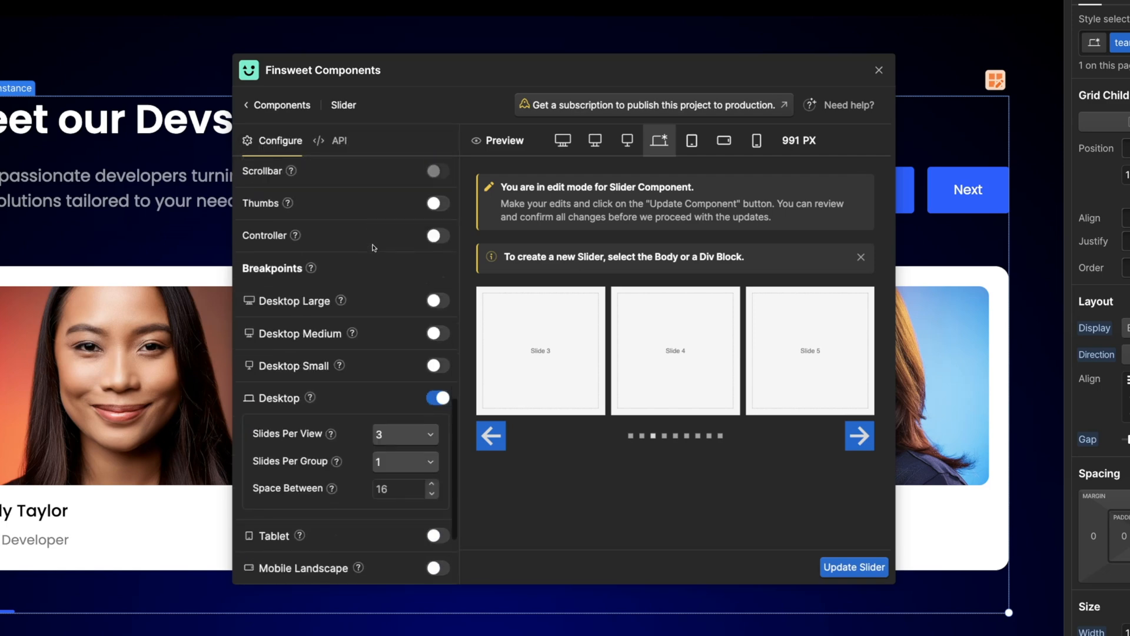
pyautogui.click(404, 428)
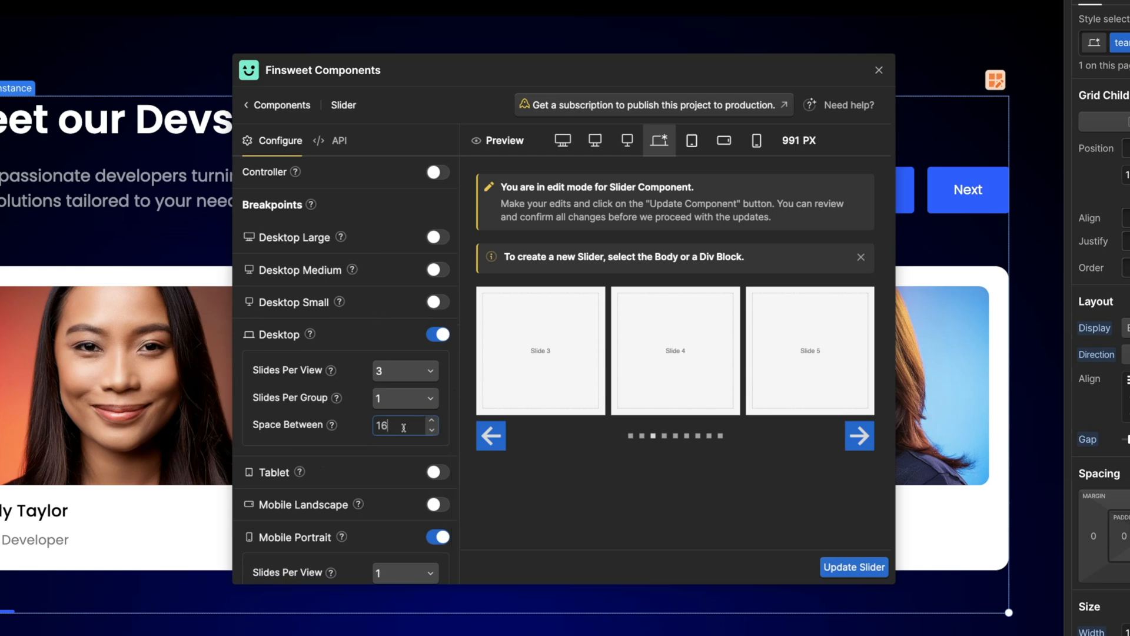
pyautogui.press('BackSpace')
pyautogui.press('BackSpace')
pyautogui.write('32')
pyautogui.click(354, 434)
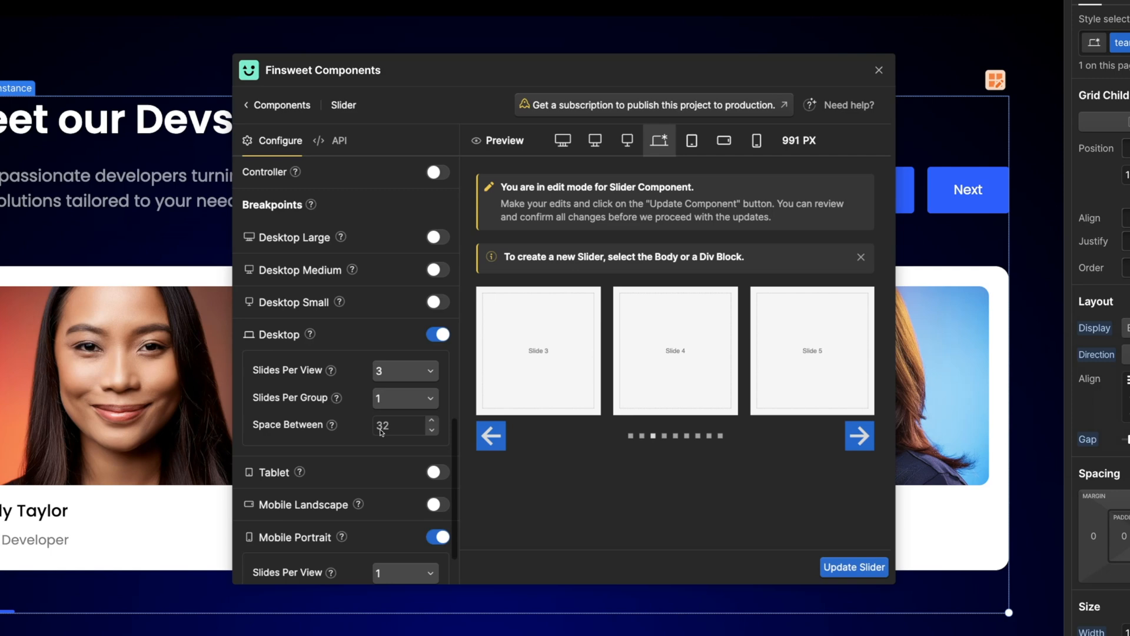
# - Update the slider with the changed settings, confirm the changes and close the Finsweet Components app
pyautogui.click(848, 567)
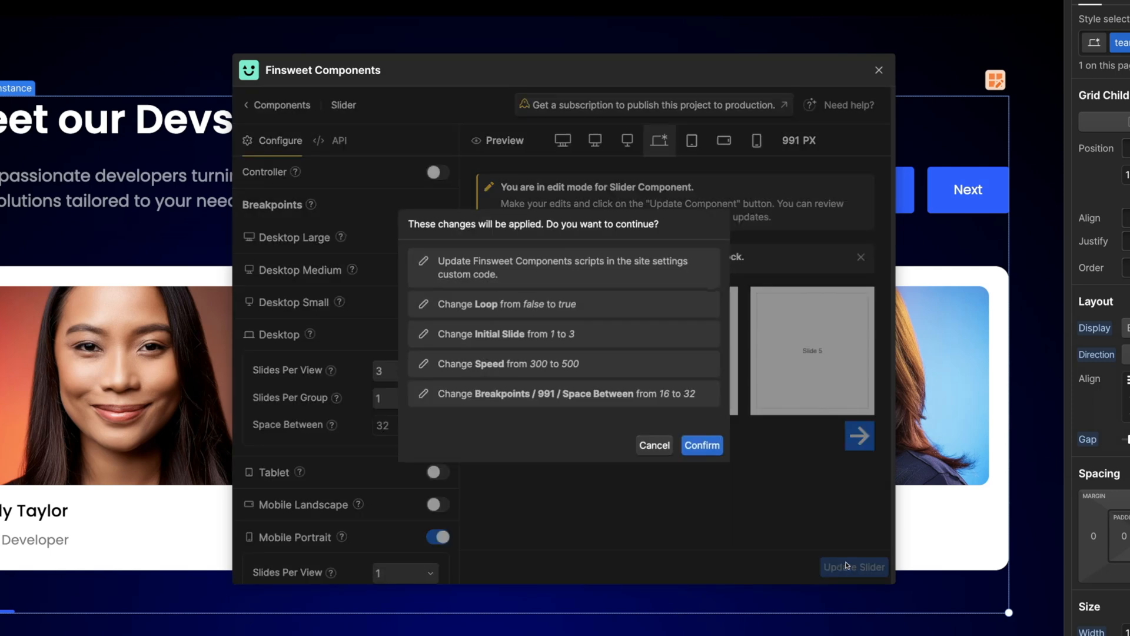
pyautogui.click(707, 454)
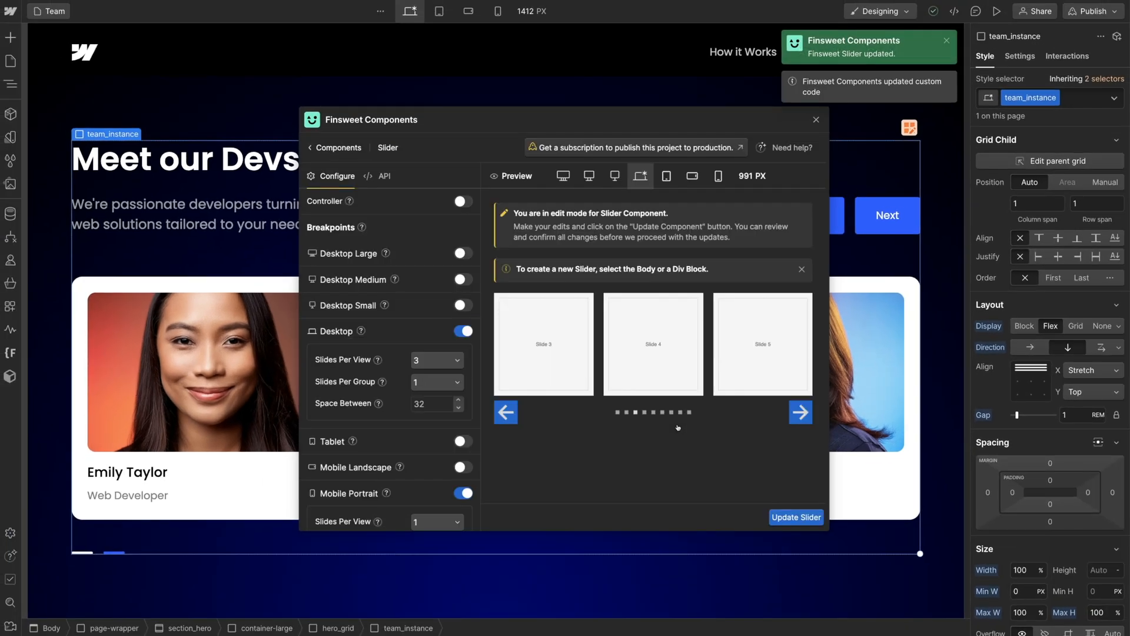
pyautogui.click(815, 119)
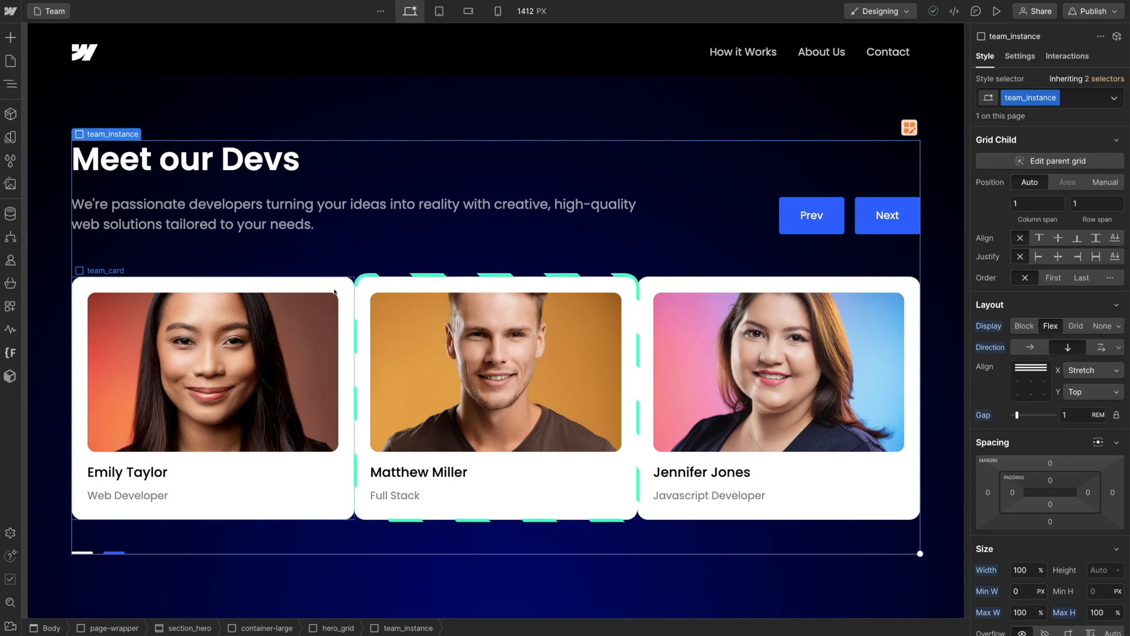
# - Set the overflow of team_list-wrapper to visible so the cards can extend beyond the container
pyautogui.click(11, 87)
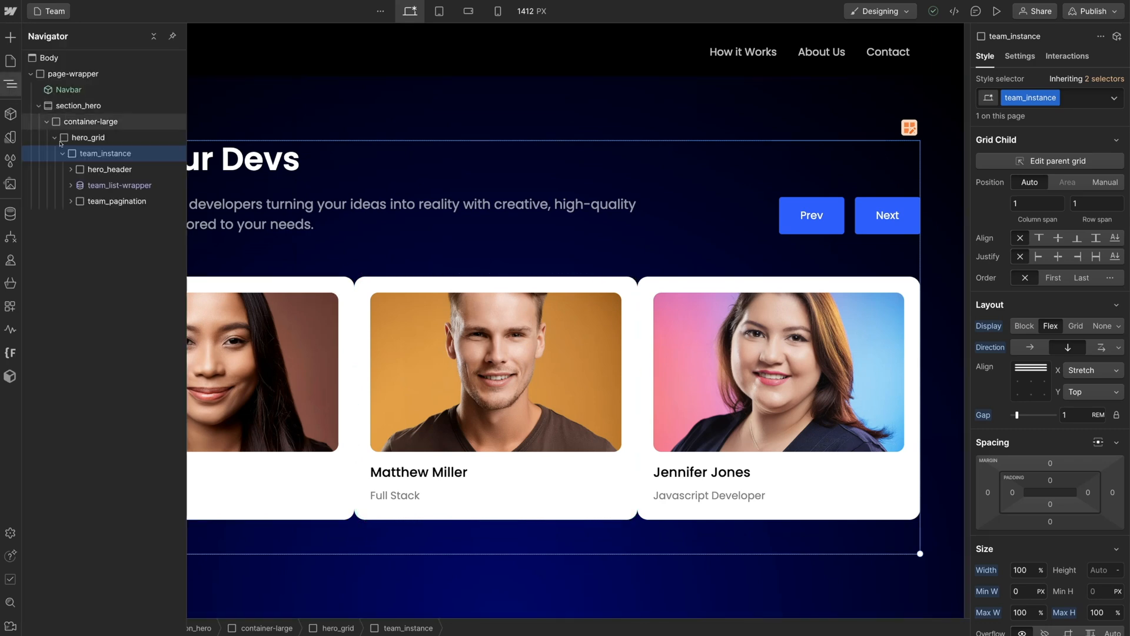
pyautogui.click(120, 185)
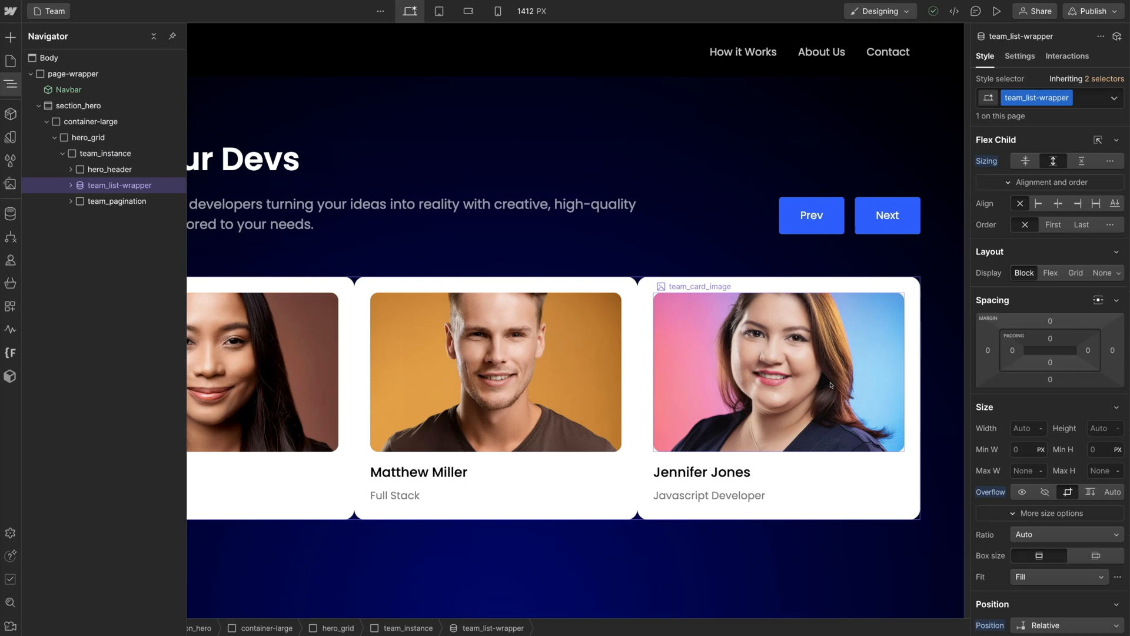
pyautogui.click(1022, 492)
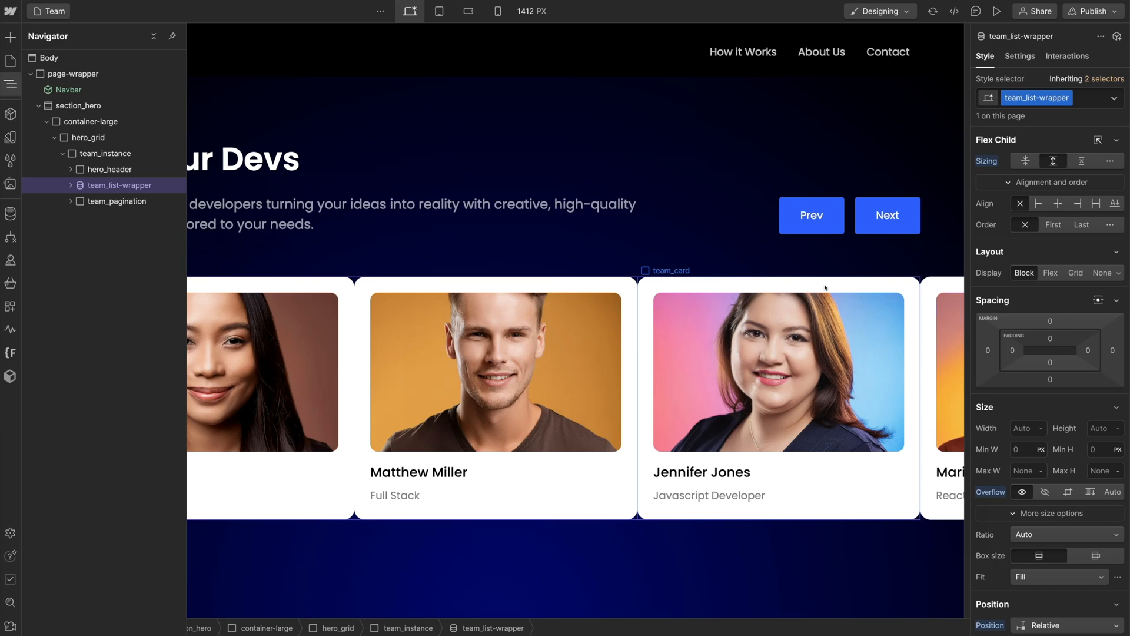
# - Publish the updated slider settings and overflow change to the tutorial-slider.webflow.io staging site
pyautogui.click(1102, 17)
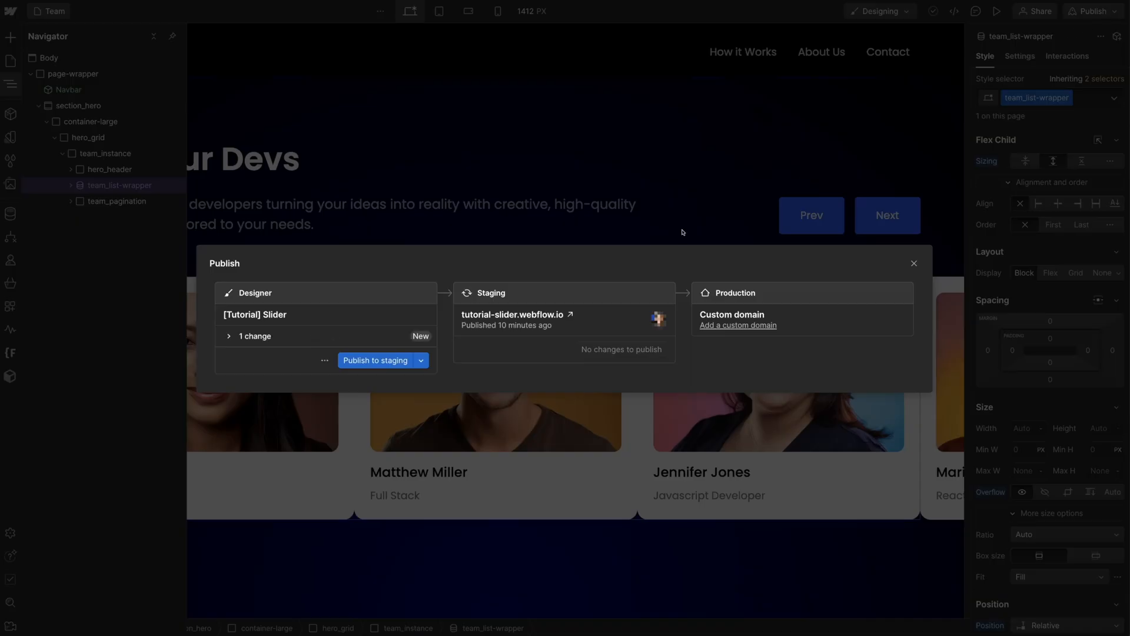
pyautogui.click(378, 360)
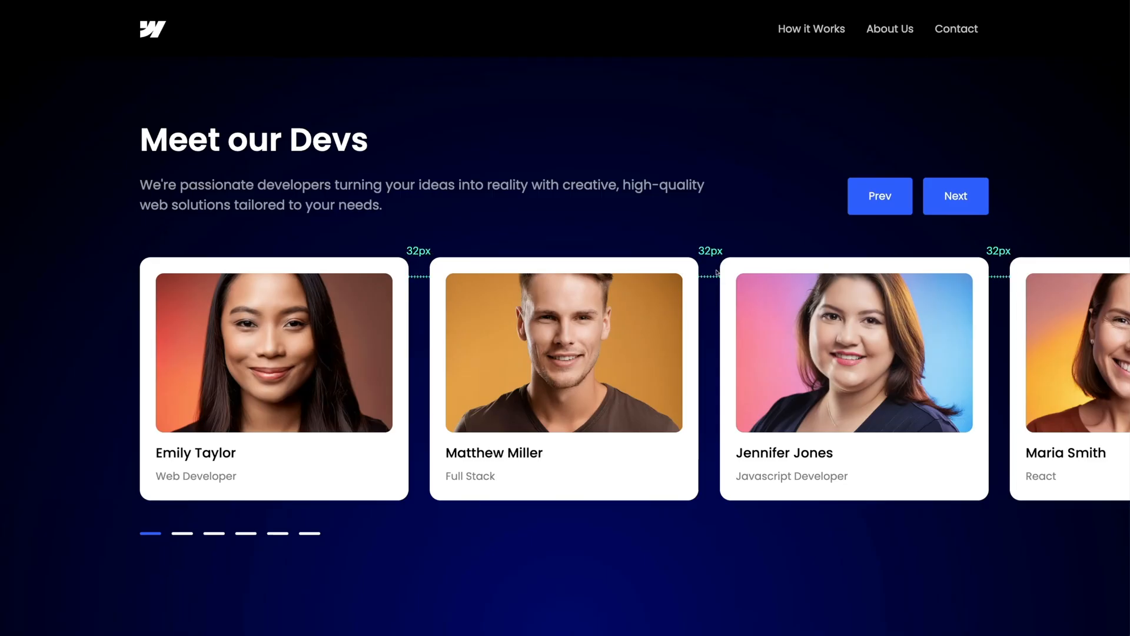
# - Test the published team slider by advancing repeatedly through the team member cards
pyautogui.click(966, 210)
pyautogui.click(966, 209)
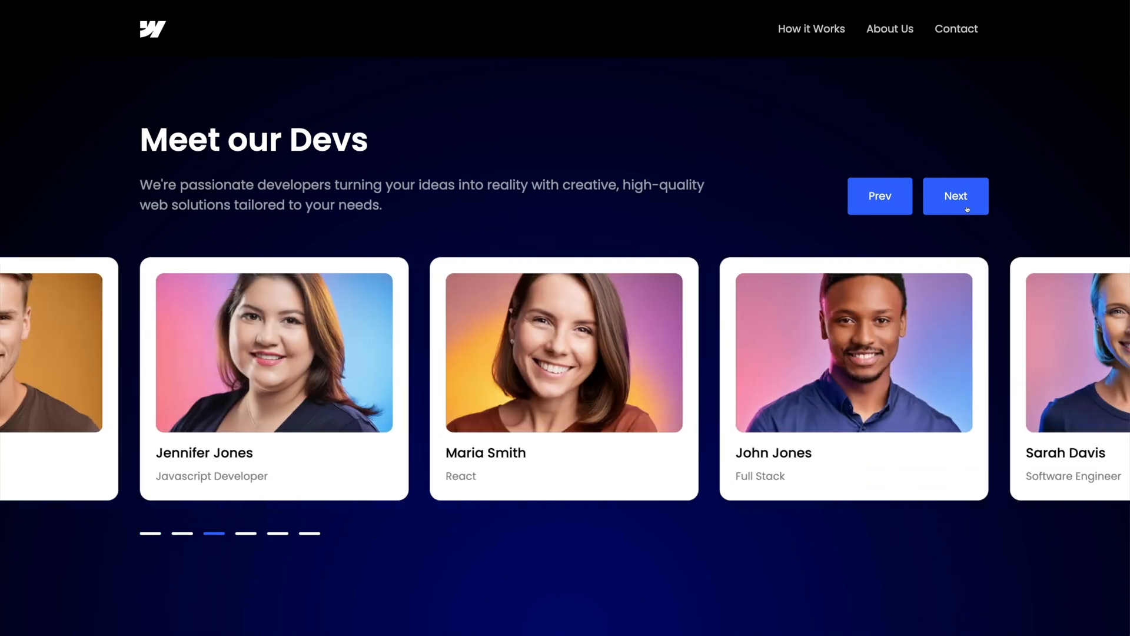
pyautogui.click(966, 209)
pyautogui.click(966, 209)
pyautogui.click(966, 209)
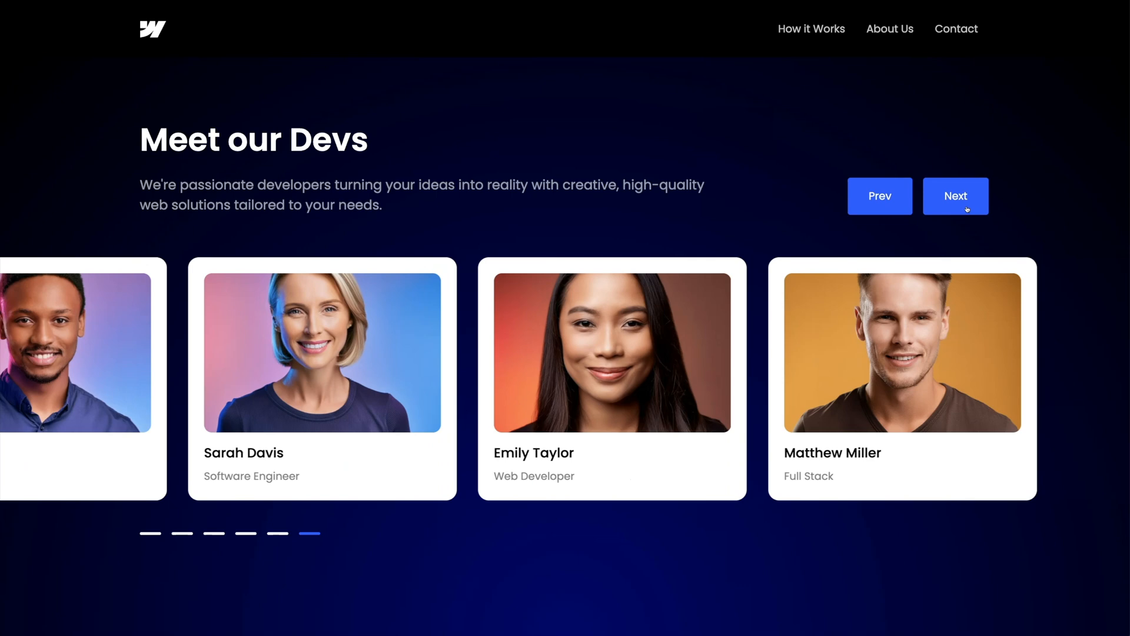
pyautogui.click(966, 209)
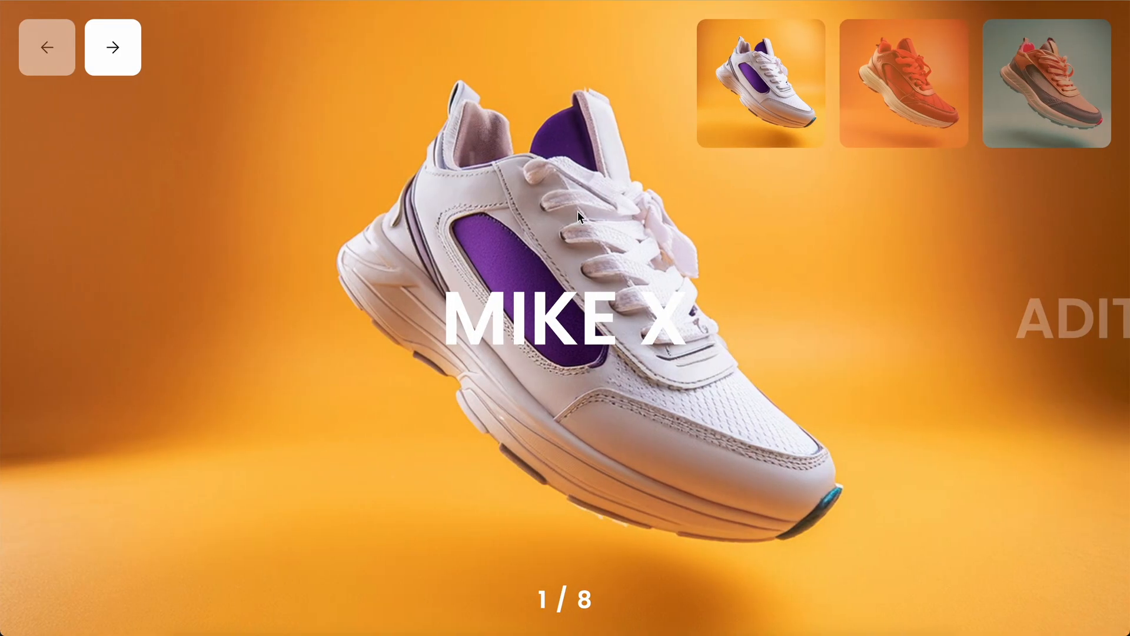
# - Try the sneaker slider demo's thumbnails by selecting different shoes and swiping the thumbnail strip in both directions
pyautogui.click(882, 97)
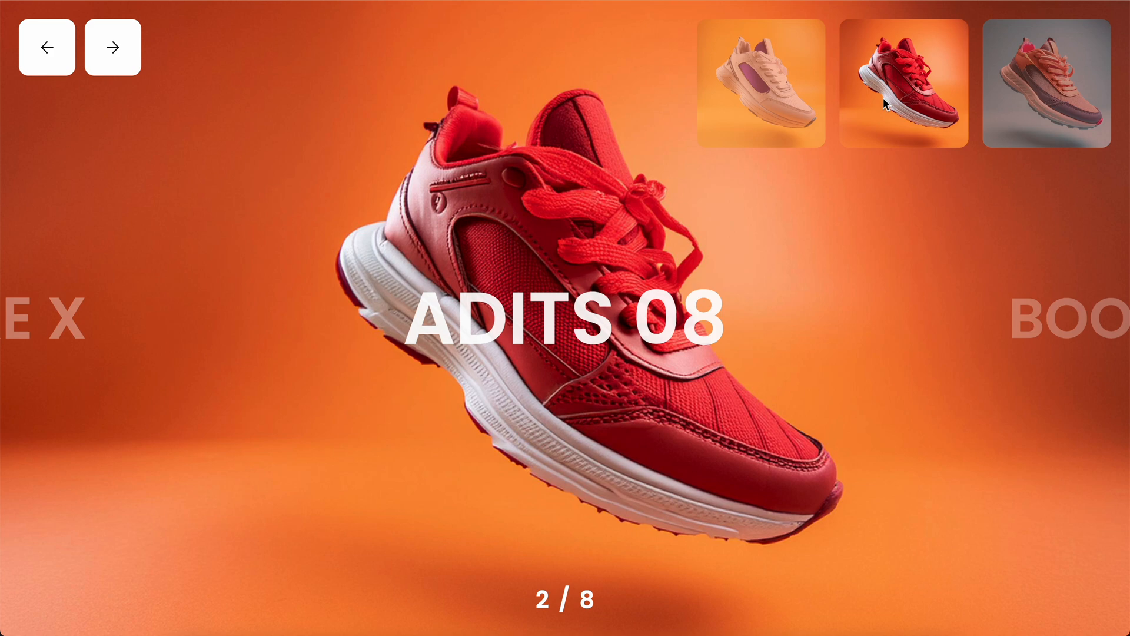
pyautogui.click(1024, 110)
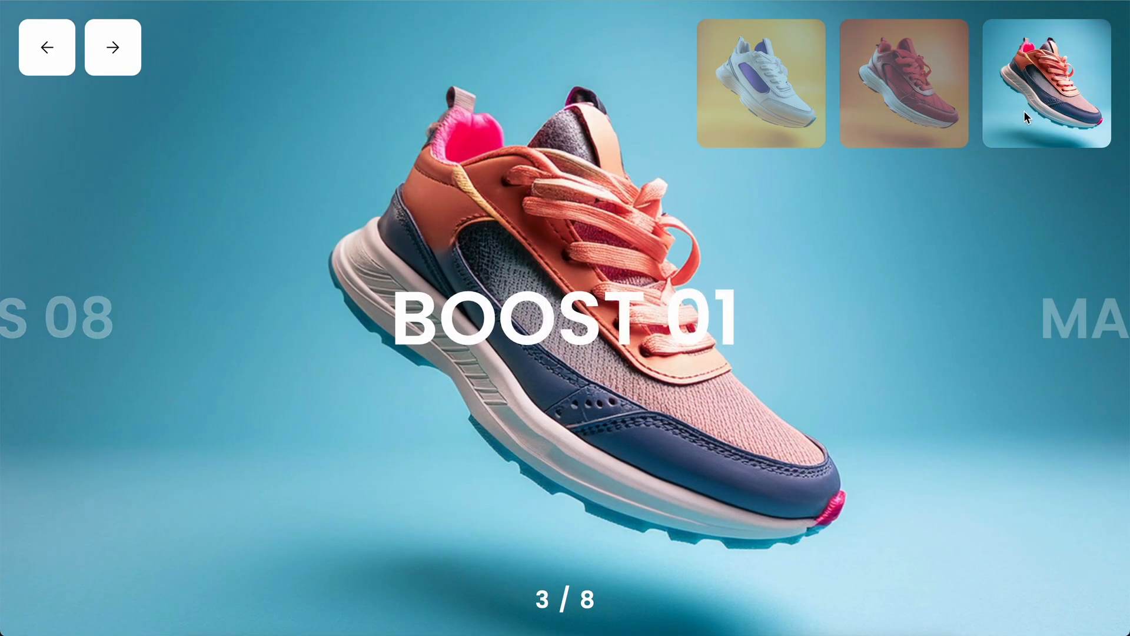
pyautogui.moveTo(1023, 111); pyautogui.dragTo(740, 125)
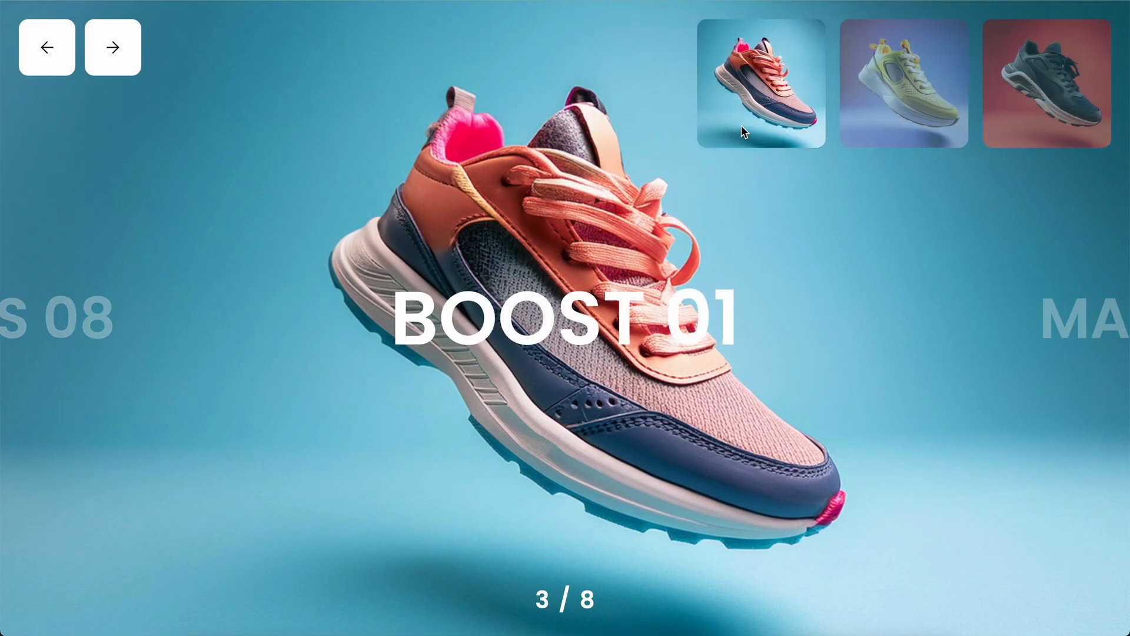
pyautogui.click(878, 125)
pyautogui.click(1017, 113)
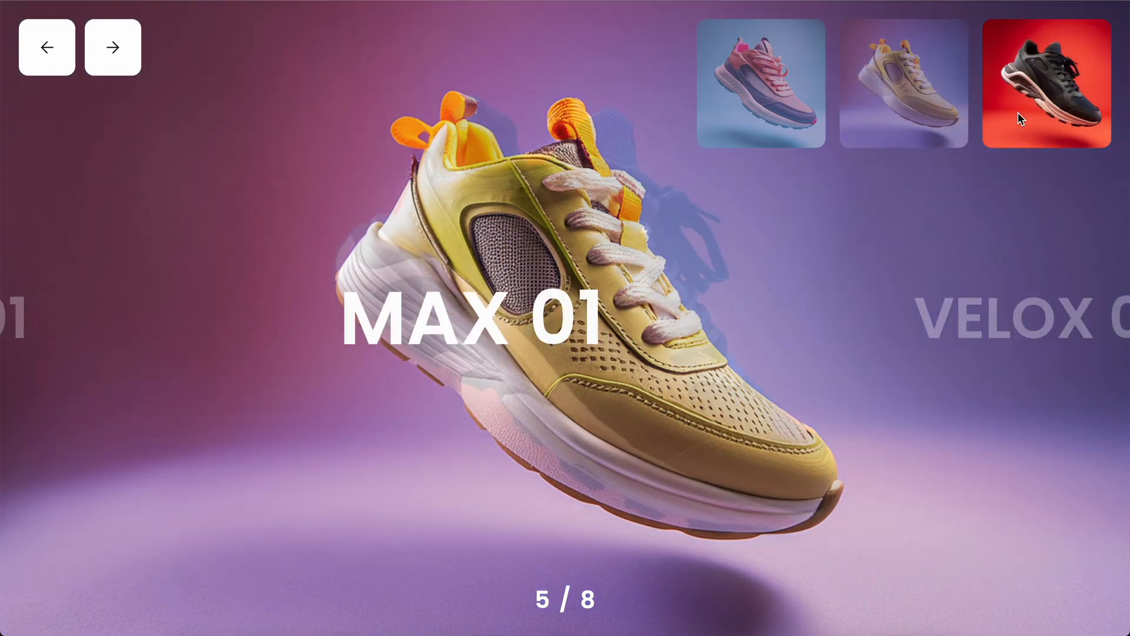
pyautogui.moveTo(877, 99); pyautogui.dragTo(663, 98)
pyautogui.click(994, 83)
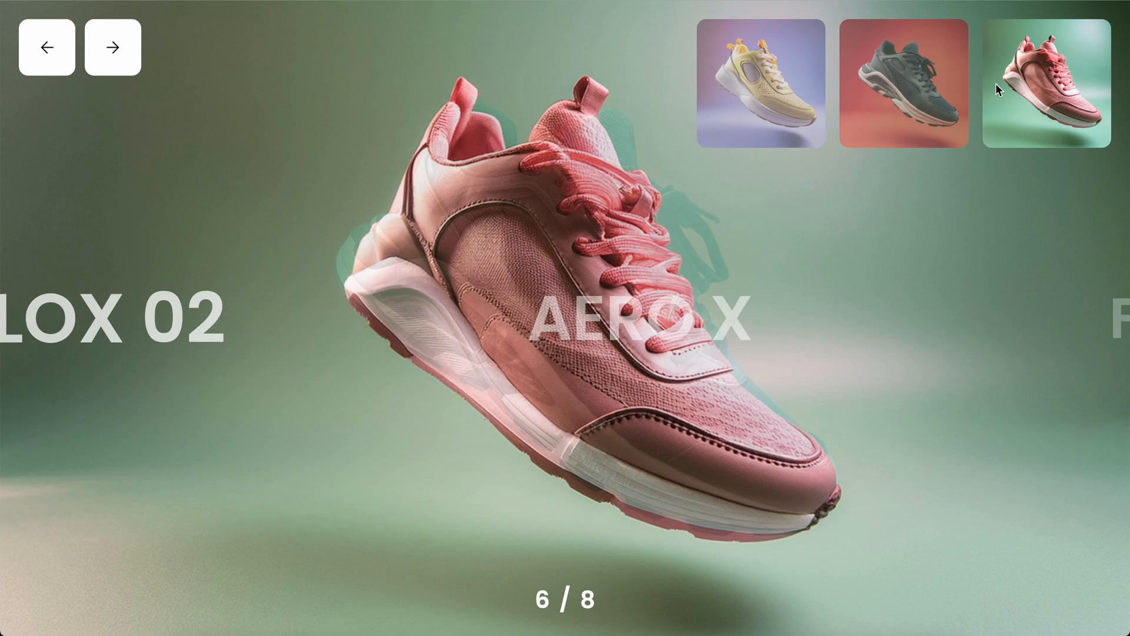
pyautogui.moveTo(769, 79); pyautogui.dragTo(980, 76)
pyautogui.moveTo(775, 69); pyautogui.dragTo(1053, 73)
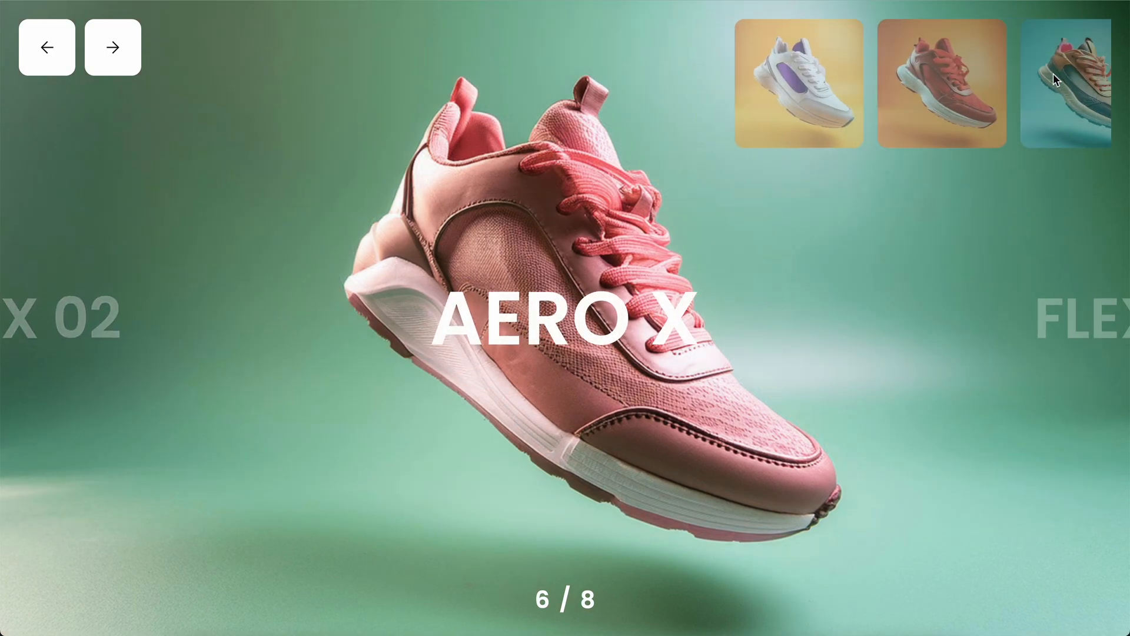
pyautogui.click(778, 51)
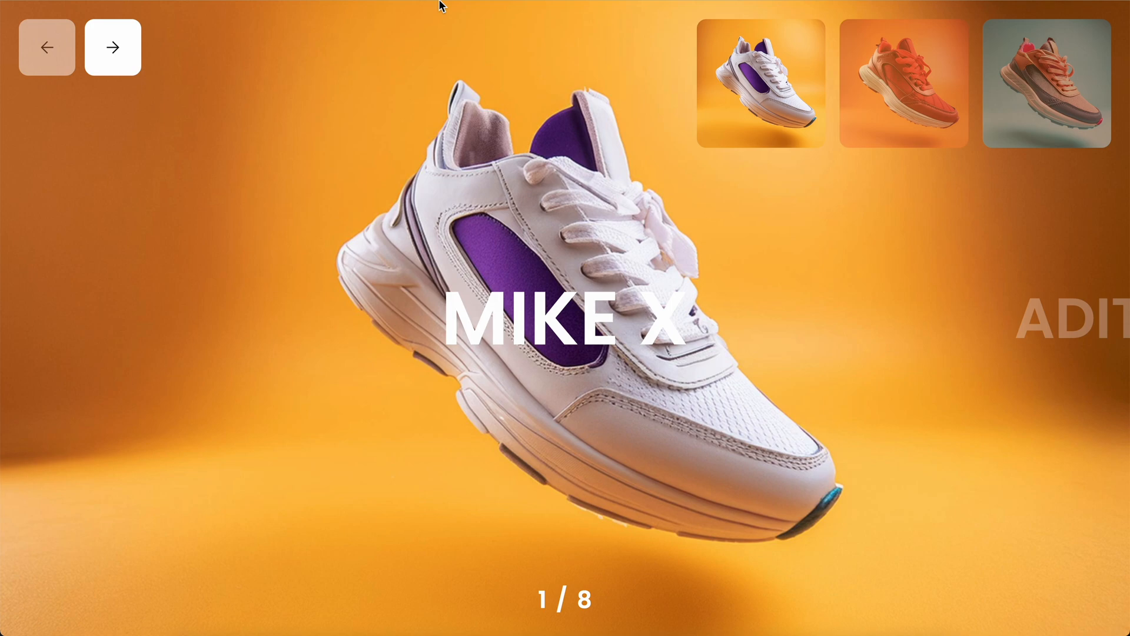
# - Advance the sneaker slider demo slide by slide from MIKE X to AERO X using its forward navigation
pyautogui.click(126, 47)
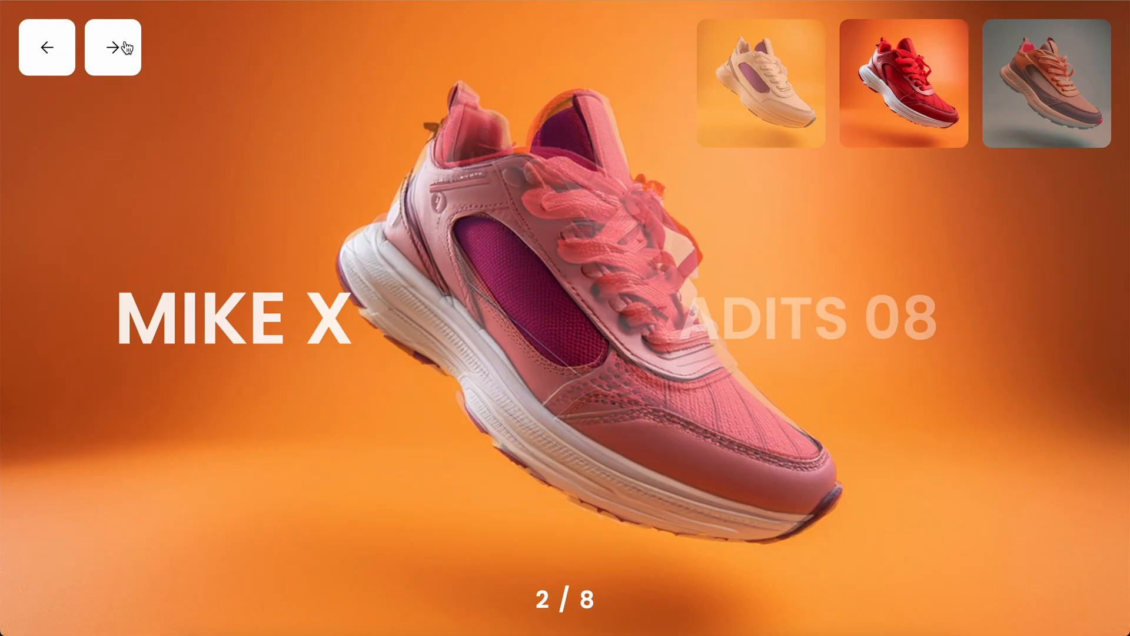
pyautogui.click(126, 47)
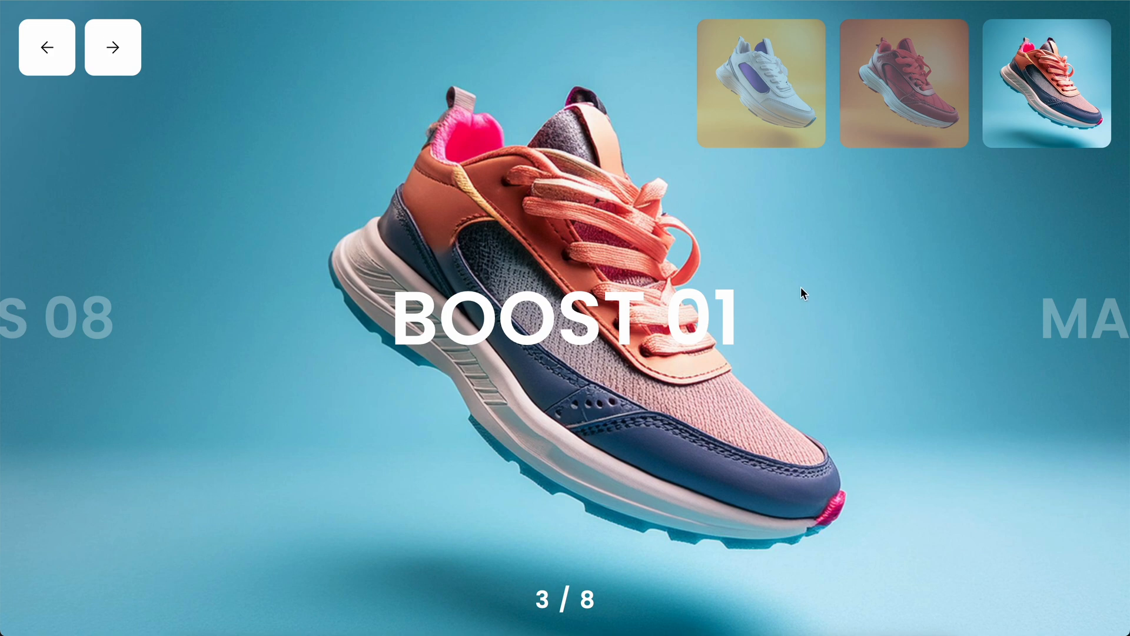
pyautogui.click(137, 53)
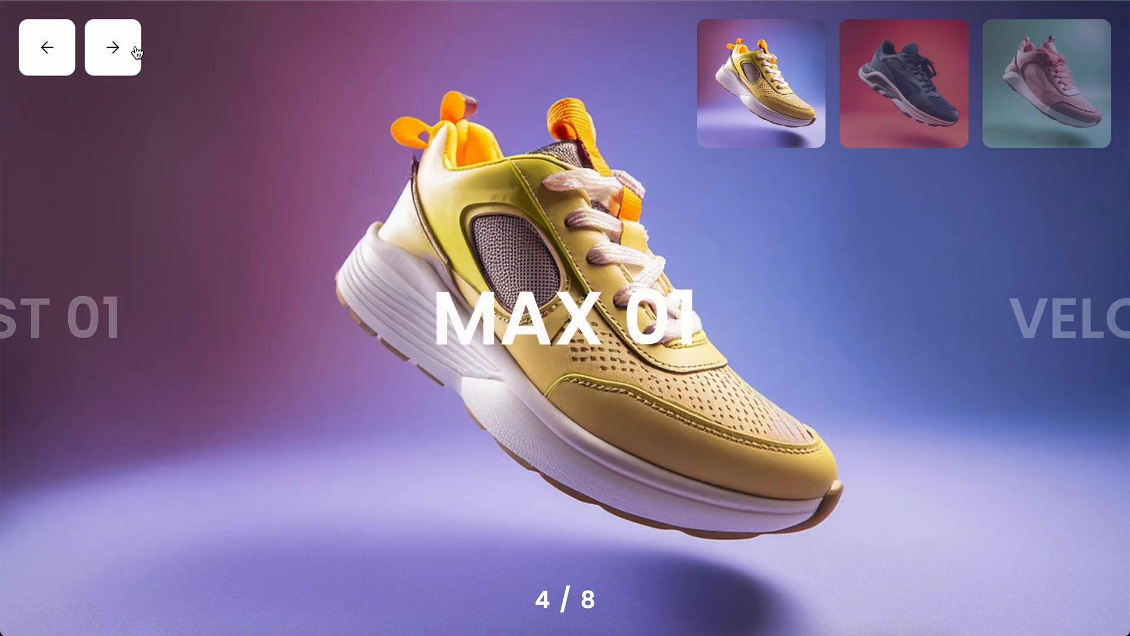
pyautogui.click(137, 53)
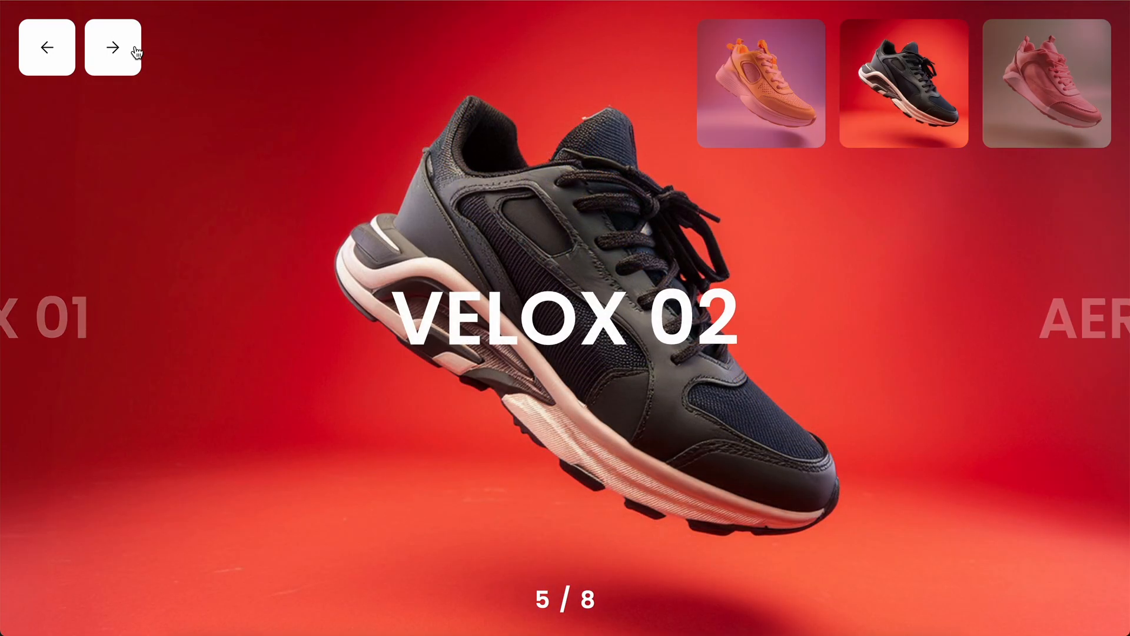
pyautogui.click(137, 53)
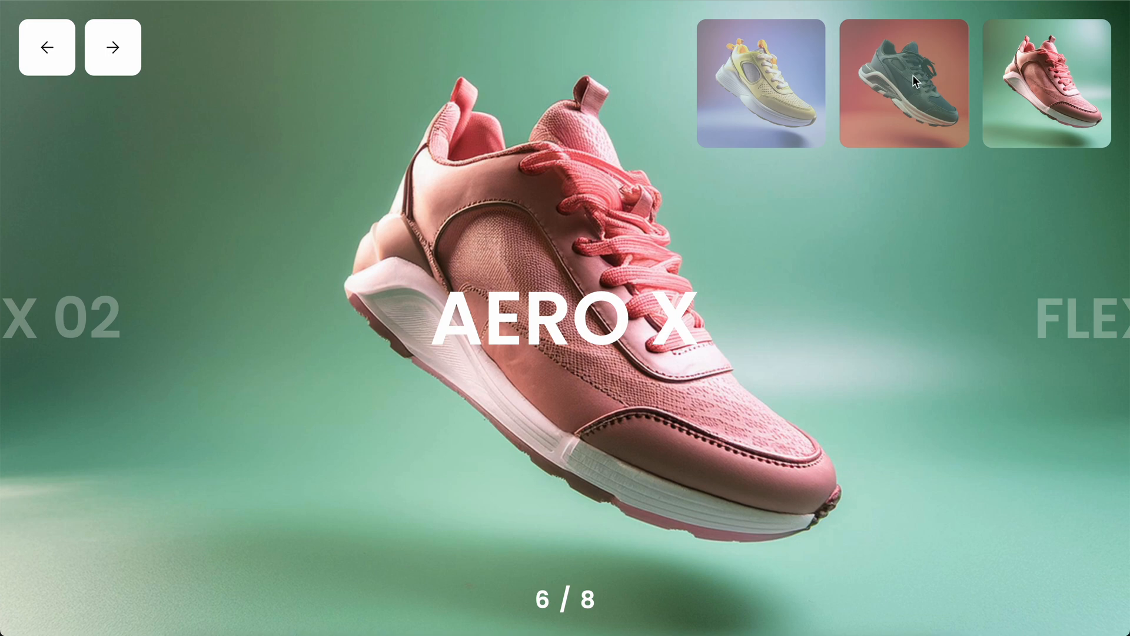
# - Step the sneaker slider demo back from VELOX 02 to the first shoe through its thumbnails
pyautogui.click(933, 81)
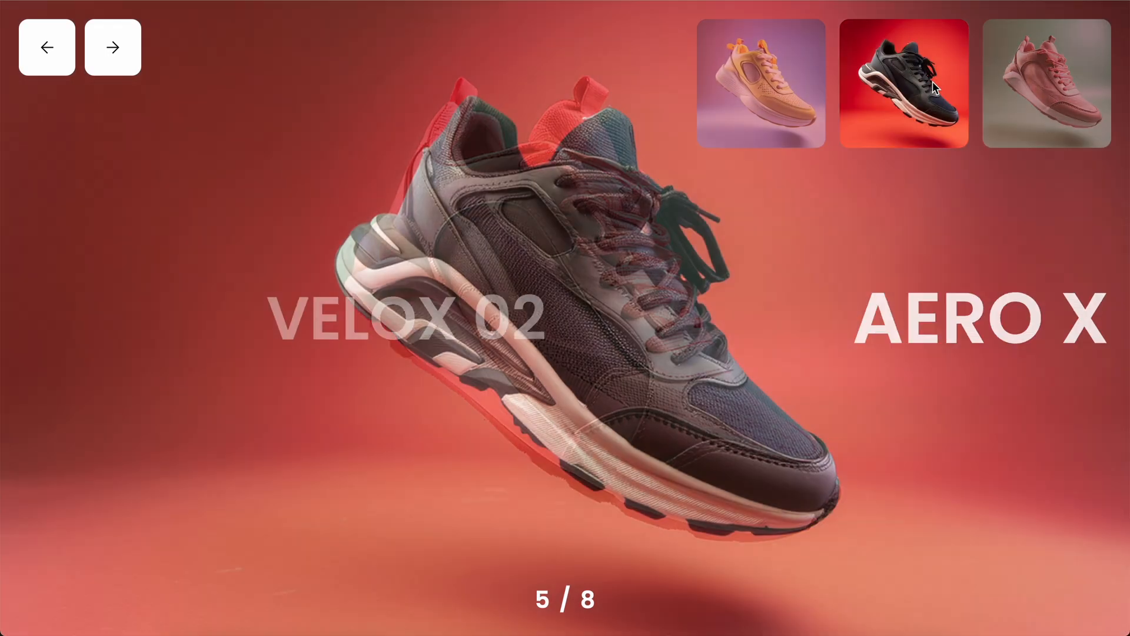
pyautogui.click(772, 75)
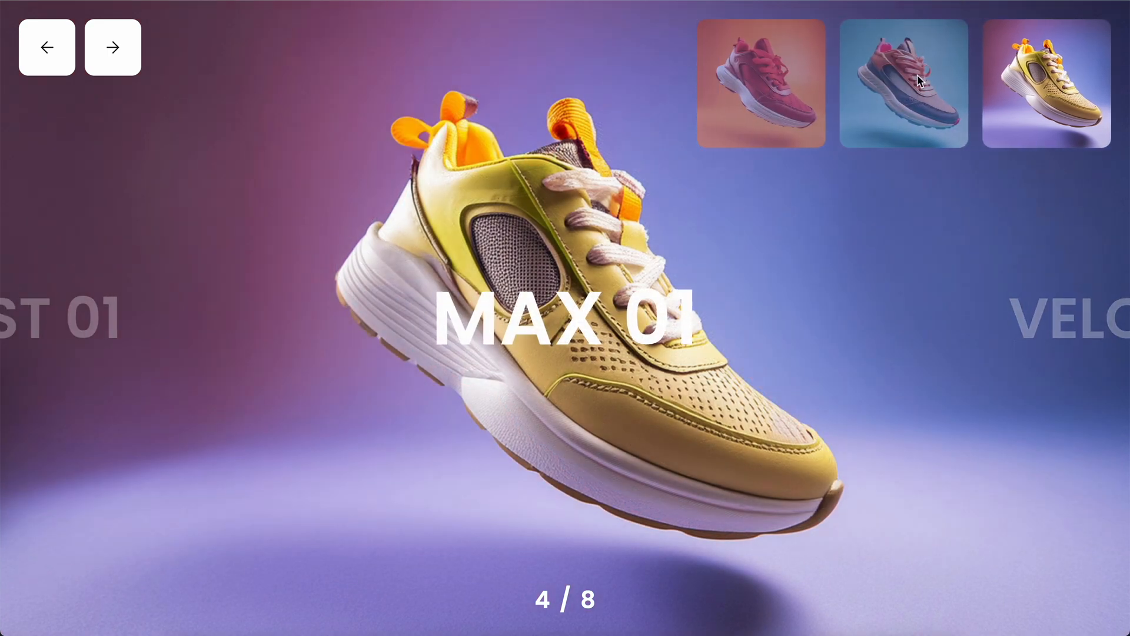
pyautogui.click(917, 74)
pyautogui.click(769, 73)
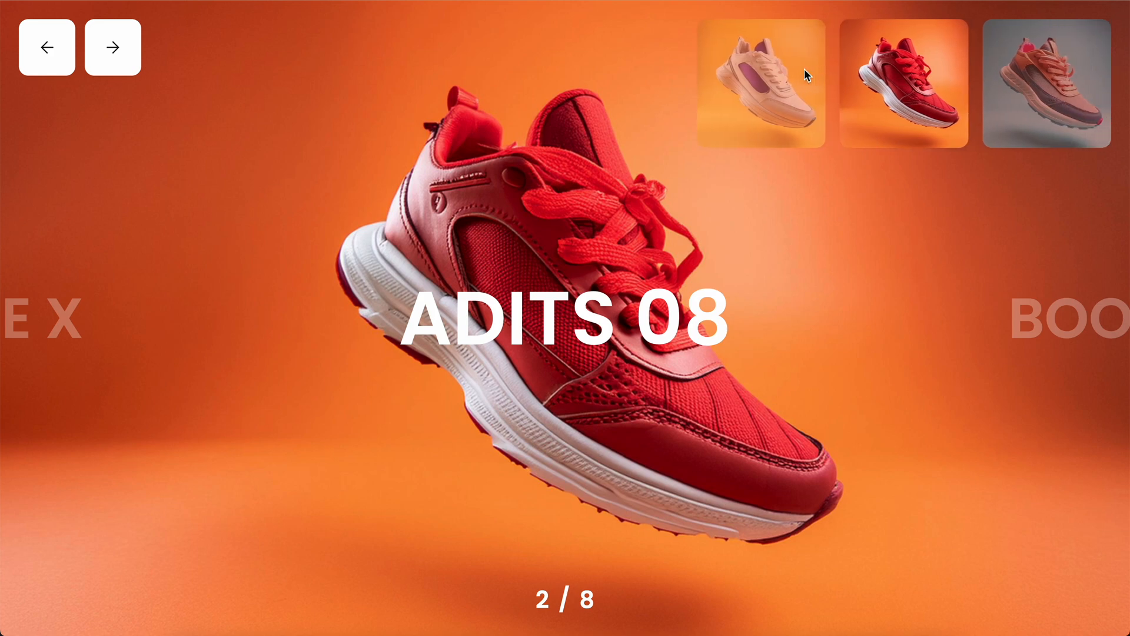
pyautogui.click(790, 71)
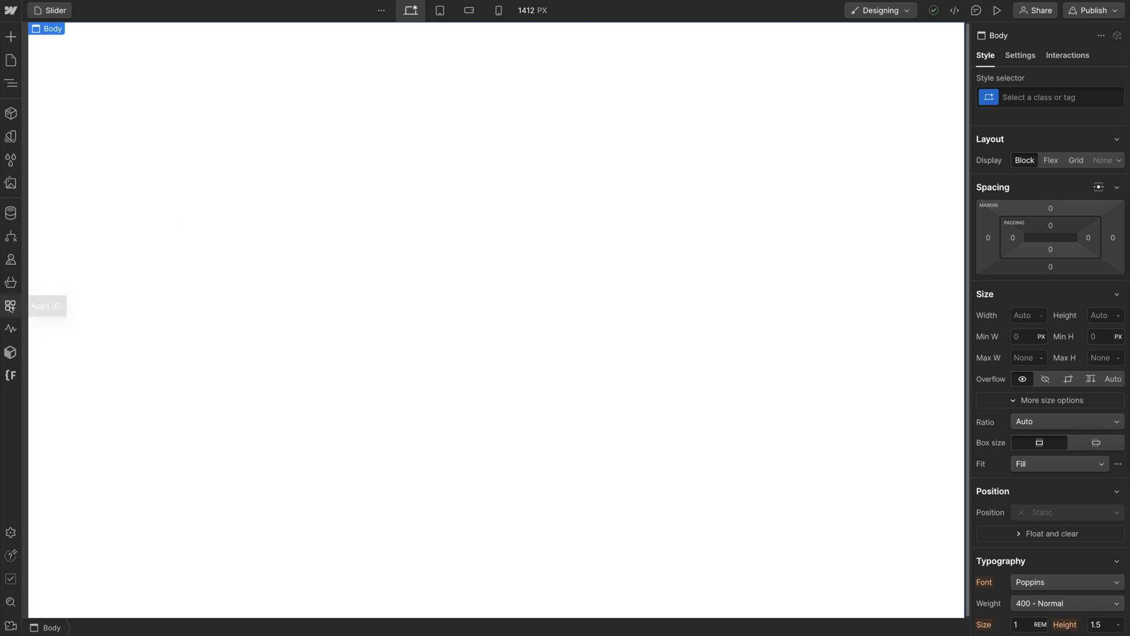
# - Launch Finsweet Components on the empty Slider page in Webflow, open the Slider configuration and dismiss its tutorial notice
pyautogui.click(11, 306)
pyautogui.moveTo(93, 109)
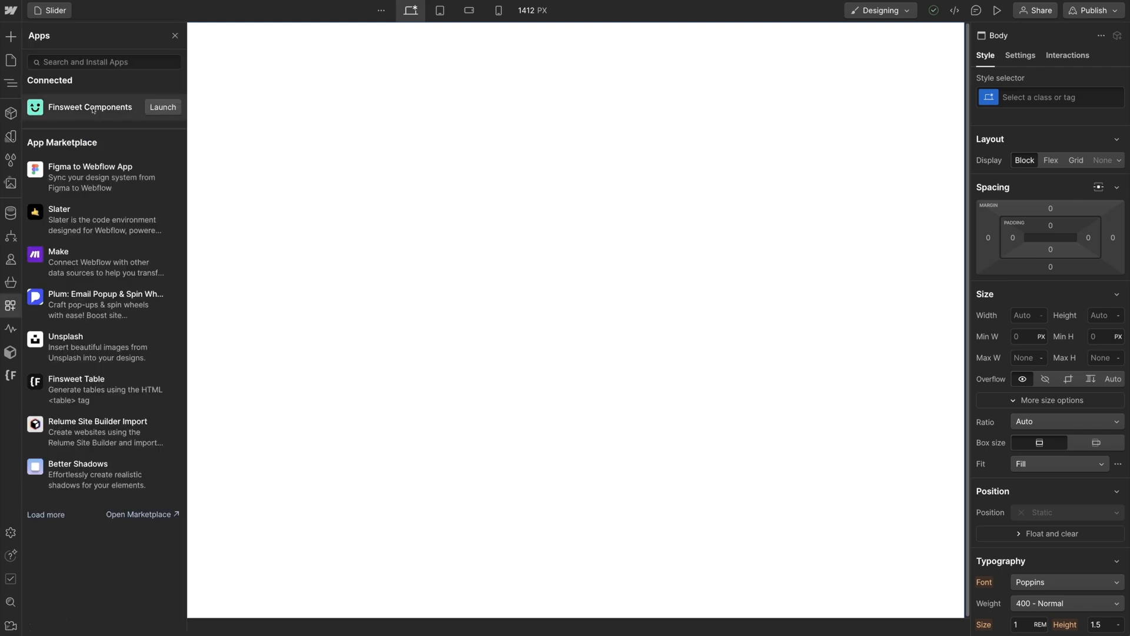
pyautogui.click(154, 108)
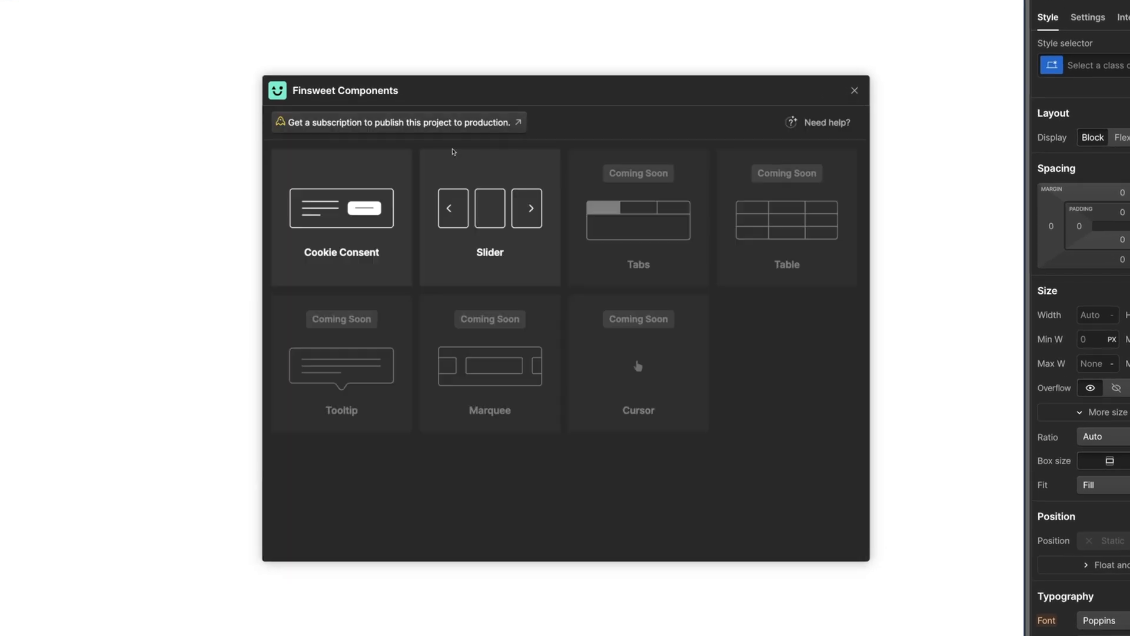
pyautogui.click(455, 154)
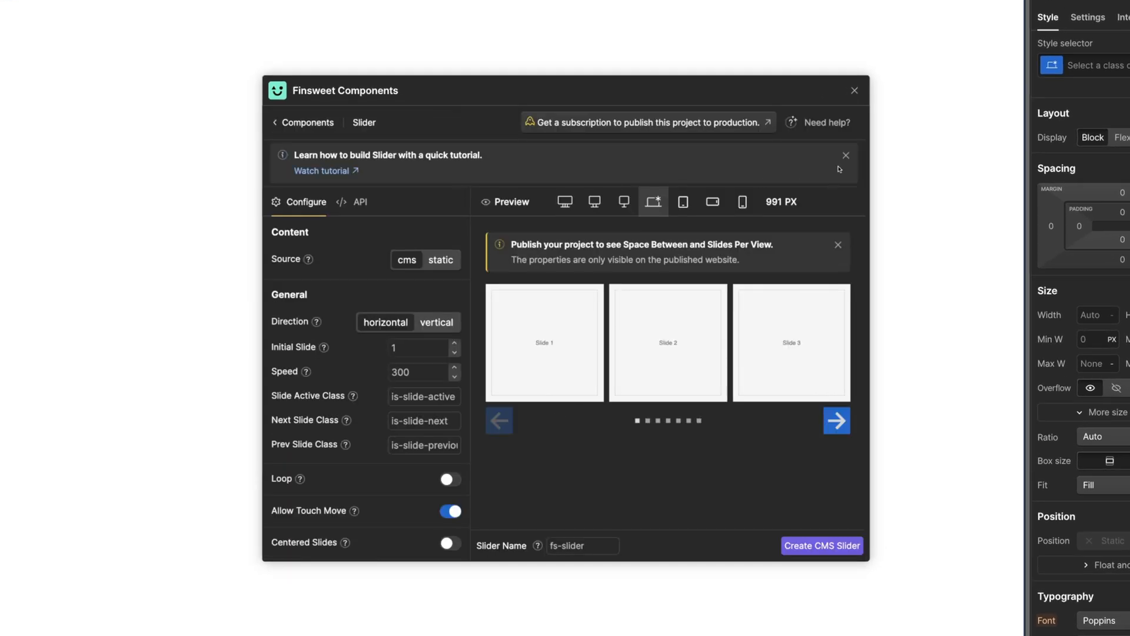
pyautogui.click(845, 156)
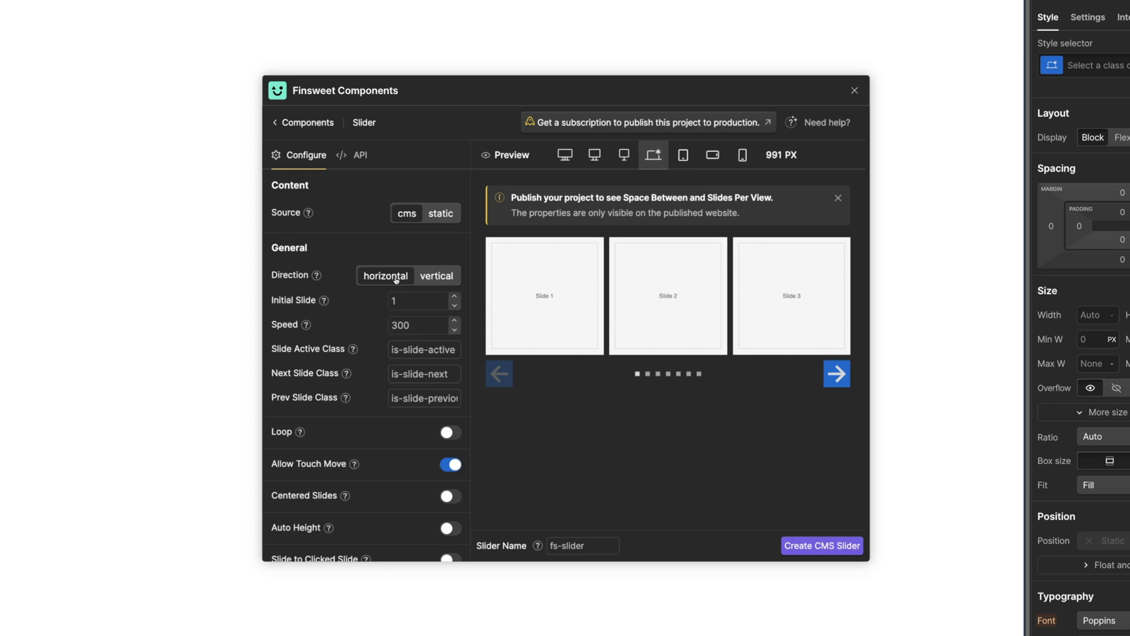
# - Set the new slider's transition effect to fade
pyautogui.scroll(-5, 378, 305)
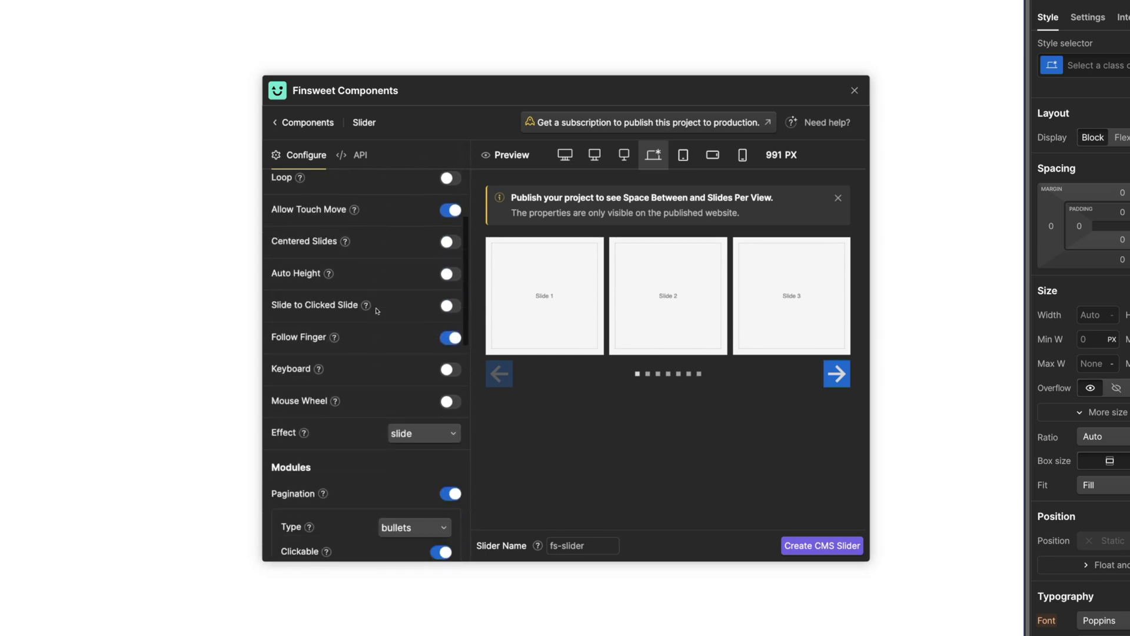
pyautogui.scroll(-2, 389, 317)
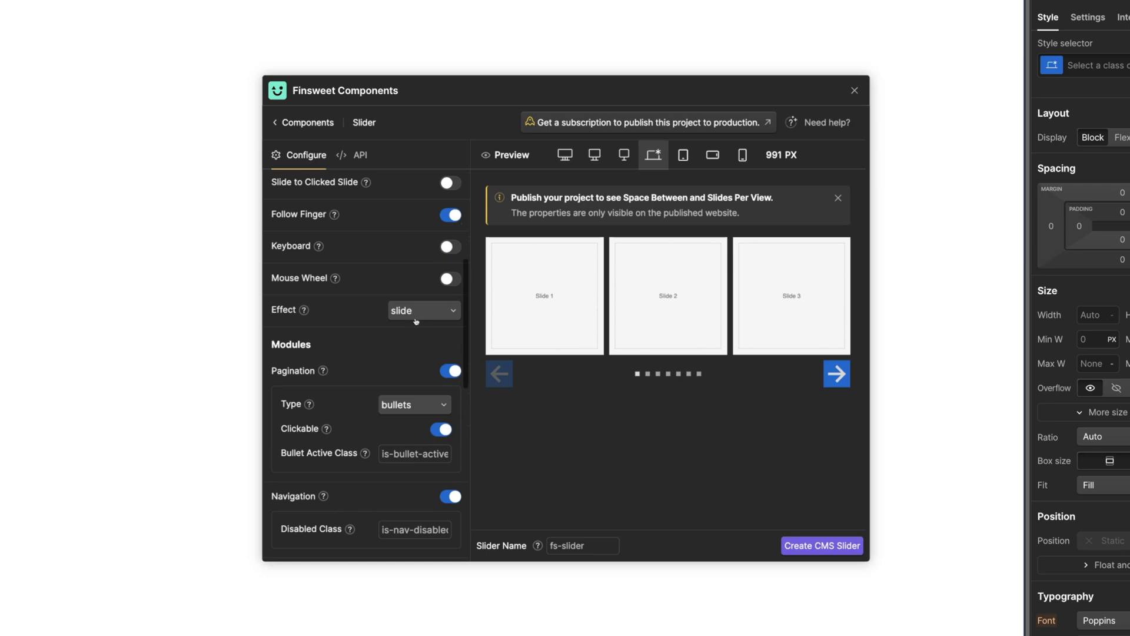
pyautogui.click(416, 319)
pyautogui.click(405, 353)
# - Turn off the Pagination and Navigation modules for the new slider
pyautogui.scroll(-2, 377, 350)
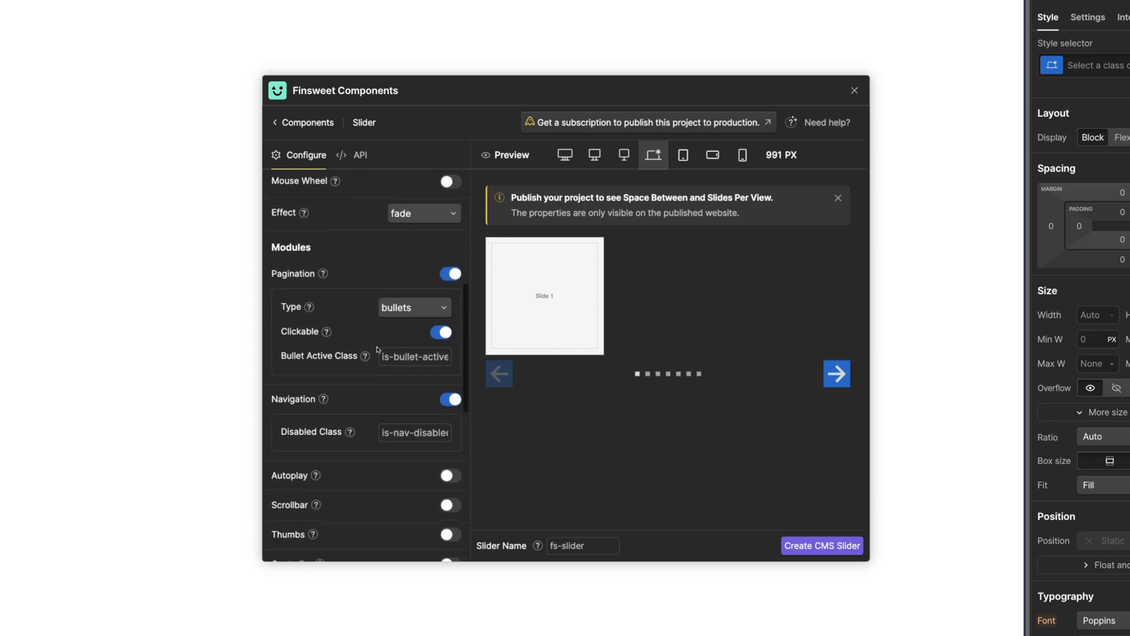
pyautogui.scroll(-1, 378, 350)
pyautogui.click(448, 249)
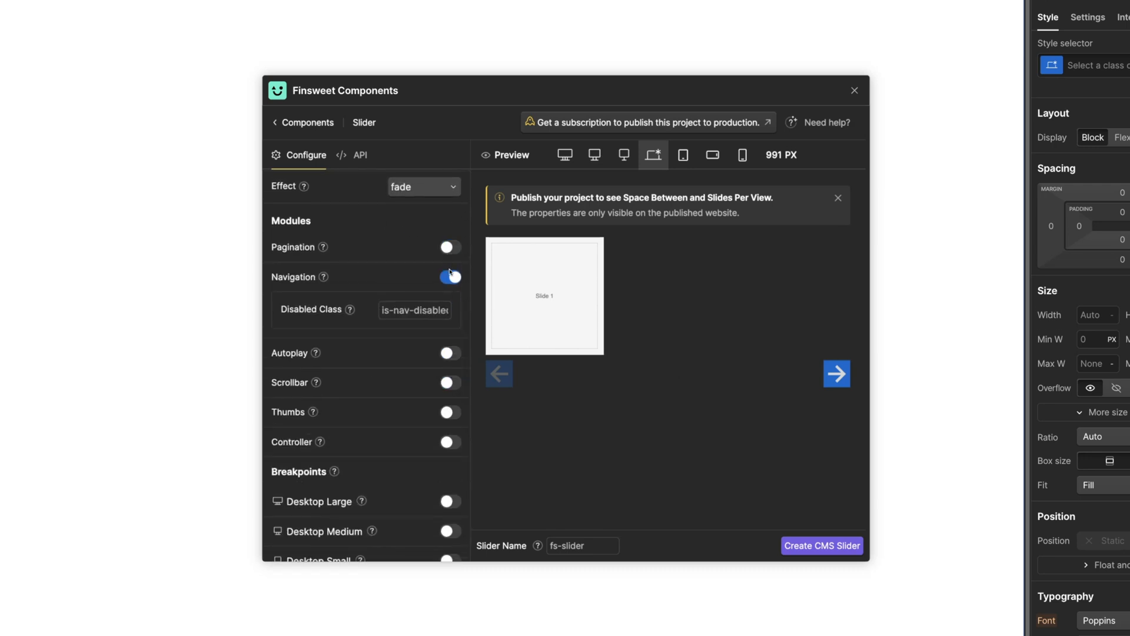
pyautogui.click(450, 276)
# - Set Slides Per View to 1 for the new slider's Desktop breakpoint
pyautogui.scroll(-5, 406, 291)
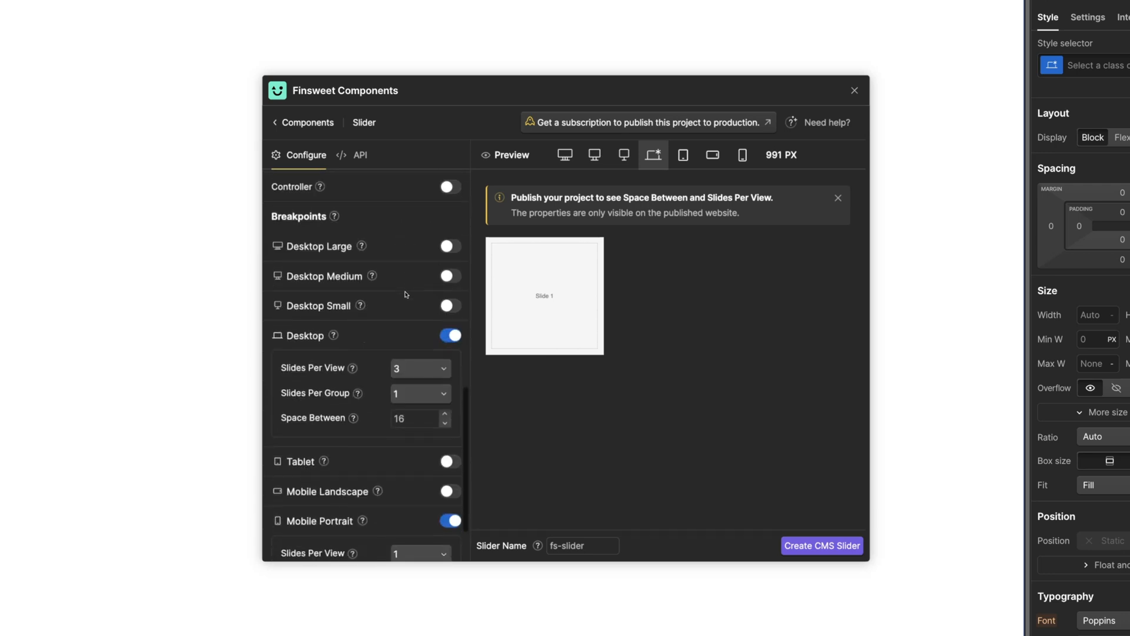
pyautogui.click(413, 327)
pyautogui.click(413, 371)
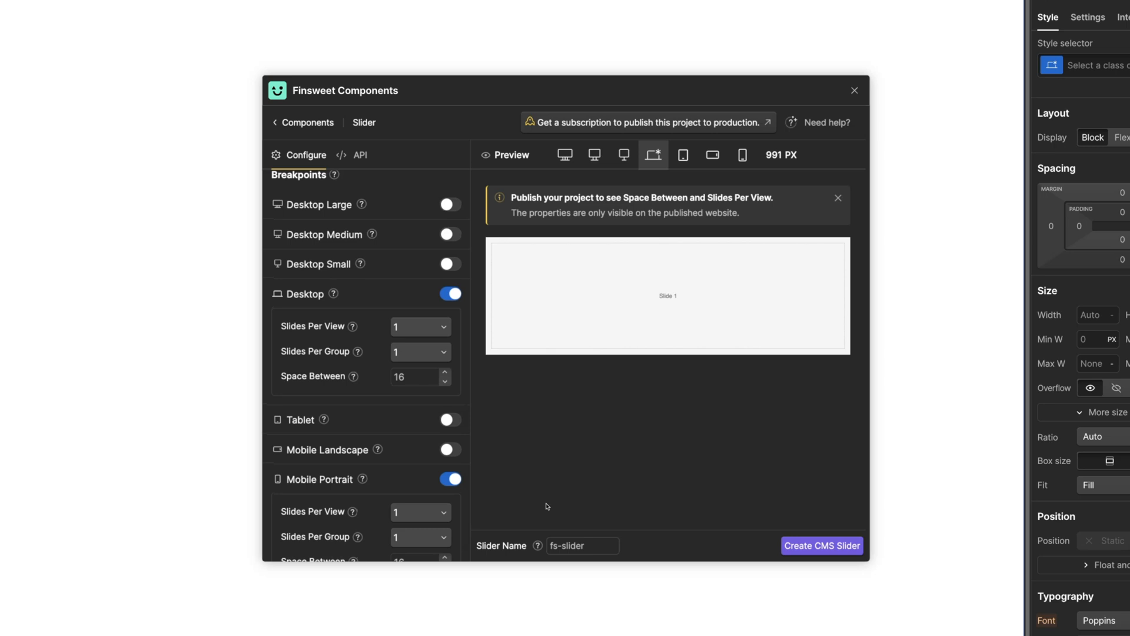
# - Name the slider images, create it as a CMS slider, confirm the changes and close the Finsweet Components app
pyautogui.hotkey('ctrl', 'a')
pyautogui.write('images')
pyautogui.click(810, 546)
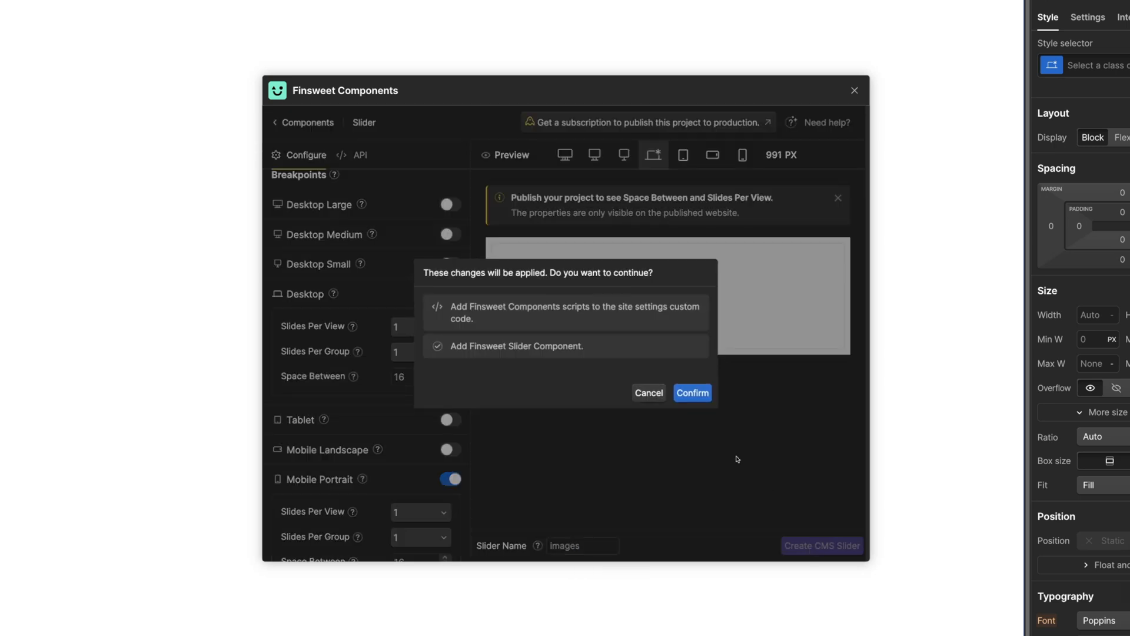
pyautogui.click(686, 394)
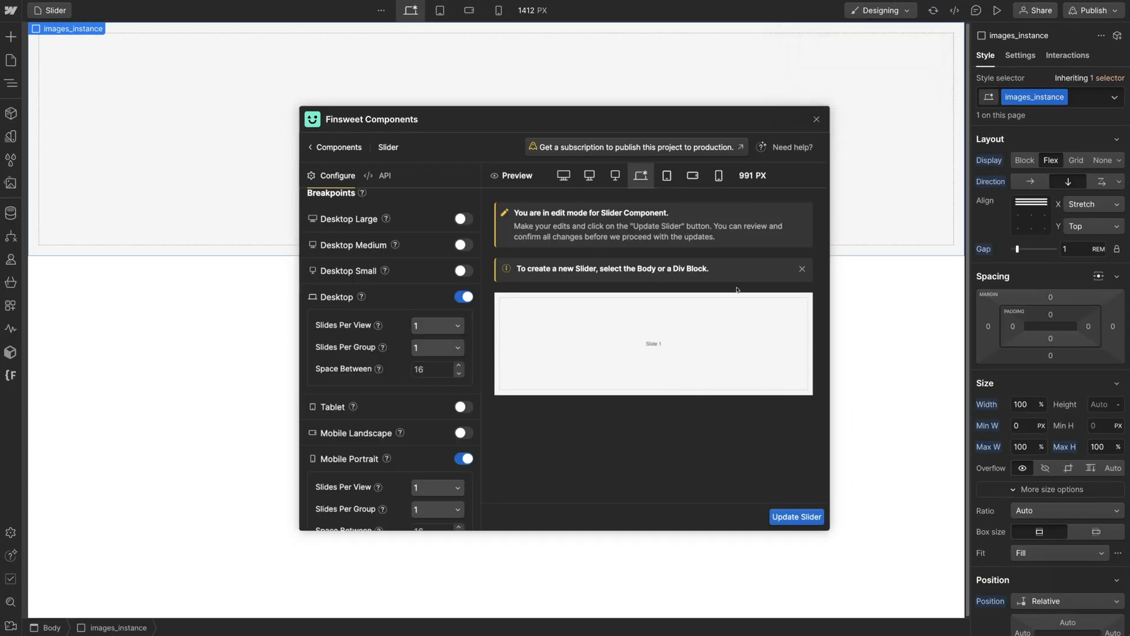
pyautogui.click(816, 119)
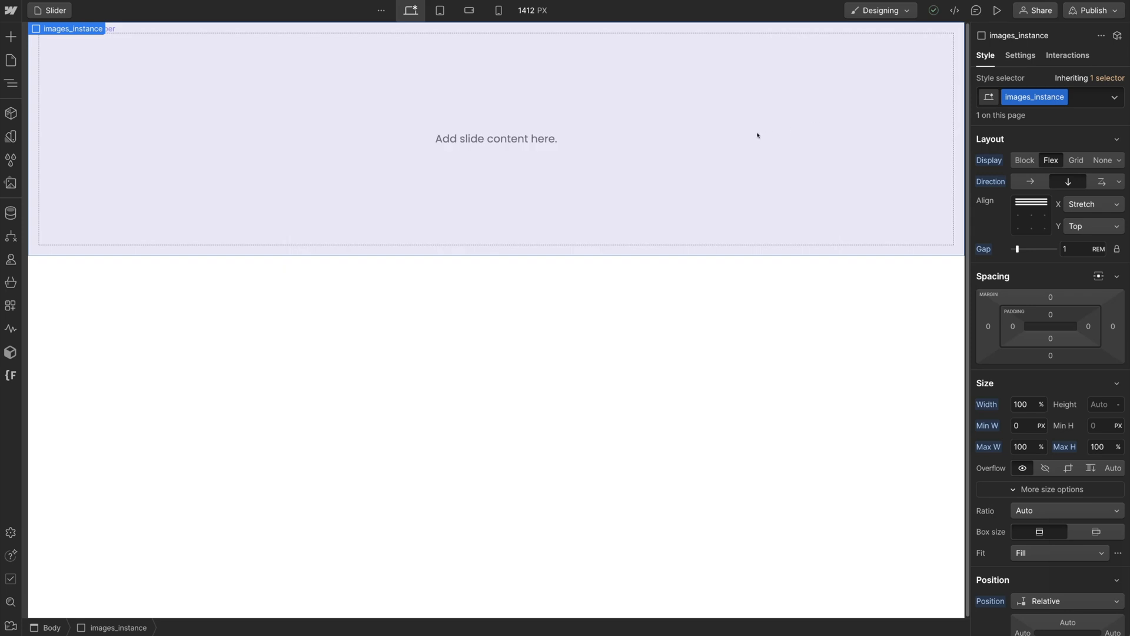
# - Connect the images_list-wrapper collection list to the Sneakers CMS collection
pyautogui.click(214, 80)
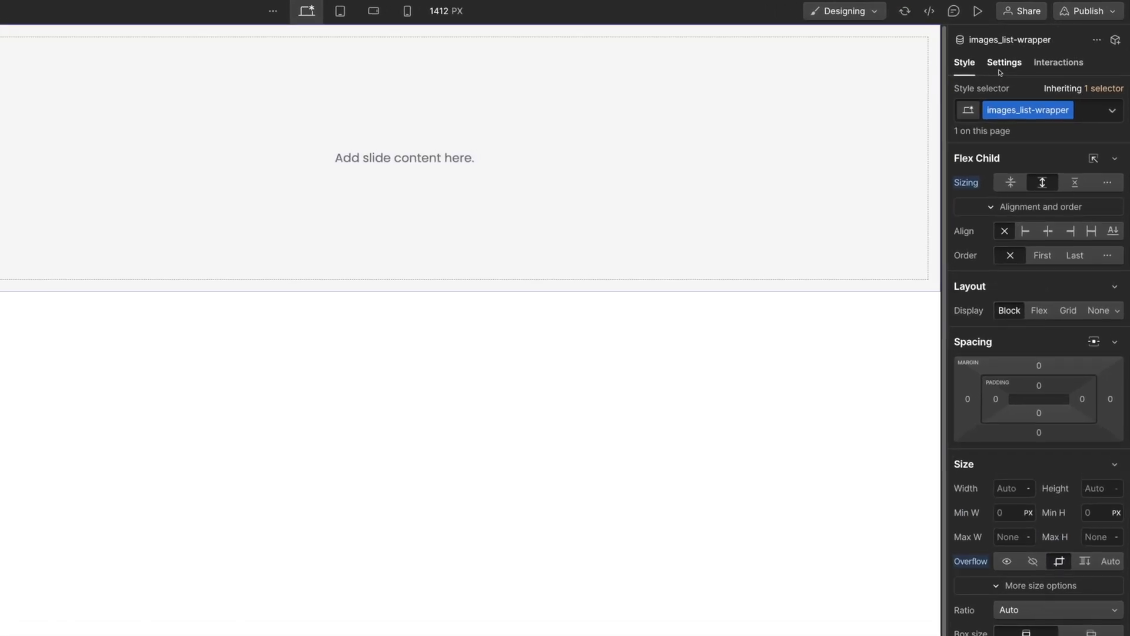
pyautogui.click(1003, 64)
pyautogui.click(1031, 253)
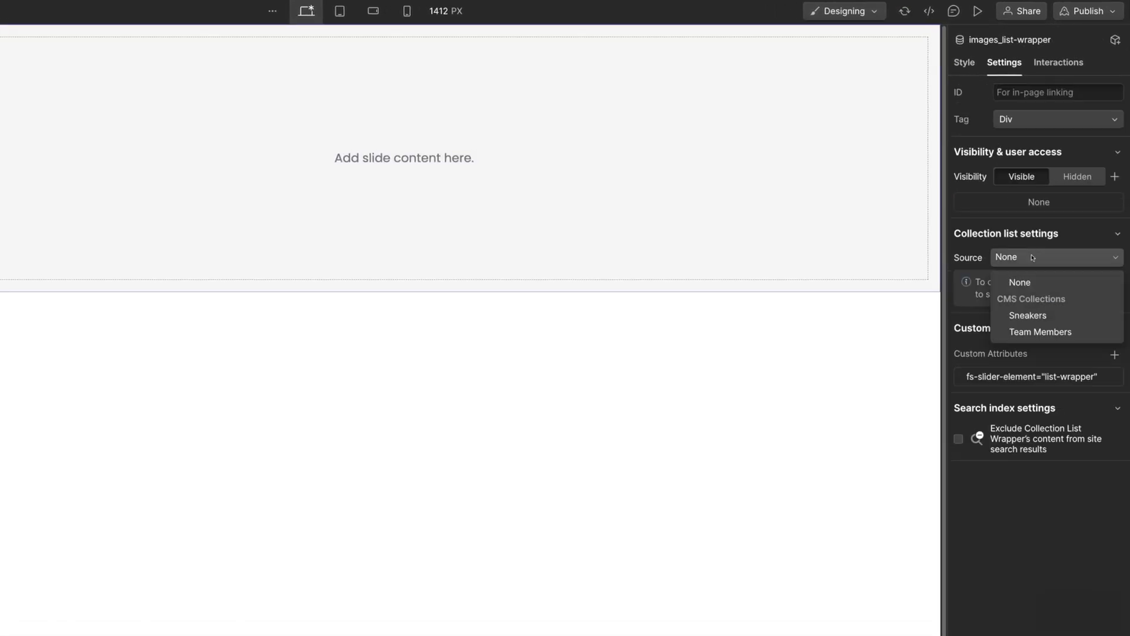
pyautogui.click(1032, 314)
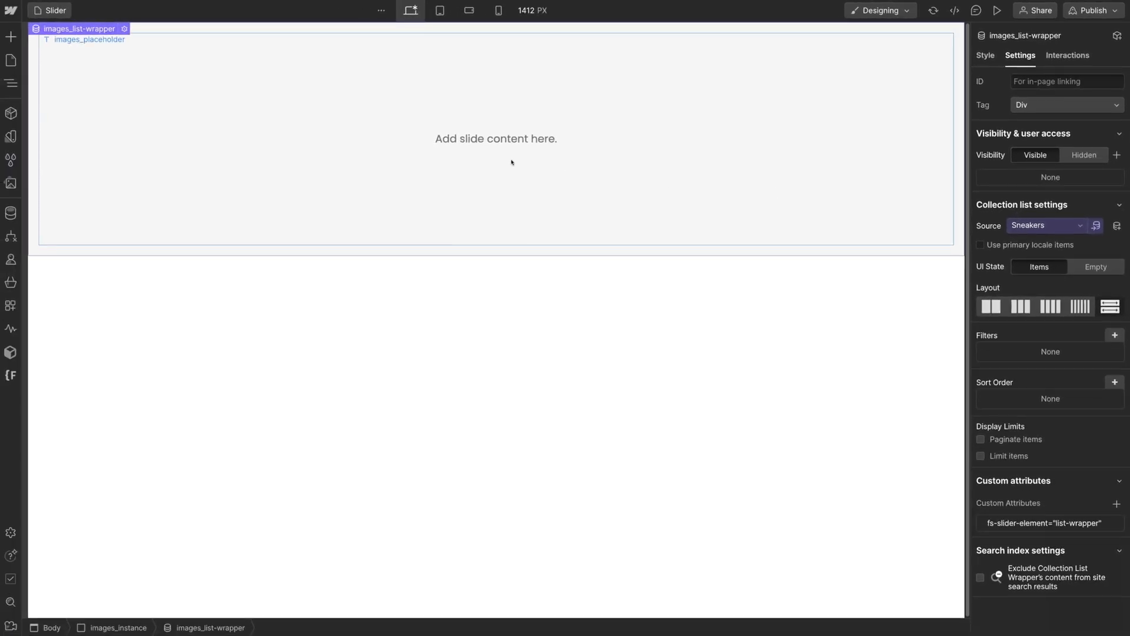
# - Replace the placeholder text in images_slide with an Image element connected to the Sneakers collection's Image field
pyautogui.click(481, 153)
pyautogui.press('Delete')
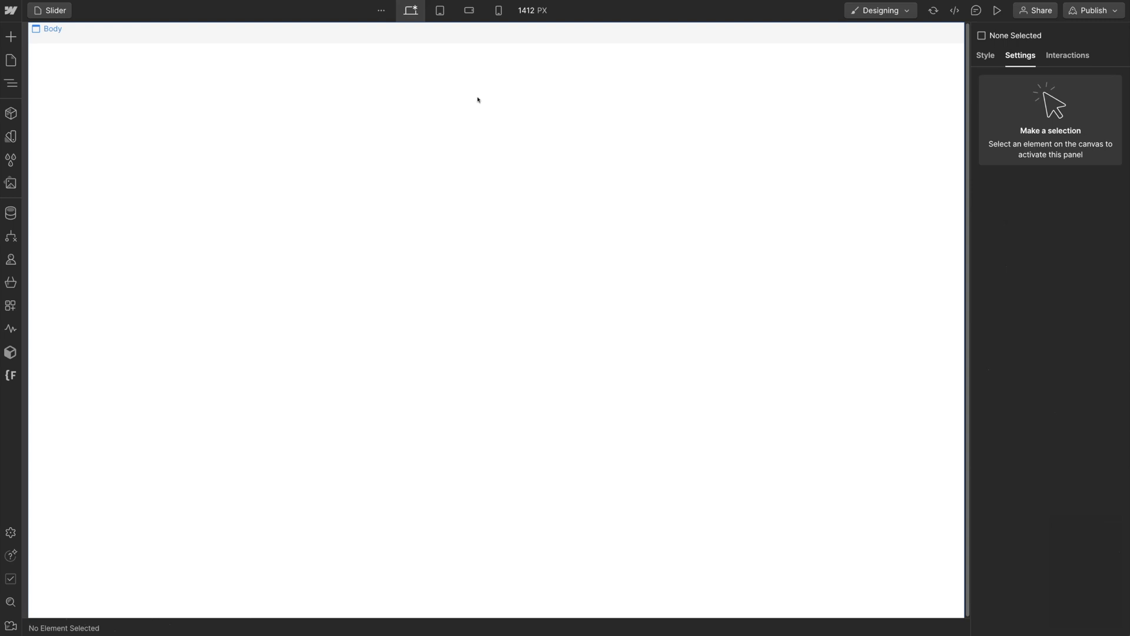
pyautogui.click(469, 41)
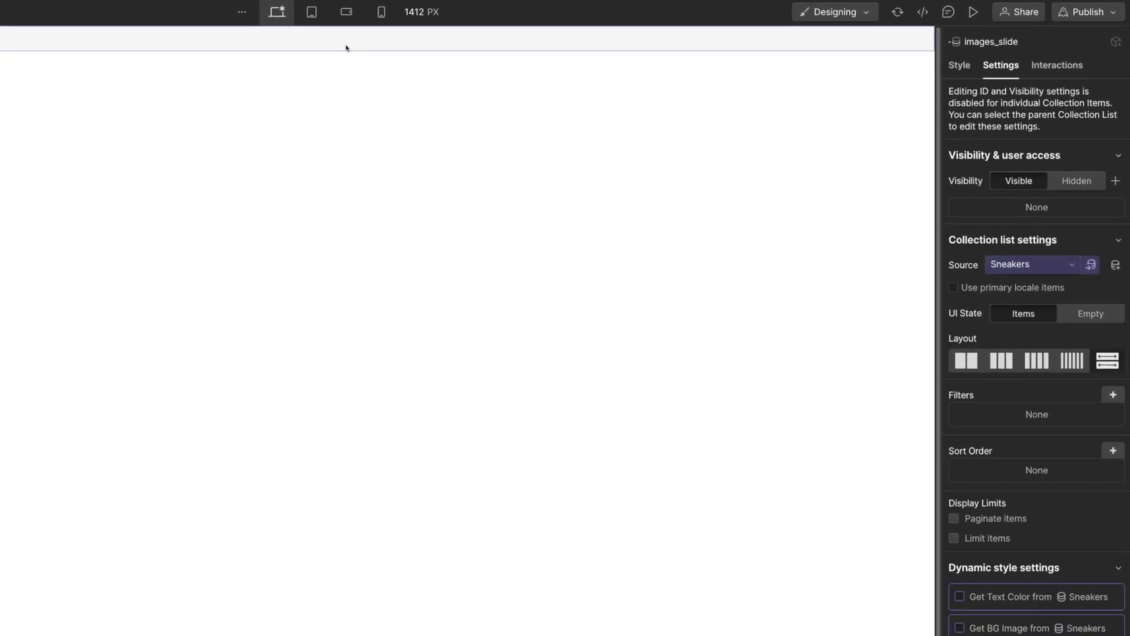
pyautogui.hotkey('ctrl', 'k')
pyautogui.write('Image')
pyautogui.press('Return')
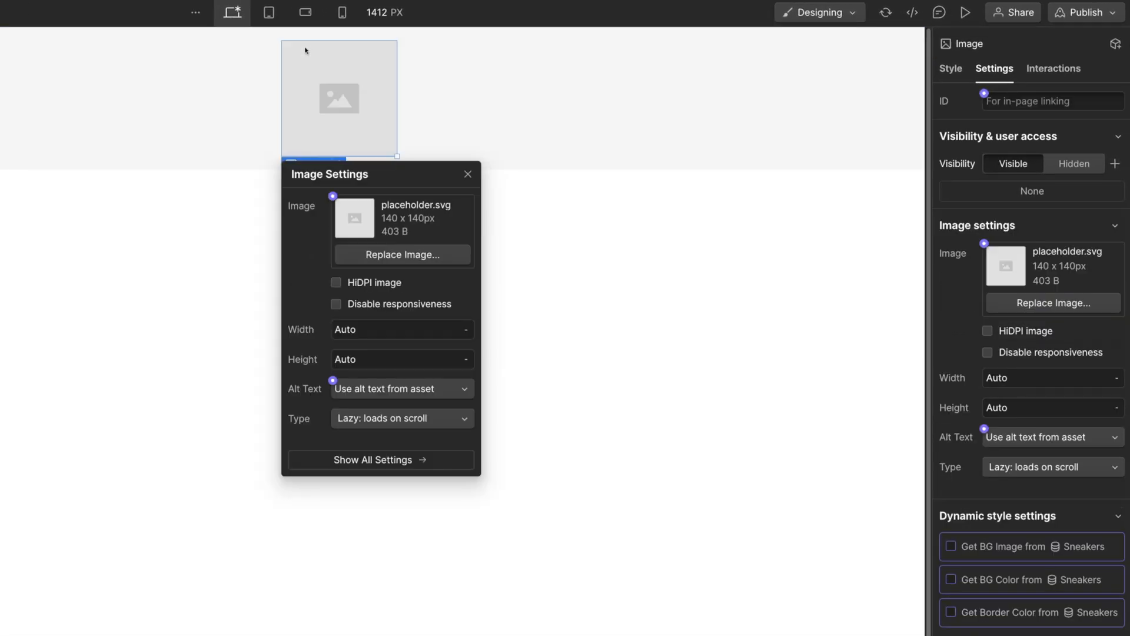
pyautogui.click(333, 196)
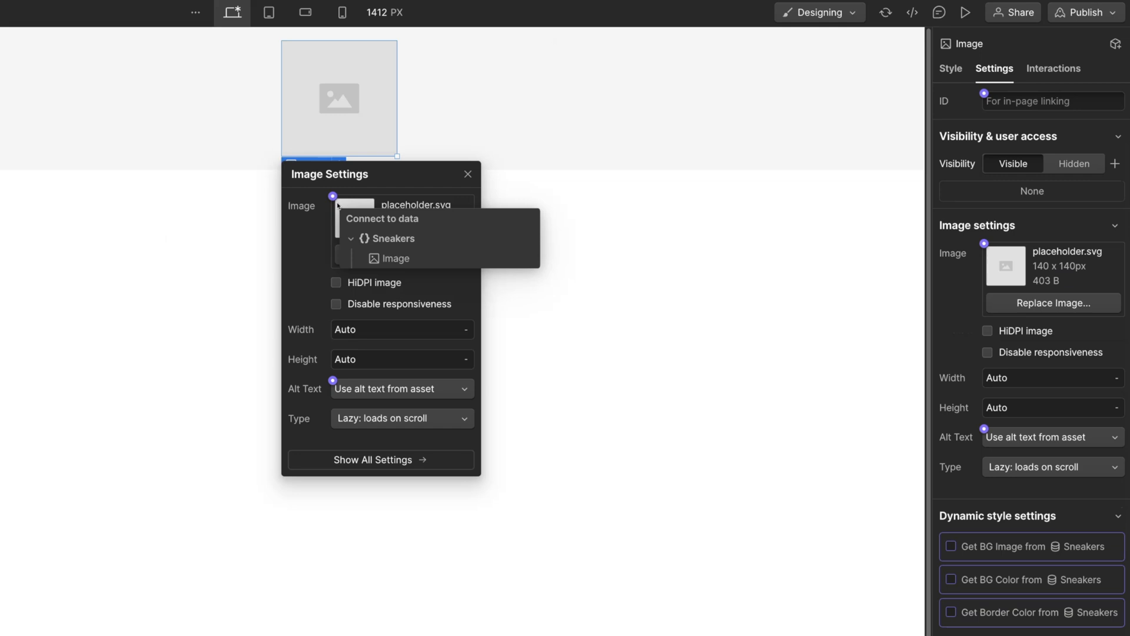
pyautogui.click(388, 259)
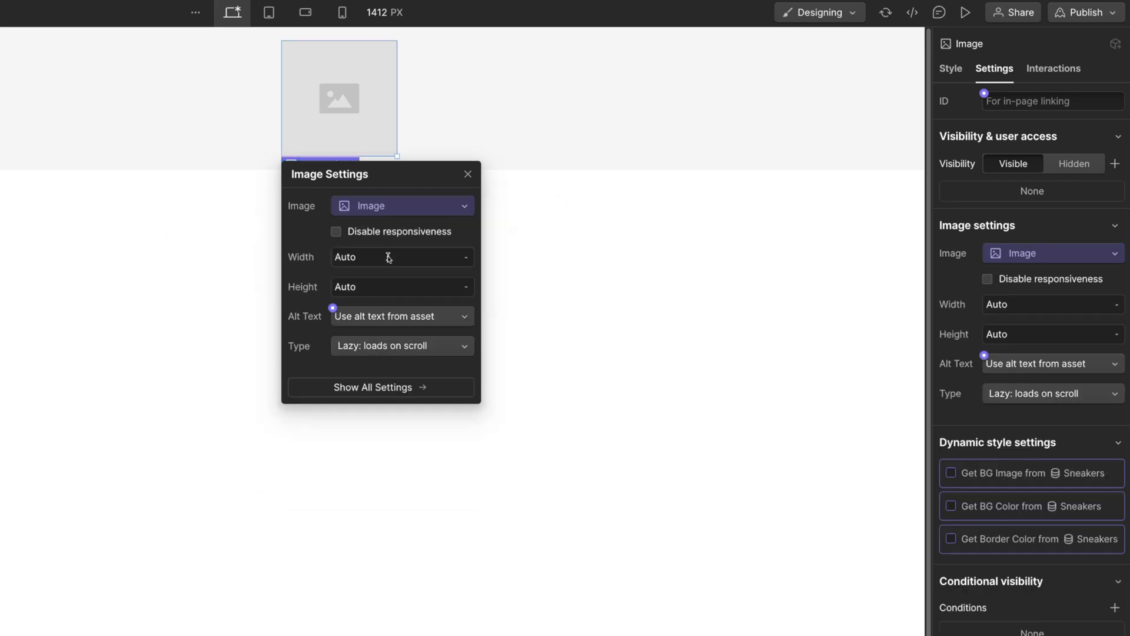
# - Give the slide image a new class named images_full
pyautogui.click(950, 68)
pyautogui.click(1000, 119)
pyautogui.write('s_full')
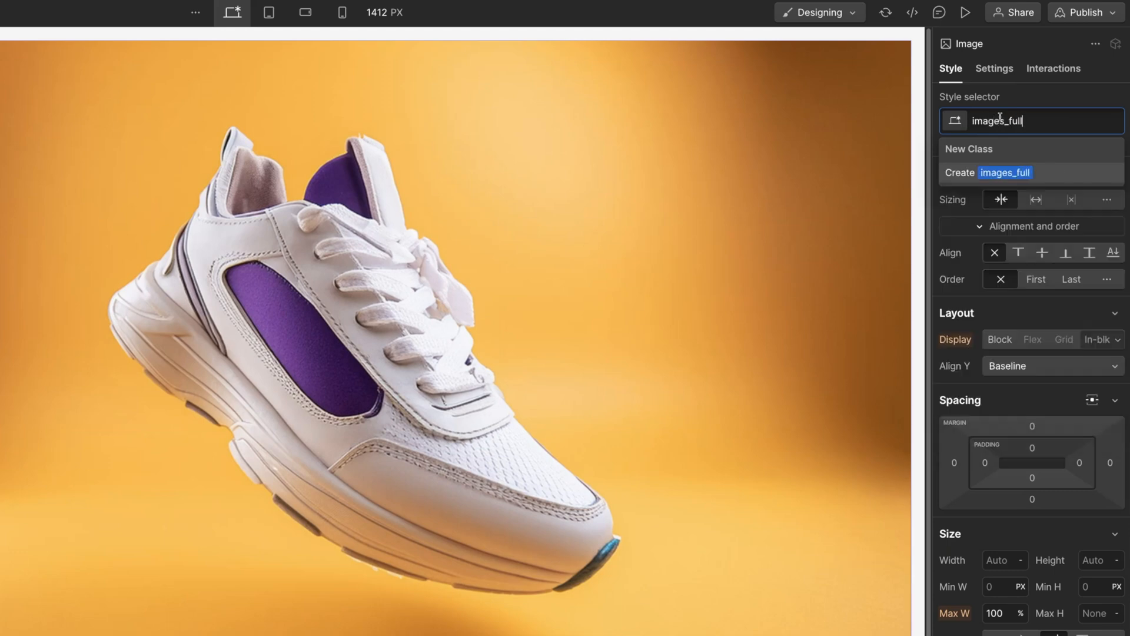
pyautogui.press('Return')
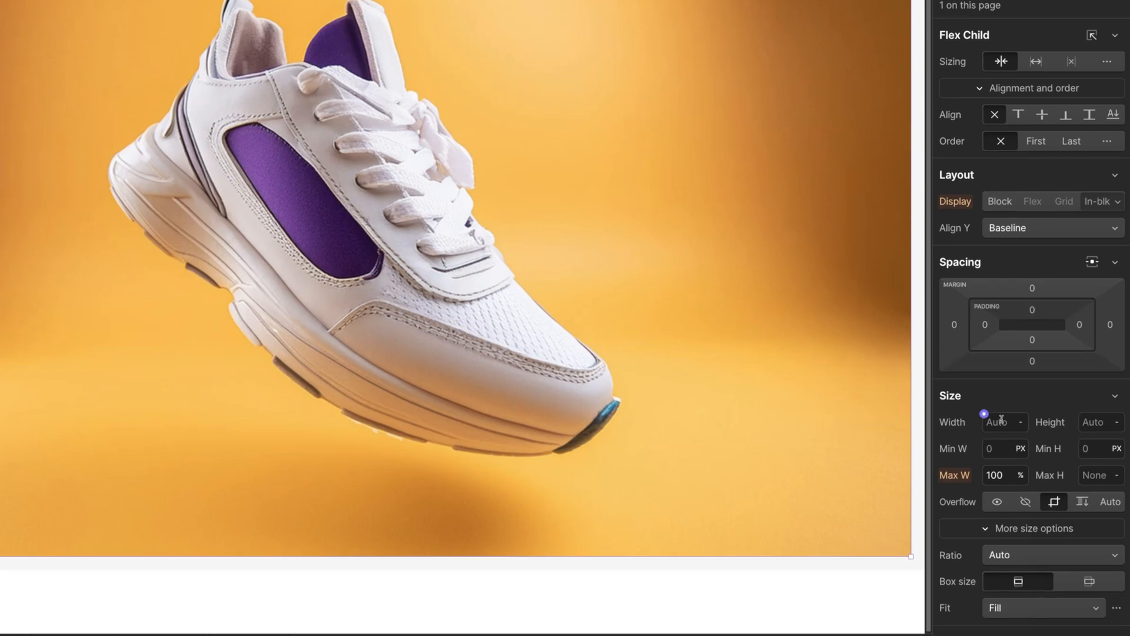
# - Size images_full to 100% width and 100vh height with Cover fit, and close its image settings
pyautogui.click(1001, 558)
pyautogui.write('100%')
pyautogui.press('Return')
pyautogui.click(1092, 421)
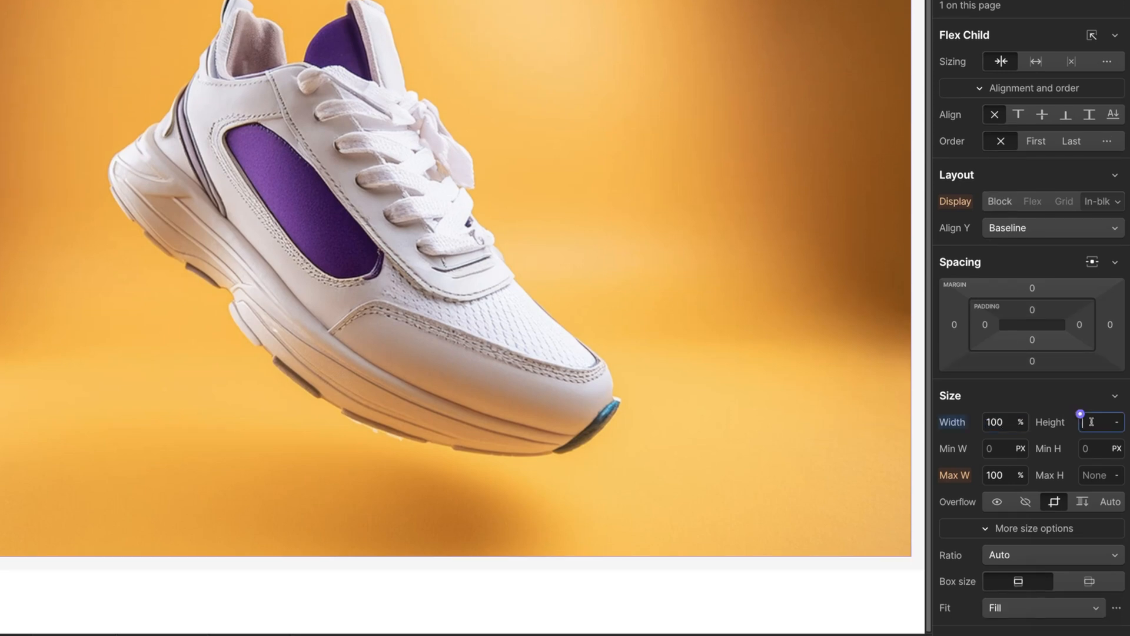
pyautogui.write('100vh')
pyautogui.press('Return')
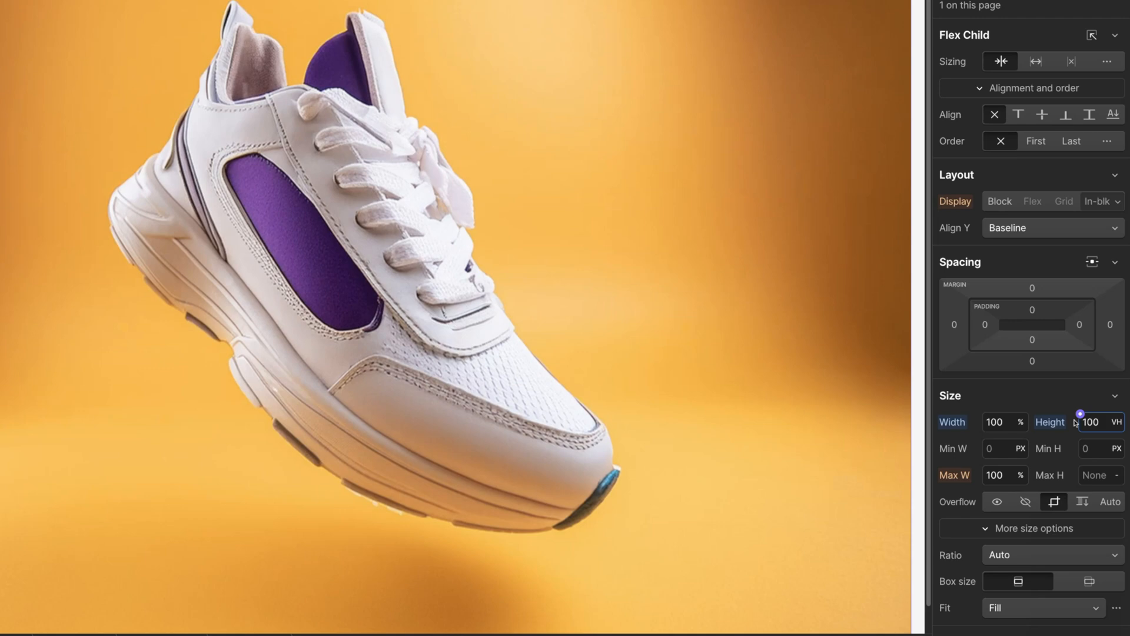
pyautogui.scroll(-5, 1076, 421)
pyautogui.click(1050, 421)
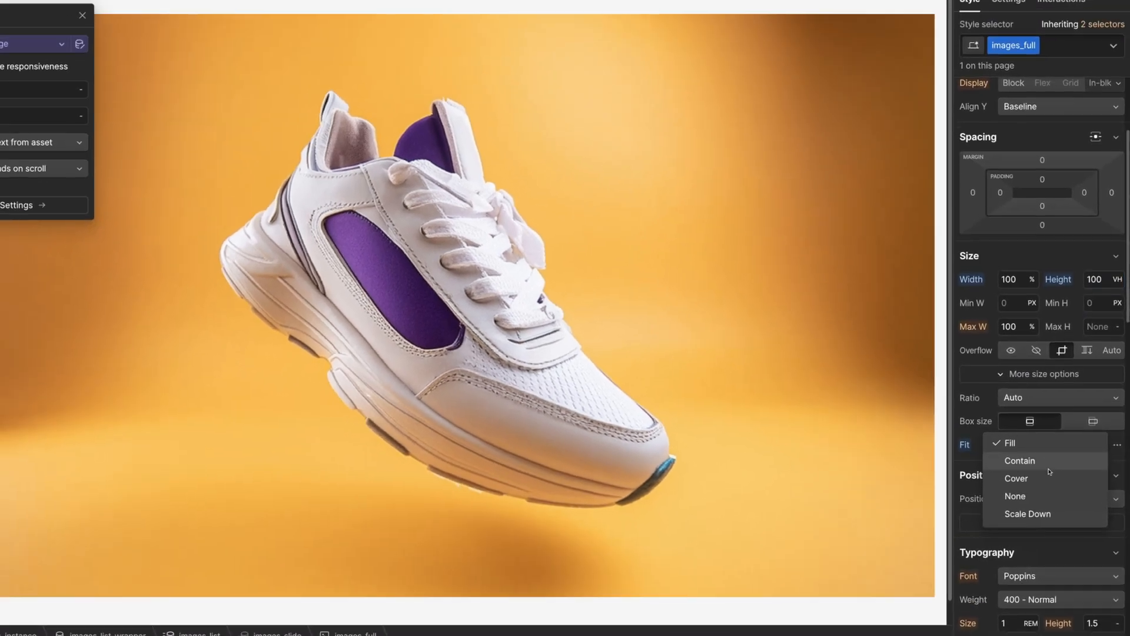
pyautogui.click(1036, 478)
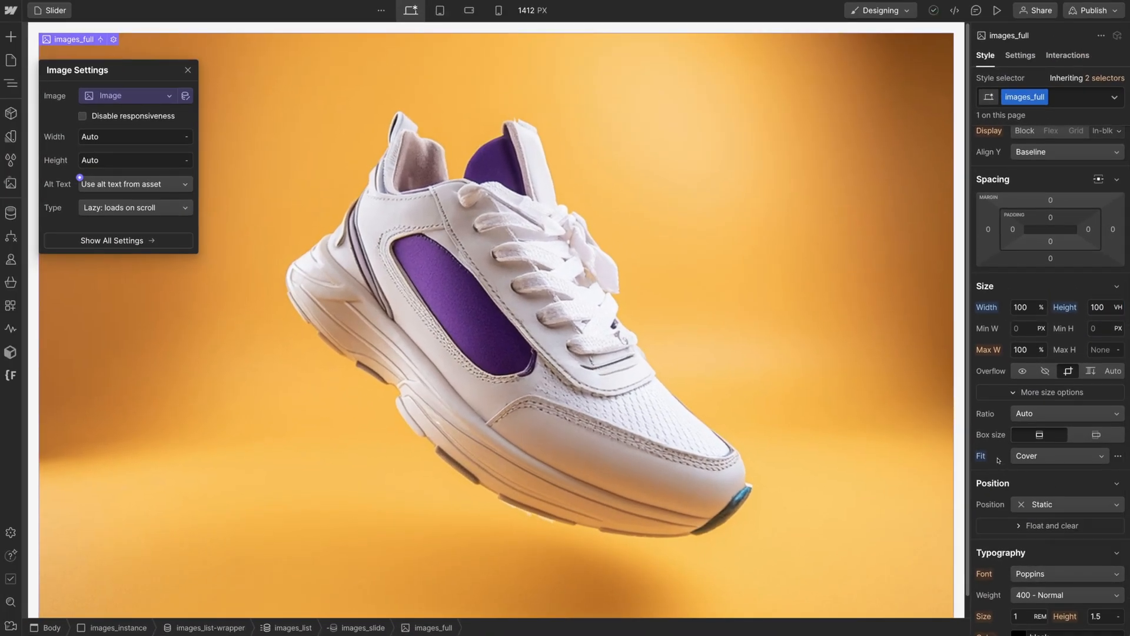
pyautogui.click(189, 72)
# - Set the padding of images_slide to 0 on all sides
pyautogui.click(690, 28)
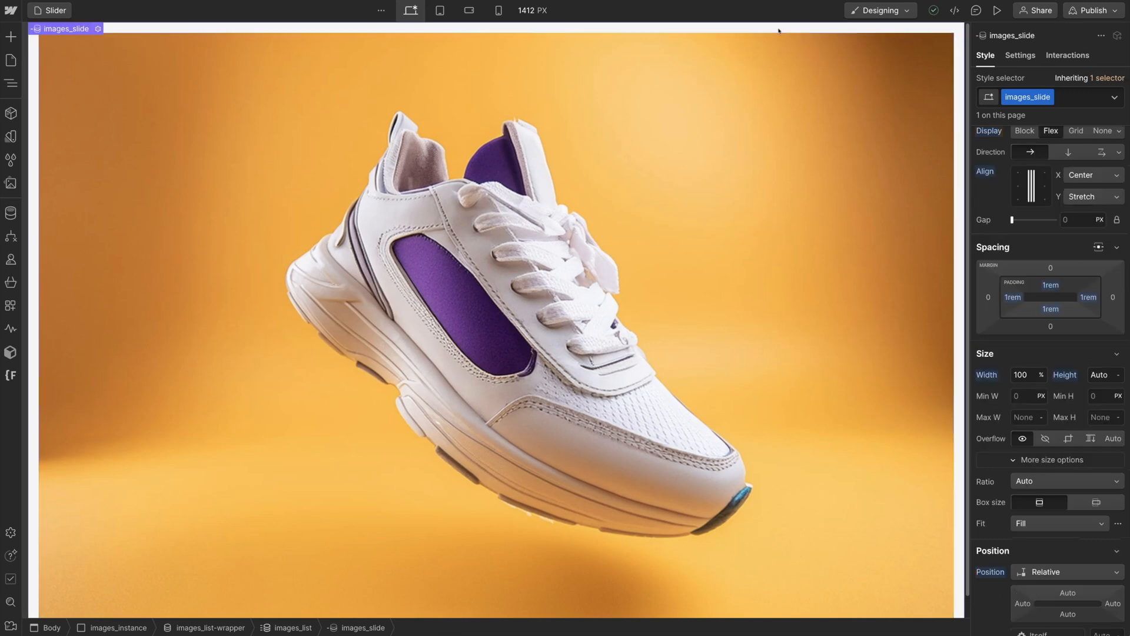
pyautogui.click(1054, 287)
pyautogui.write('0')
pyautogui.press('Return')
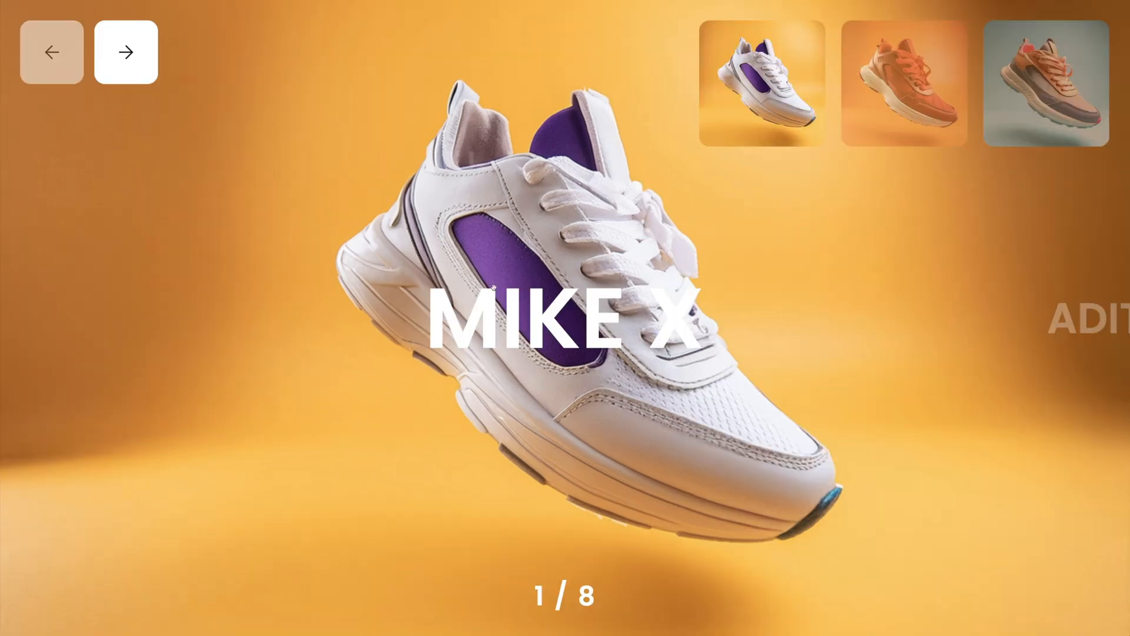
# - Examine the finished sneaker slider example by moving through its slides
pyautogui.moveTo(564, 337); pyautogui.dragTo(255, 327)
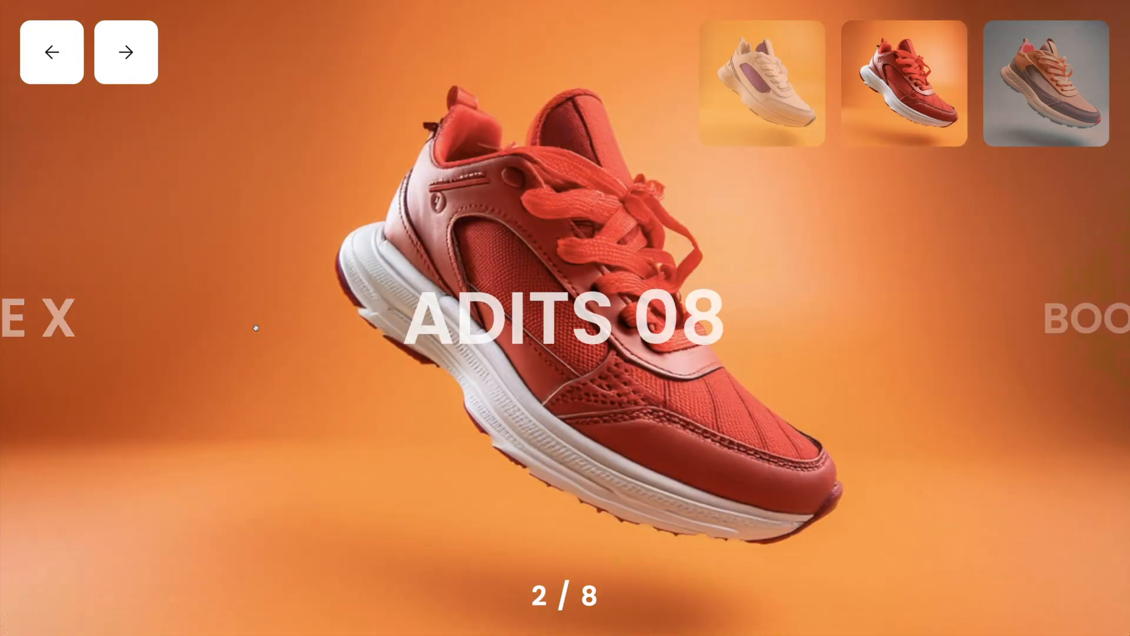
pyautogui.click(119, 72)
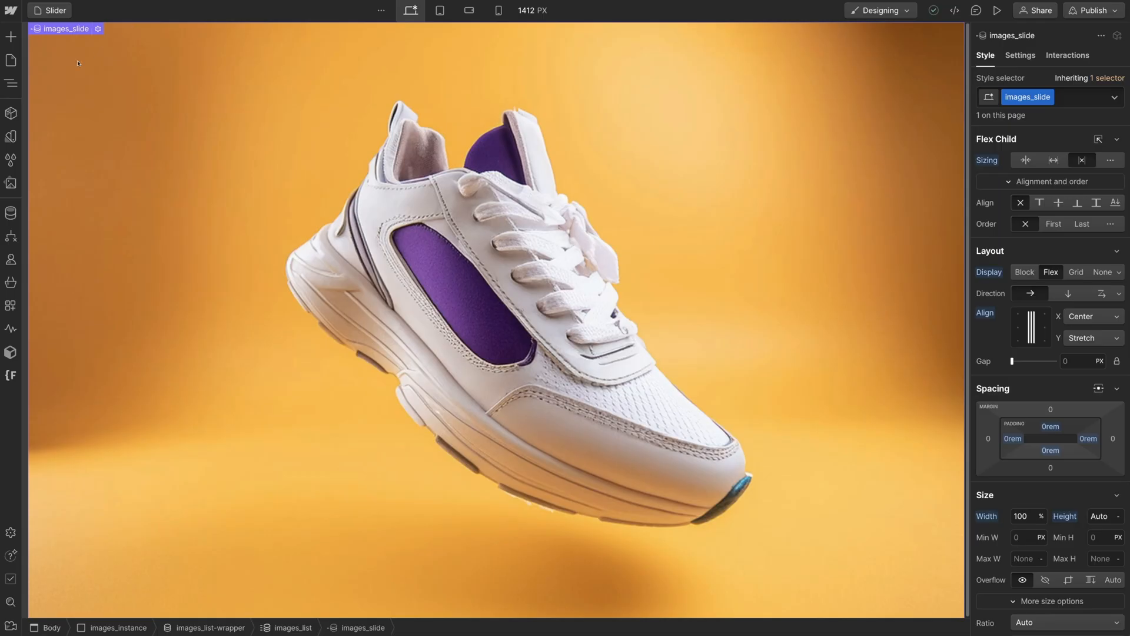
# - Select the Body element and start a new Slider in the Finsweet Components app
pyautogui.press('z')
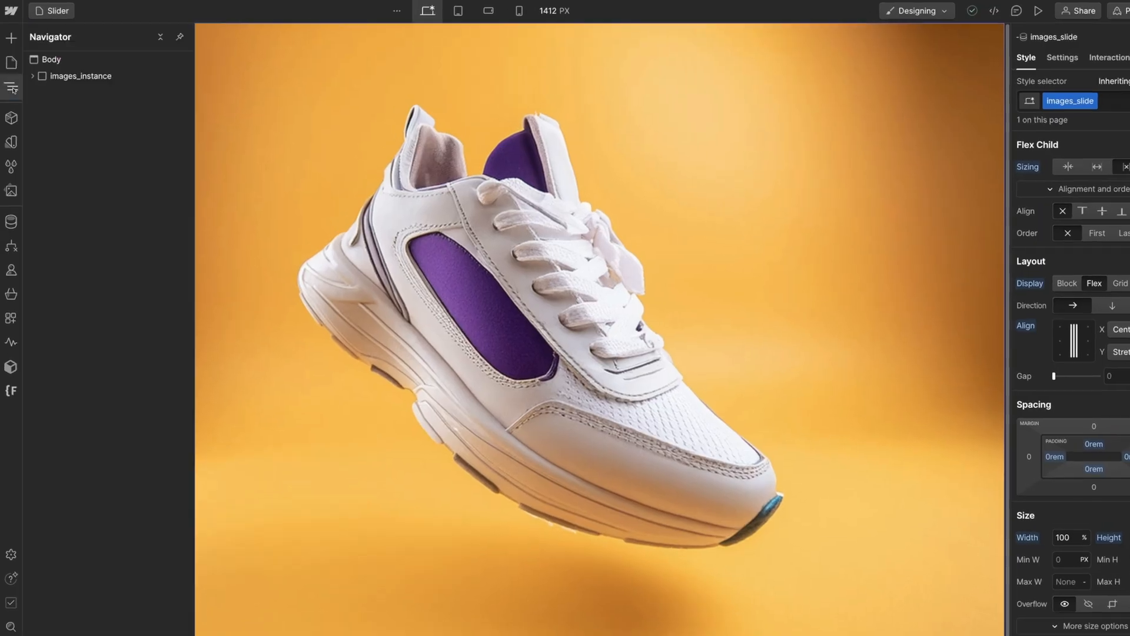
pyautogui.click(59, 67)
pyautogui.click(13, 104)
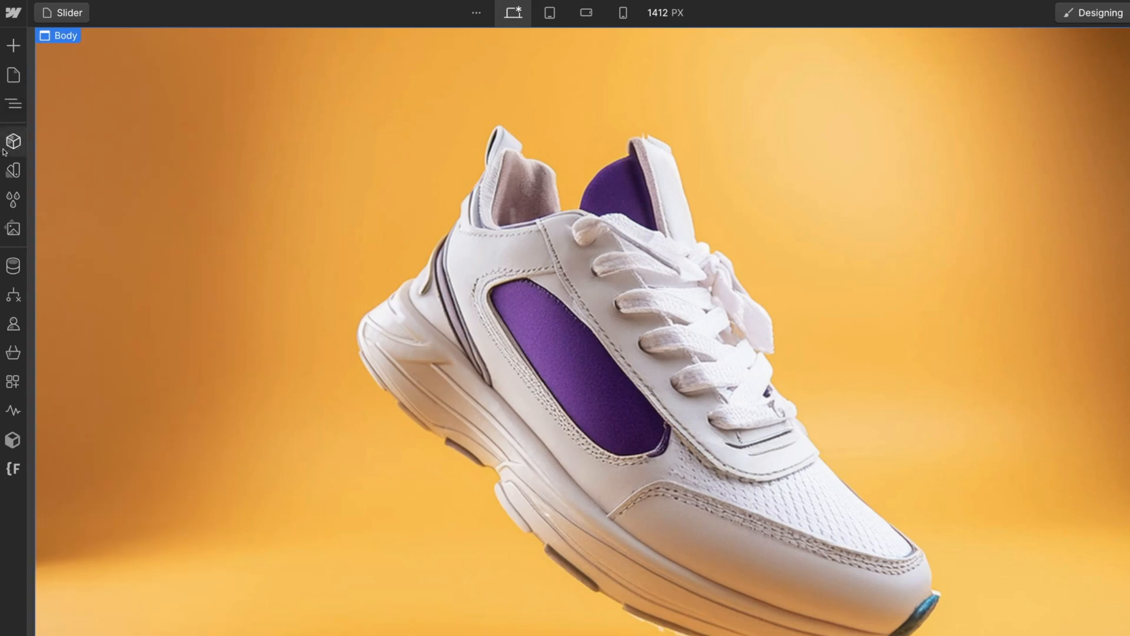
pyautogui.click(13, 381)
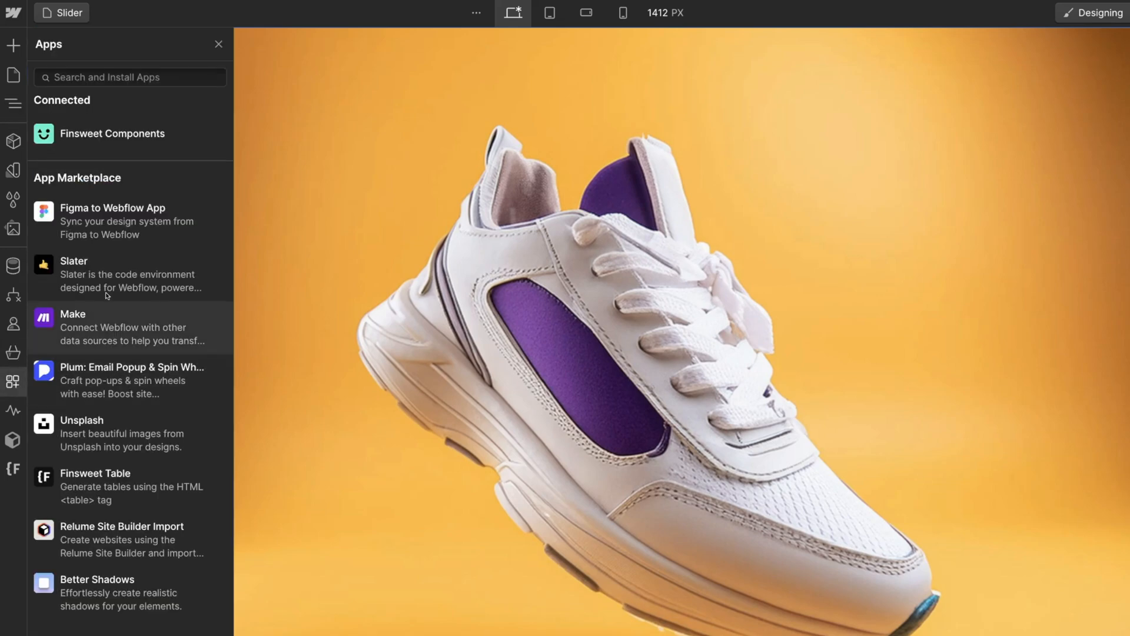
pyautogui.click(202, 134)
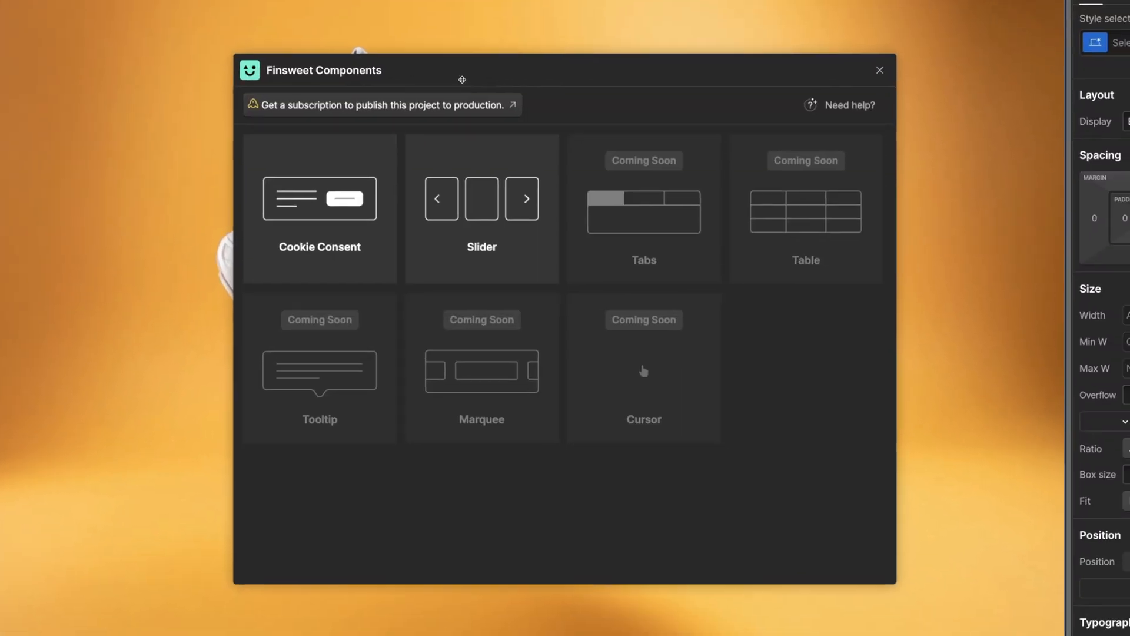
pyautogui.click(589, 259)
pyautogui.click(870, 140)
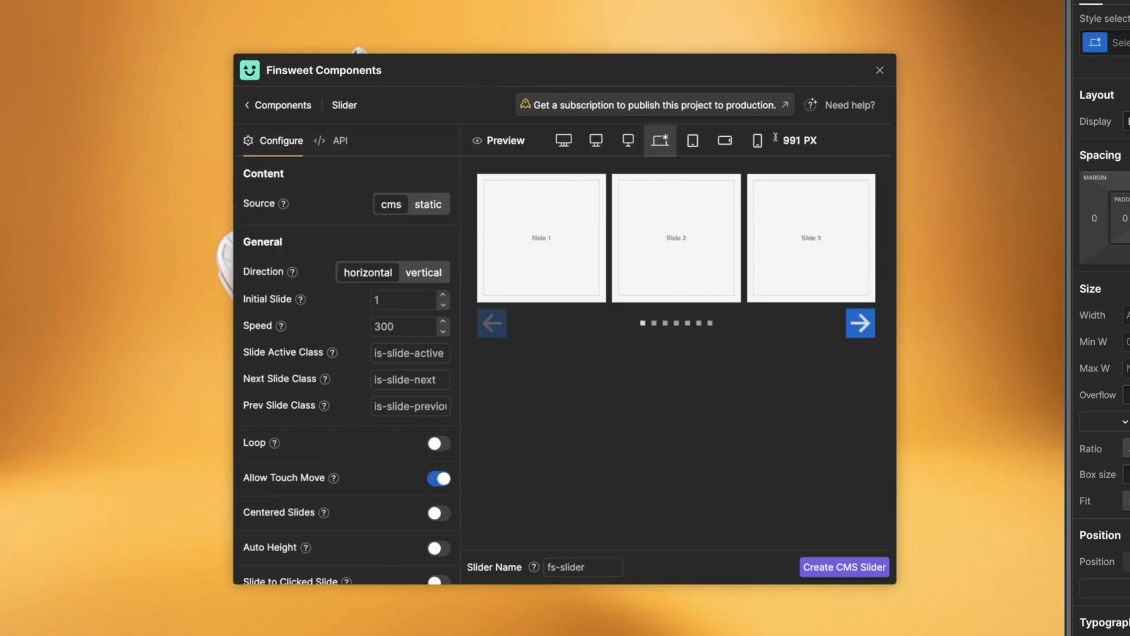
# - Set the new slider's Pagination type to fraction
pyautogui.scroll(-5, 352, 214)
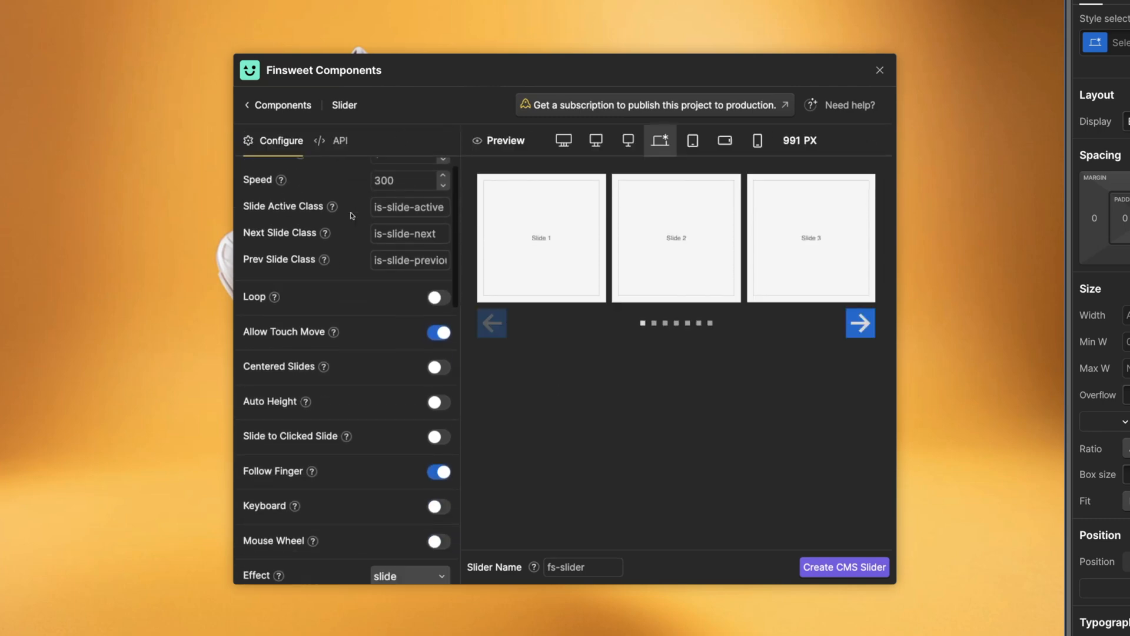
pyautogui.scroll(-3, 352, 216)
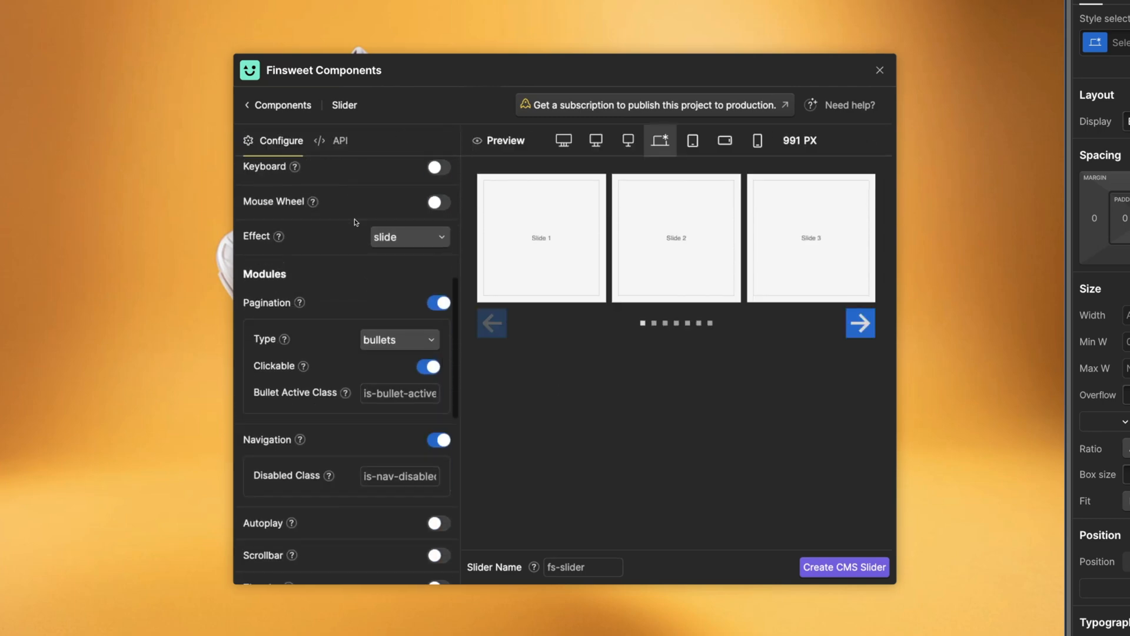
pyautogui.click(382, 340)
pyautogui.click(392, 388)
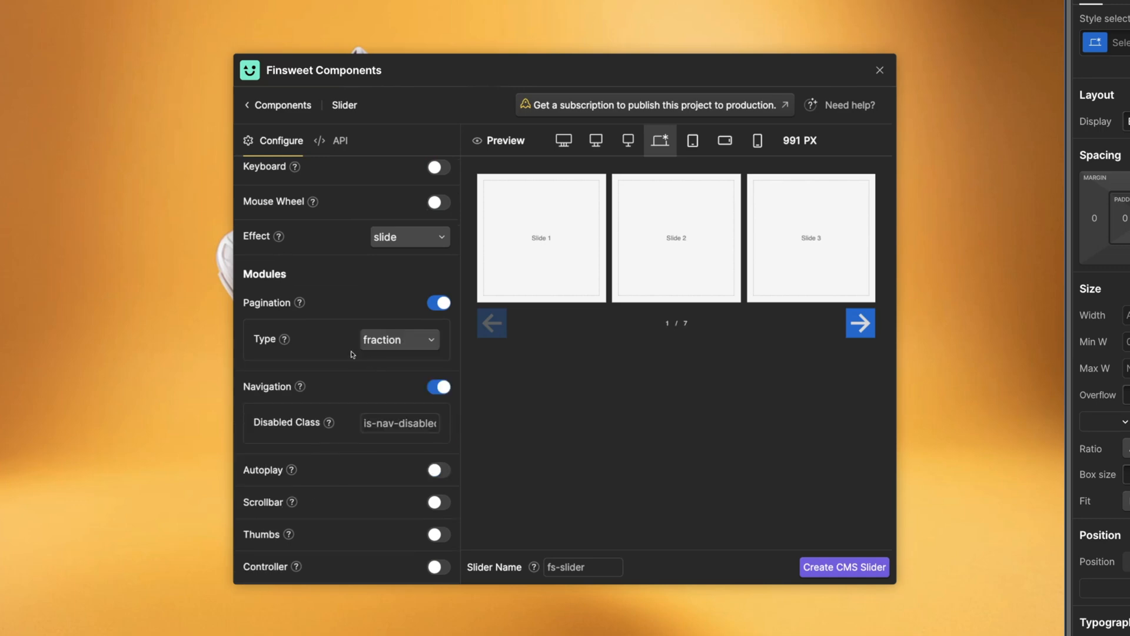
# - Set Slides Per View to 1 for the fraction-paginated slider's Desktop breakpoint
pyautogui.scroll(-2, 351, 353)
pyautogui.scroll(-5, 348, 353)
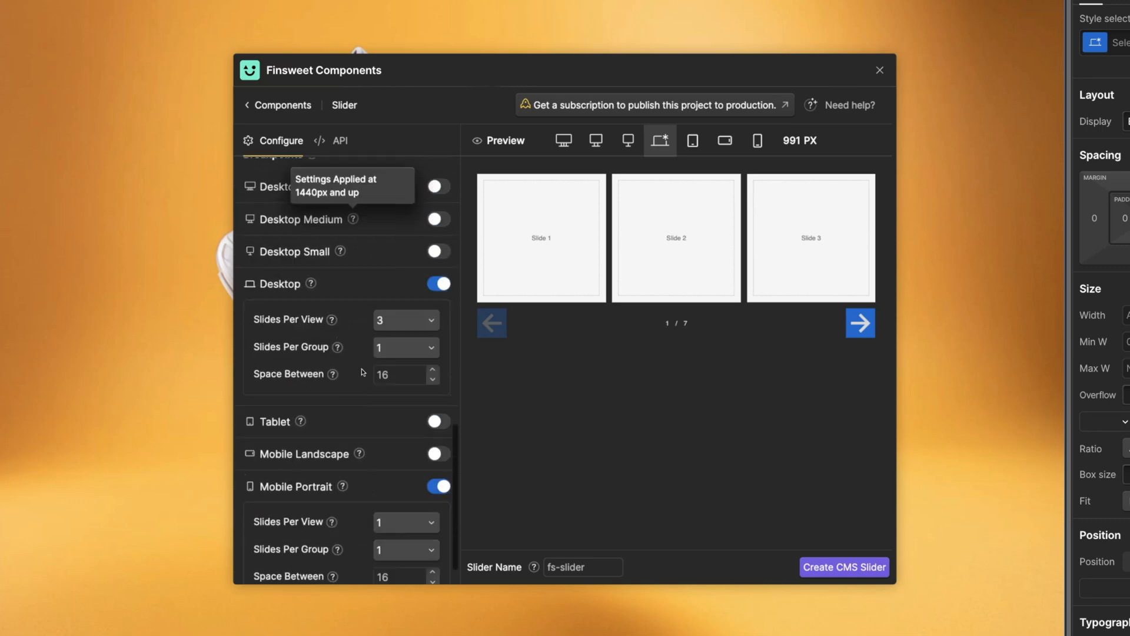
pyautogui.click(398, 328)
pyautogui.click(393, 370)
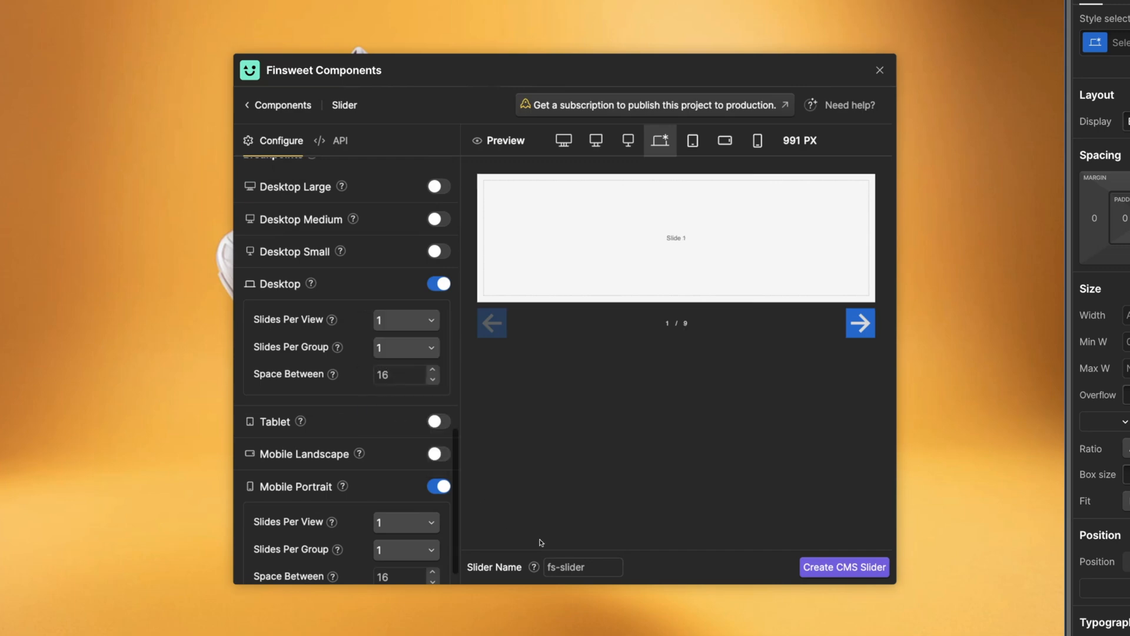
# - Name the slider main, create it as a CMS slider, confirm the changes and close the Finsweet Components app
pyautogui.tripleClick(587, 567)
pyautogui.write('main')
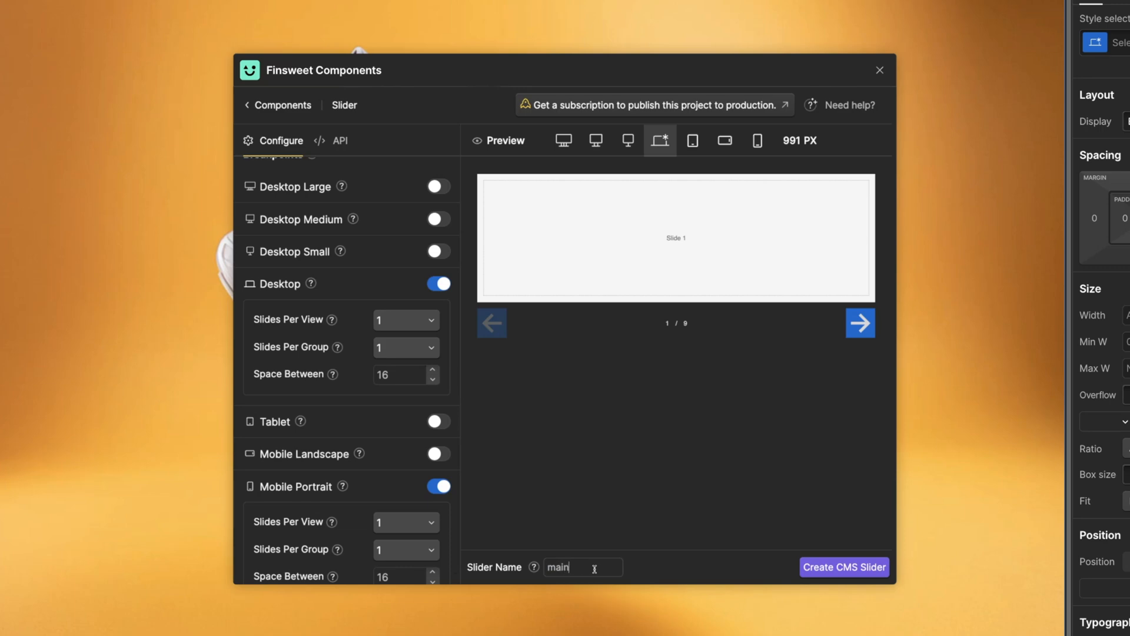
pyautogui.click(812, 568)
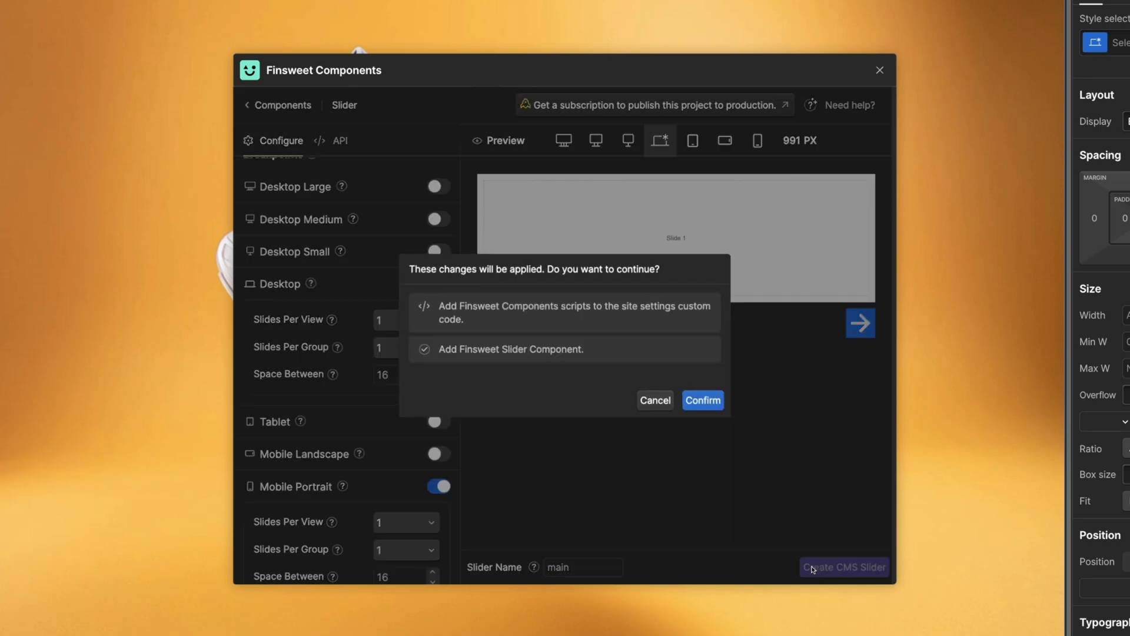
pyautogui.click(708, 404)
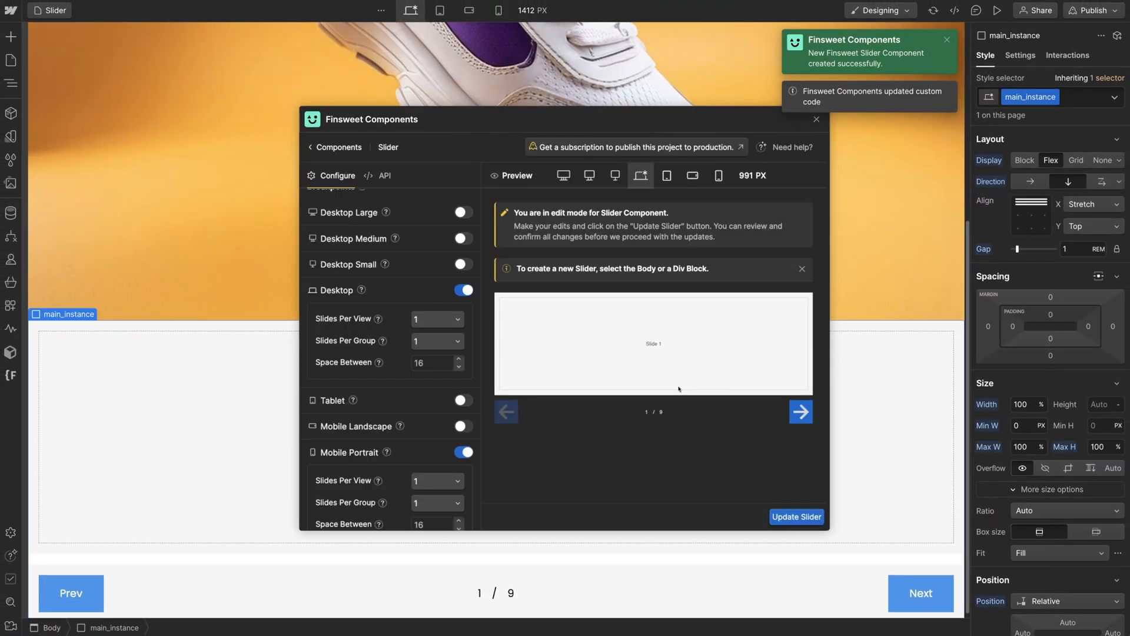
pyautogui.click(816, 120)
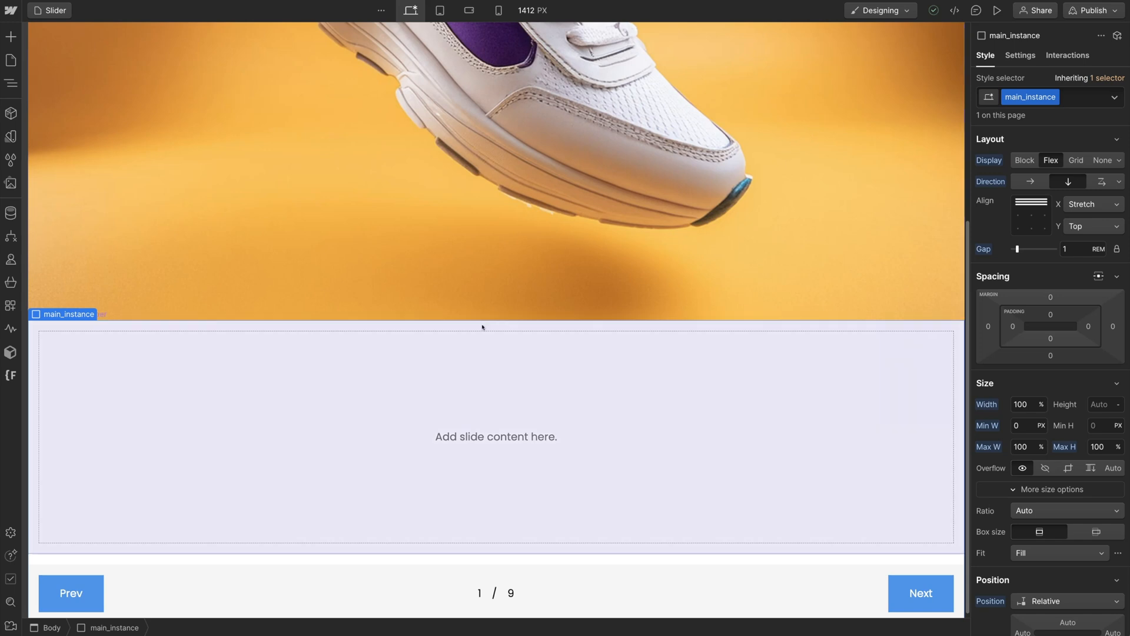
# - Connect the main_list-wrapper collection list to the Sneakers CMS collection
pyautogui.click(482, 328)
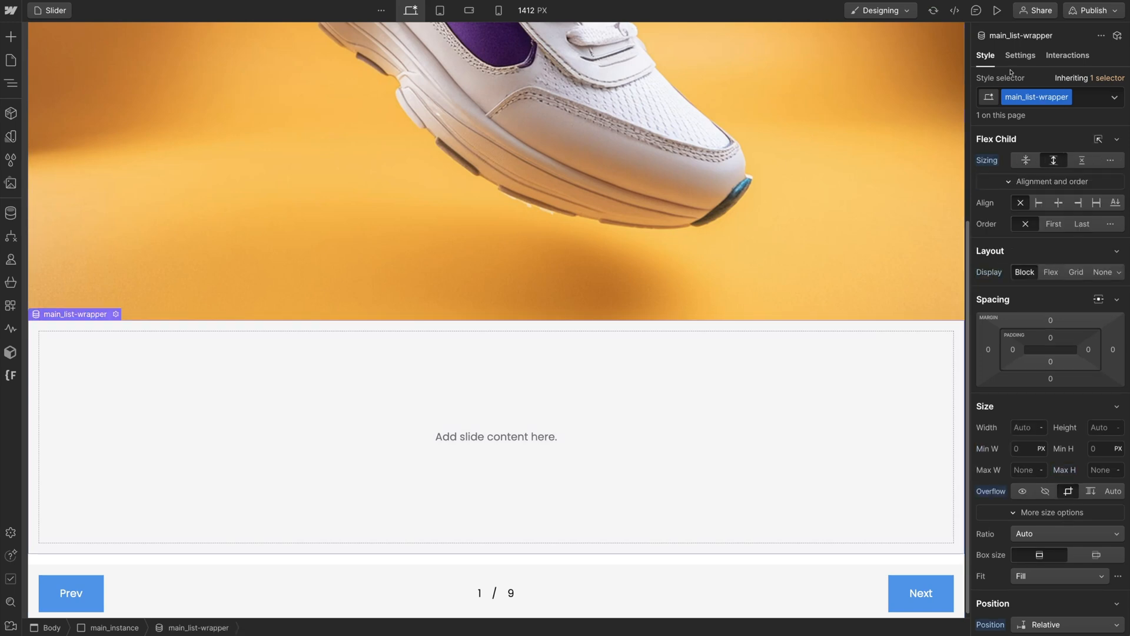
pyautogui.click(1019, 59)
pyautogui.click(1039, 226)
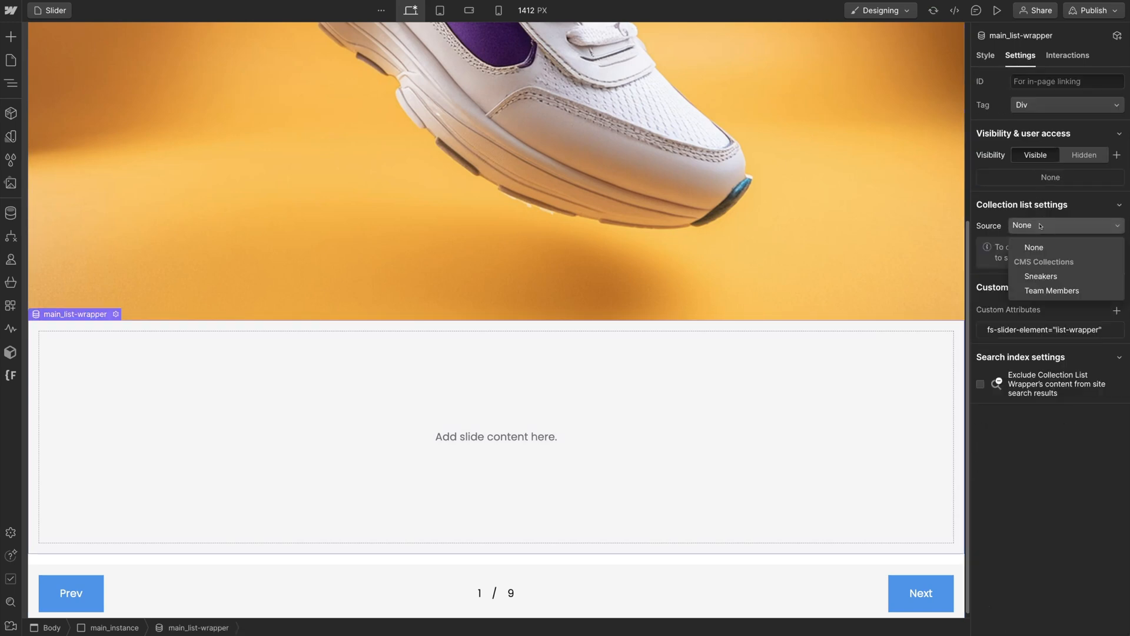
pyautogui.click(1046, 275)
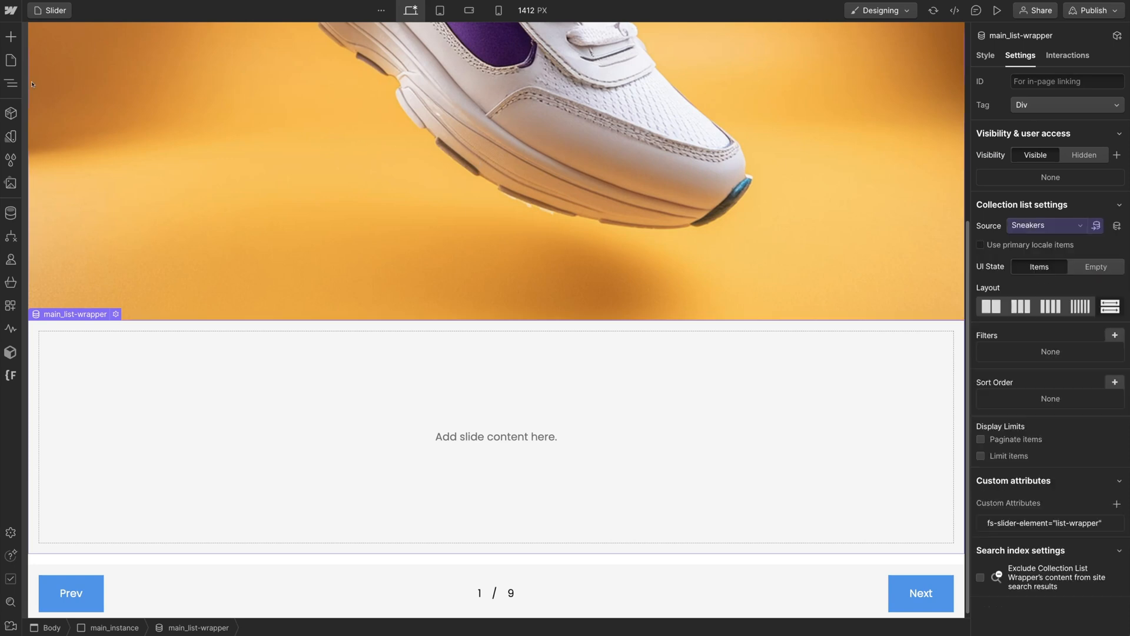
# - Position main_instance as Absolute with the full-cover preset so it overlays the images slider
pyautogui.click(10, 83)
pyautogui.click(57, 89)
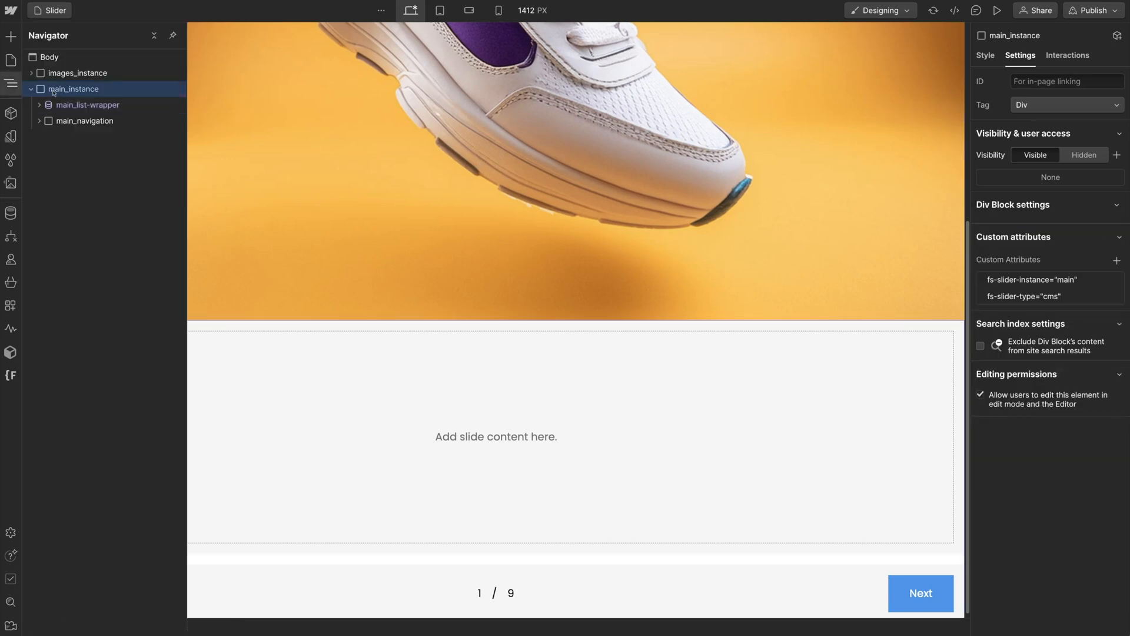
pyautogui.click(986, 56)
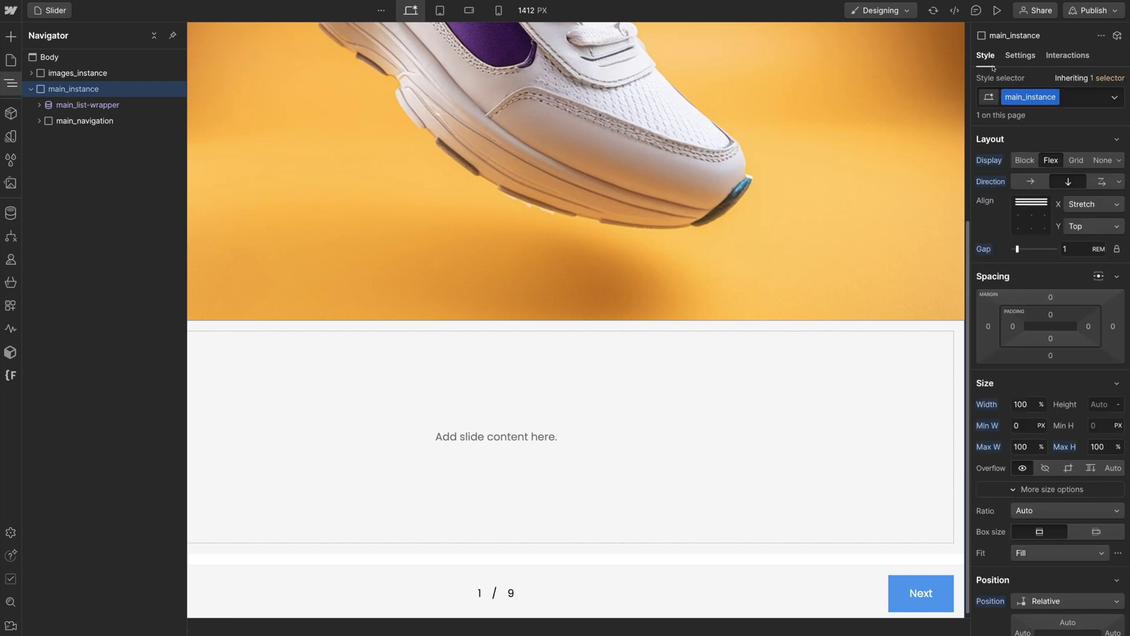
pyautogui.scroll(-5, 1059, 314)
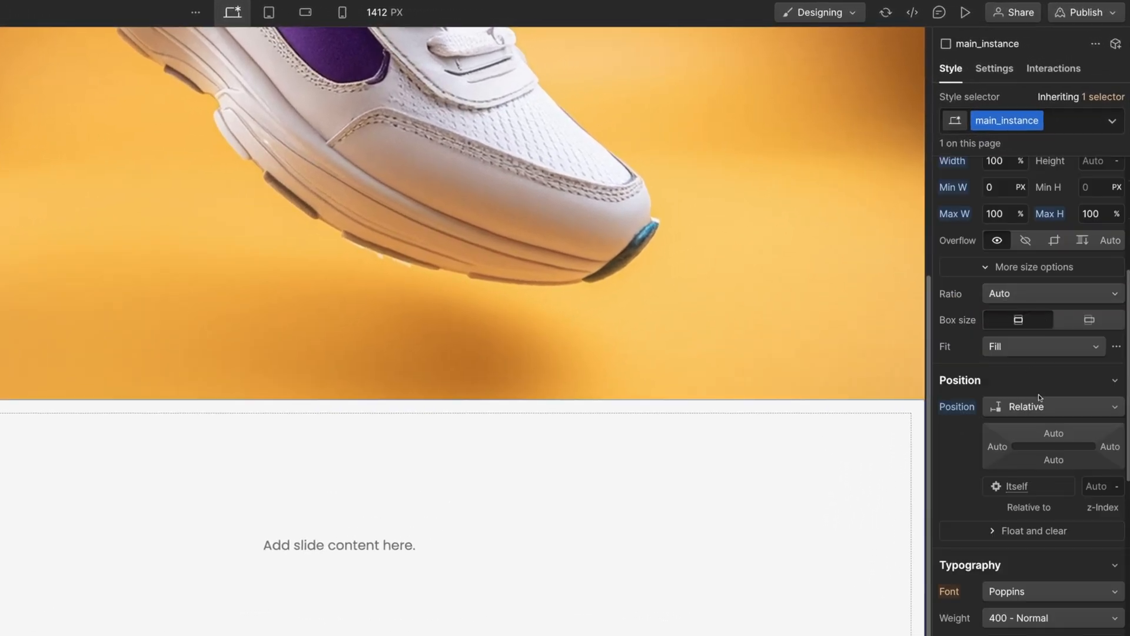
pyautogui.click(1039, 406)
pyautogui.click(1040, 424)
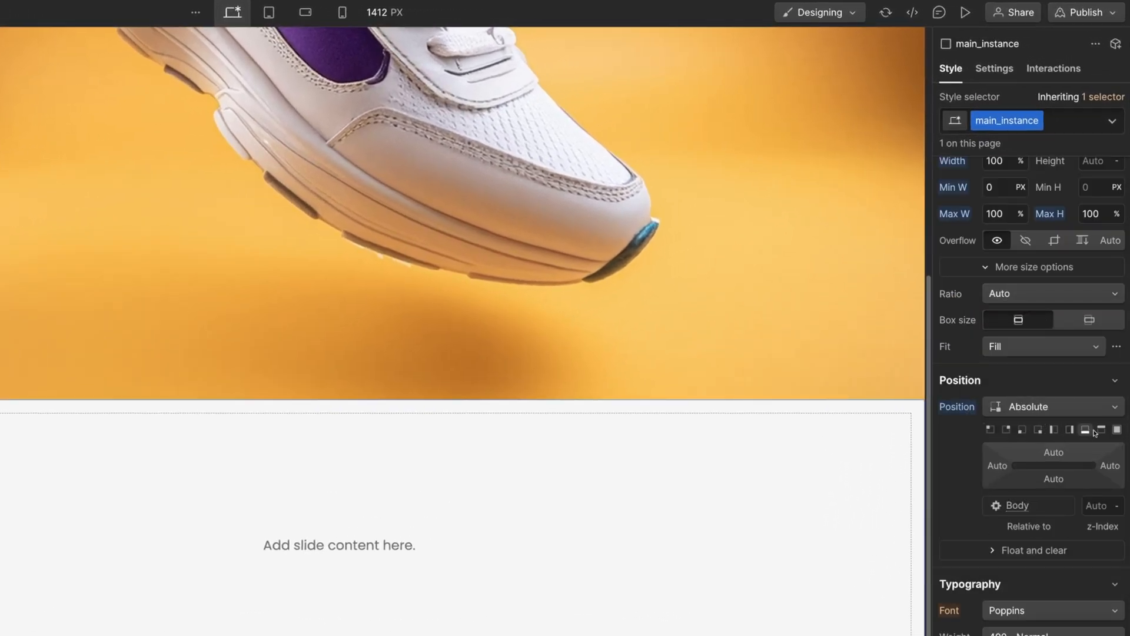
pyautogui.click(1117, 429)
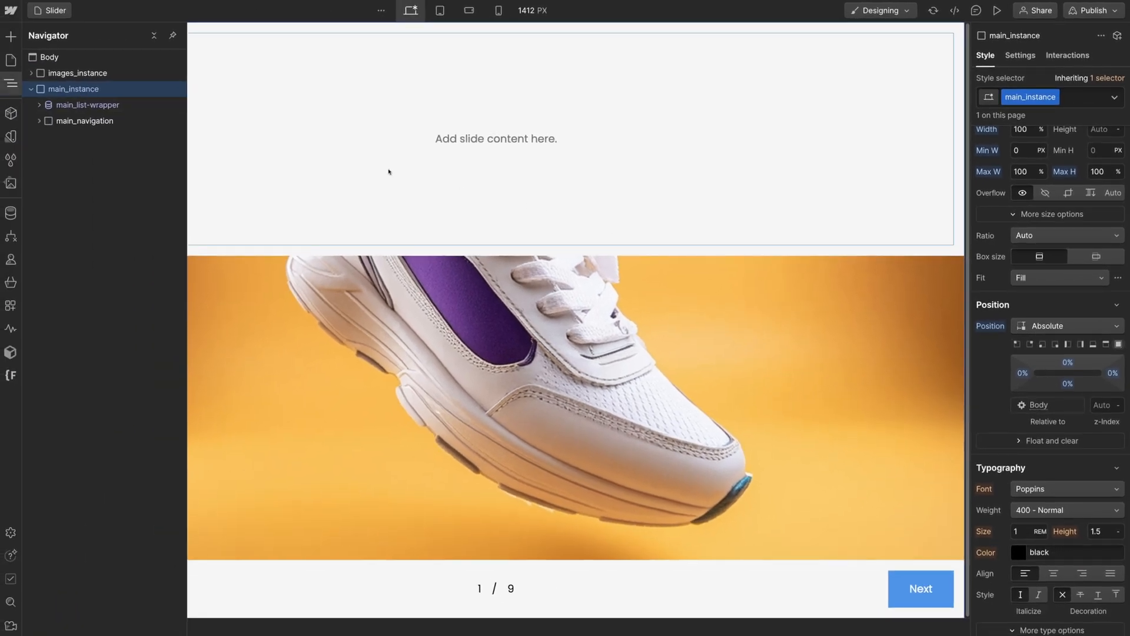
pyautogui.click(18, 89)
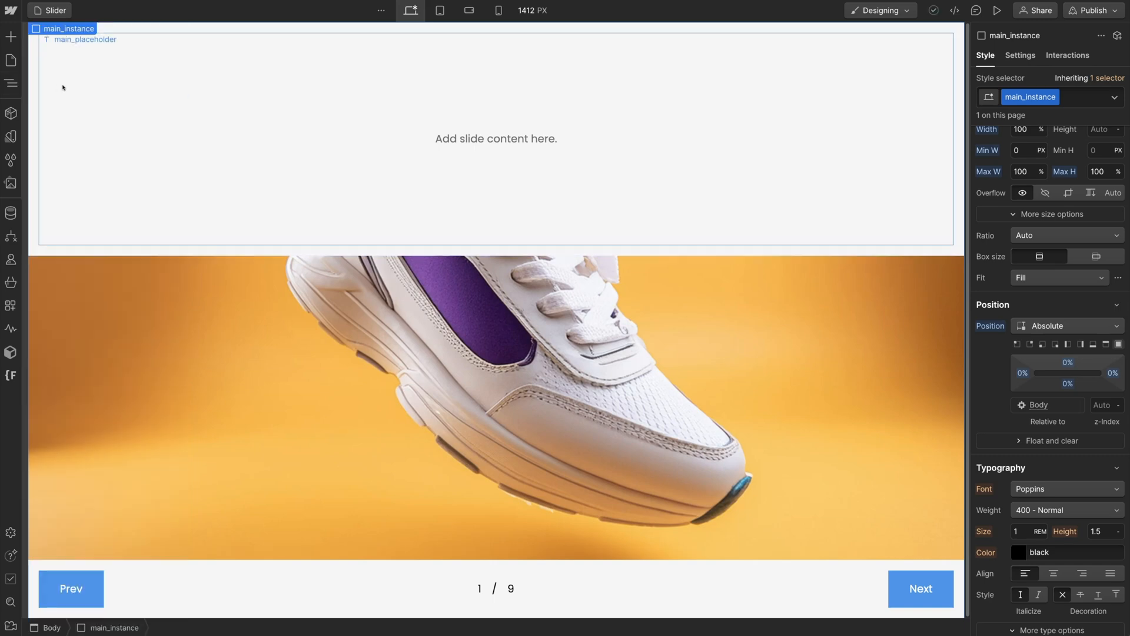
# - Delete the placeholder text from the main slider and select the main_slide collection item
pyautogui.click(236, 92)
pyautogui.press('Delete')
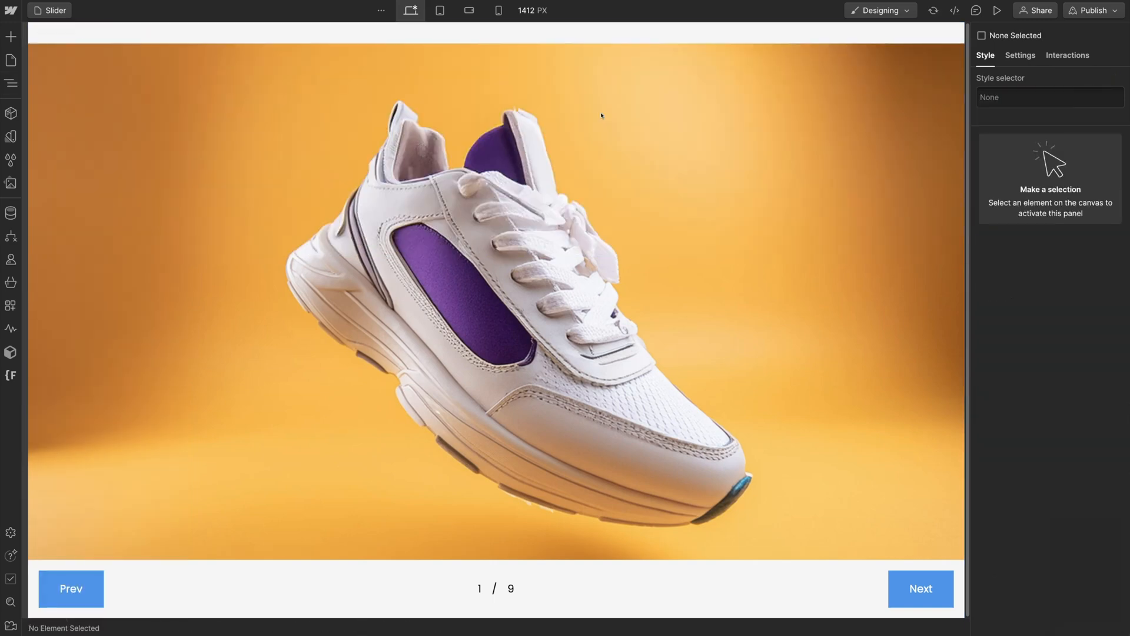
pyautogui.click(143, 58)
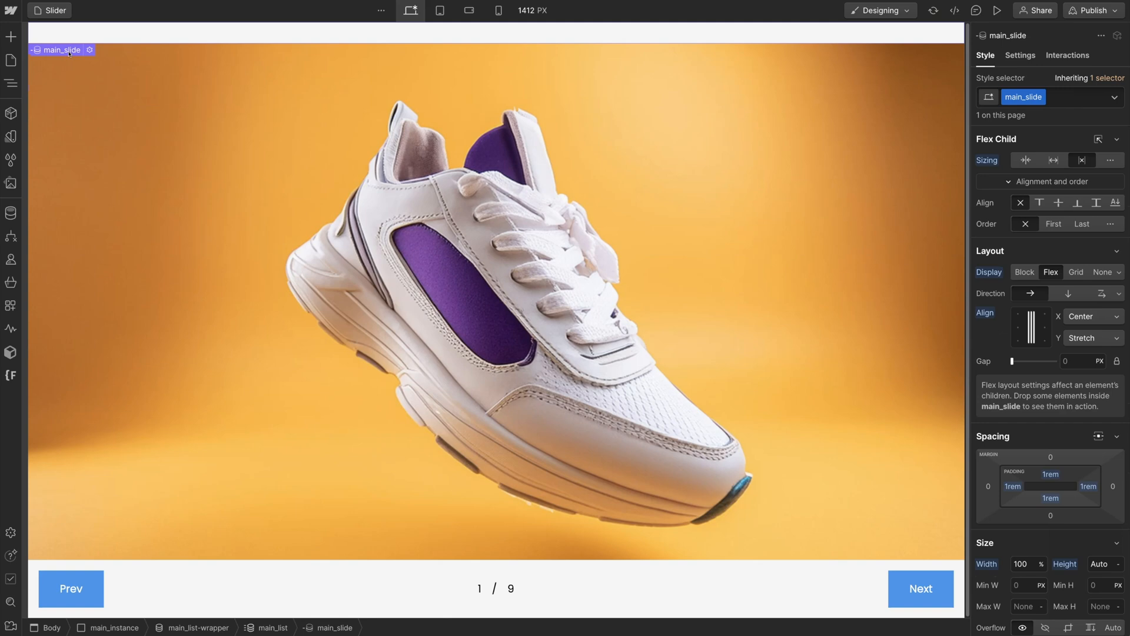
# - Set the height of the main_slide element to 100 VH
pyautogui.scroll(-3, 1047, 412)
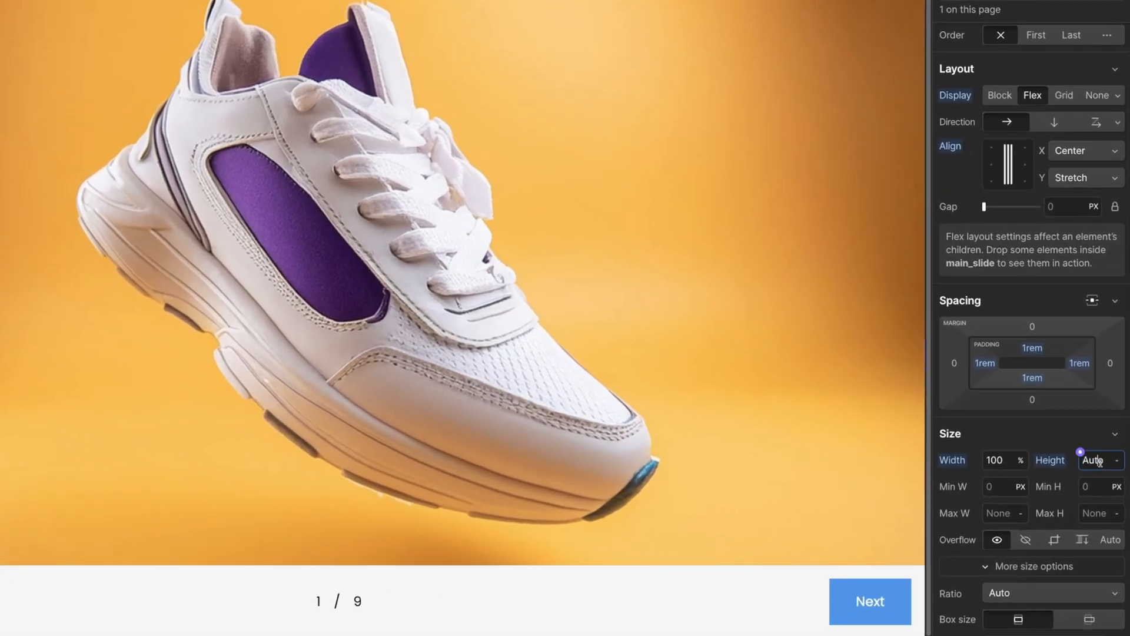
pyautogui.click(1099, 462)
pyautogui.write('100vh')
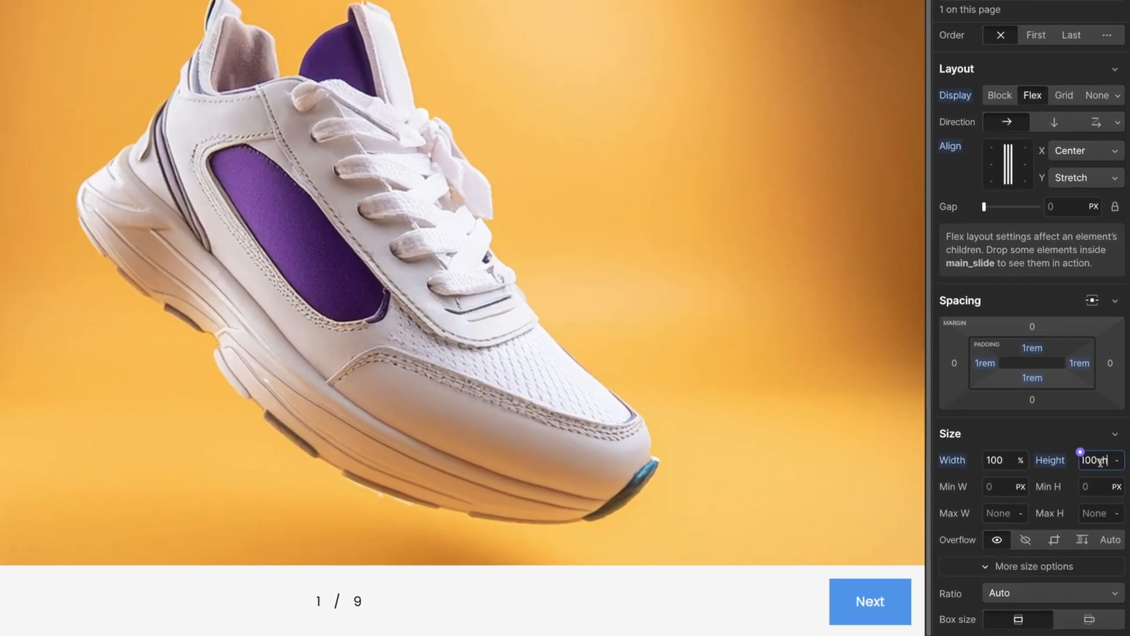
pyautogui.press('Return')
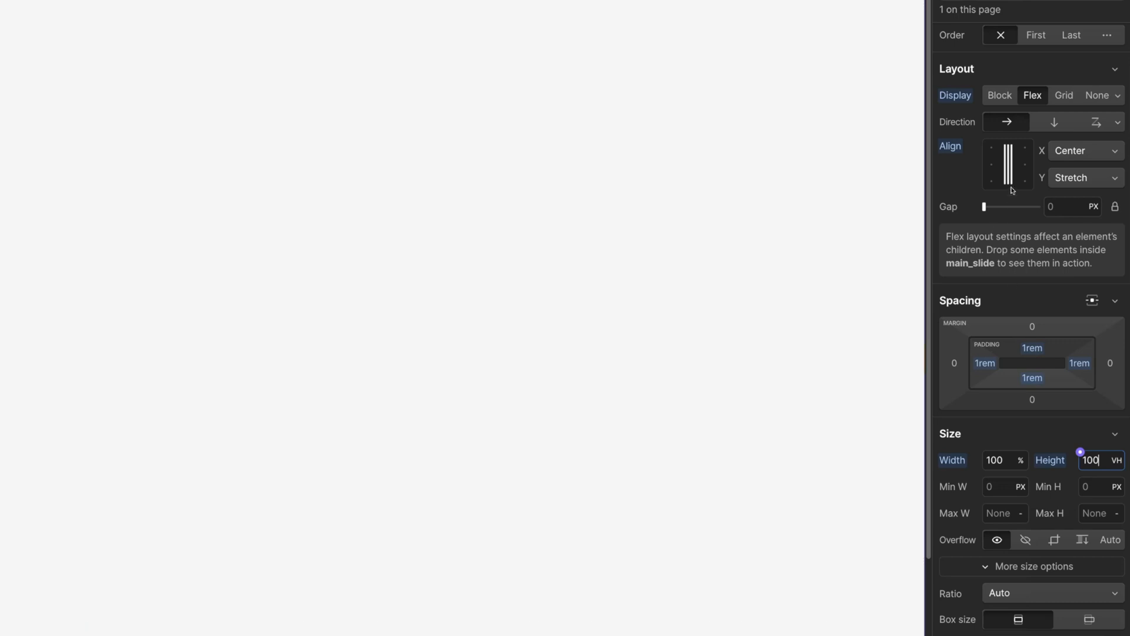
# - Align the main_slide's children to the center vertically and reset its background color to transparent
pyautogui.click(1066, 153)
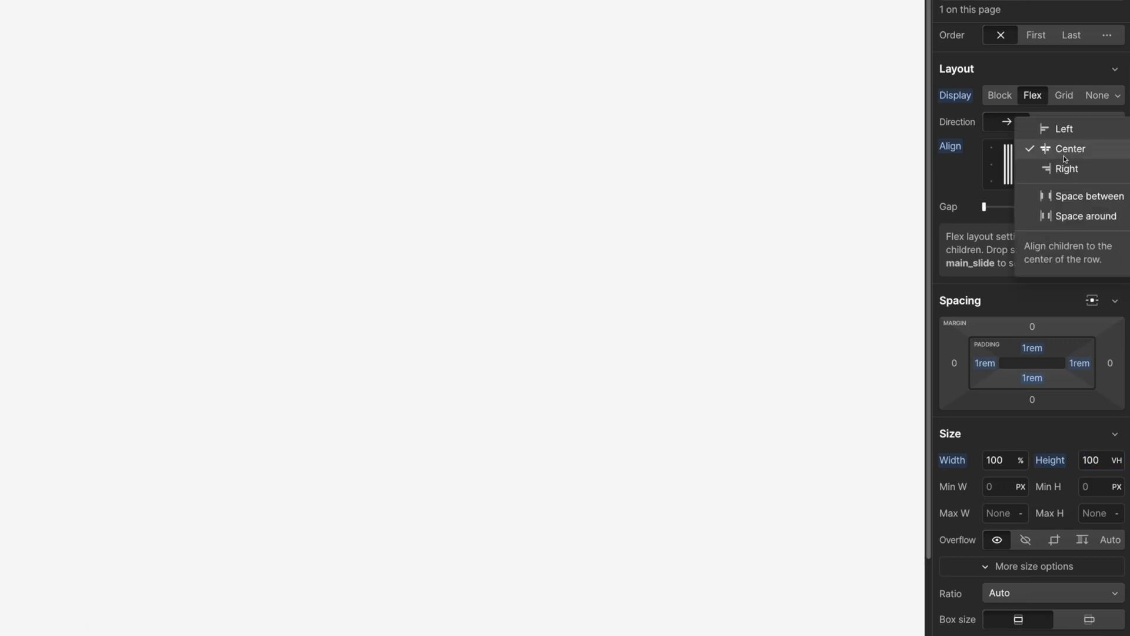
pyautogui.click(1066, 156)
pyautogui.click(1066, 176)
pyautogui.click(1070, 127)
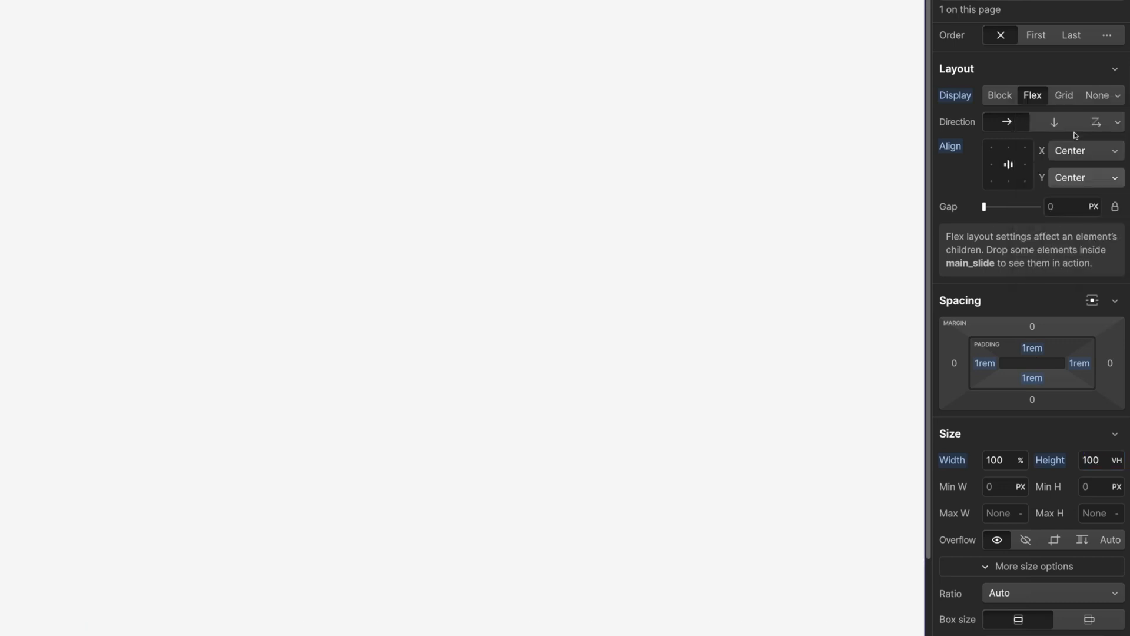
pyautogui.scroll(-15, 1043, 268)
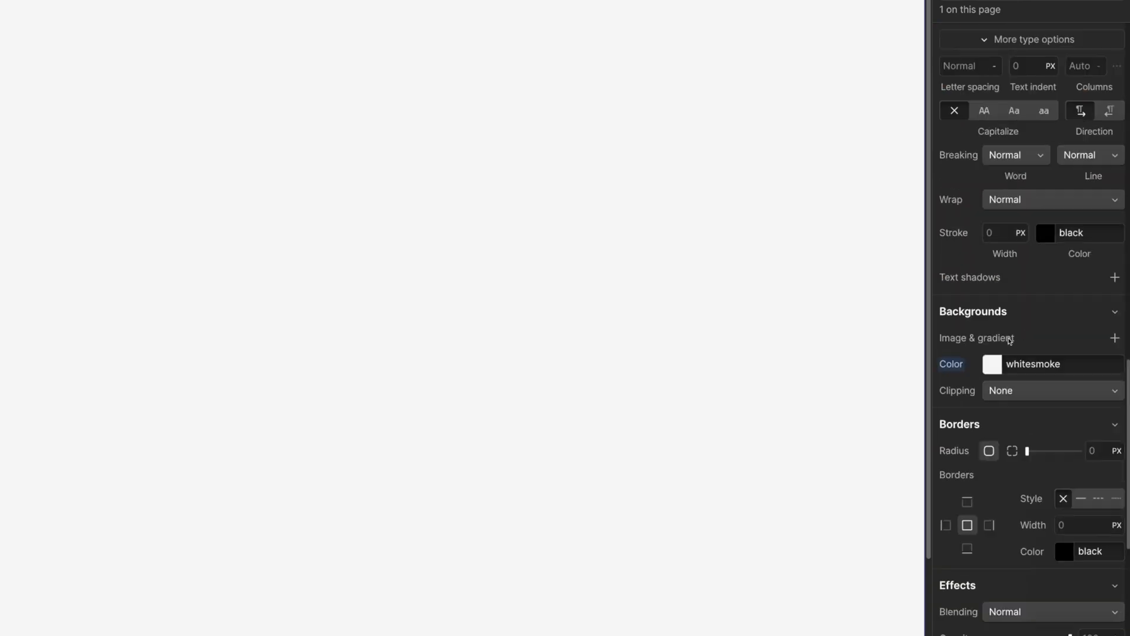
pyautogui.click(970, 389)
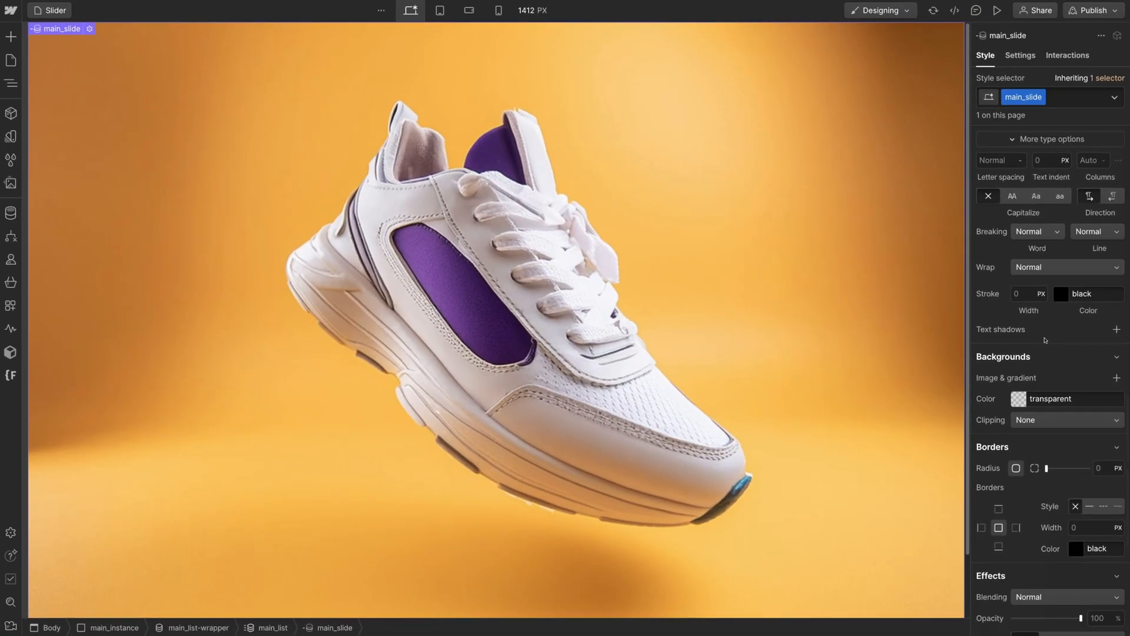
# - Add a text block inside main_slide and give it the new class main_heading
pyautogui.click(10, 38)
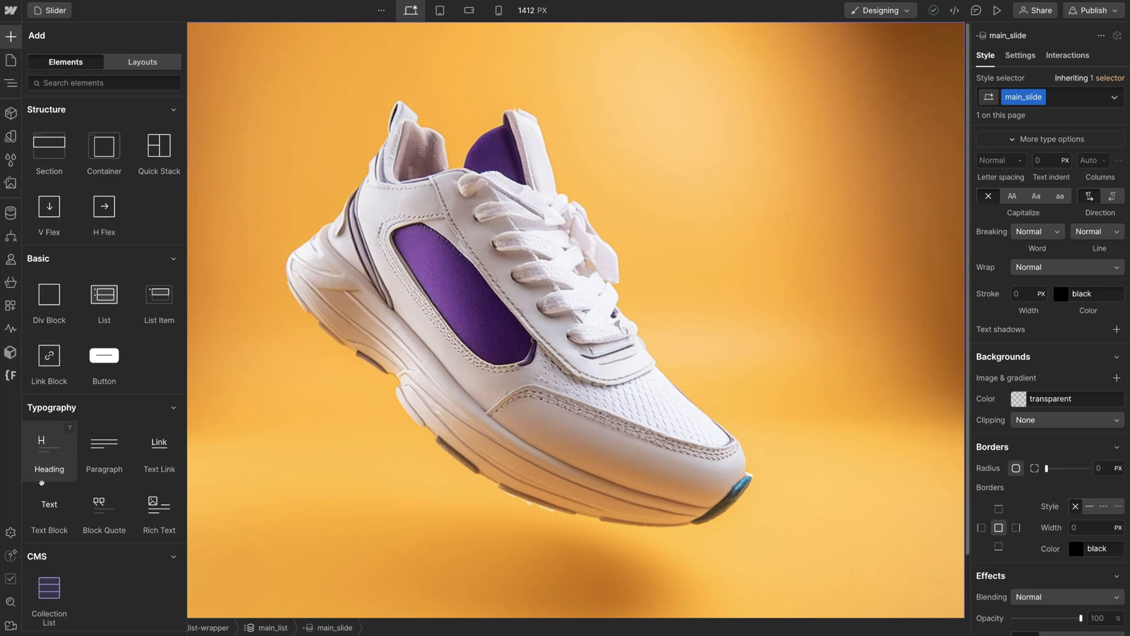
pyautogui.moveTo(49, 509); pyautogui.dragTo(71, 490)
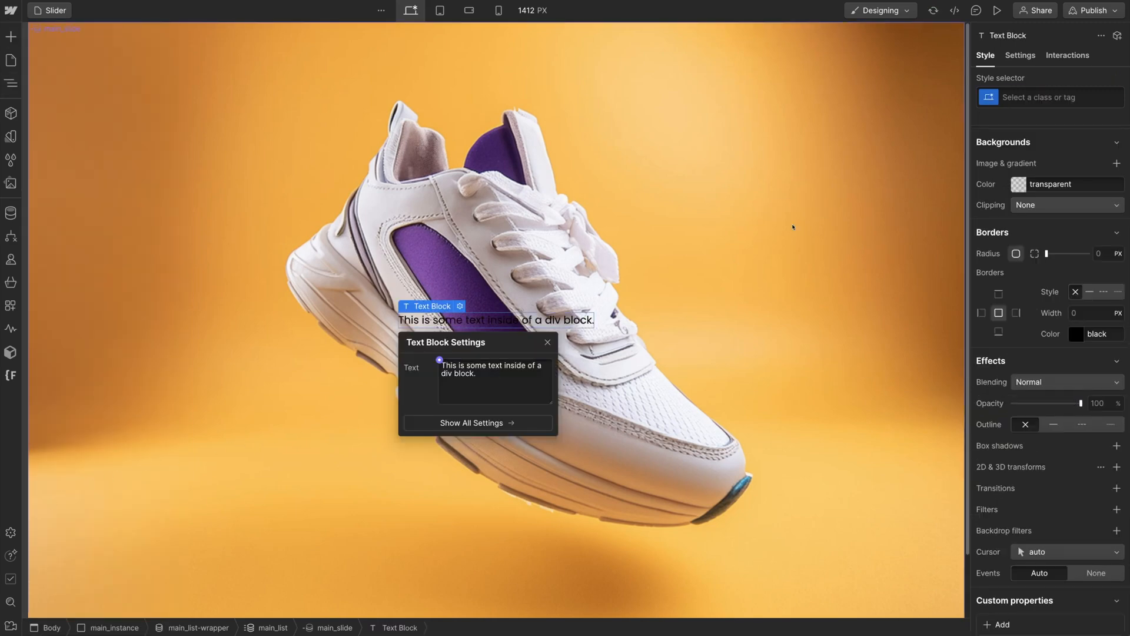
pyautogui.click(1039, 98)
pyautogui.write('main_hea')
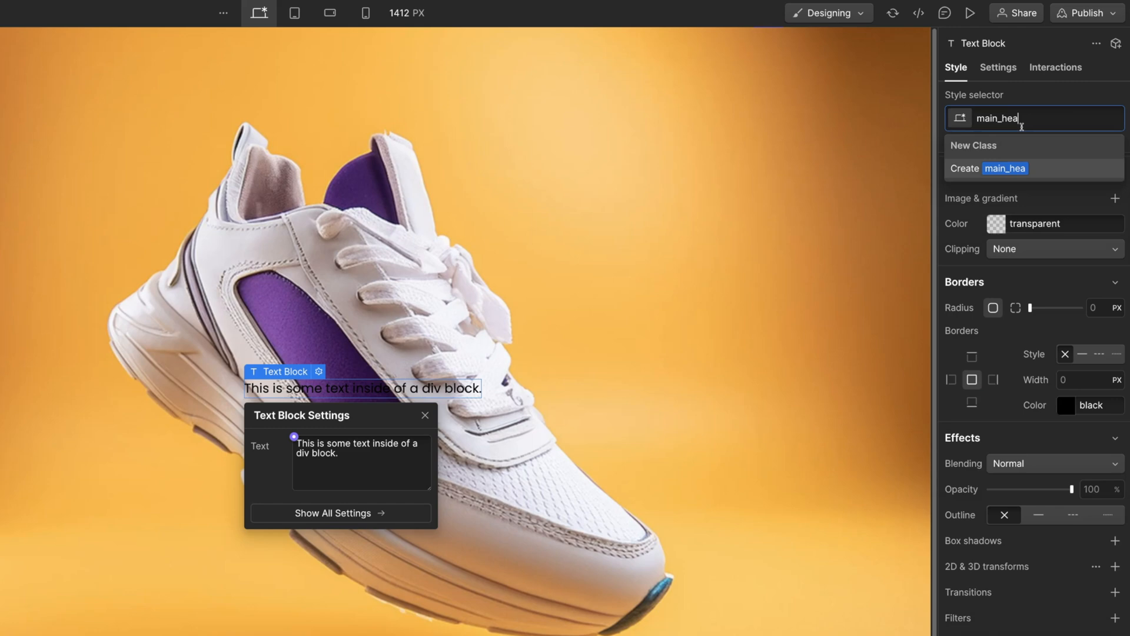
pyautogui.write('ding')
pyautogui.press('Return')
pyautogui.press('Escape')
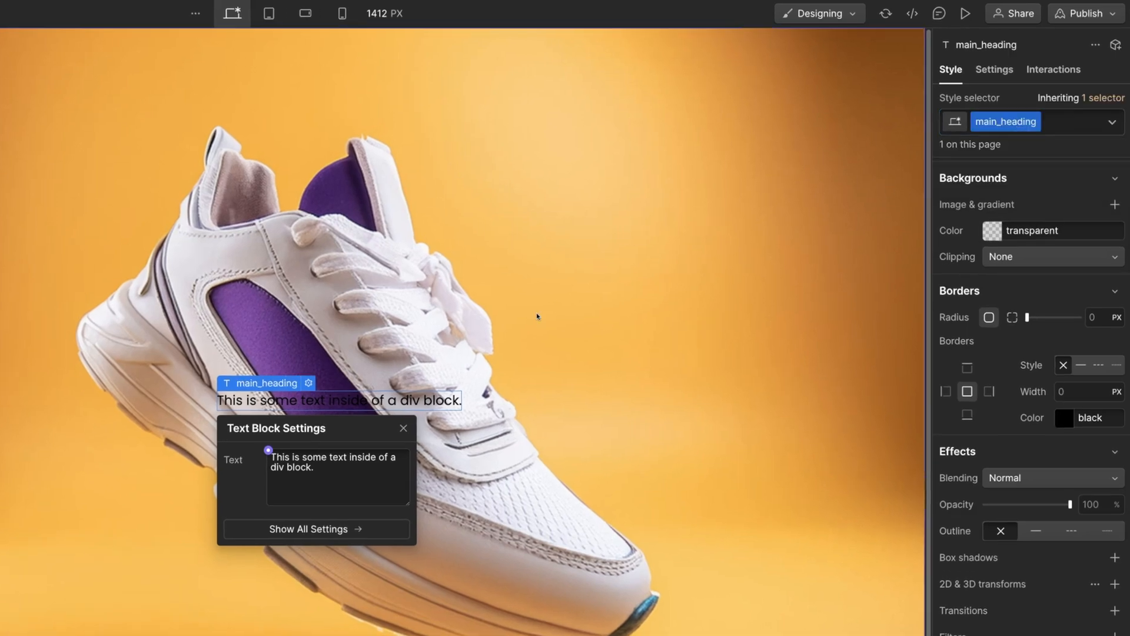
# - Connect the main_heading text to the Name field of the Sneakers collection
pyautogui.click(268, 450)
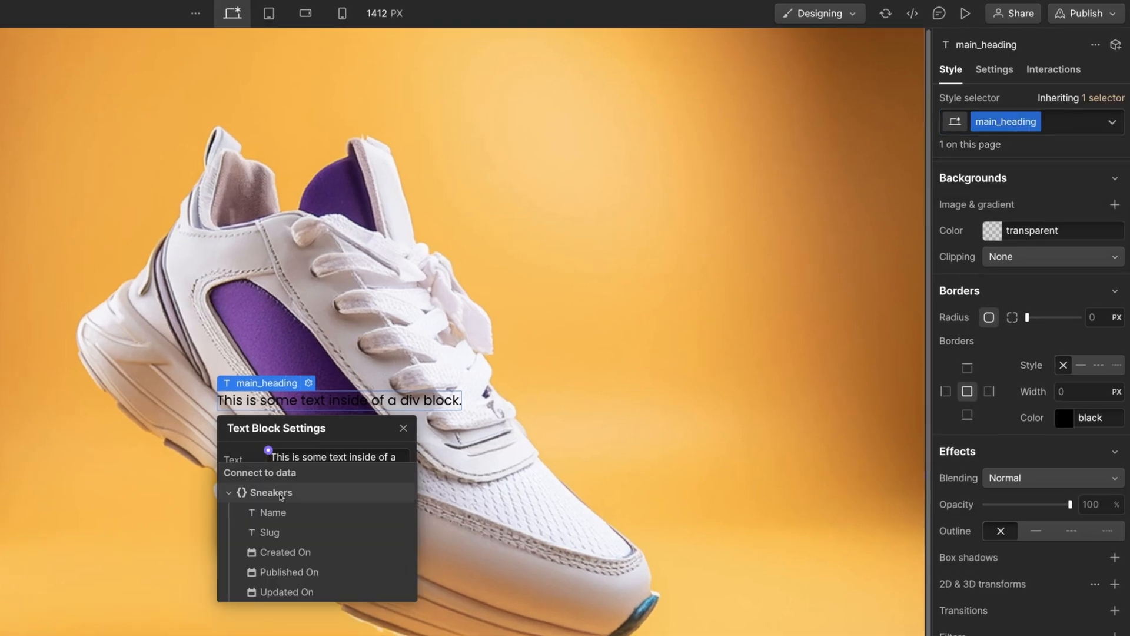
pyautogui.click(272, 512)
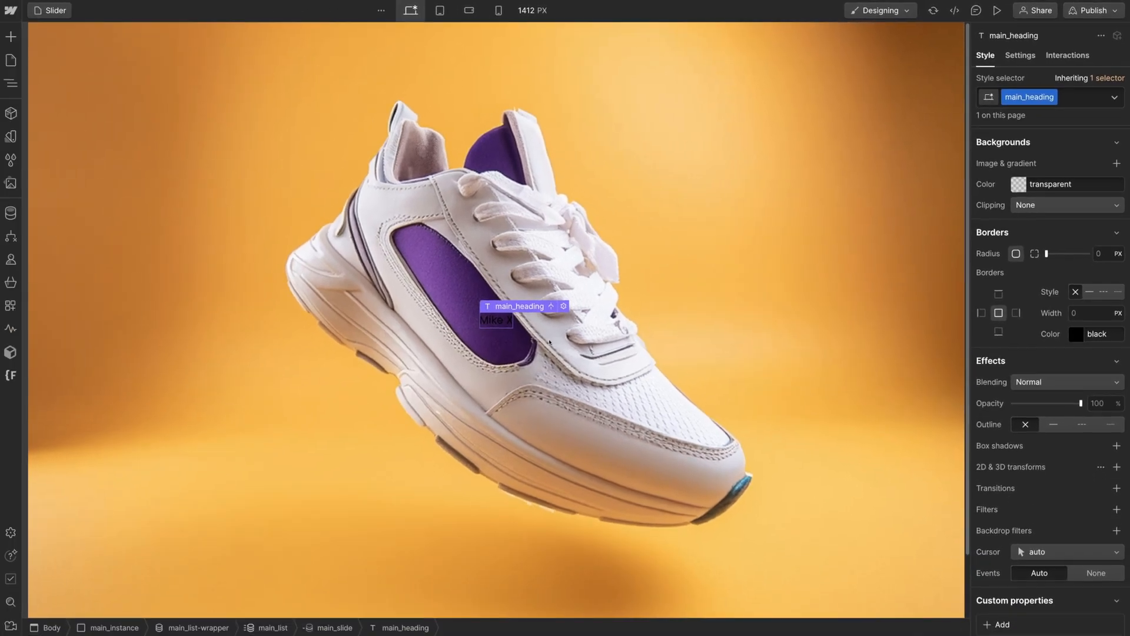
pyautogui.scroll(7, 1005, 311)
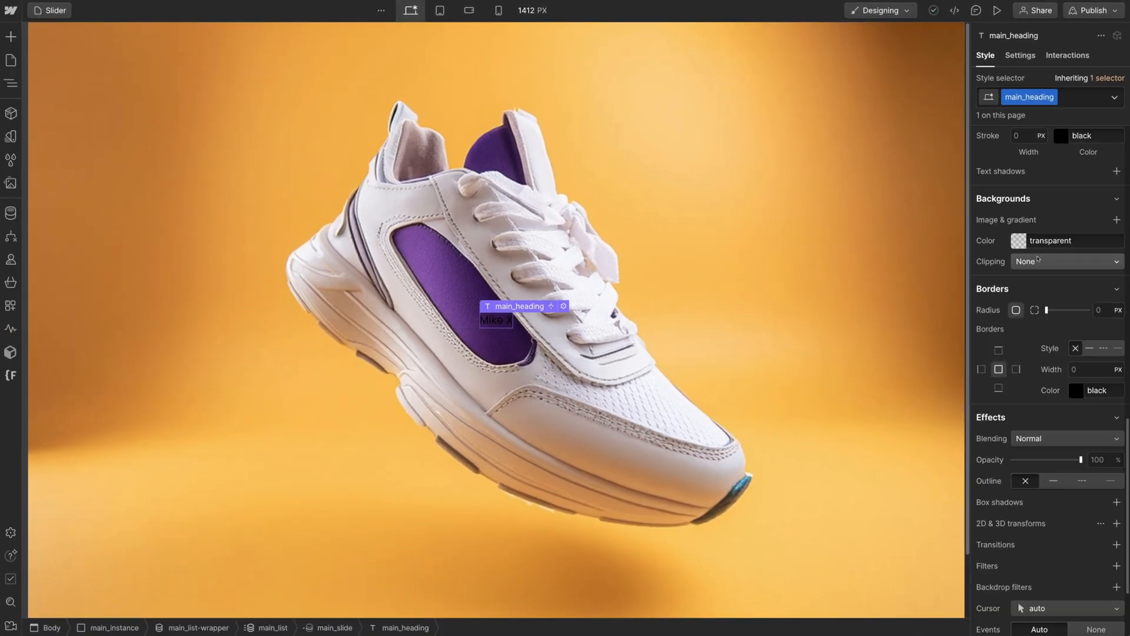
pyautogui.scroll(8, 1004, 310)
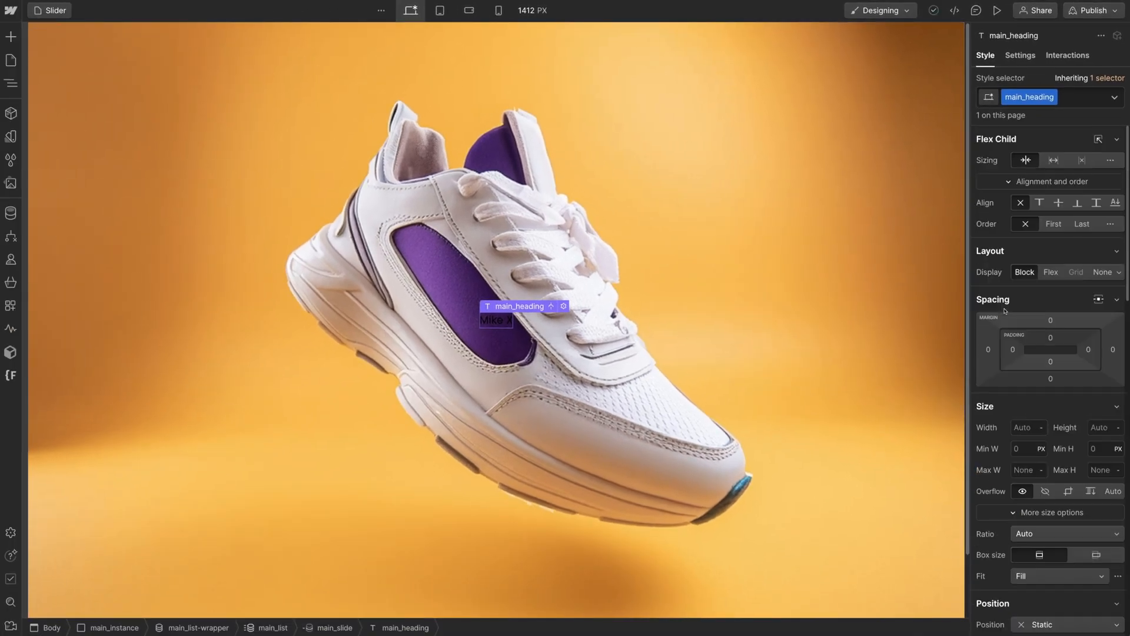
# - Set the font color of the main_slide element to the White variable
pyautogui.click(11, 83)
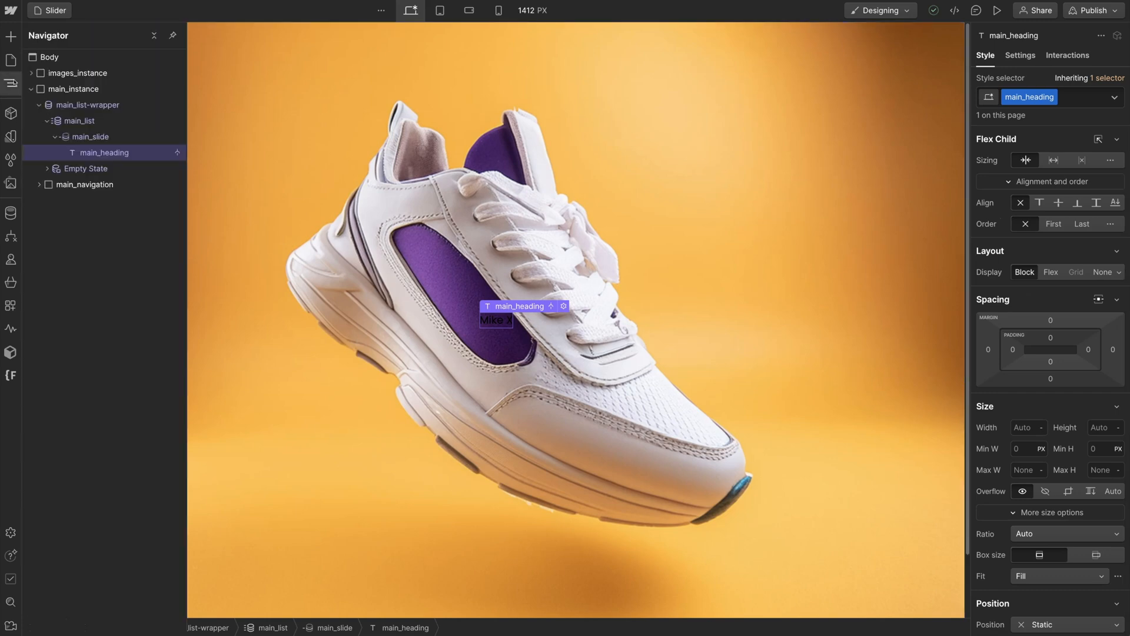
pyautogui.click(109, 137)
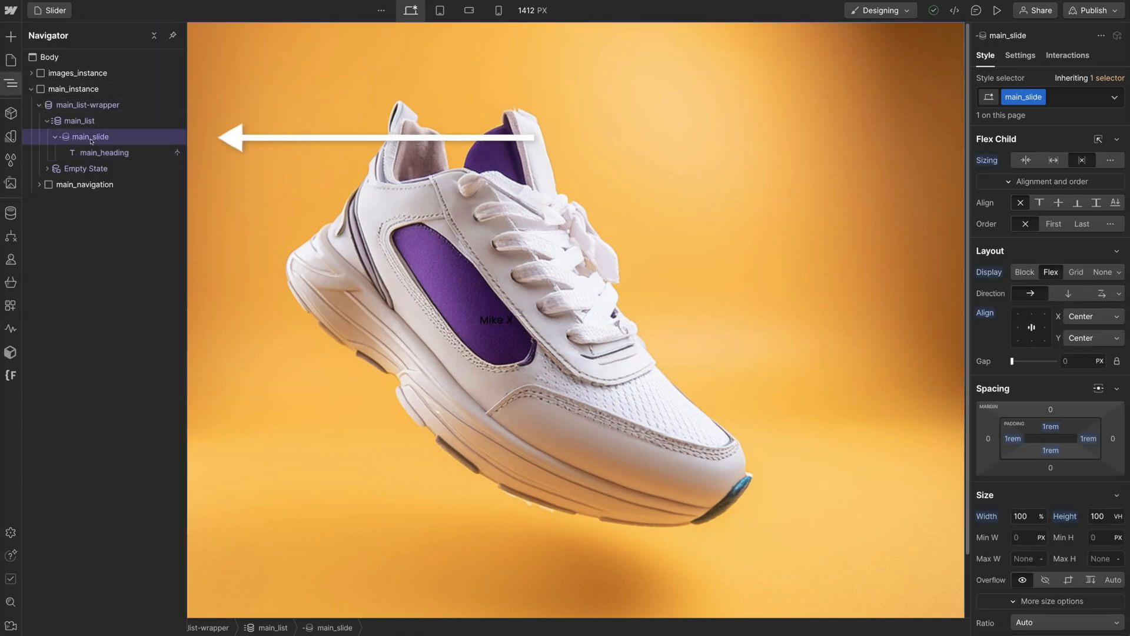
pyautogui.click(13, 85)
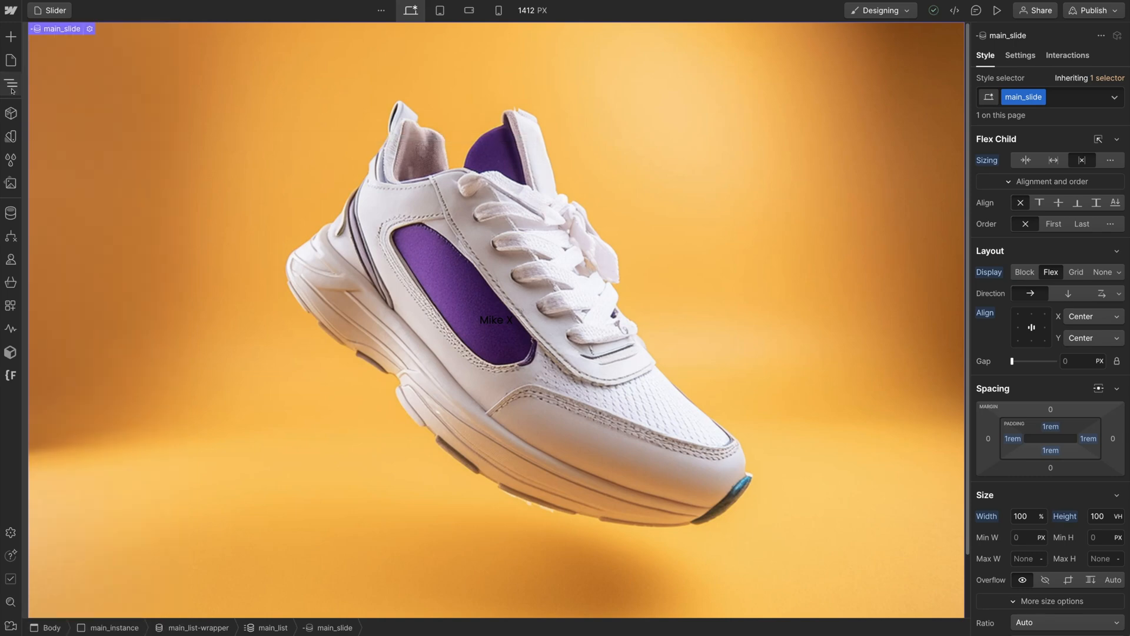
pyautogui.scroll(-8, 1036, 462)
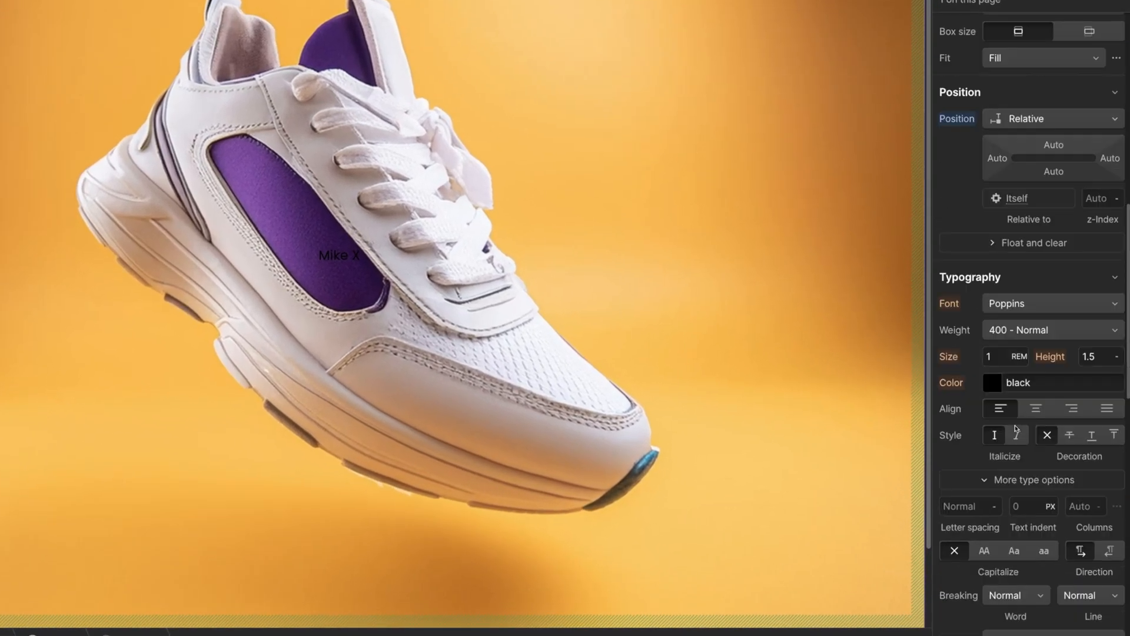
pyautogui.click(992, 382)
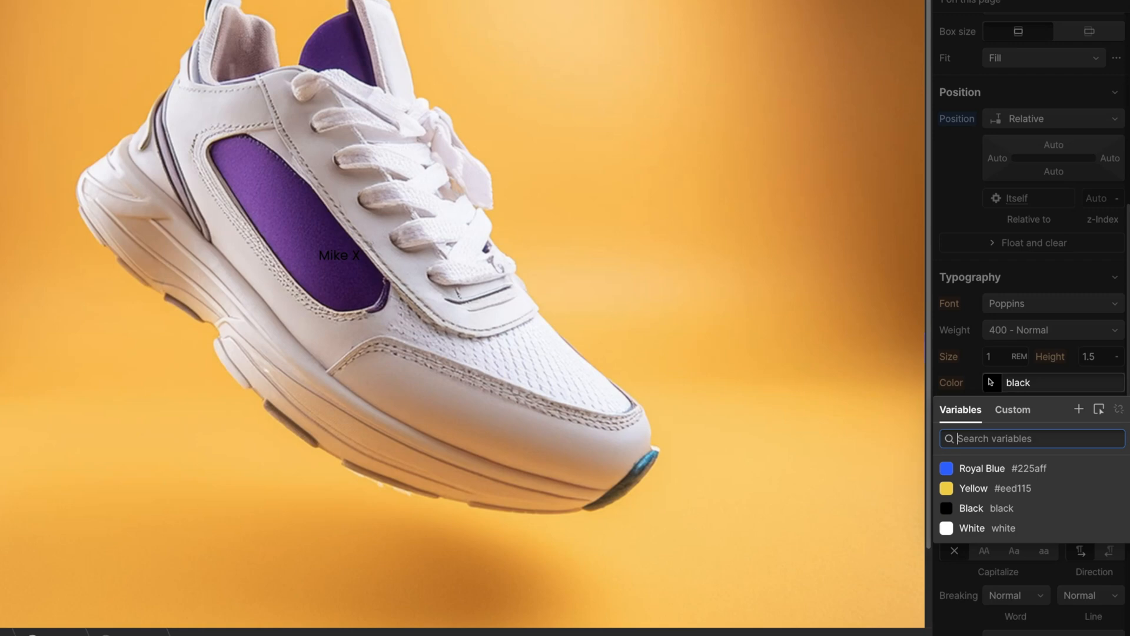
pyautogui.click(986, 529)
# - Style the main_slide text at 6 REM with 600 - Semi Bold weight and all-caps letters
pyautogui.click(1000, 359)
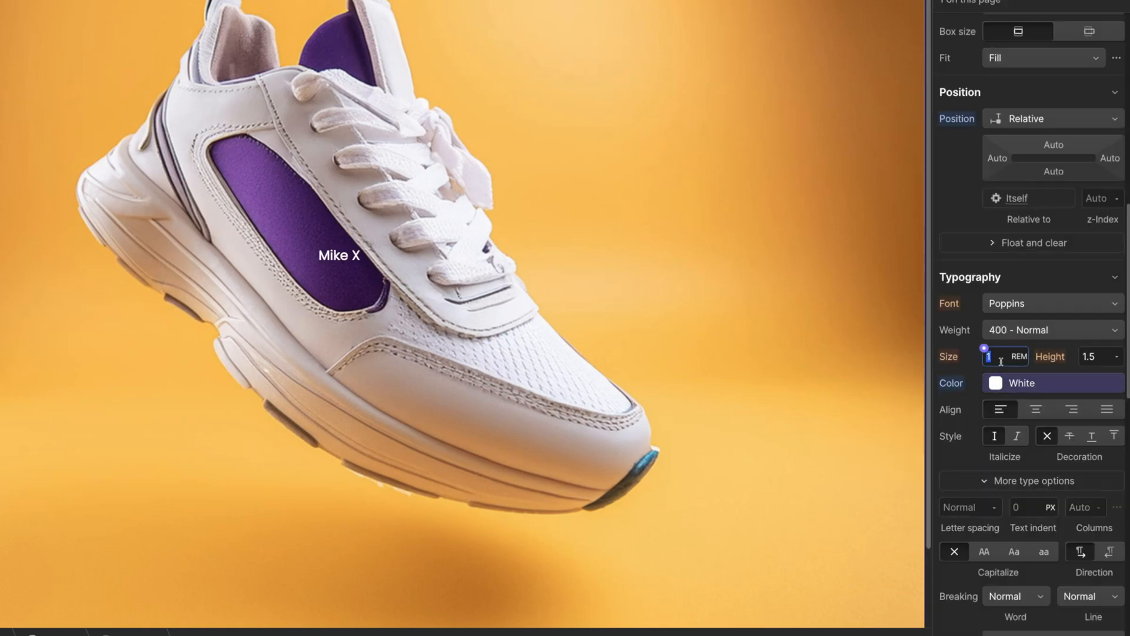
pyautogui.write('5')
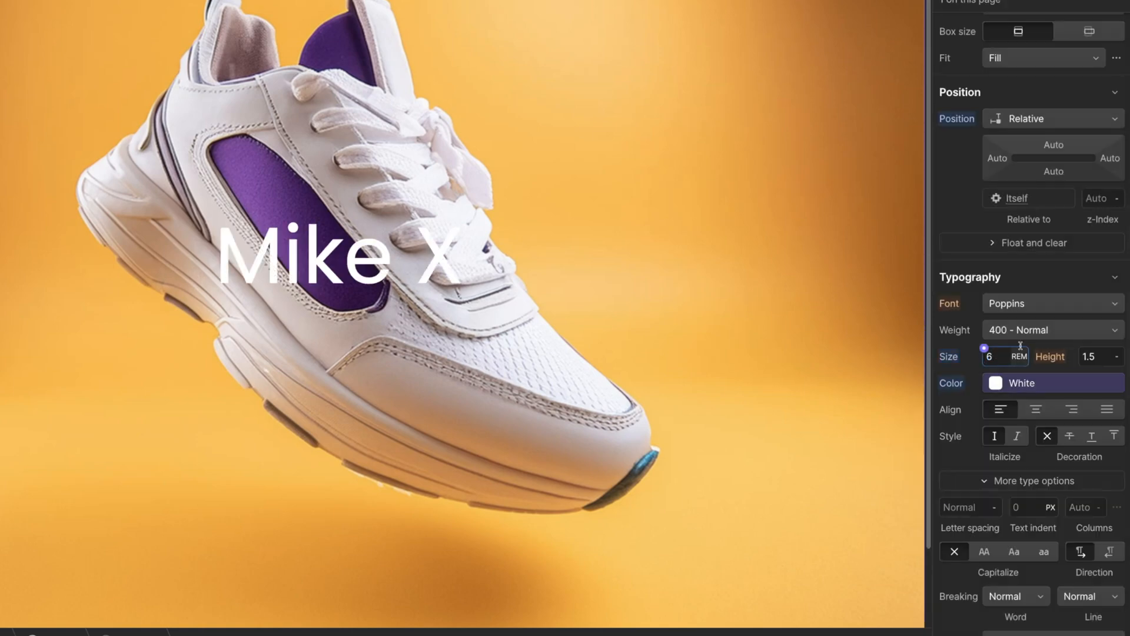
pyautogui.click(1031, 331)
pyautogui.click(1031, 368)
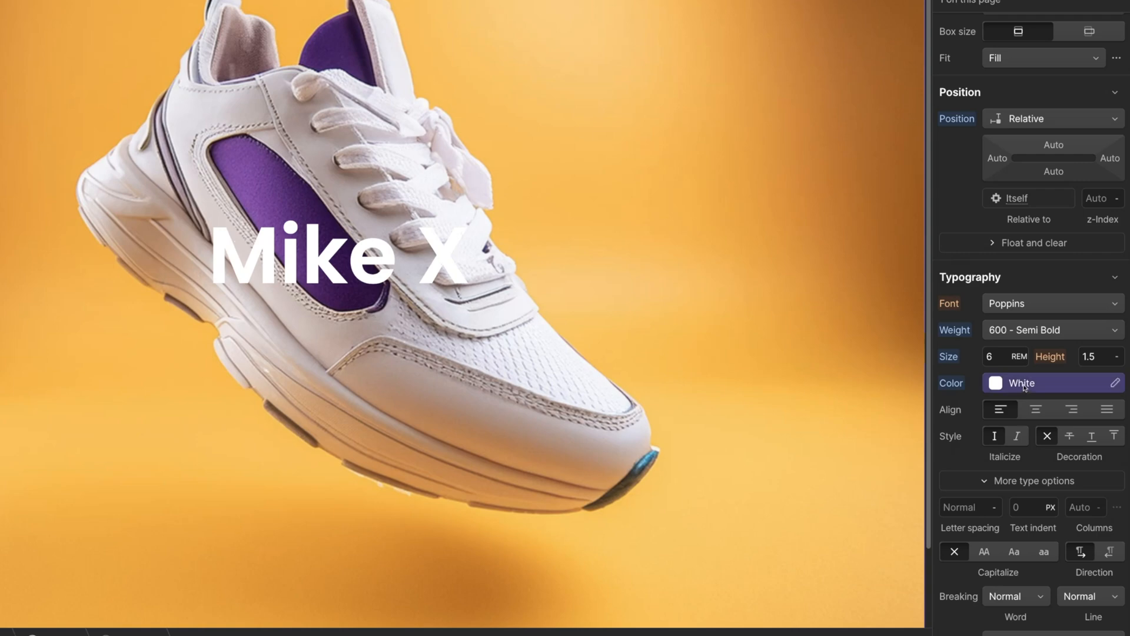
pyautogui.click(984, 551)
# - Set the opacity of main_slide to 30%
pyautogui.scroll(-10, 989, 550)
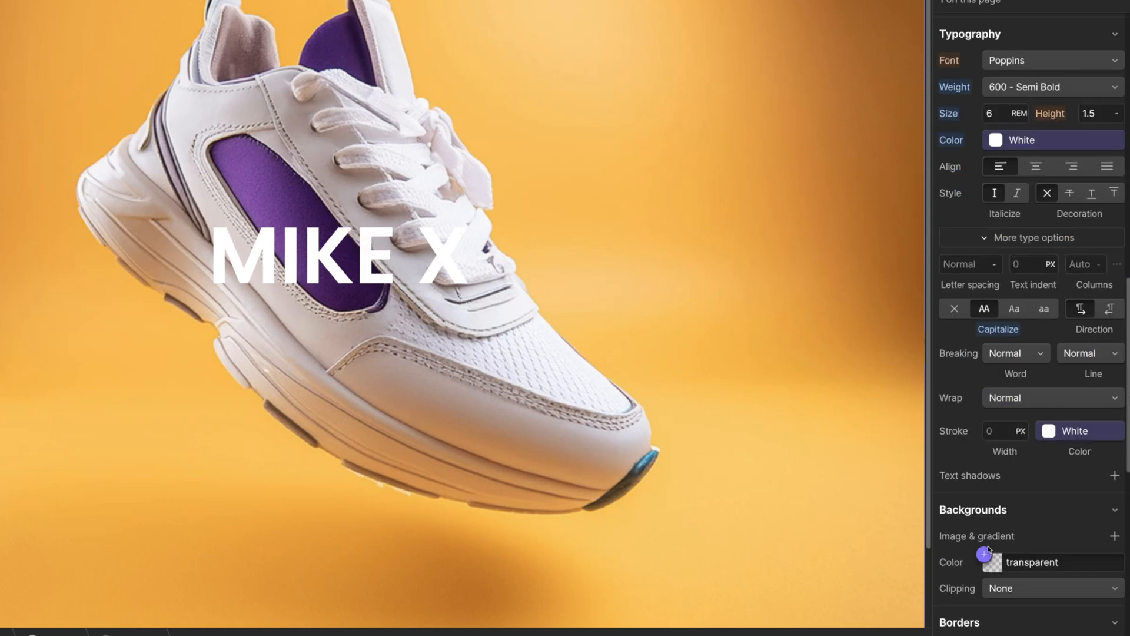
pyautogui.scroll(-4, 989, 549)
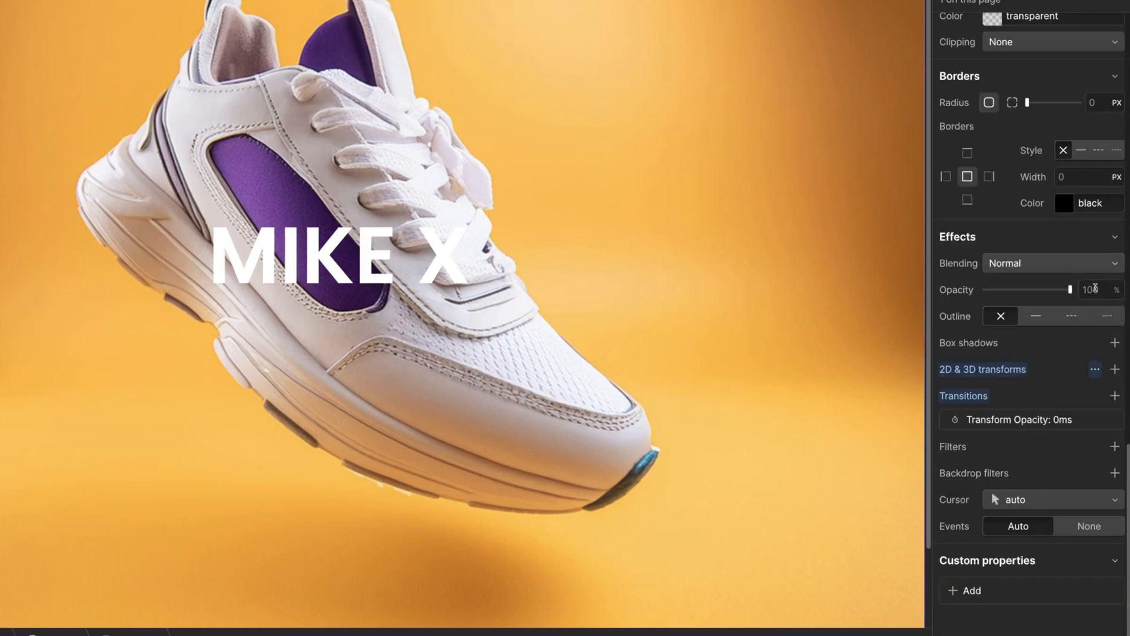
pyautogui.click(1096, 288)
pyautogui.write('30')
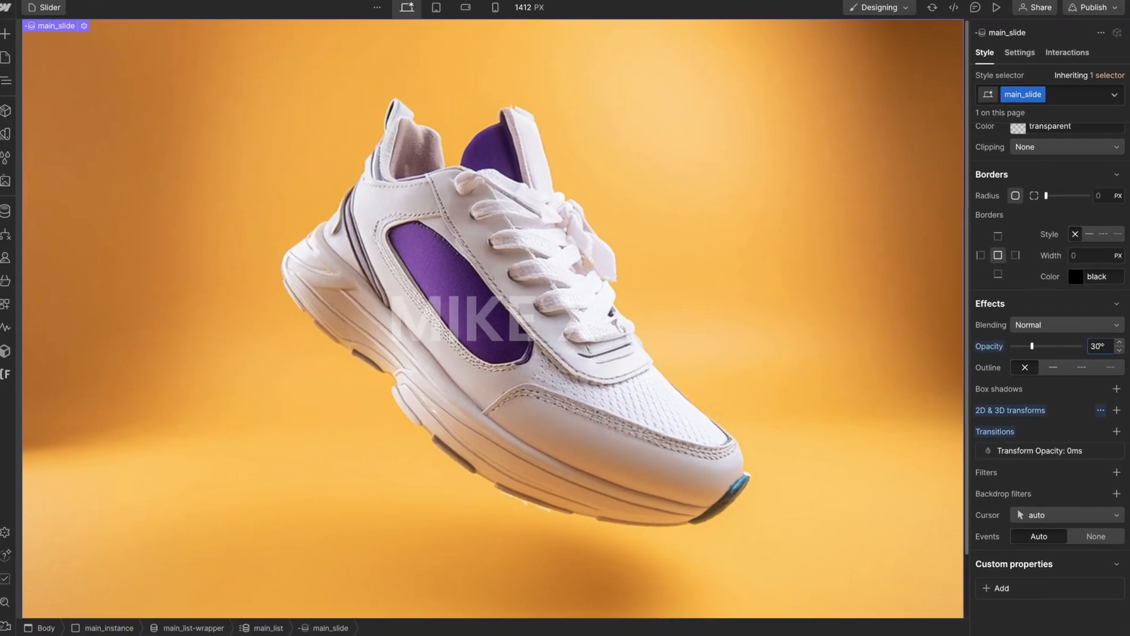
pyautogui.press('Return')
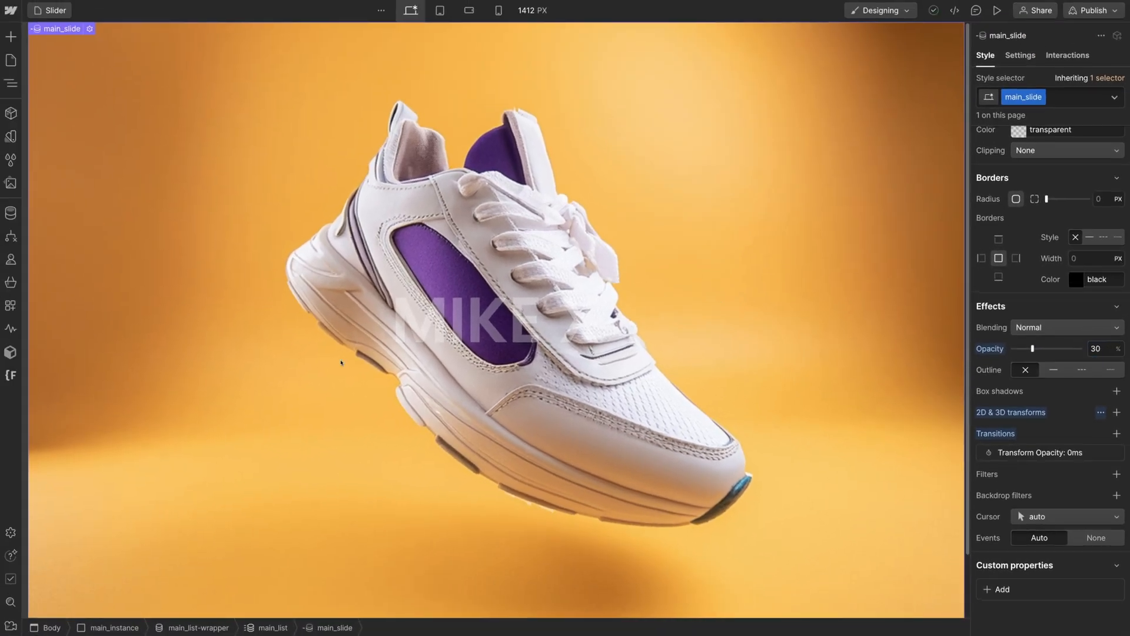
# - Set the width of the main_list-wrapper element to 50%
pyautogui.click(11, 83)
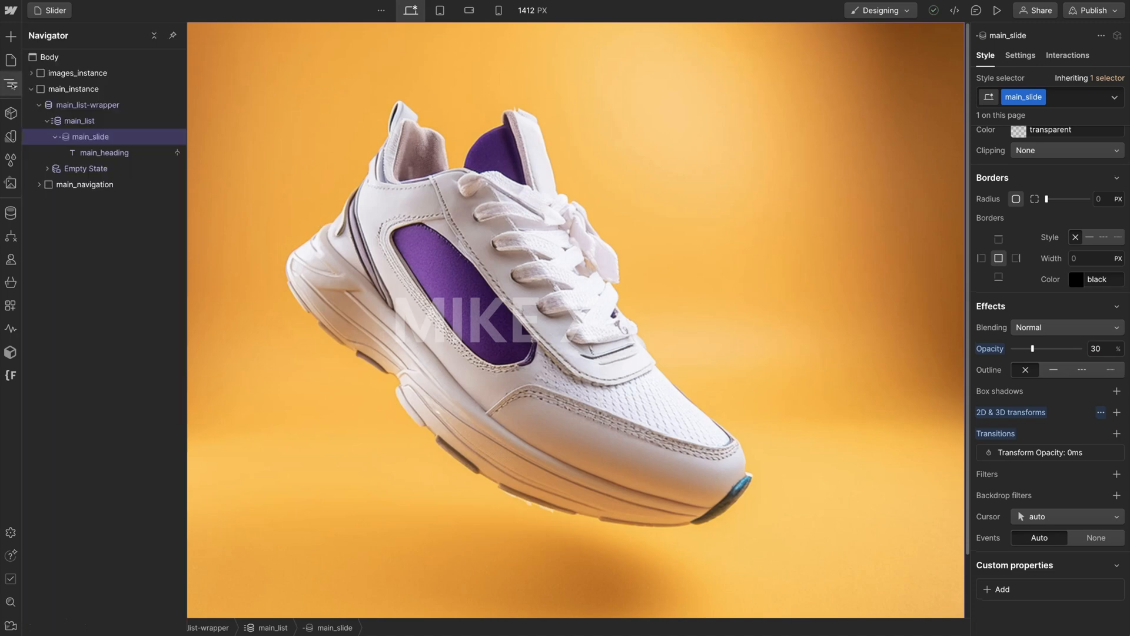
pyautogui.click(70, 104)
pyautogui.click(37, 105)
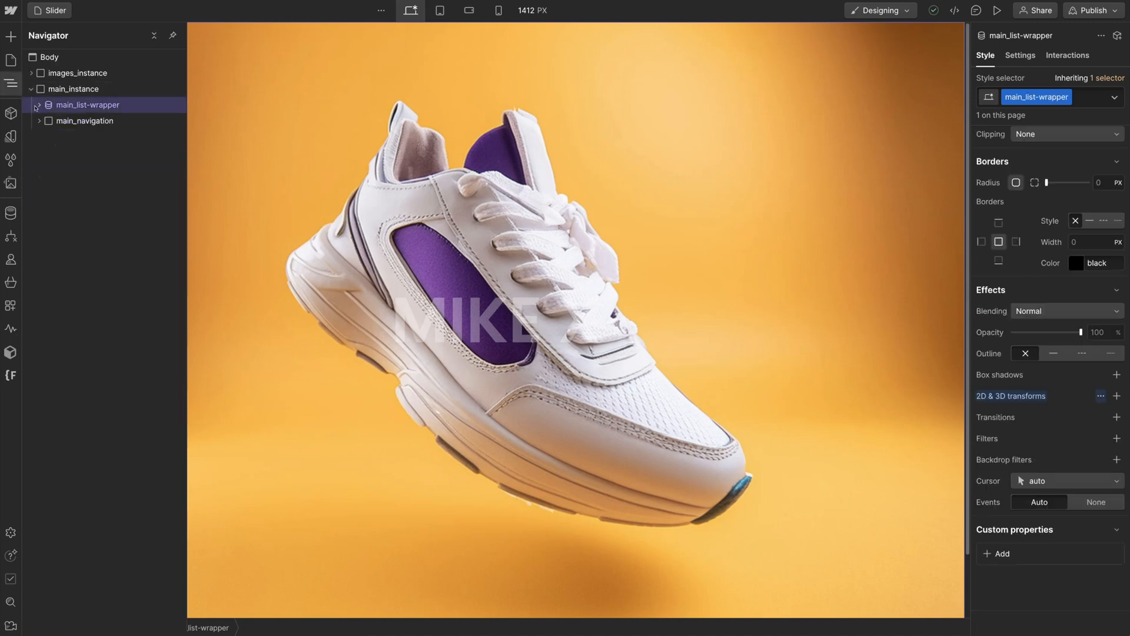
pyautogui.click(17, 89)
pyautogui.scroll(12, 1027, 246)
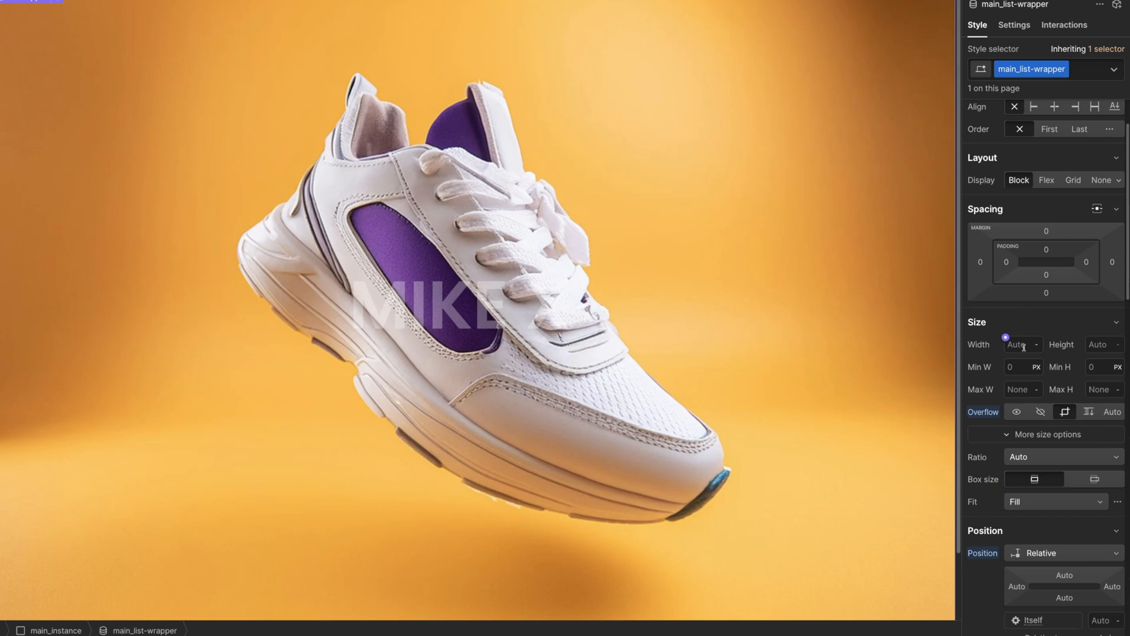
pyautogui.click(1031, 359)
pyautogui.write('50')
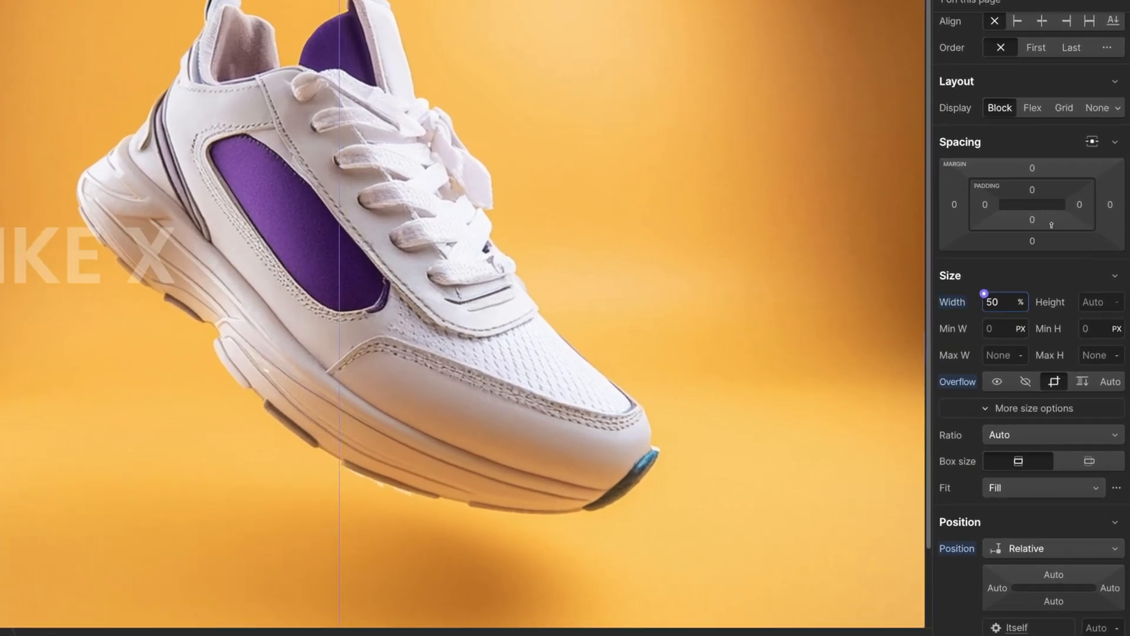
# - Center main_list-wrapper horizontally with auto side margins and set its overflow to visible
pyautogui.click(1091, 143)
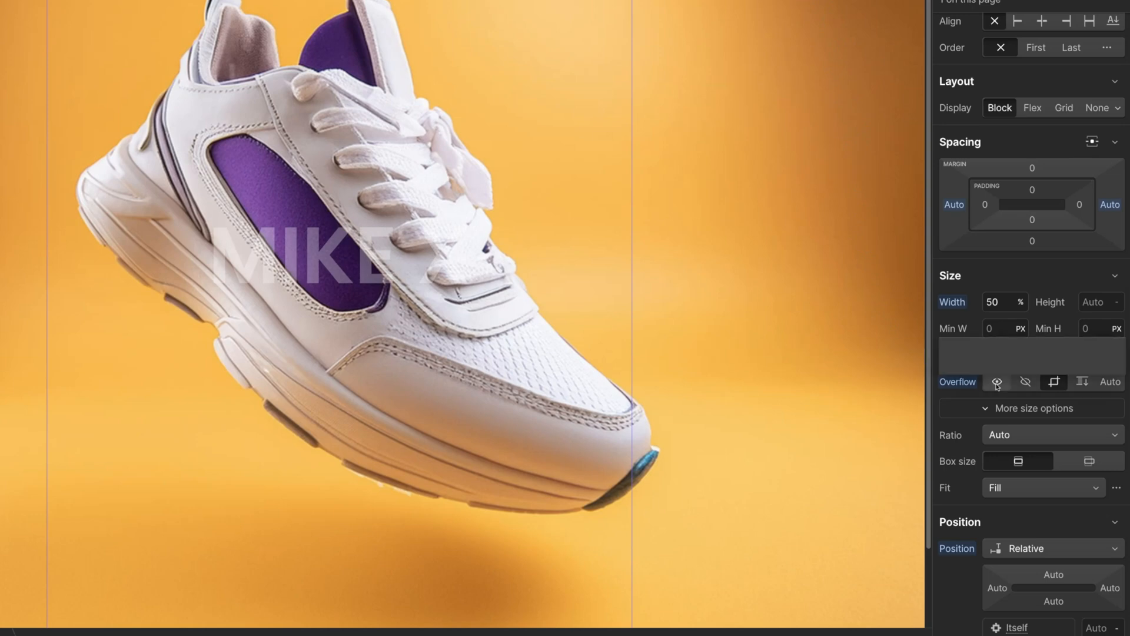
pyautogui.click(997, 383)
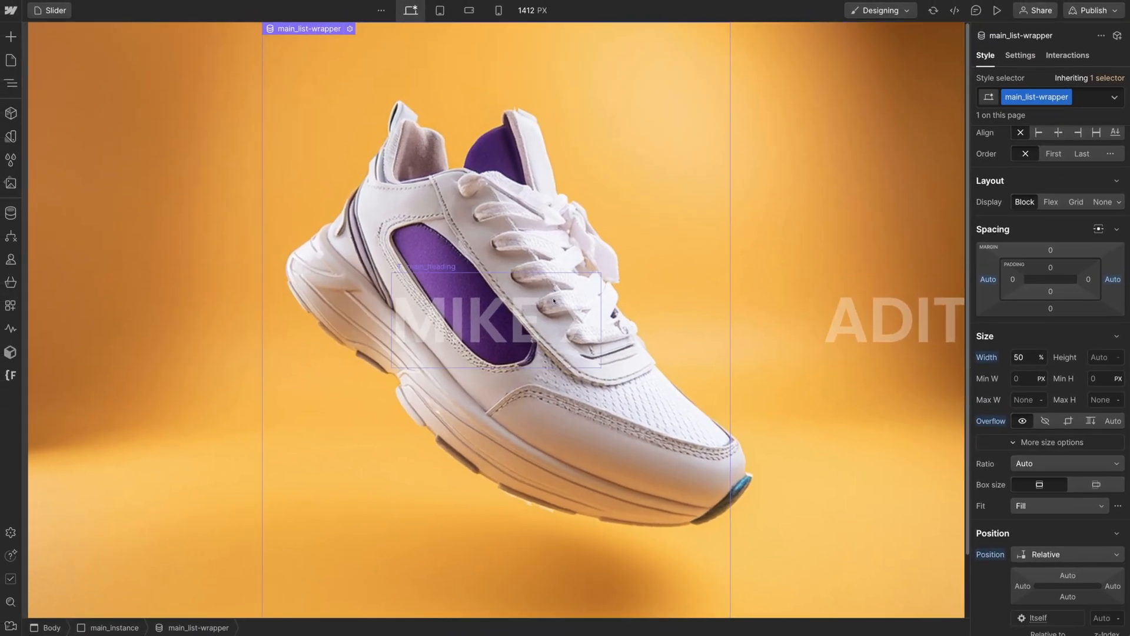
# - Publish the site to staging and open the published tutorial-slider.webflow.io page
pyautogui.click(1113, 16)
pyautogui.click(379, 360)
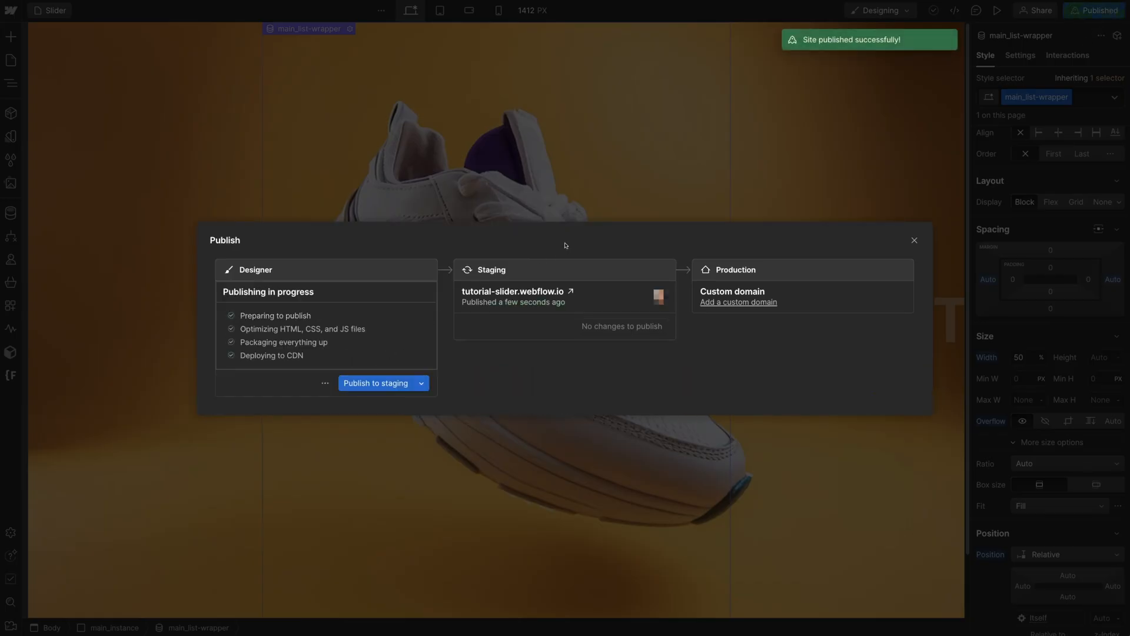
pyautogui.click(570, 314)
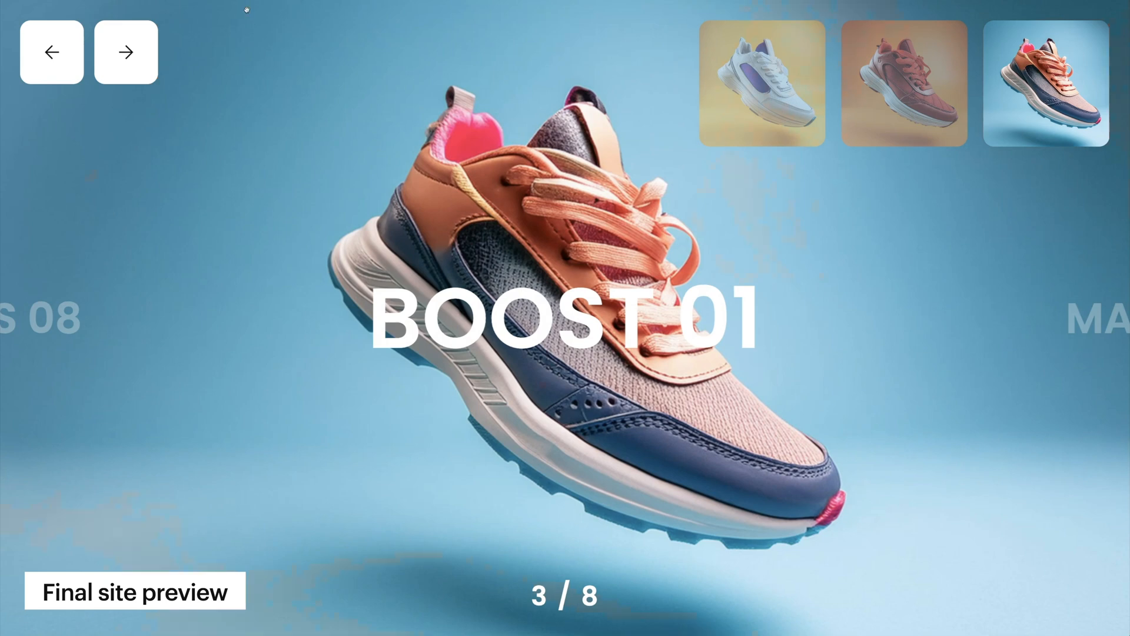
# - Swipe through the slides of the final site preview and inspect the active slide's classes in the developer tools
pyautogui.moveTo(447, 306); pyautogui.dragTo(579, 320)
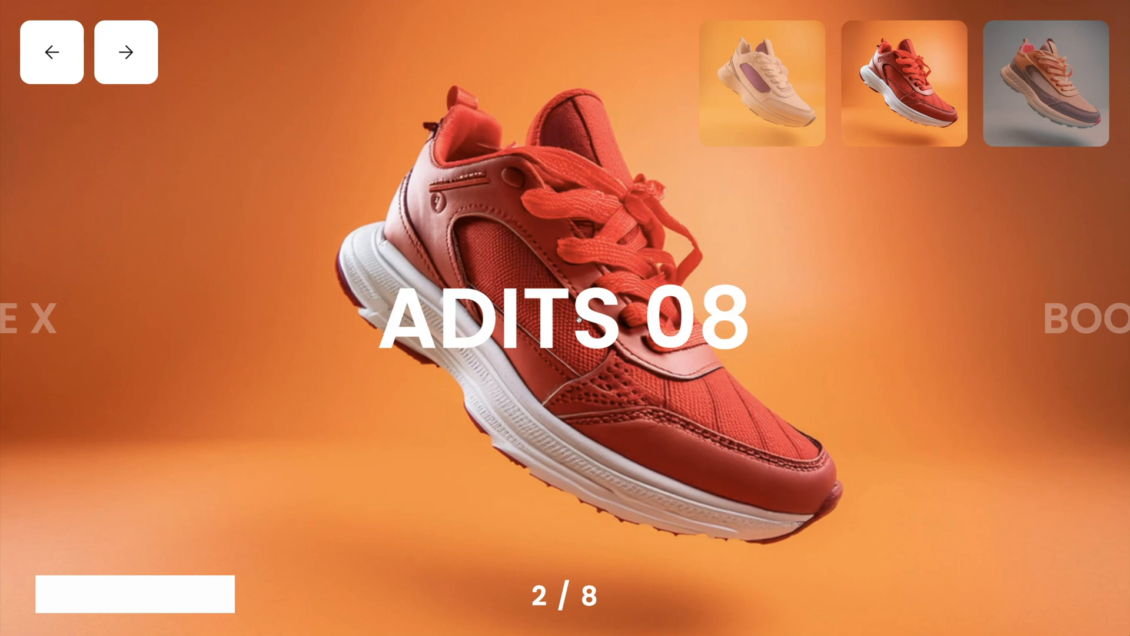
pyautogui.moveTo(579, 320); pyautogui.dragTo(689, 318)
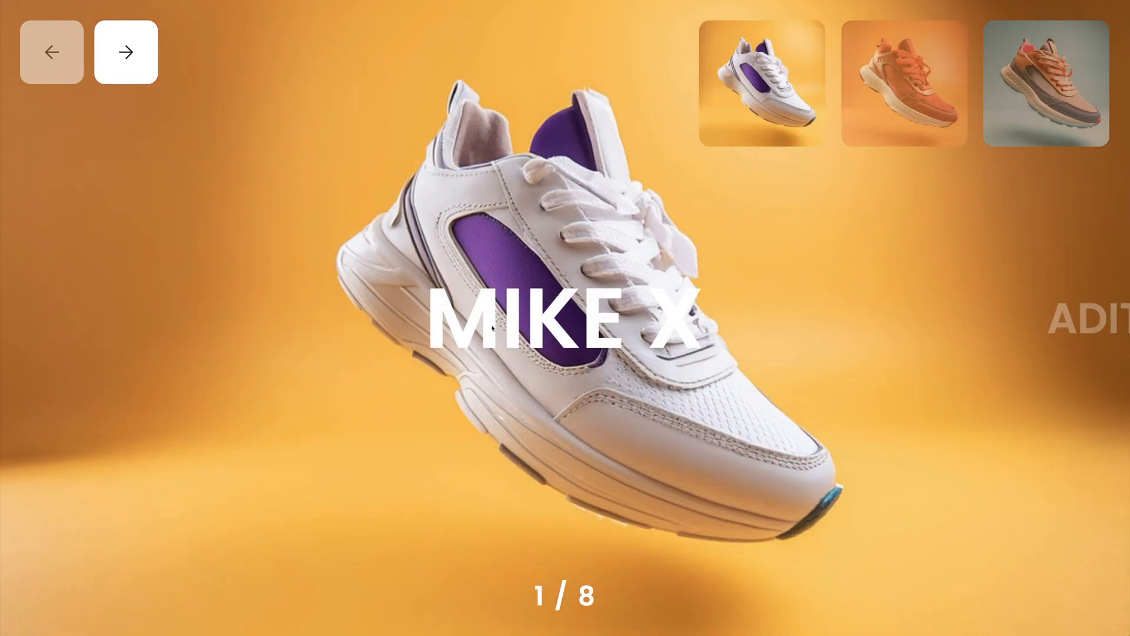
pyautogui.moveTo(543, 327); pyautogui.dragTo(566, 347)
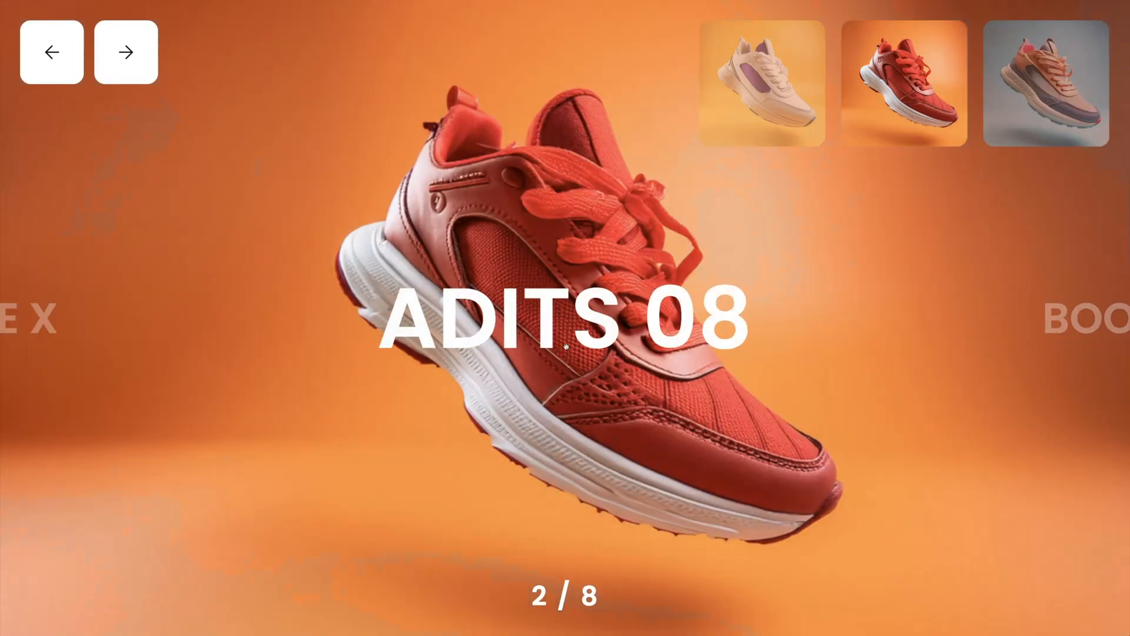
pyautogui.rightClick(567, 245)
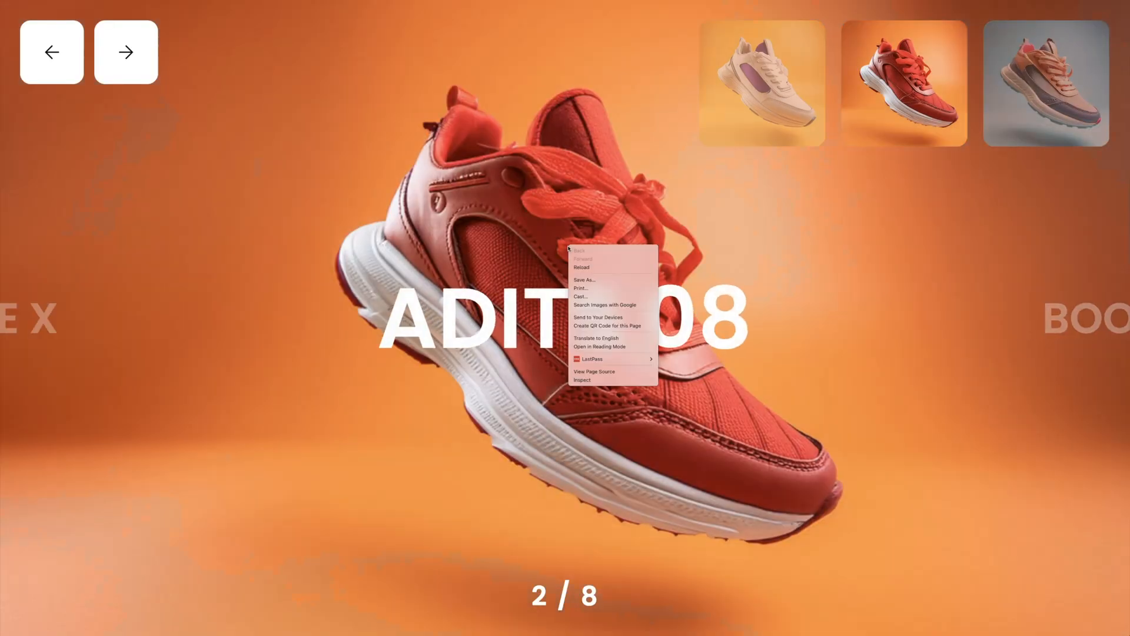
pyautogui.click(588, 382)
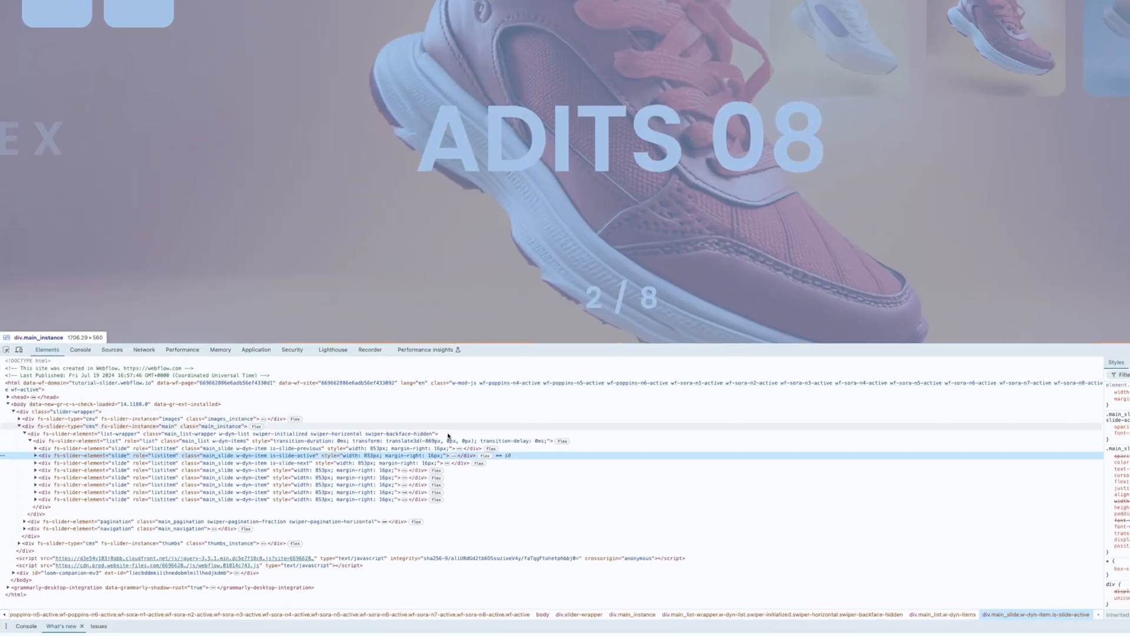
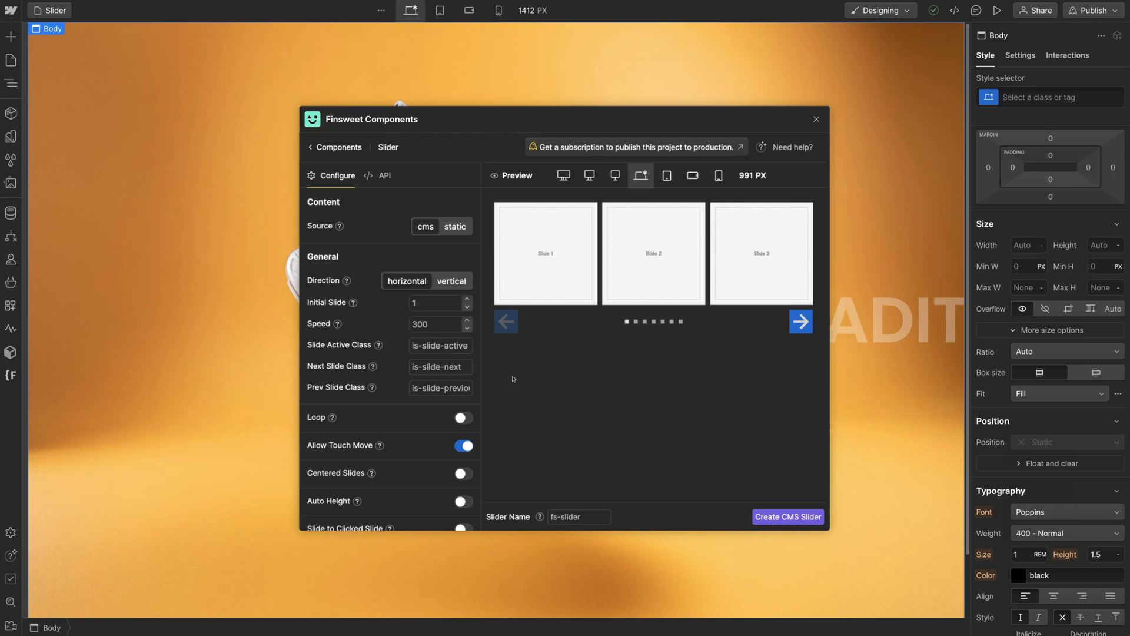
# - Close the Finsweet Components window and add the combo class is-slide-active to main_slide inside main_list
pyautogui.click(816, 119)
pyautogui.click(10, 84)
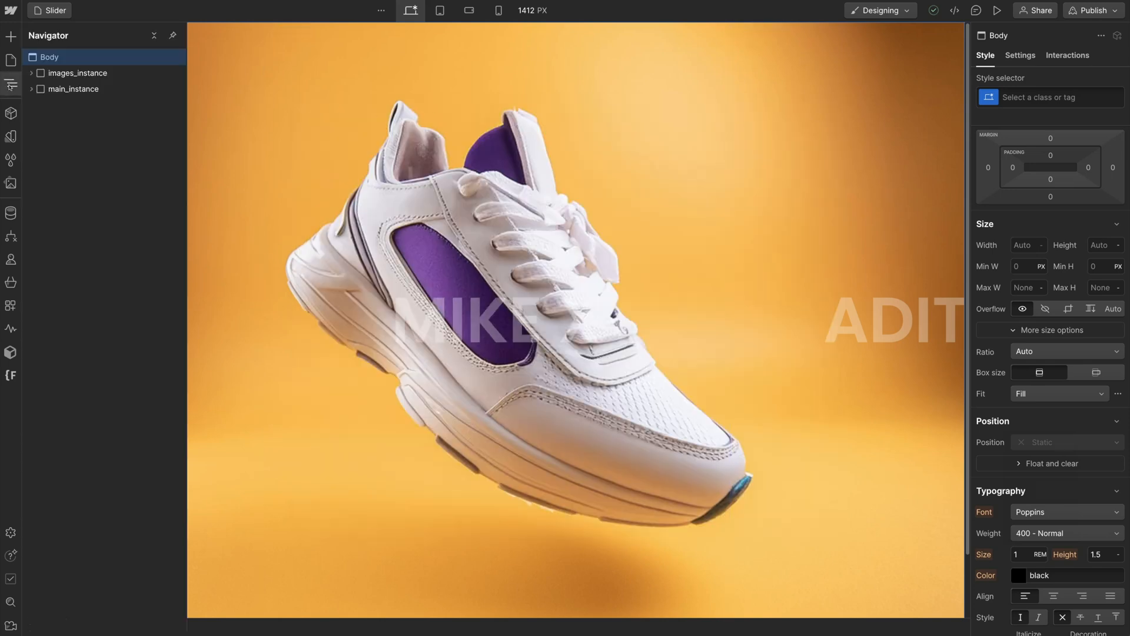
pyautogui.click(30, 90)
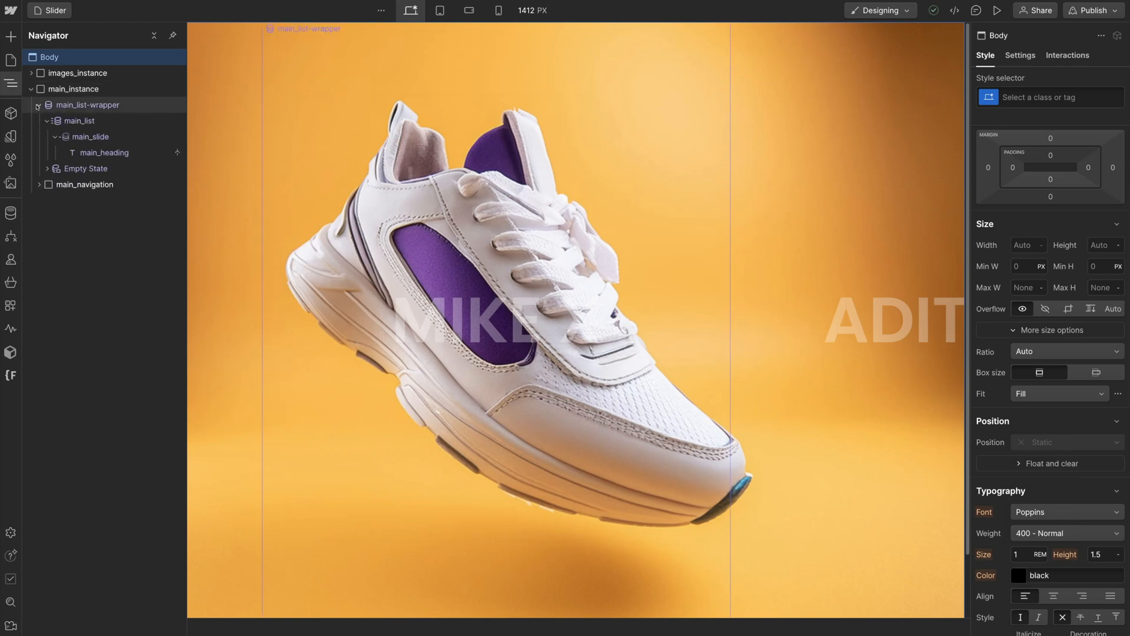
pyautogui.click(83, 140)
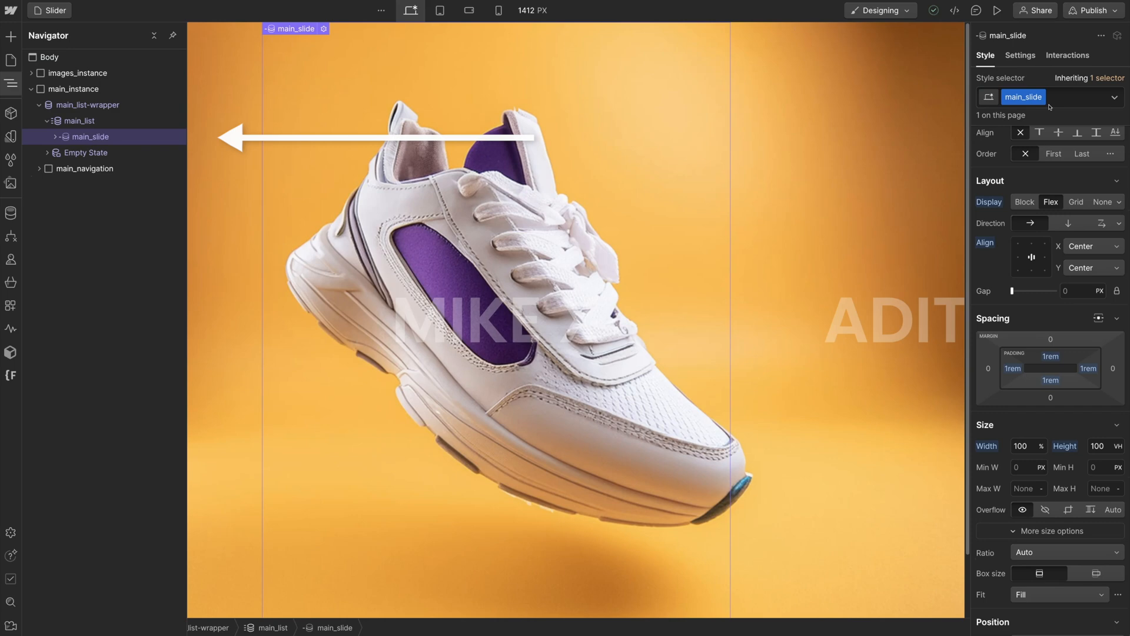
pyautogui.click(1066, 101)
pyautogui.write('is-sli')
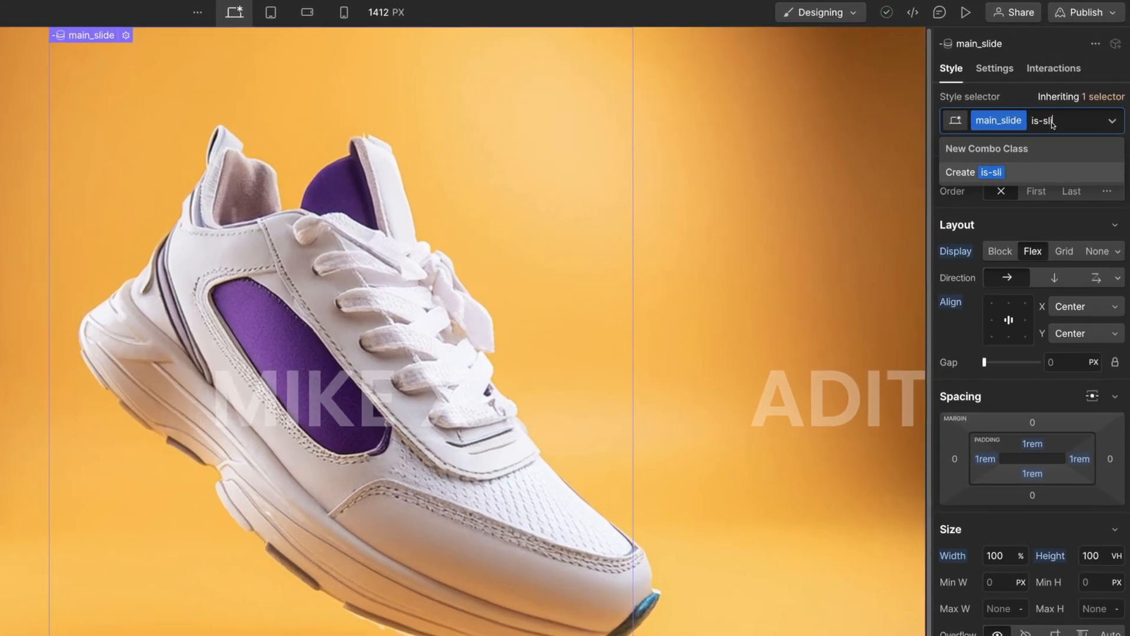
pyautogui.write('de-active')
pyautogui.press('Return')
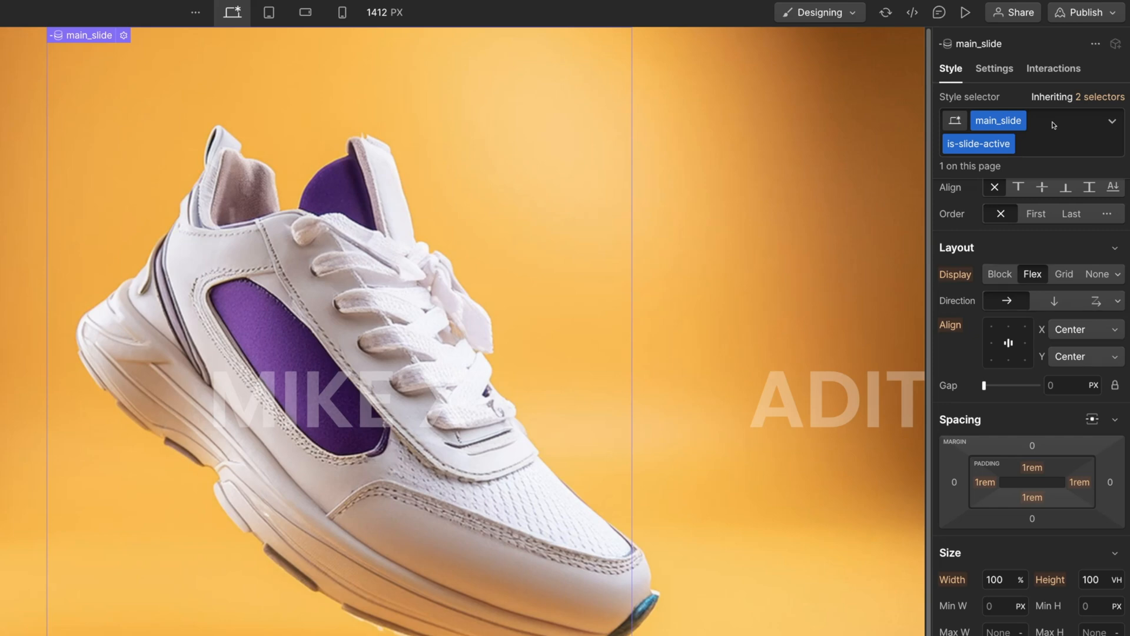
# - Set the is-slide-active combo class to a font size of 8 rem and an opacity of 100%
pyautogui.scroll(-10, 1030, 439)
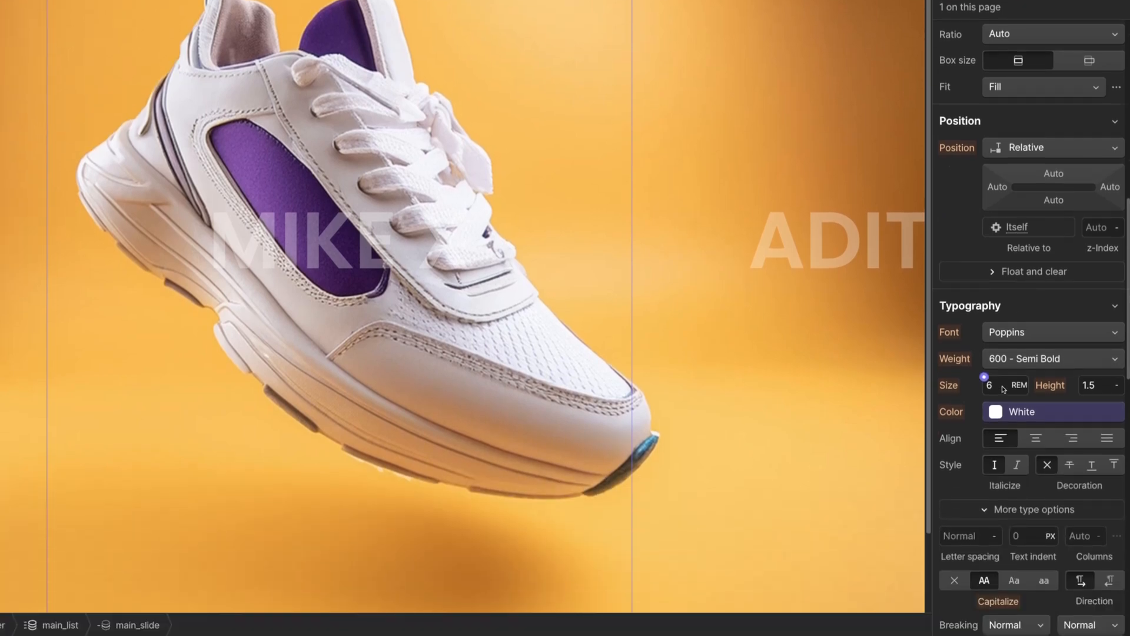
pyautogui.click(1004, 389)
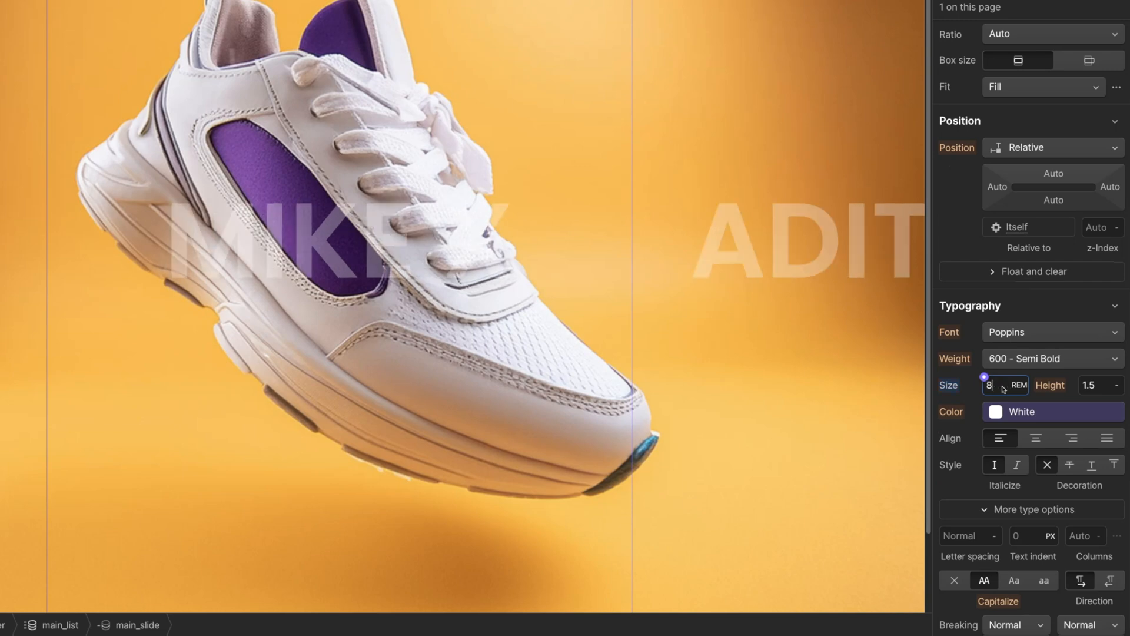
pyautogui.scroll(-10, 1004, 388)
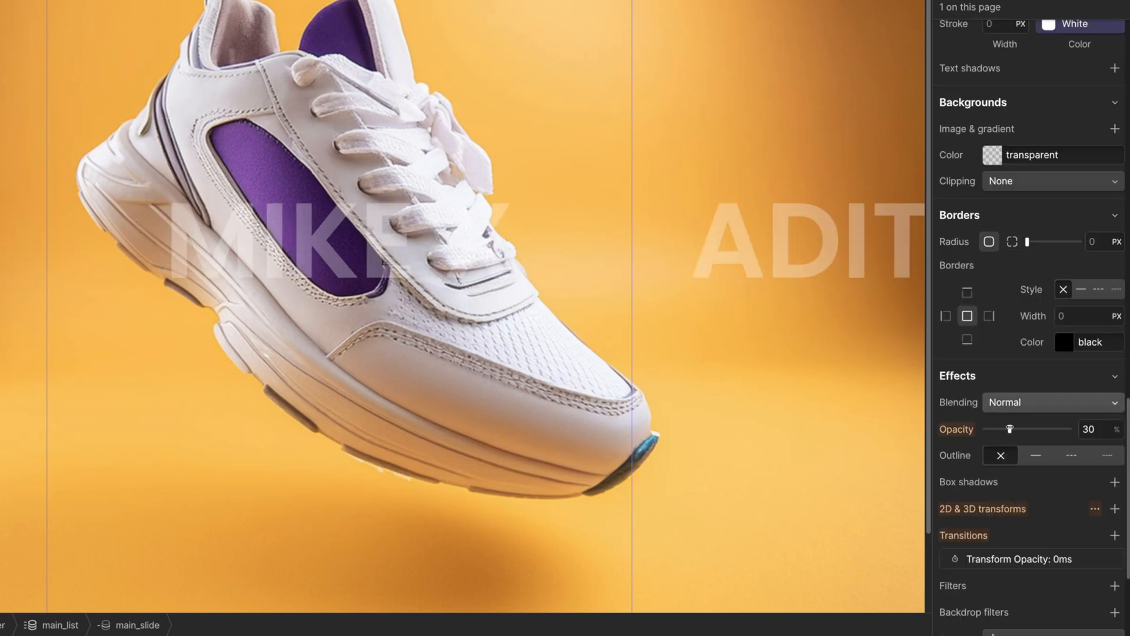
pyautogui.moveTo(1010, 429); pyautogui.dragTo(1078, 432)
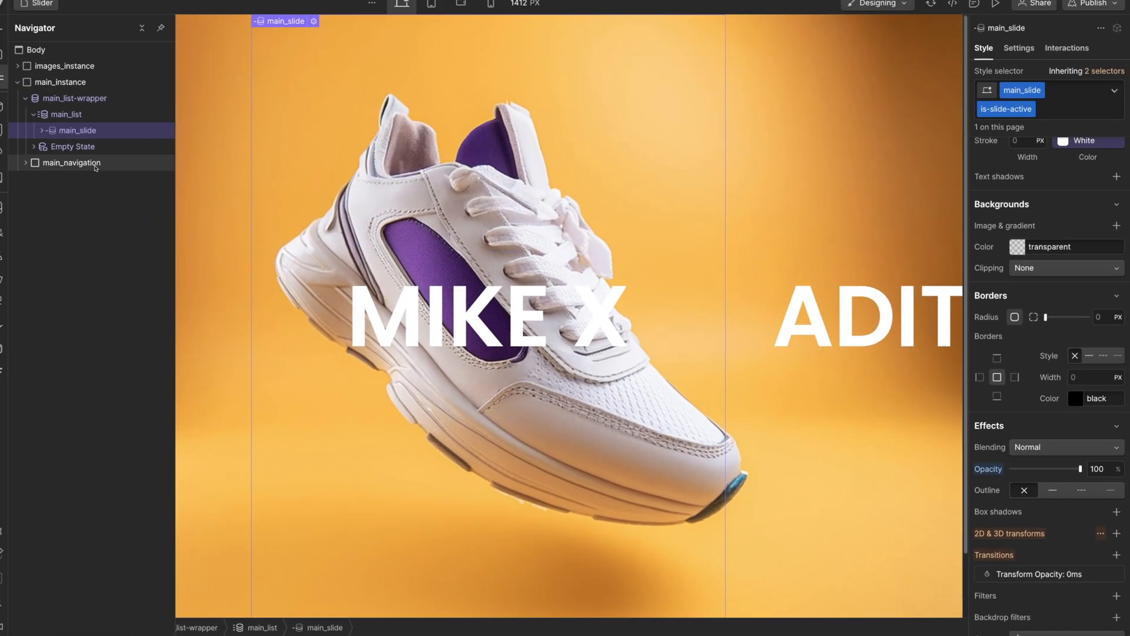
pyautogui.click(56, 137)
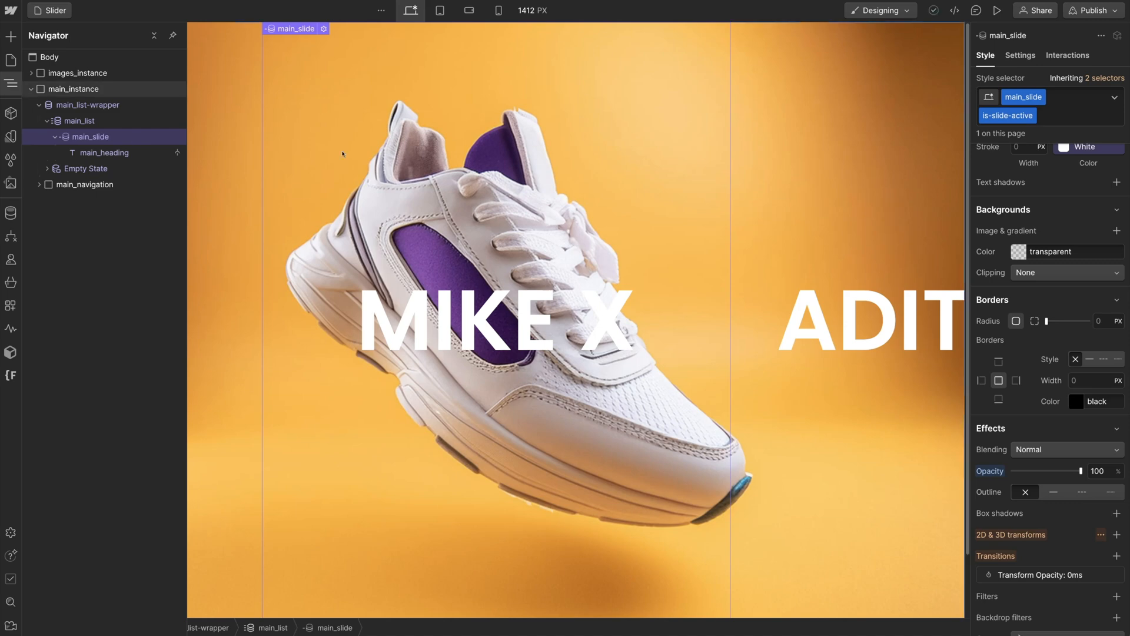
# - Change the base main_slide class's transition to All Properties with an 800 ms duration, and return to the is-slide-active combo class
pyautogui.click(1117, 80)
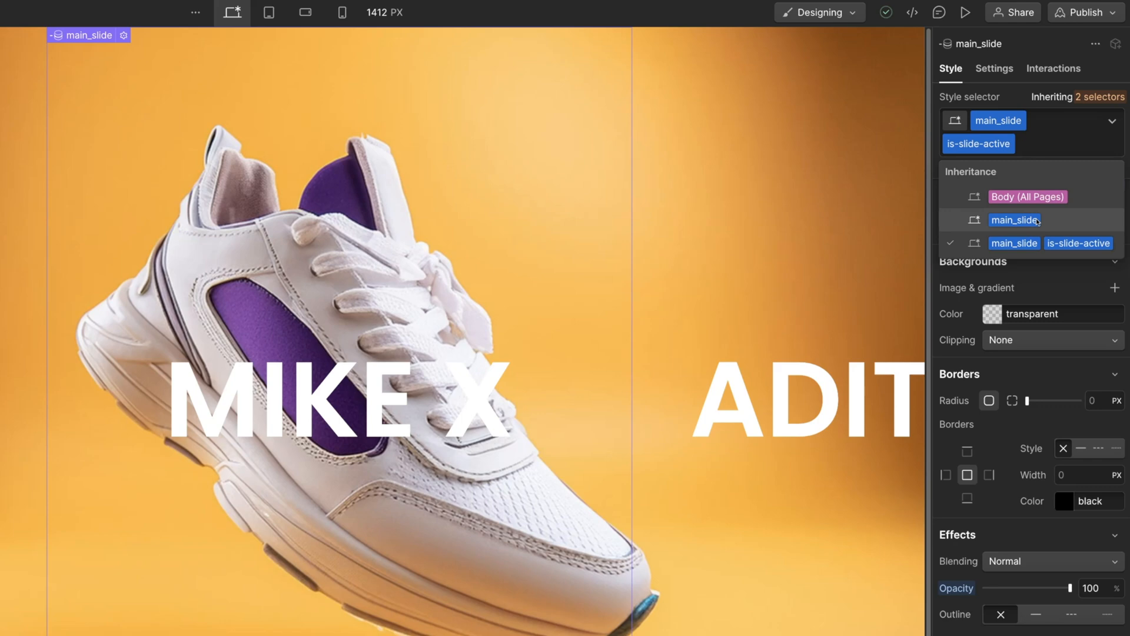
pyautogui.click(1037, 220)
pyautogui.scroll(-2, 1062, 288)
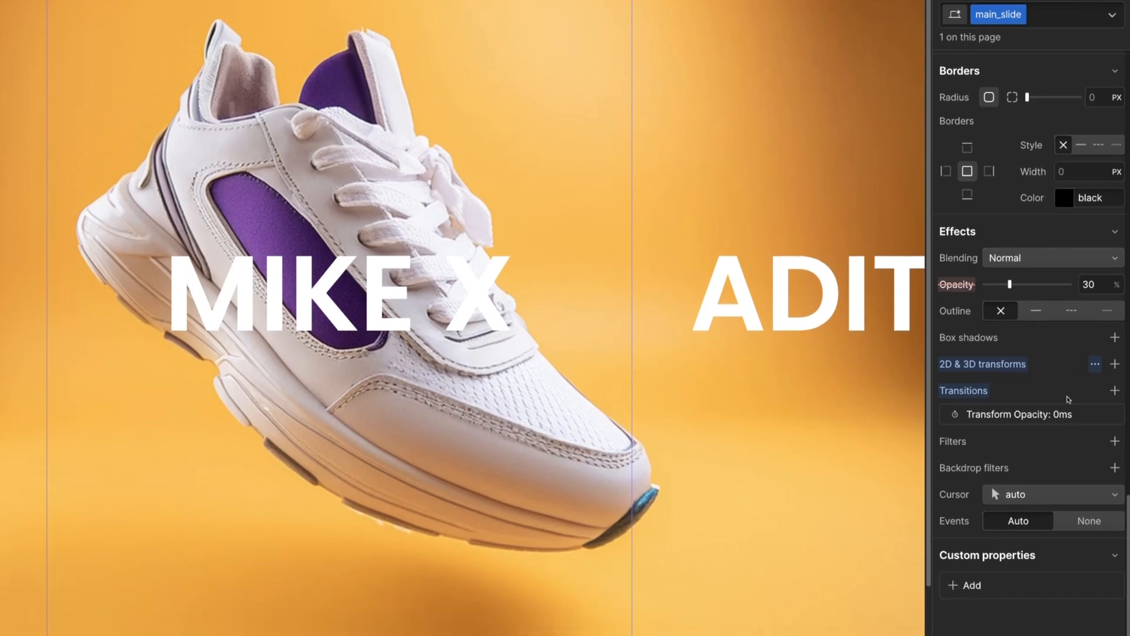
pyautogui.click(1061, 478)
pyautogui.click(1056, 392)
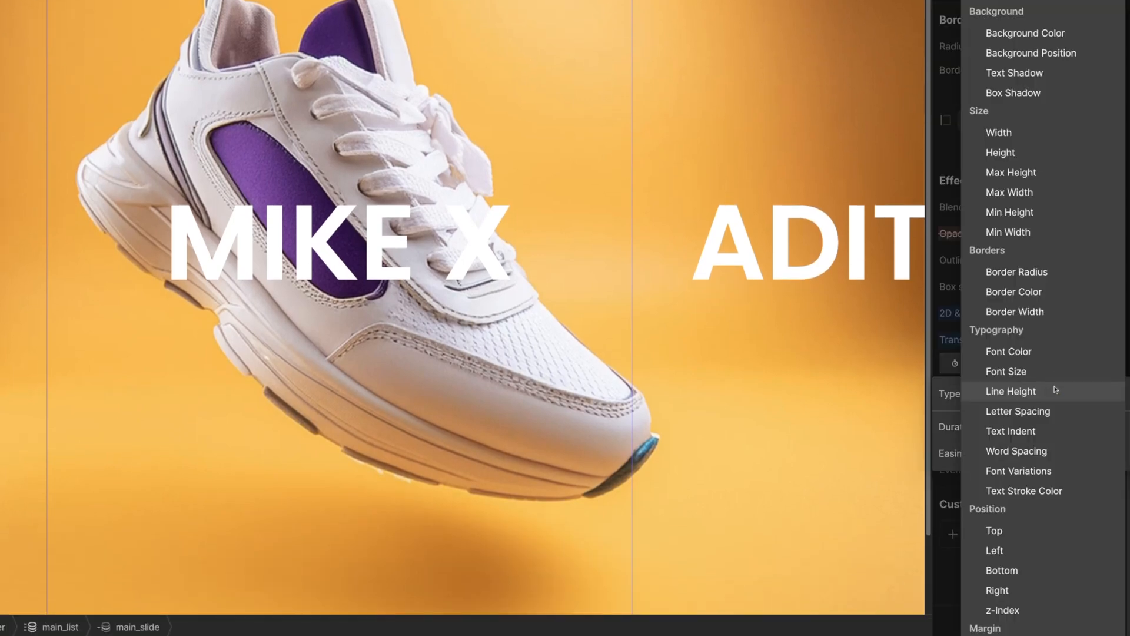
pyautogui.scroll(-5, 1036, 69)
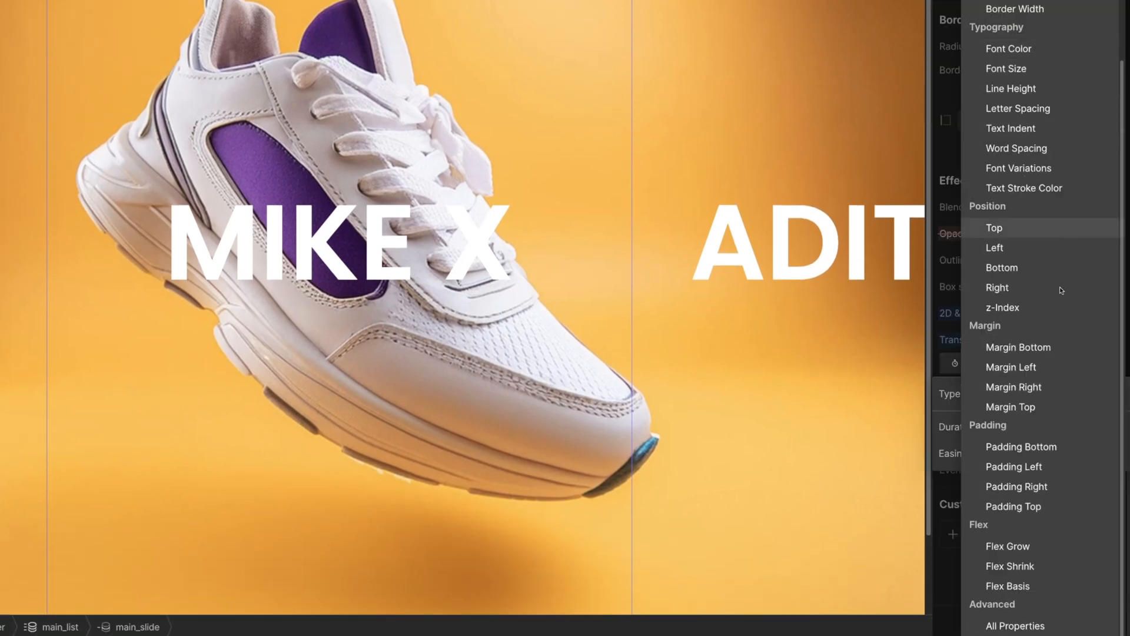
pyautogui.click(1015, 625)
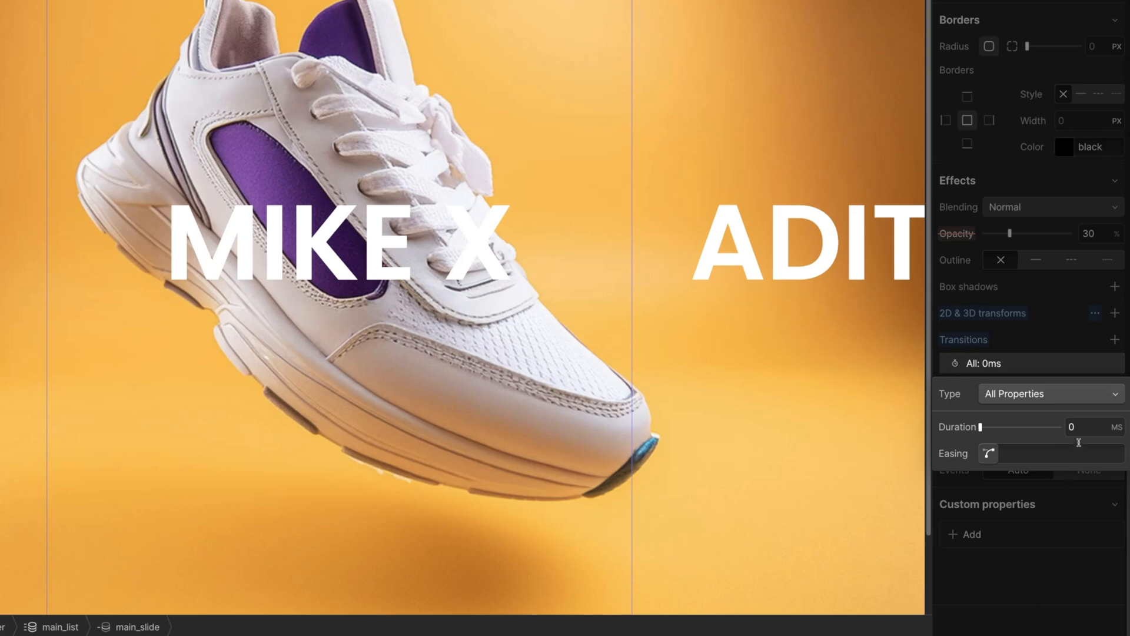
pyautogui.click(1080, 432)
pyautogui.write('800')
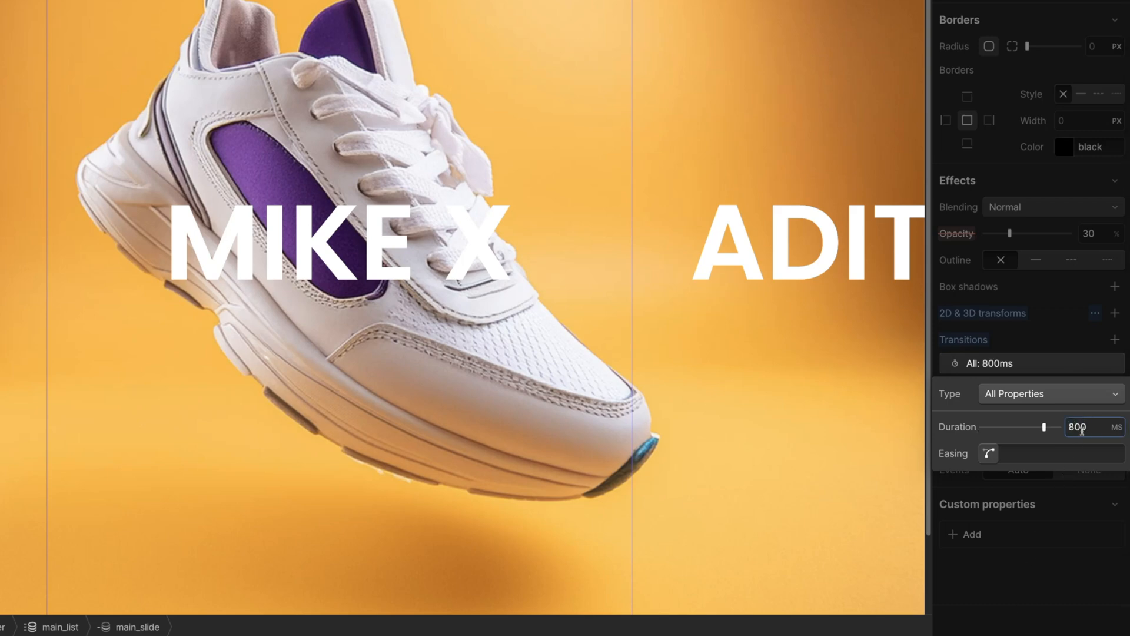
pyautogui.click(1078, 345)
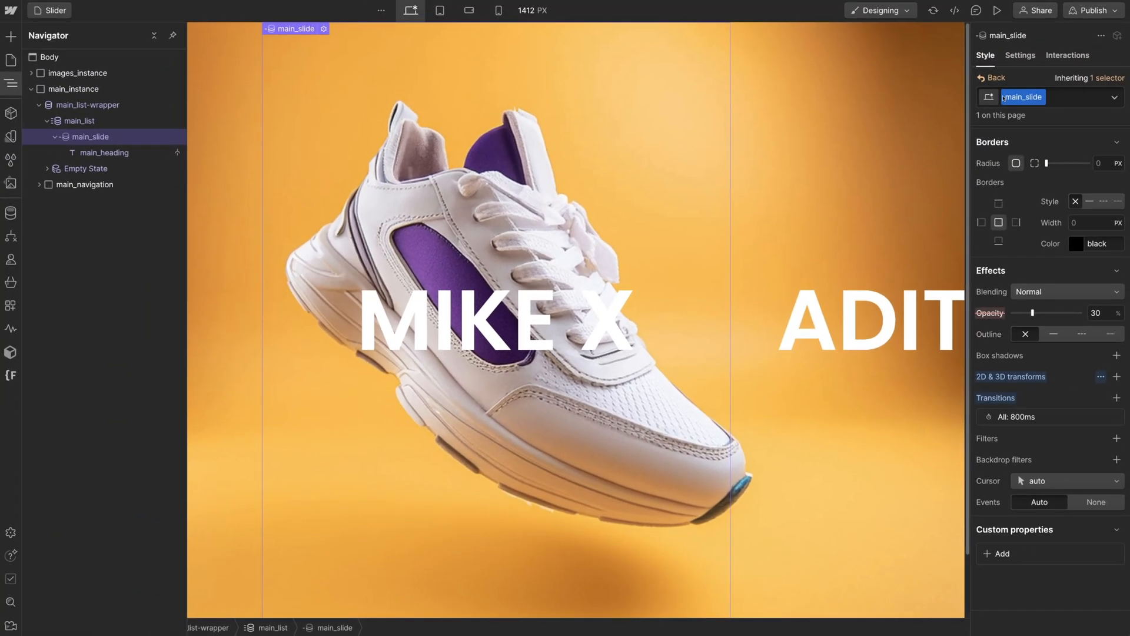
pyautogui.click(995, 77)
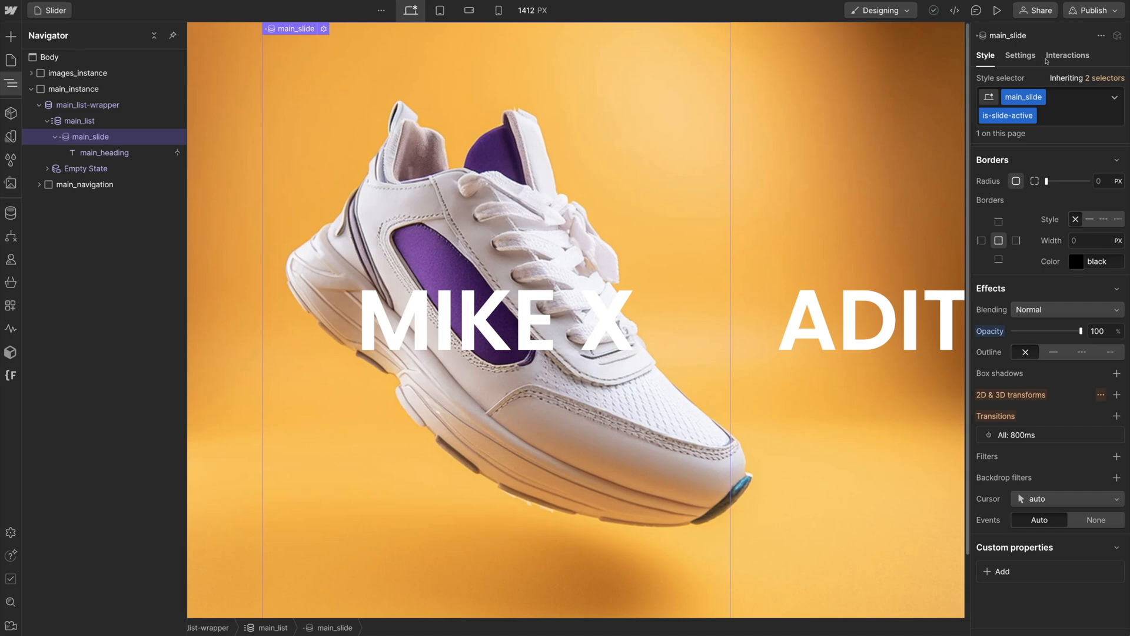
# - Publish the site to staging and swipe through the headings on the published page
pyautogui.click(1094, 10)
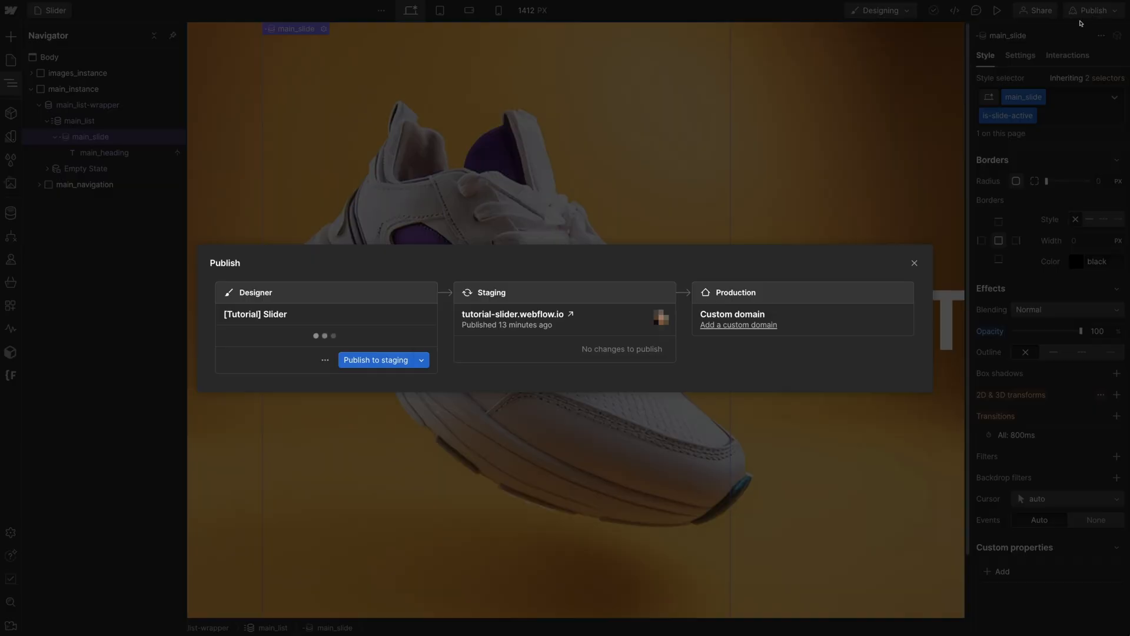
pyautogui.click(392, 361)
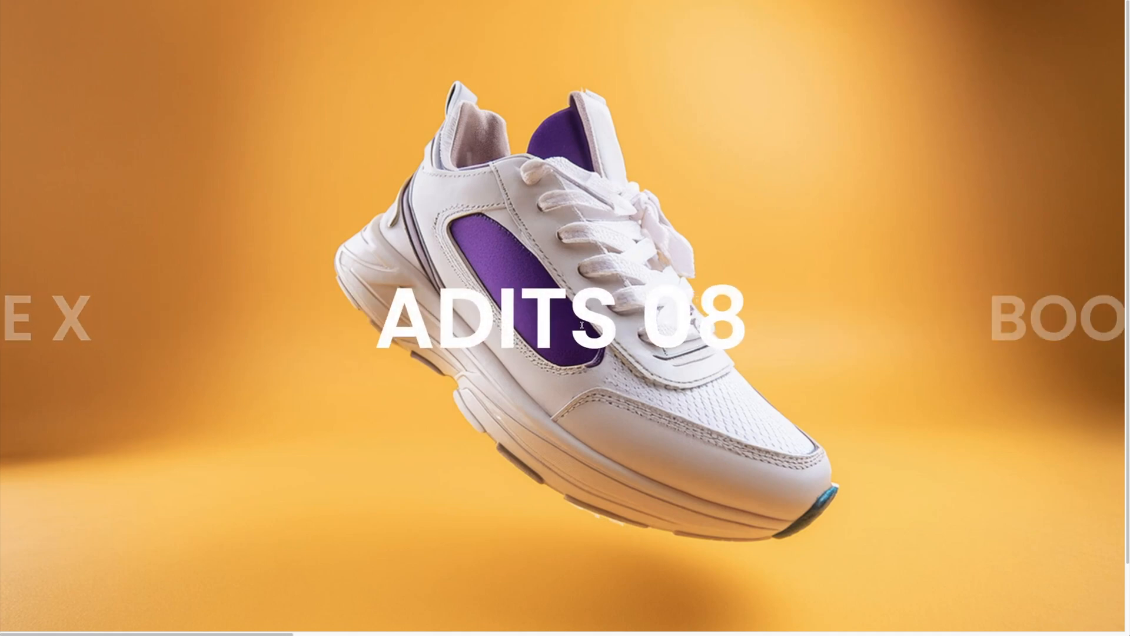
pyautogui.moveTo(487, 327); pyautogui.dragTo(672, 316)
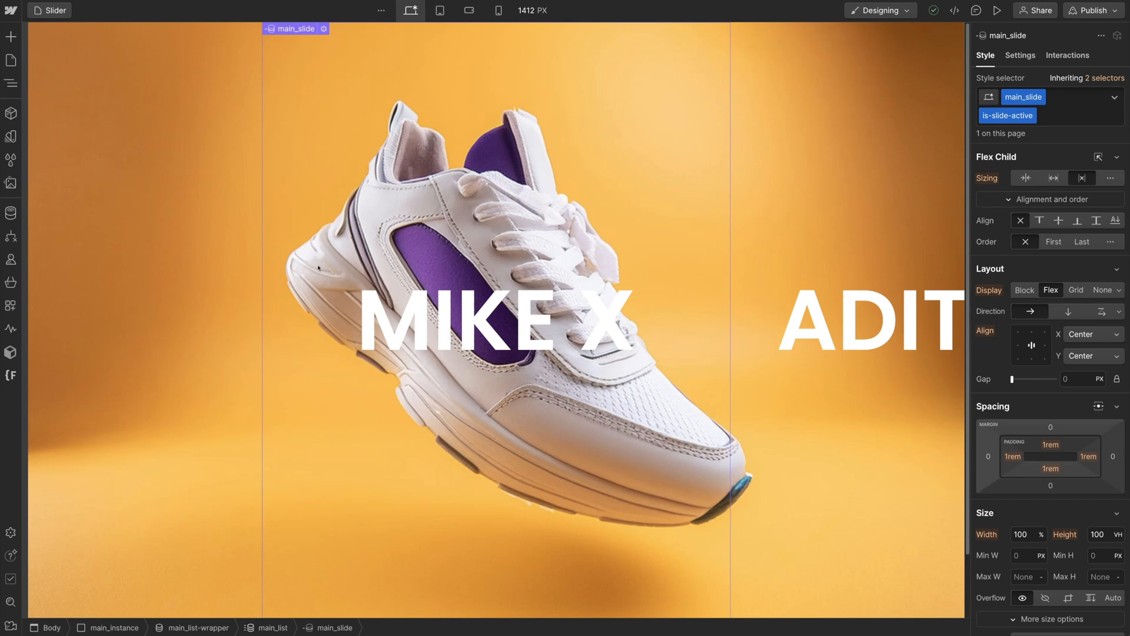
# - Move main_pagination out of main_navigation and place it directly above it inside main_instance
pyautogui.scroll(-1, 318, 267)
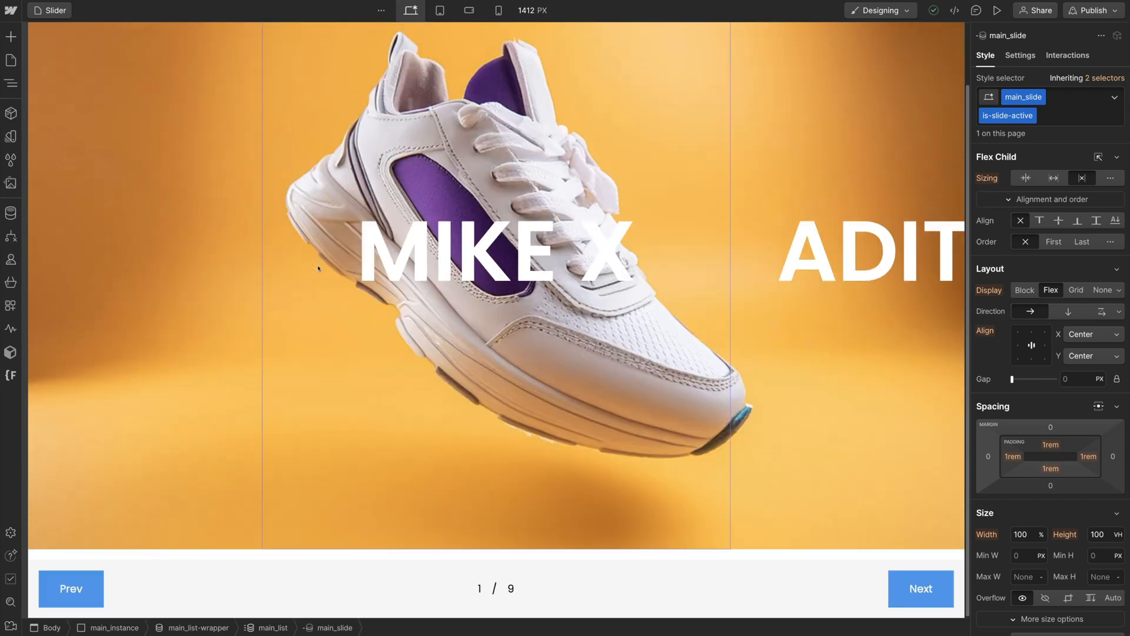
pyautogui.click(144, 568)
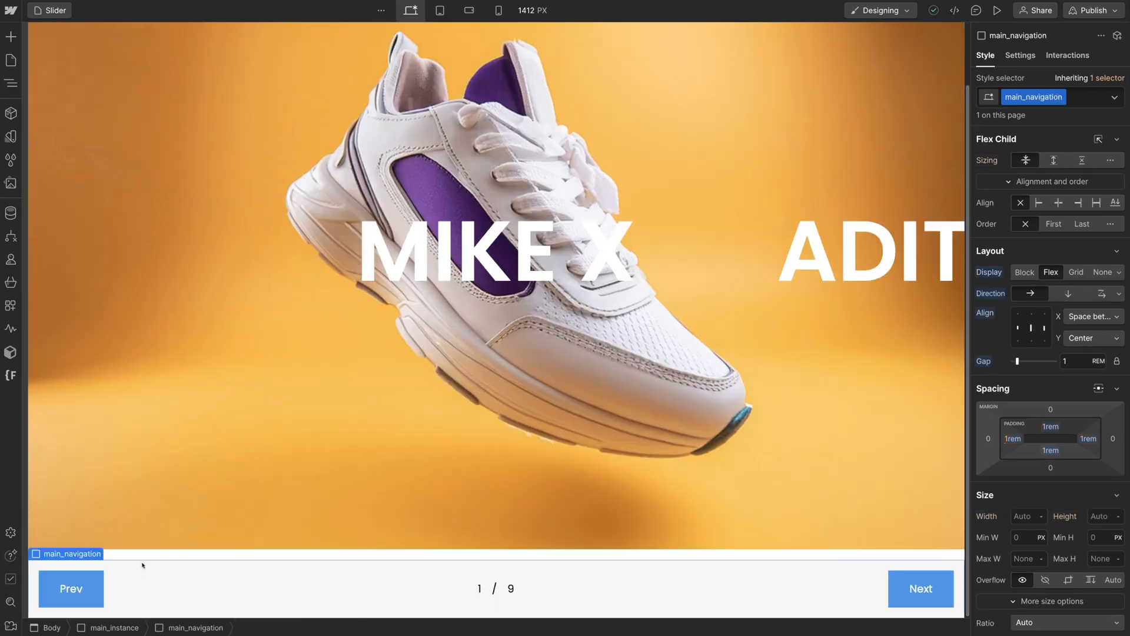
pyautogui.click(12, 83)
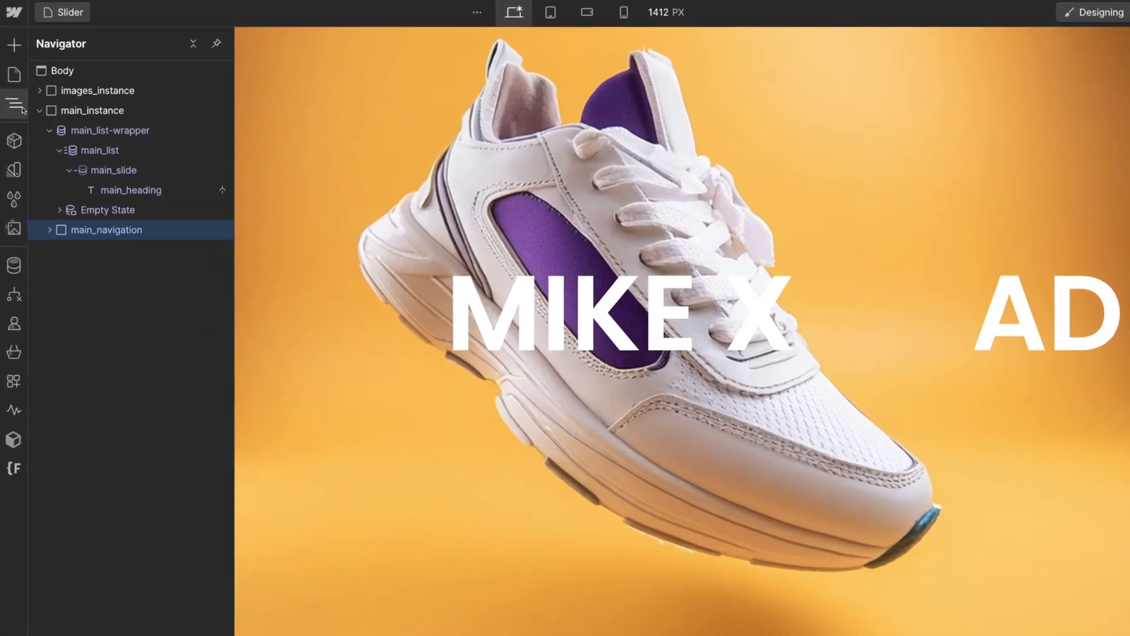
pyautogui.click(49, 230)
pyautogui.moveTo(115, 276); pyautogui.dragTo(97, 233)
pyautogui.click(49, 250)
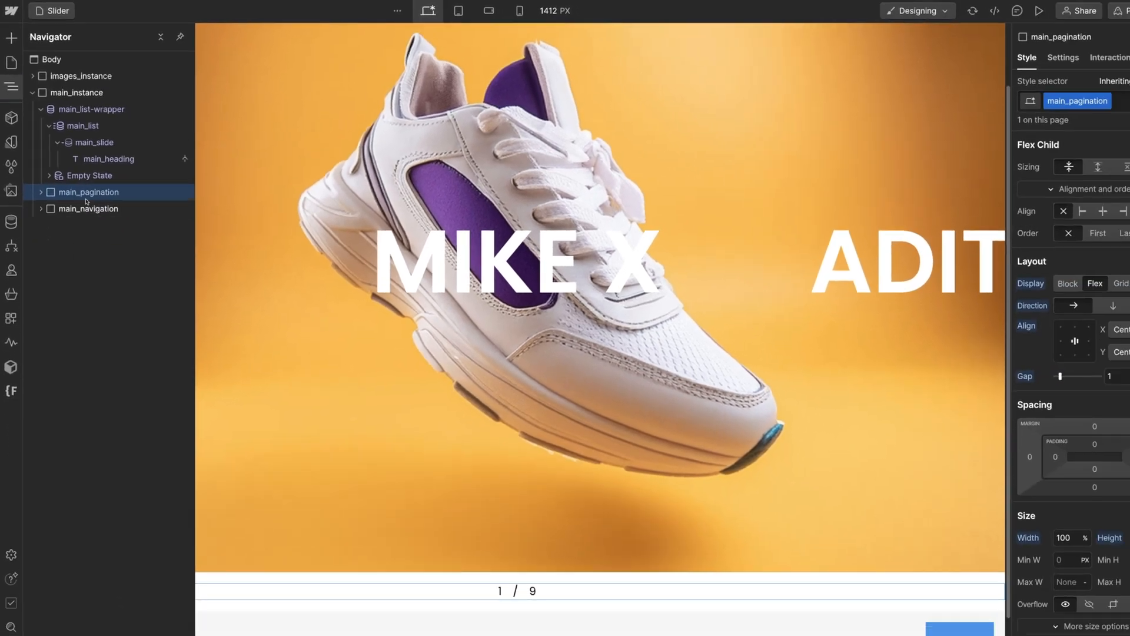
# - Position main_pagination absolutely, anchored along the bottom edge of main_instance
pyautogui.scroll(-1, 1028, 471)
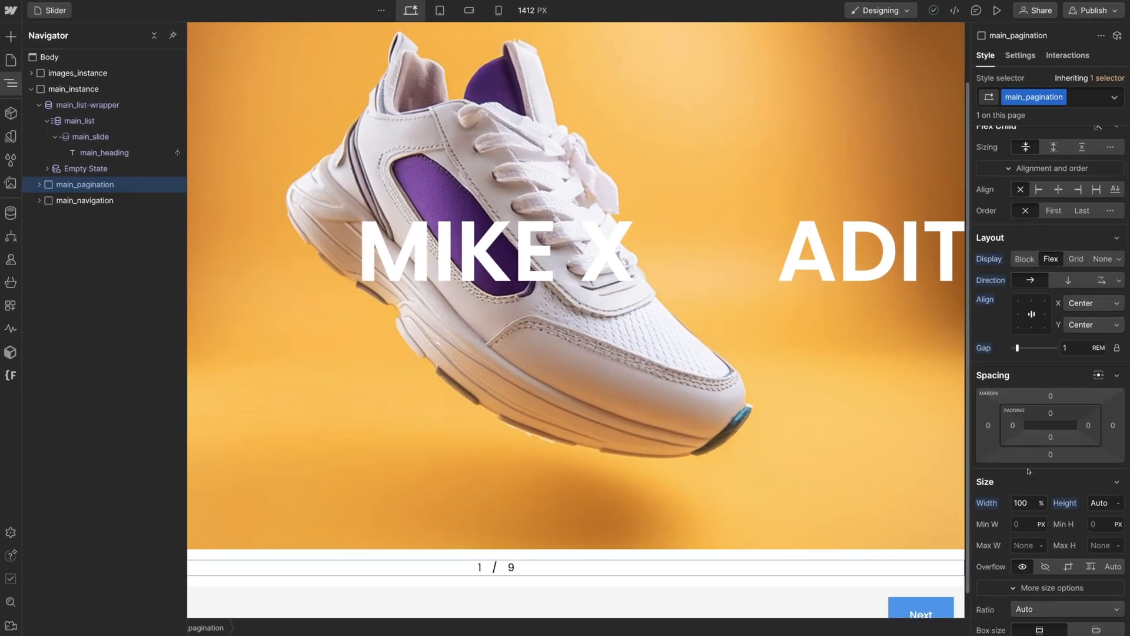
pyautogui.scroll(-5, 1028, 470)
pyautogui.click(1062, 380)
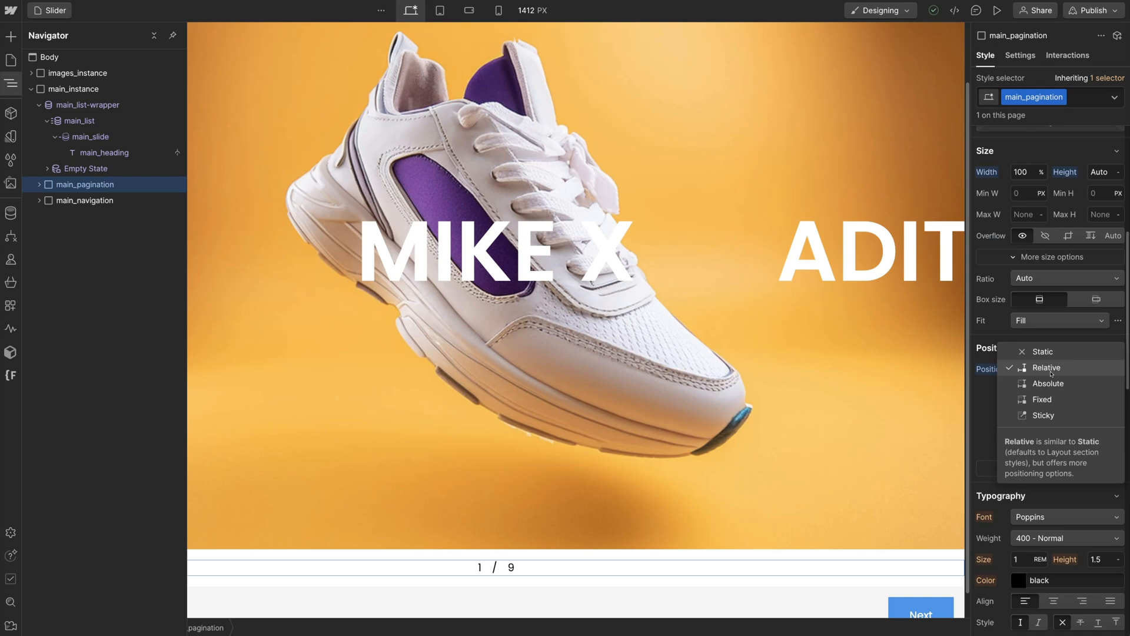
pyautogui.click(1054, 393)
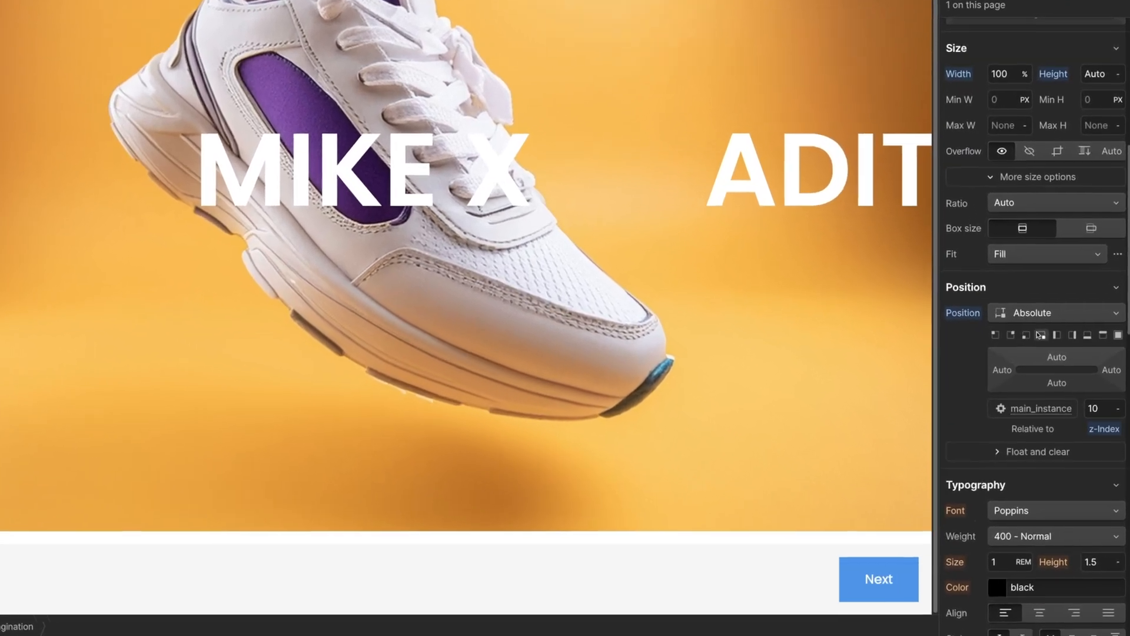
pyautogui.click(1086, 335)
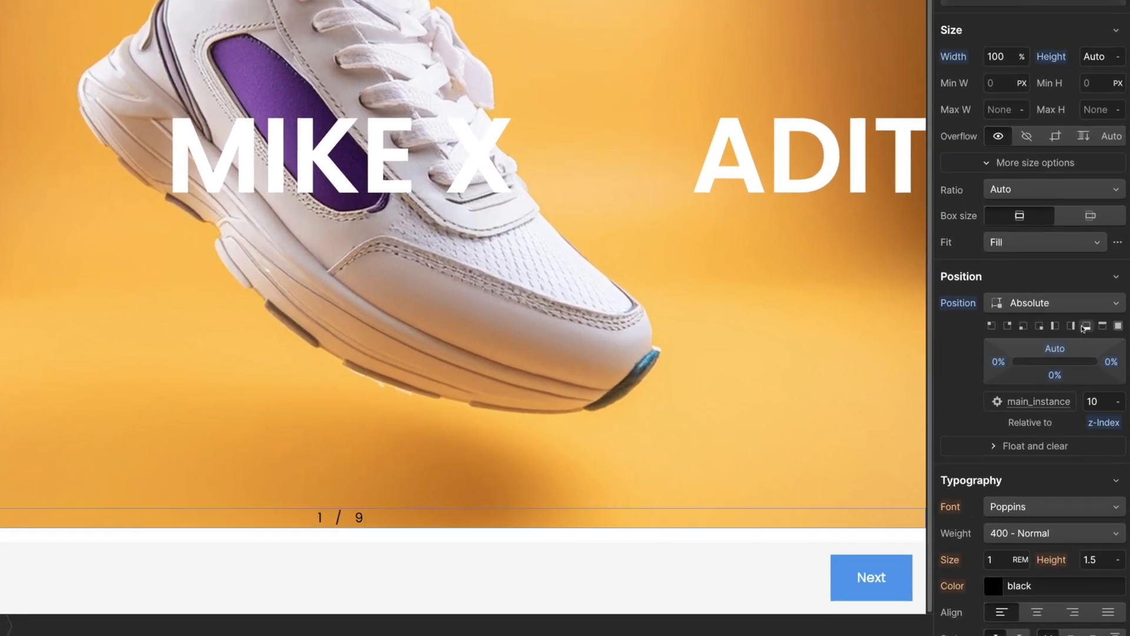
# - Style main_pagination's text with a 2.5 rem size, 600 - Semi Bold weight and white color
pyautogui.scroll(-3, 1085, 332)
pyautogui.click(1000, 422)
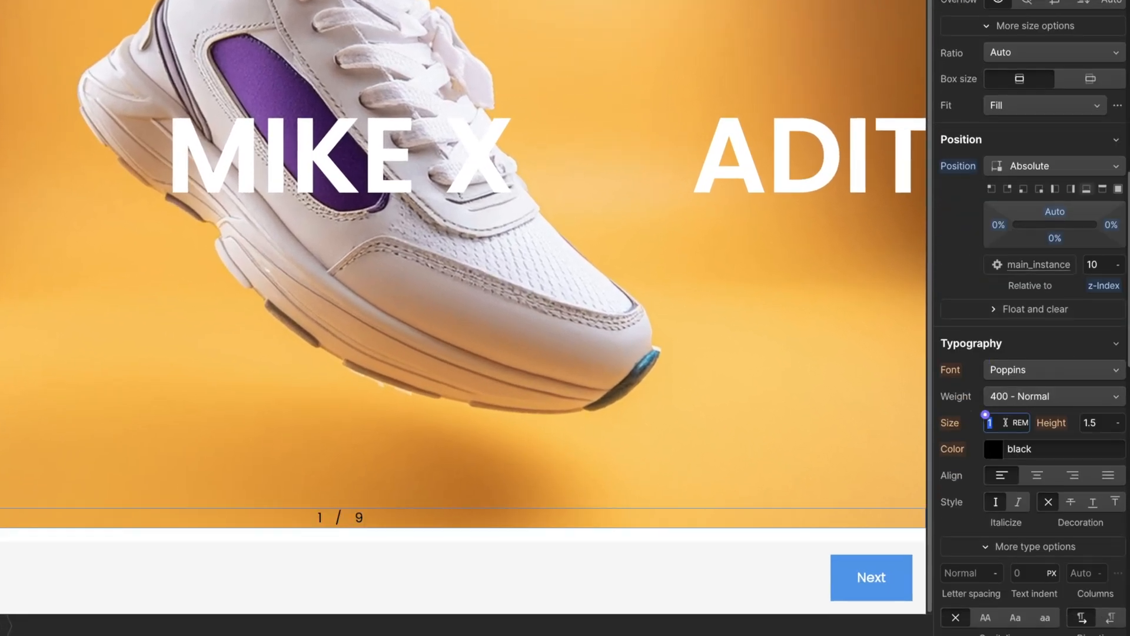
pyautogui.write('2.5')
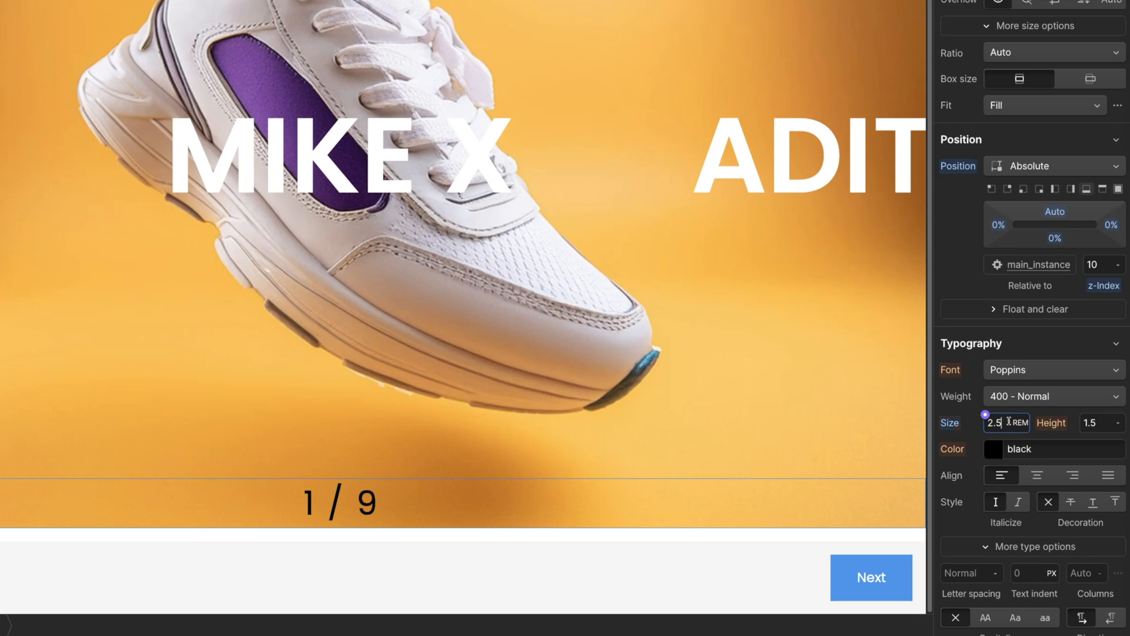
pyautogui.click(1036, 396)
pyautogui.click(1001, 441)
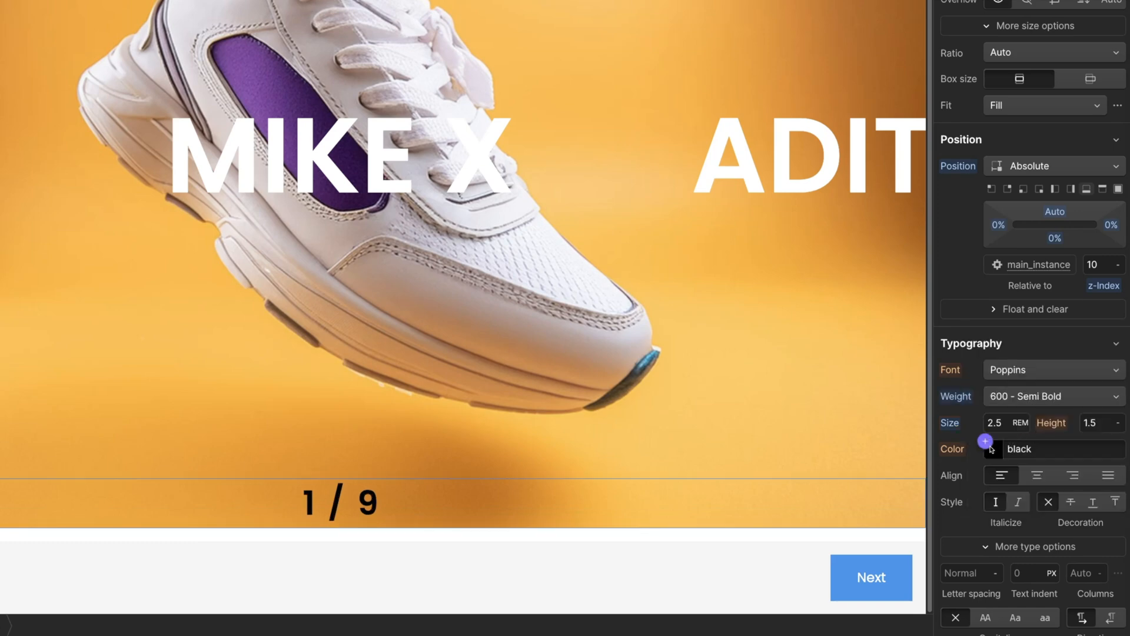
pyautogui.click(992, 448)
pyautogui.click(989, 595)
# - Set main_pagination's padding to 2rem on all four sides
pyautogui.scroll(5, 1043, 384)
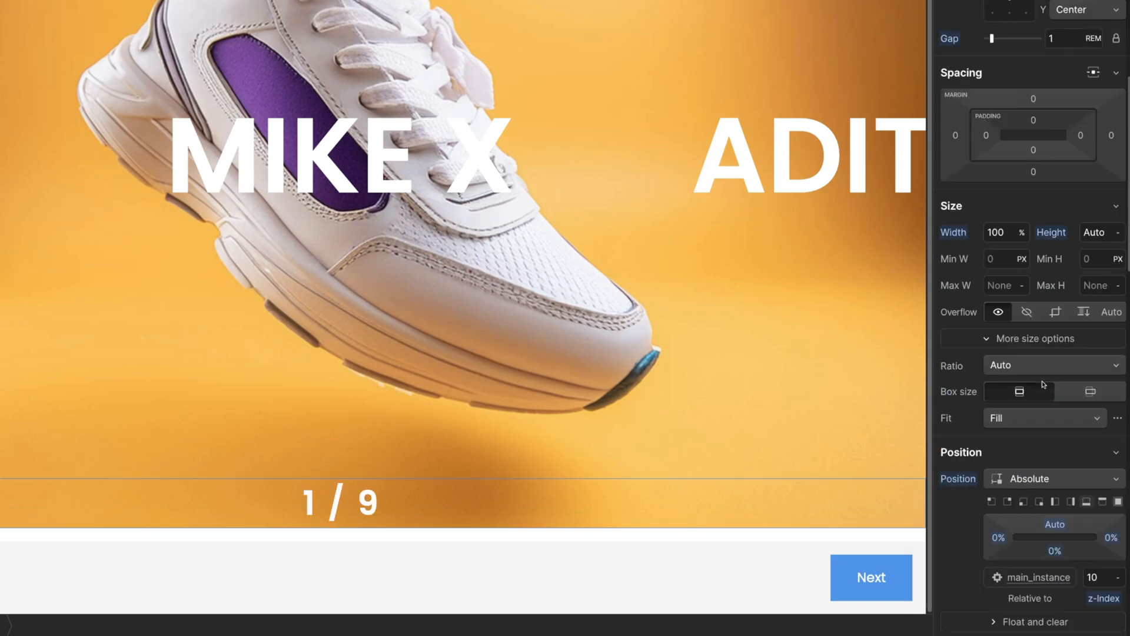
pyautogui.scroll(5, 1043, 383)
pyautogui.click(1033, 376)
pyautogui.write('2re')
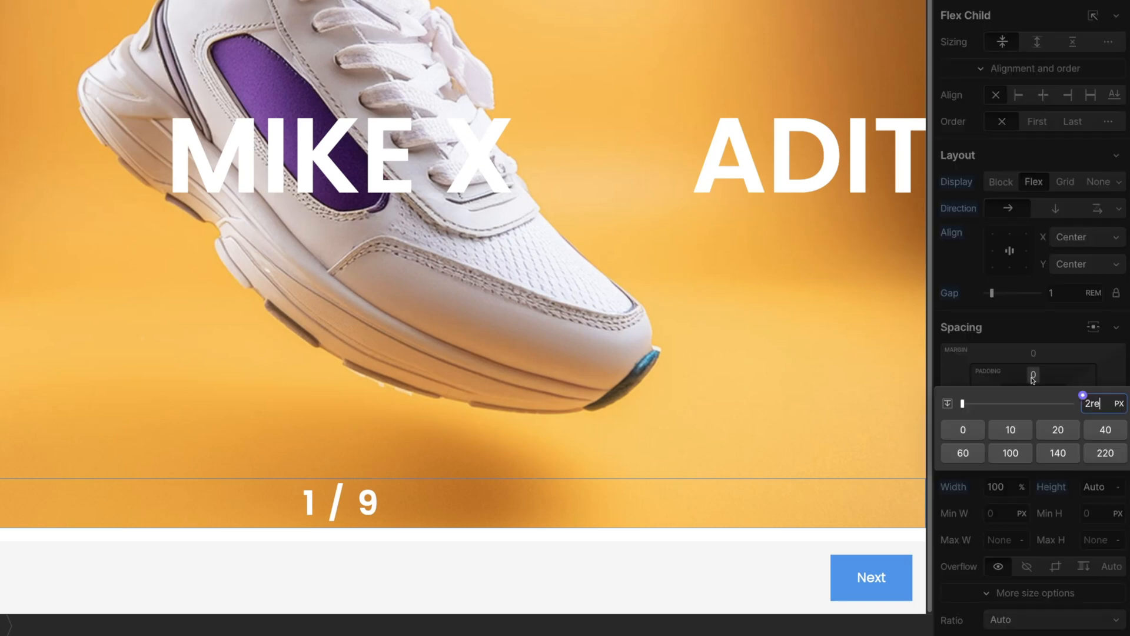
pyautogui.write('m')
pyautogui.press('Return')
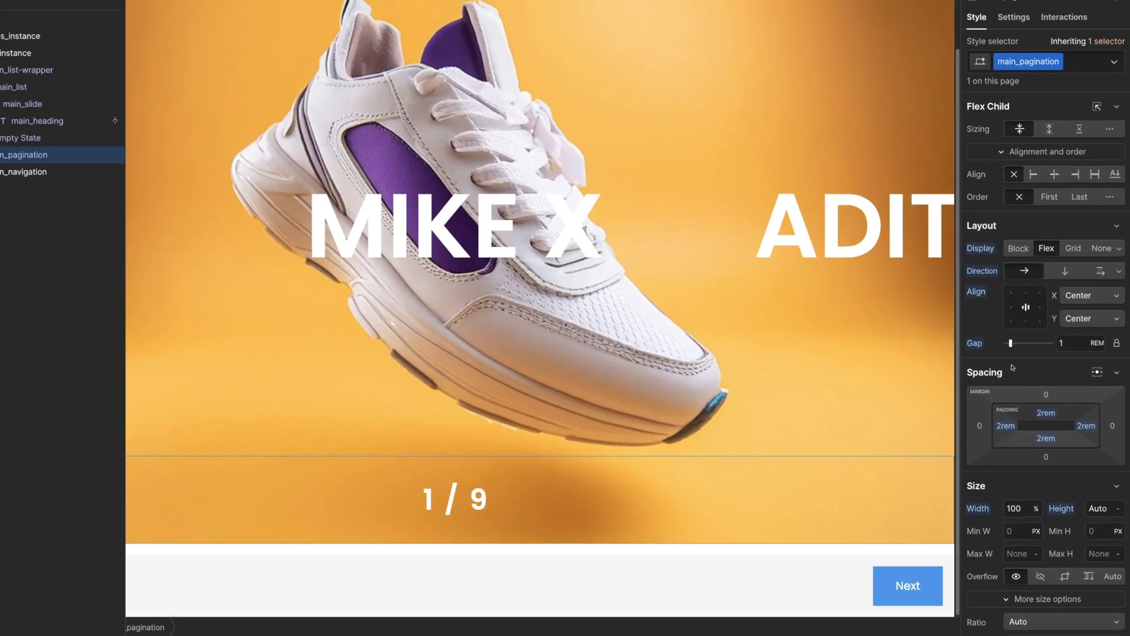
# - Position main_navigation absolutely, anchored to the top-left corner of main_instance
pyautogui.click(24, 171)
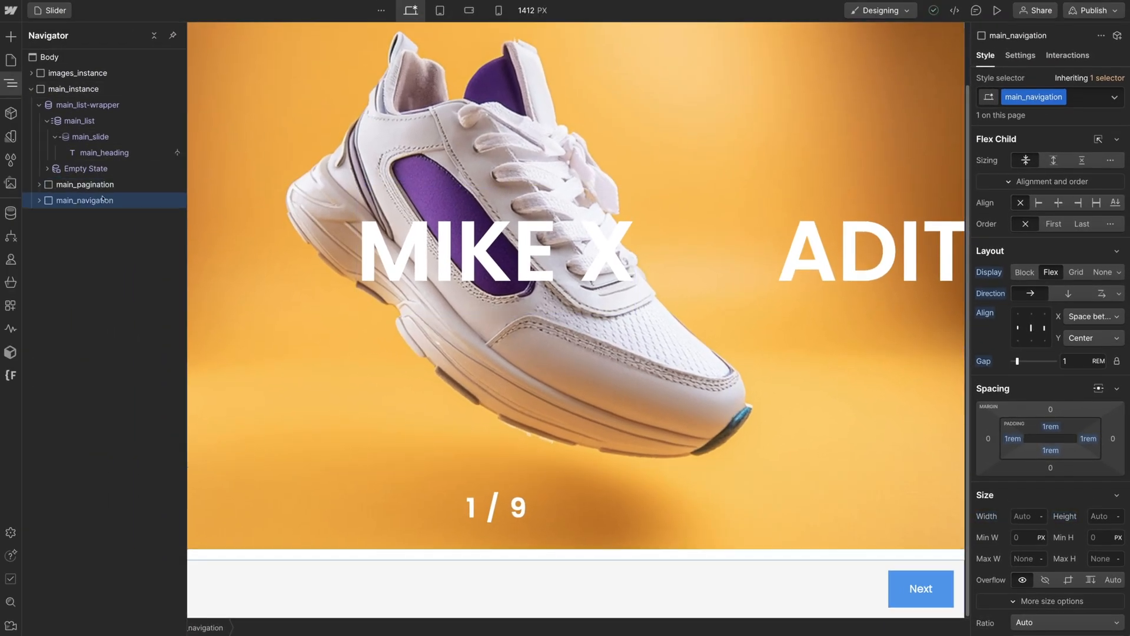
pyautogui.click(11, 86)
pyautogui.scroll(-5, 1034, 437)
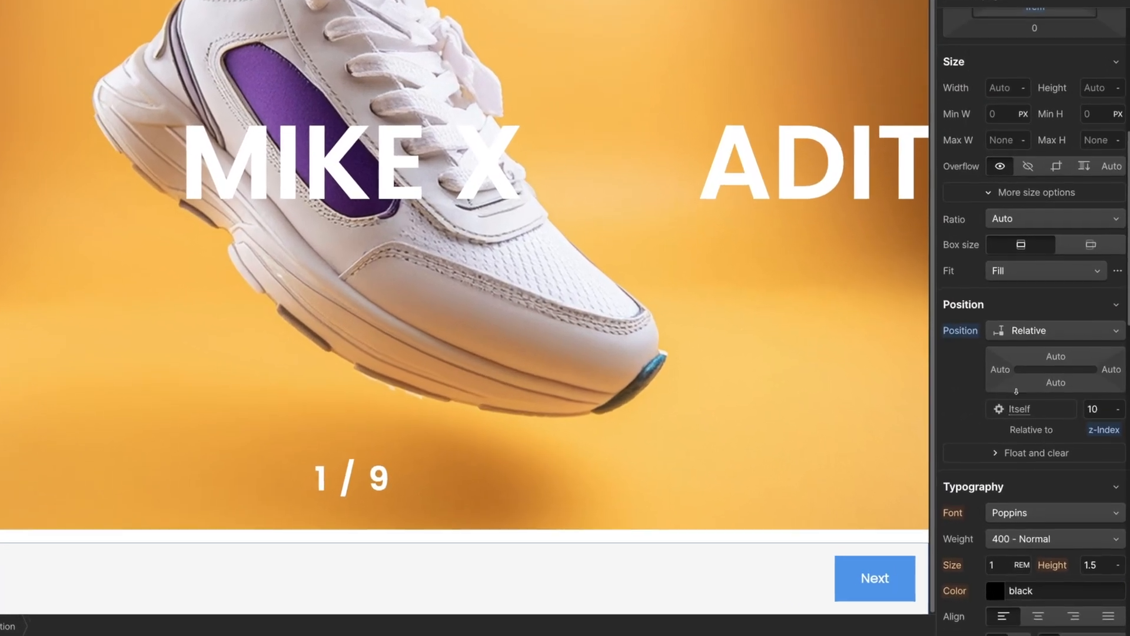
pyautogui.click(1053, 330)
pyautogui.click(1012, 340)
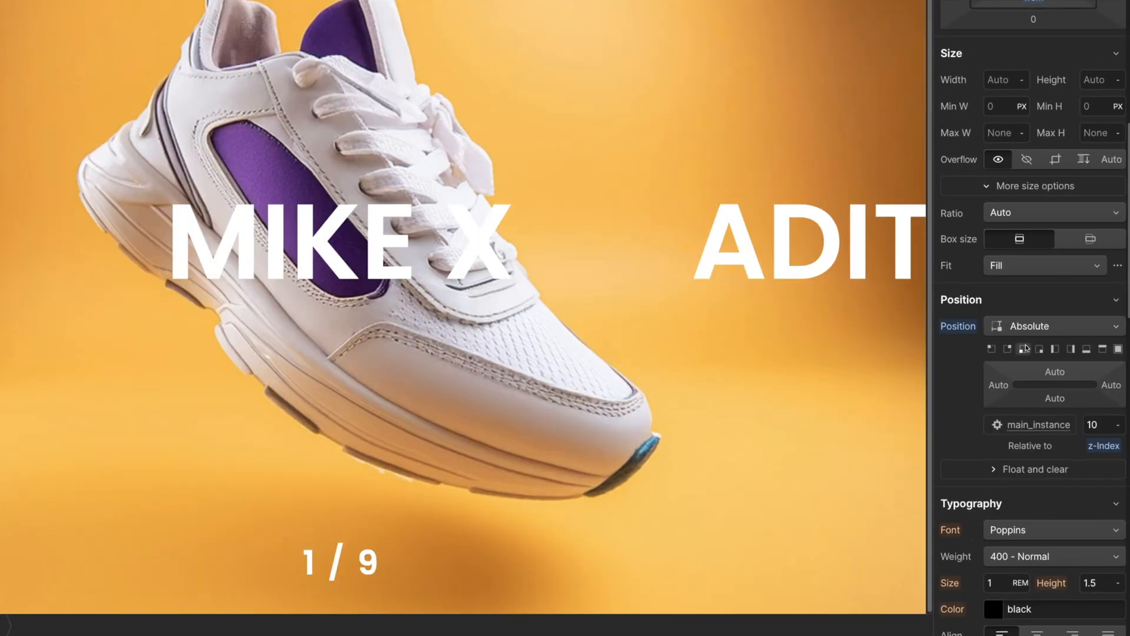
pyautogui.click(992, 349)
# - Set main_navigation's padding to 2rem on all four sides
pyautogui.scroll(5, 1035, 223)
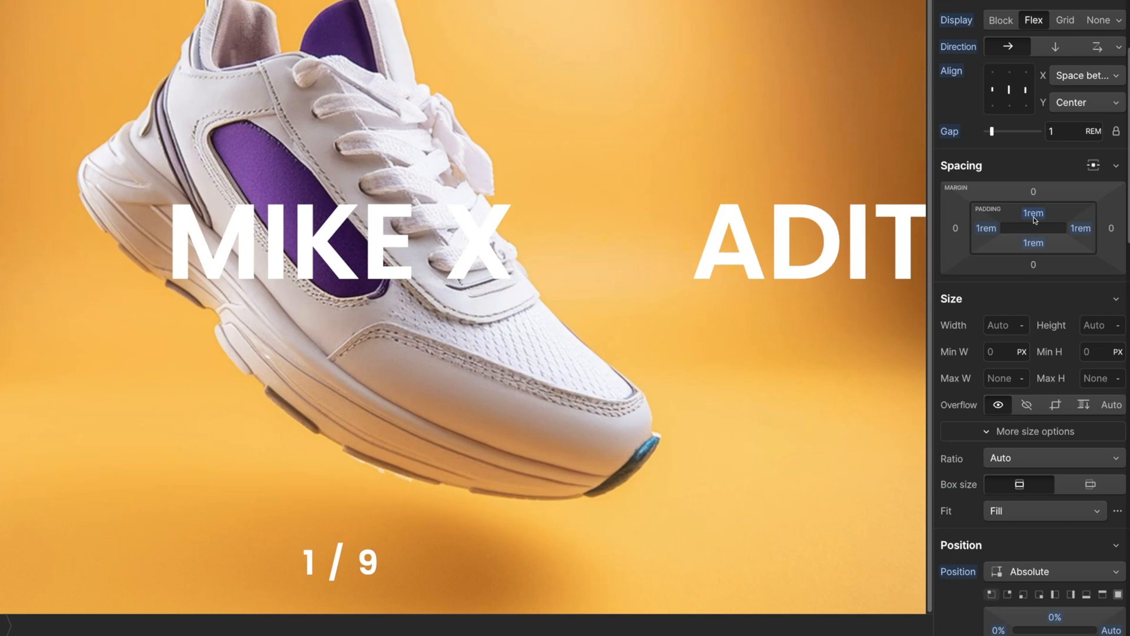
pyautogui.keyDown('shift'); pyautogui.click(1034, 219); pyautogui.keyUp('shift')
pyautogui.write('2')
pyautogui.press('Return')
# - Reset main_navigation's whitesmoke background color to its initial value
pyautogui.scroll(-3, 1035, 222)
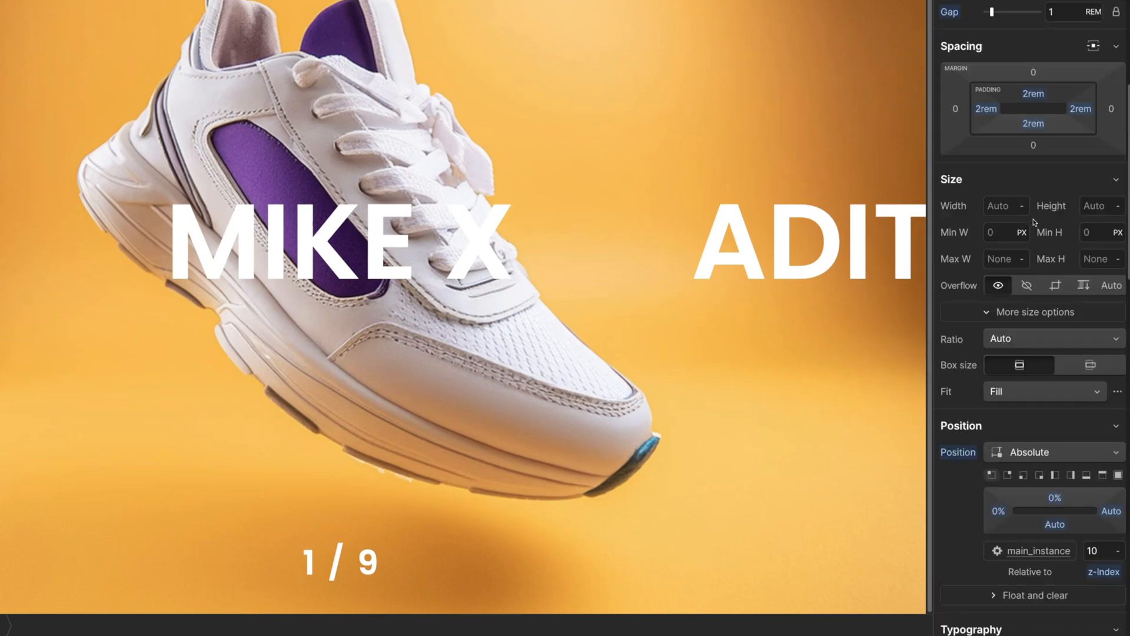
pyautogui.scroll(-8, 1034, 223)
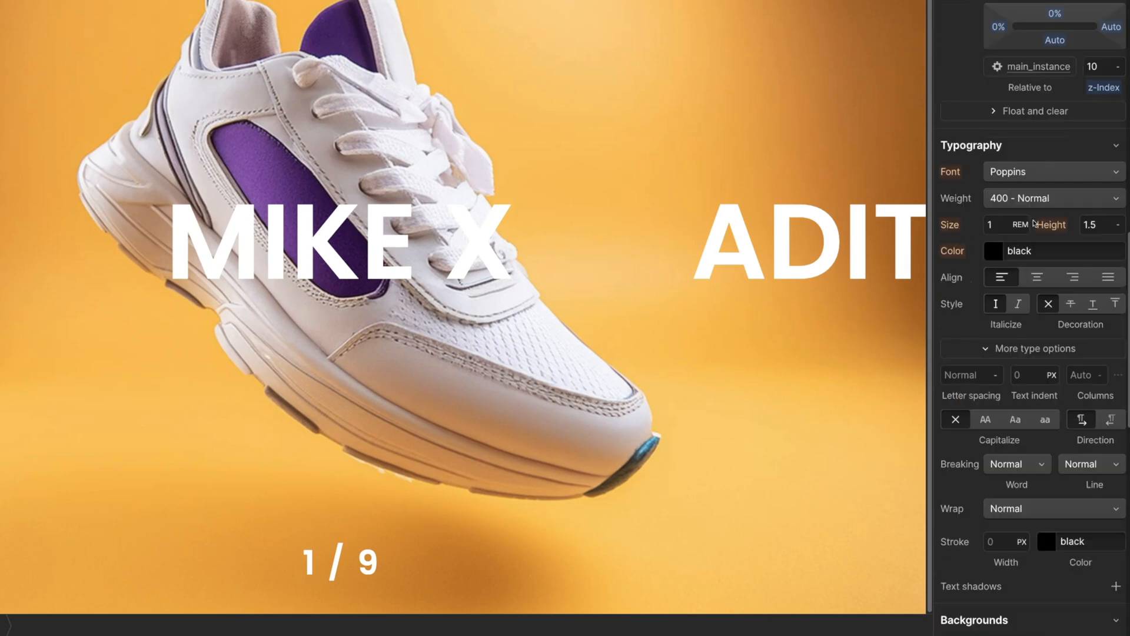
pyautogui.scroll(-4, 1034, 223)
pyautogui.click(959, 490)
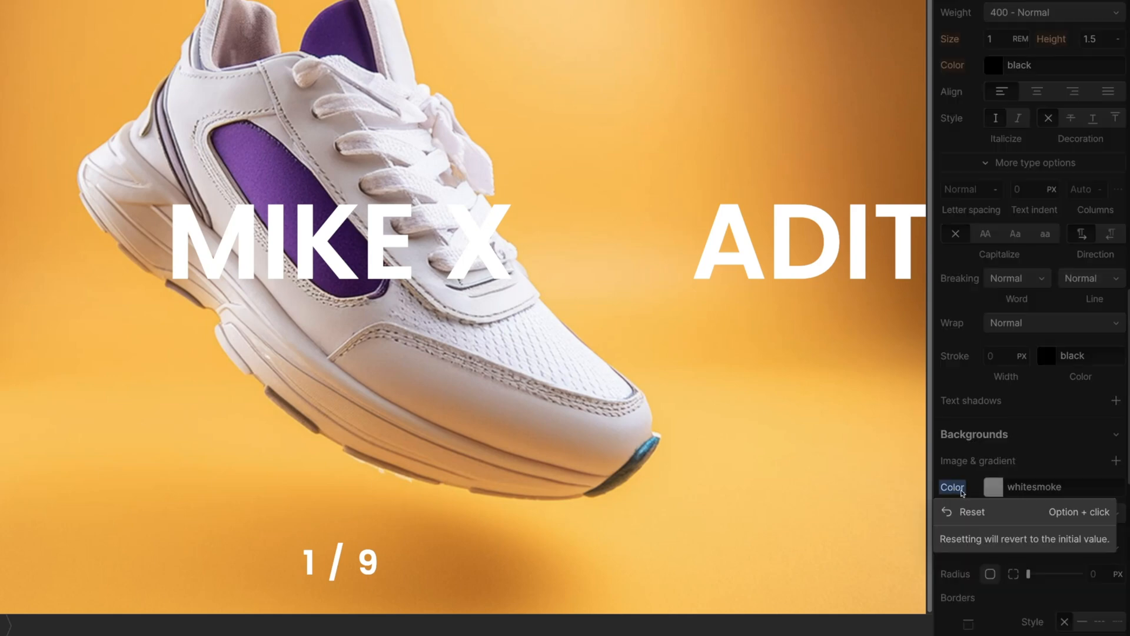
pyautogui.click(971, 512)
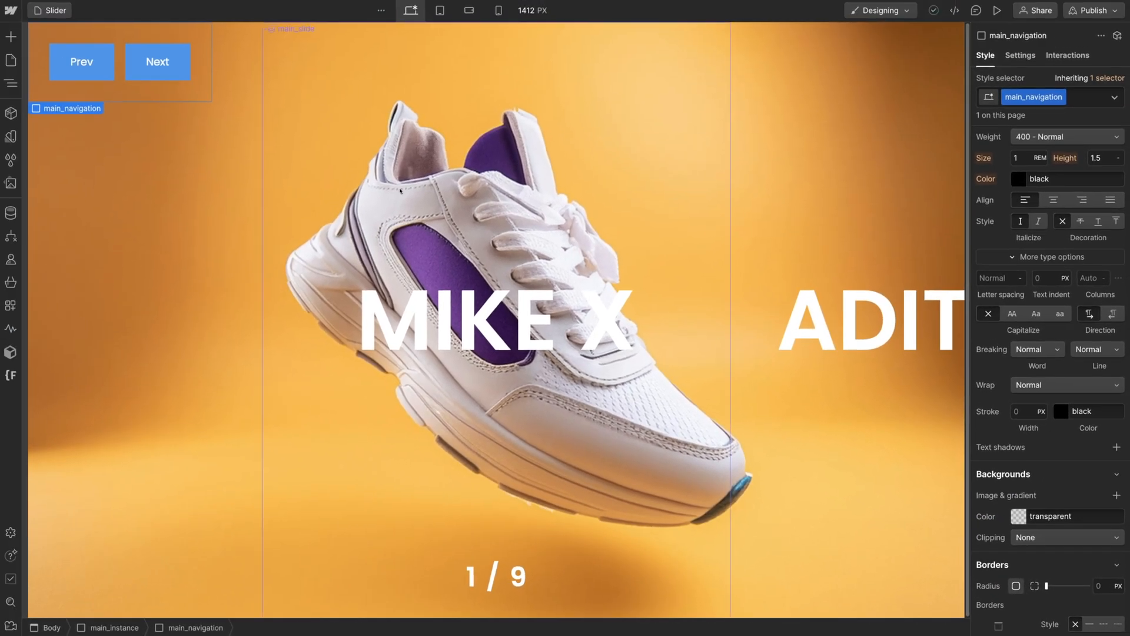
# - Place the arrow-left.svg asset inside the Prev button and delete the button's Prev text
pyautogui.click(104, 71)
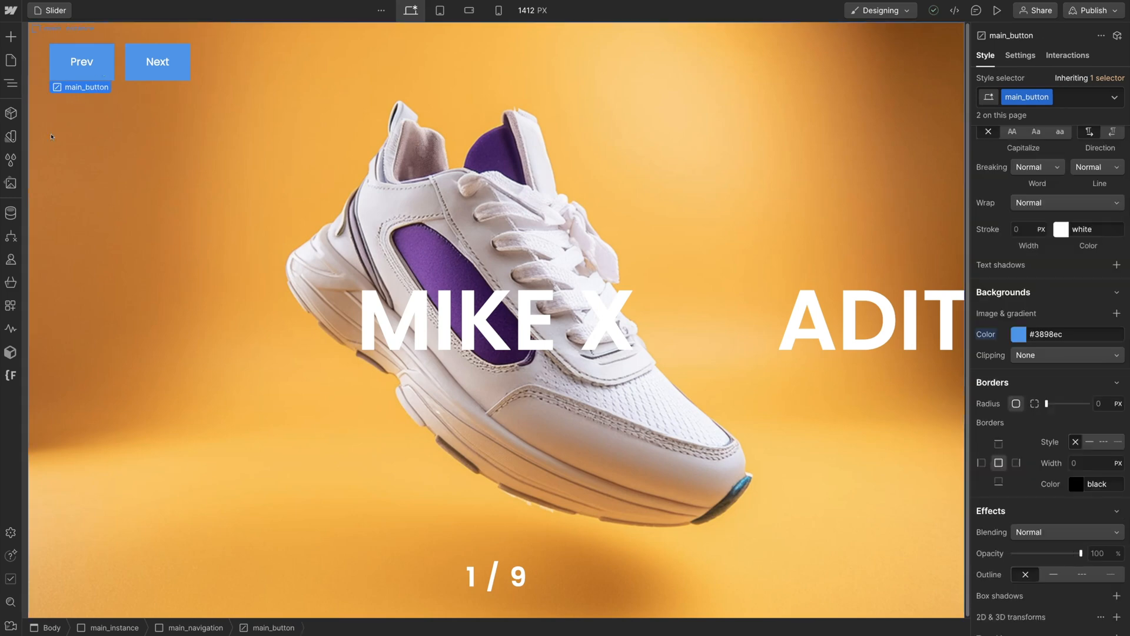
pyautogui.click(10, 183)
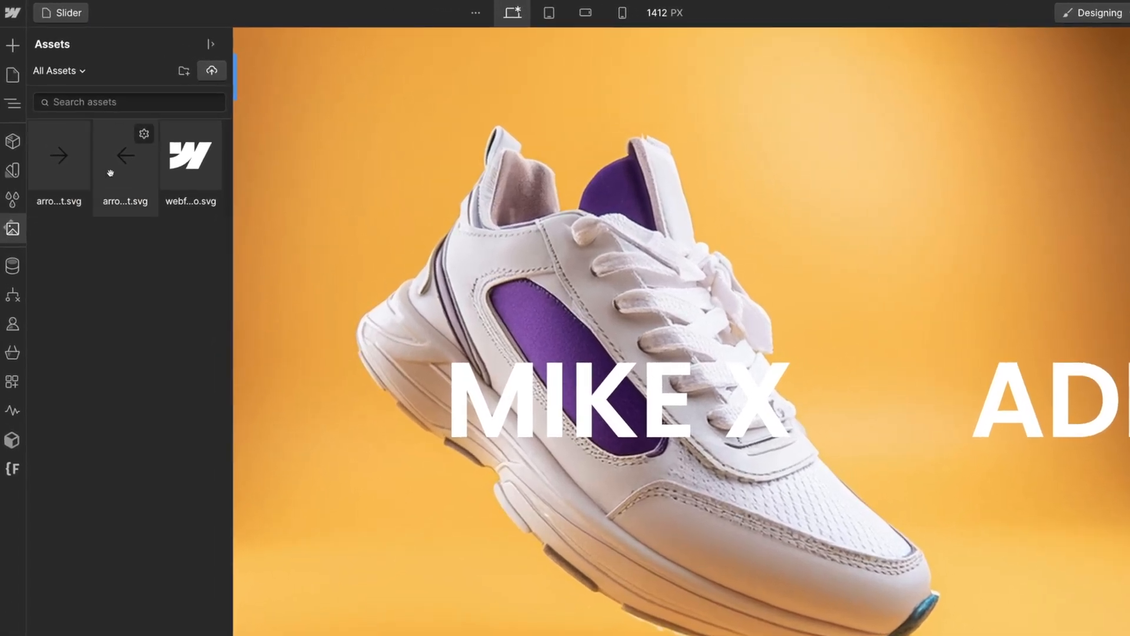
pyautogui.moveTo(110, 172); pyautogui.dragTo(120, 81)
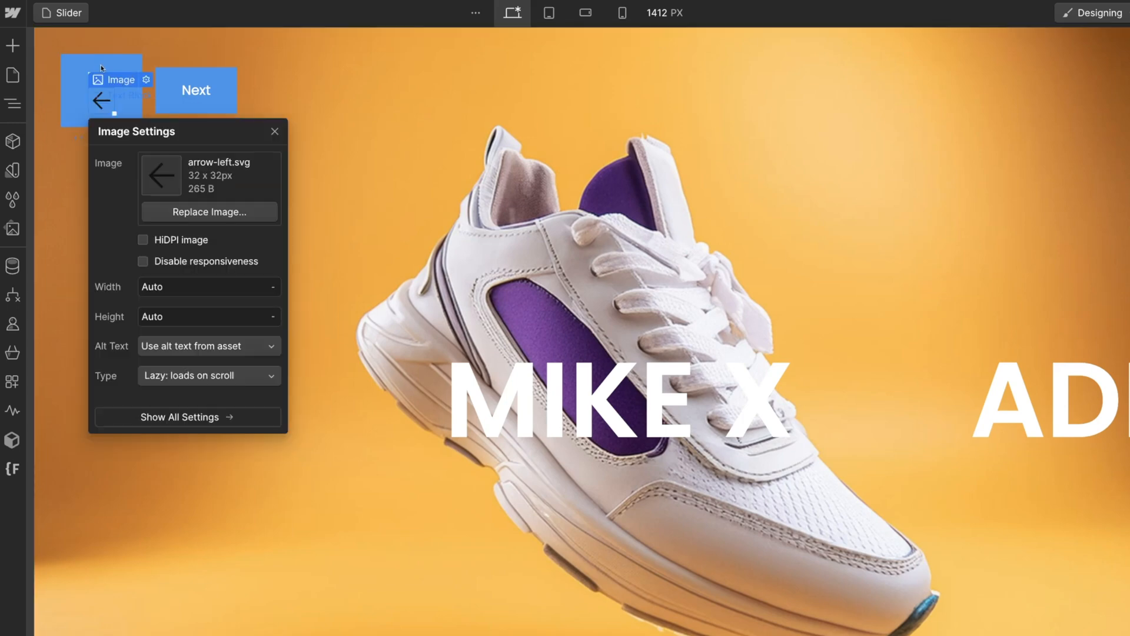
pyautogui.click(95, 73)
pyautogui.press('Delete')
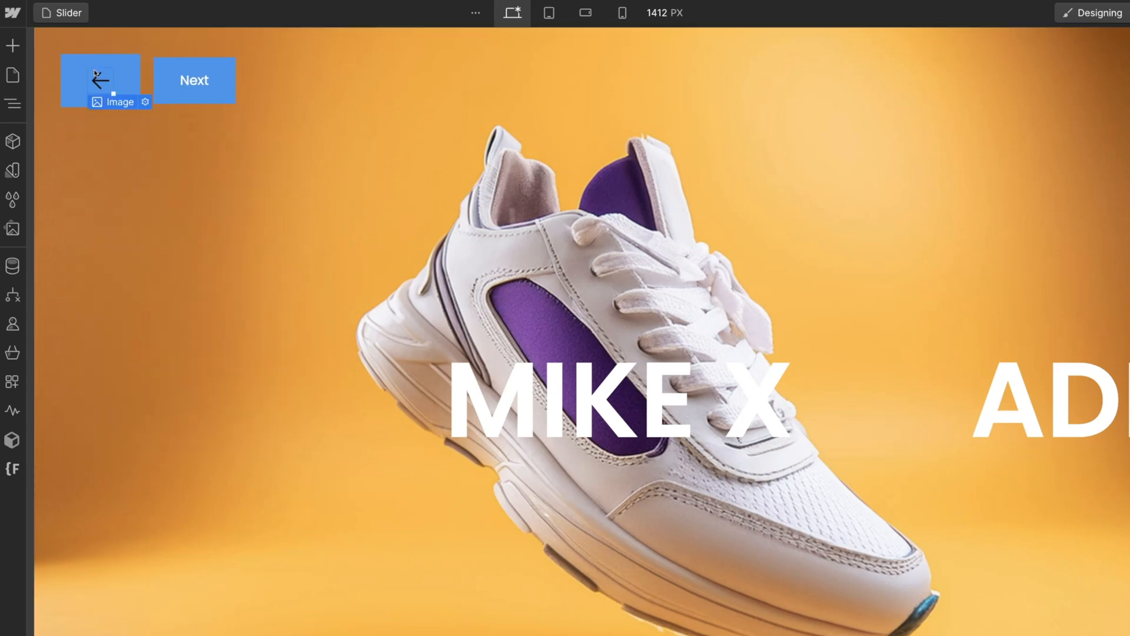
# - Replace the Next button's text with the right-arrow SVG asset
pyautogui.click(221, 87)
pyautogui.click(12, 228)
pyautogui.moveTo(56, 154); pyautogui.dragTo(185, 87)
pyautogui.press('Escape')
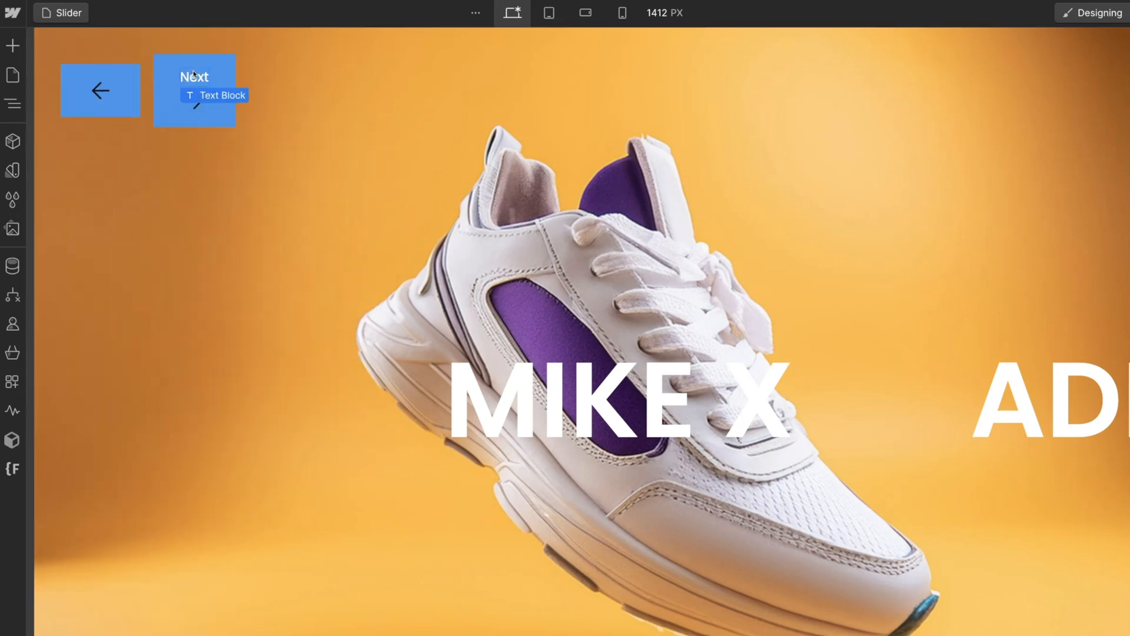
# - Set the main_button class's height to 6 rem
pyautogui.click(217, 61)
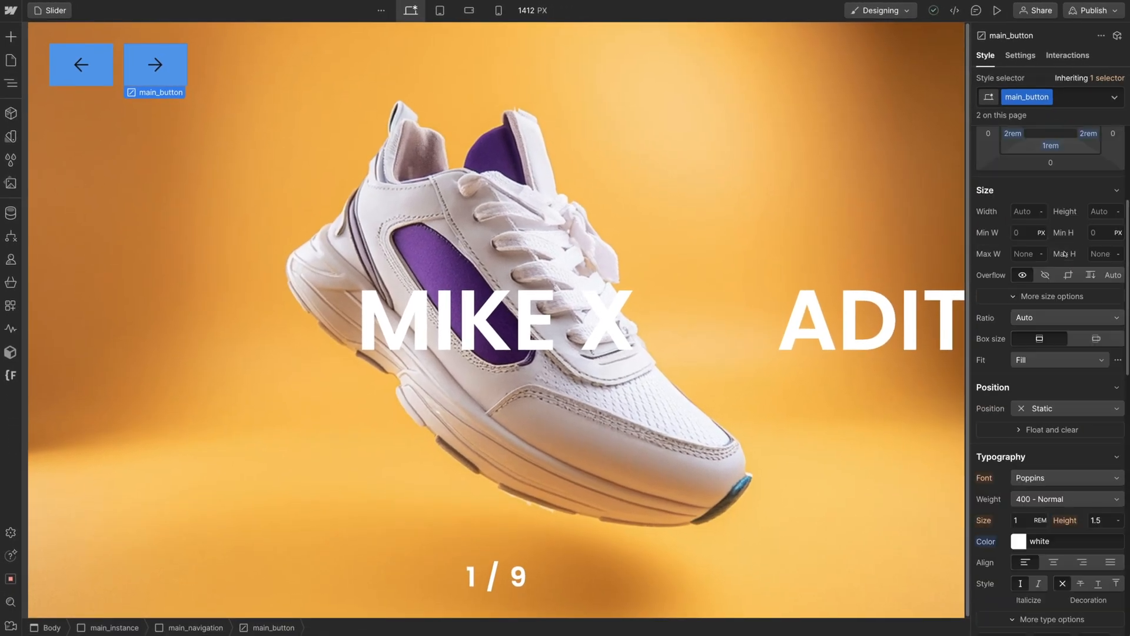
pyautogui.scroll(2, 1065, 254)
pyautogui.click(1100, 281)
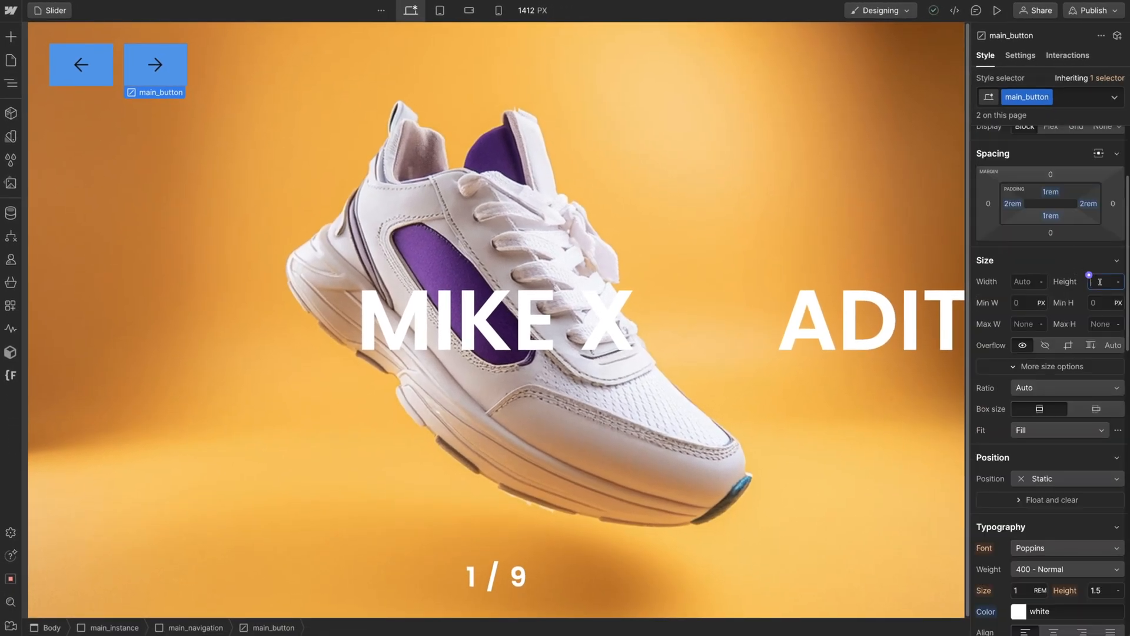
pyautogui.write('6rem')
pyautogui.press('Return')
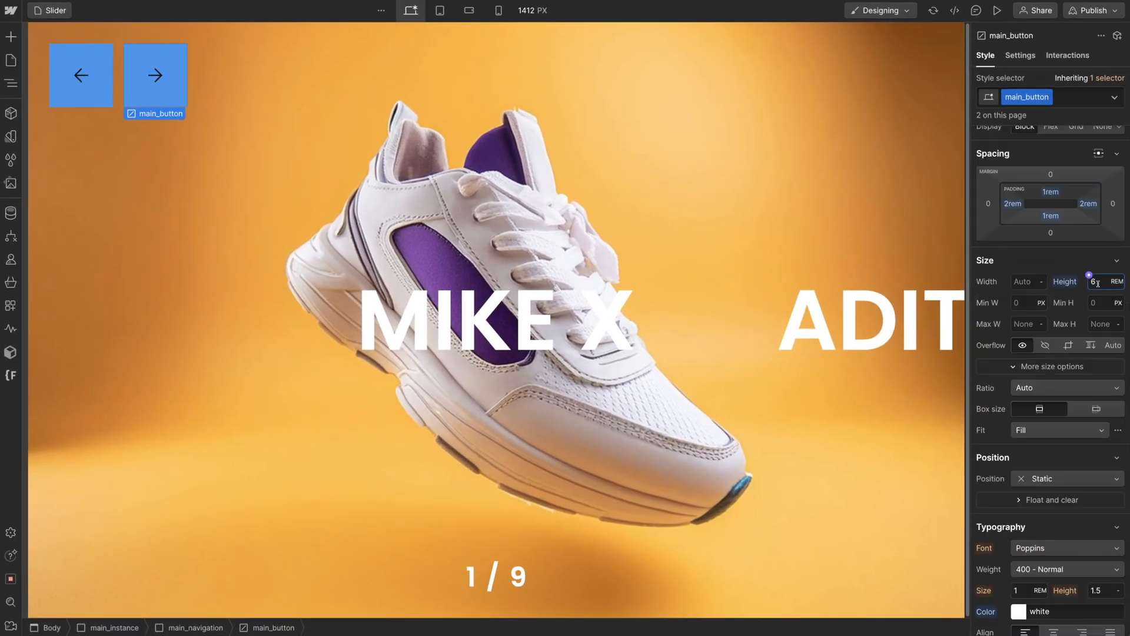
# - Give the main_button class a White background color and a 1 rem corner radius
pyautogui.scroll(-10, 1035, 306)
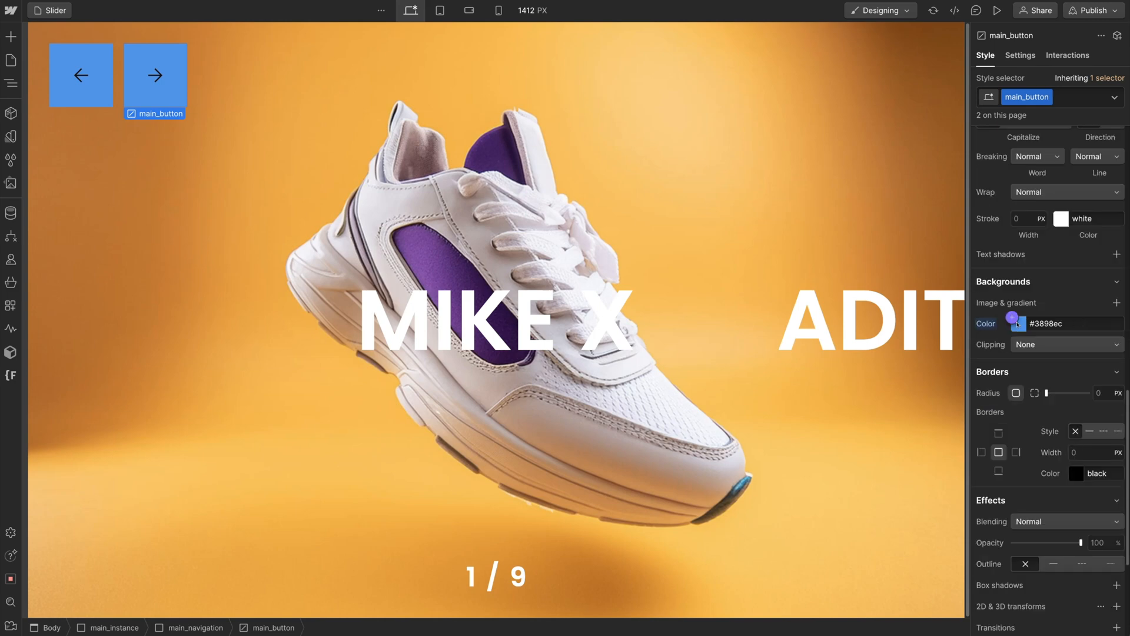
pyautogui.click(1017, 324)
pyautogui.click(1038, 439)
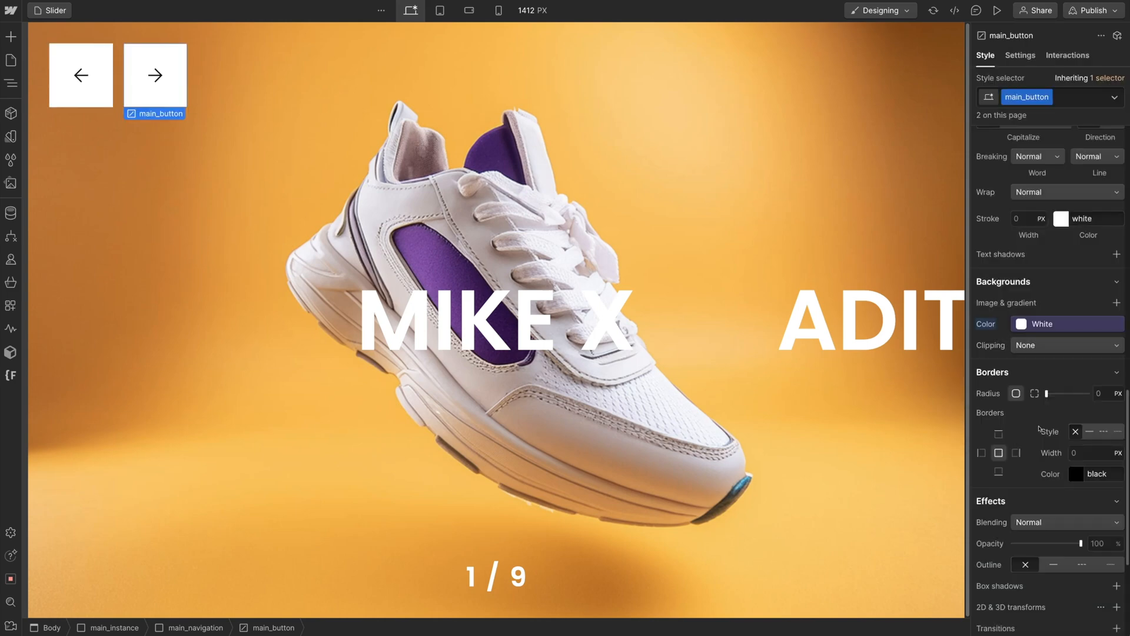
pyautogui.click(1104, 396)
pyautogui.write('em')
pyautogui.press('Return')
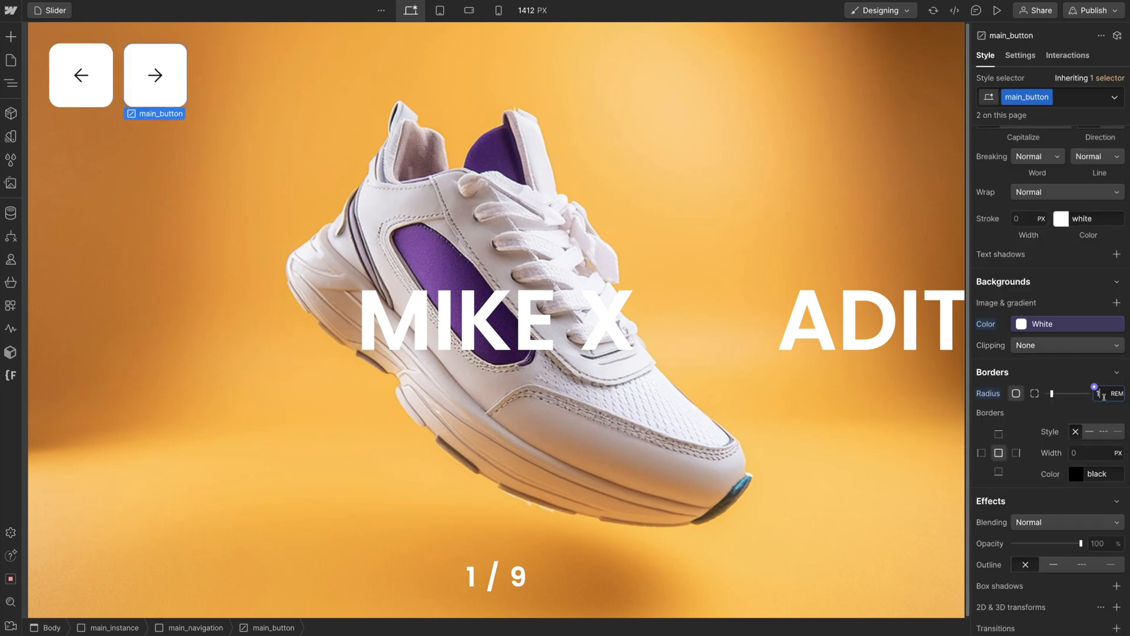
# - Publish the site to staging and open the published page
pyautogui.click(1095, 12)
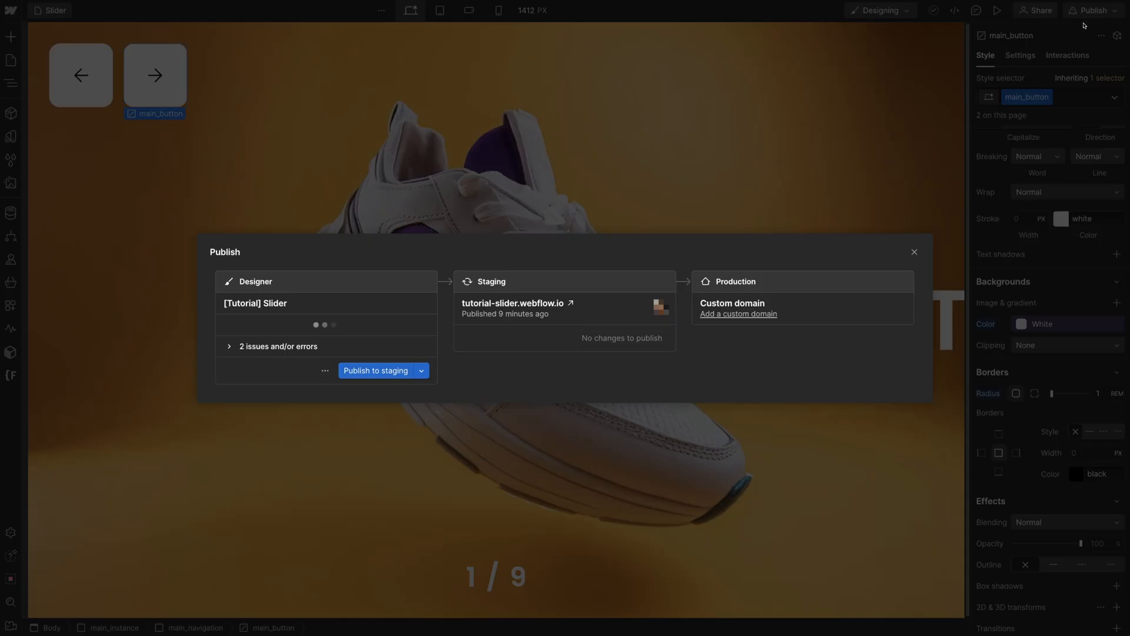
pyautogui.click(377, 367)
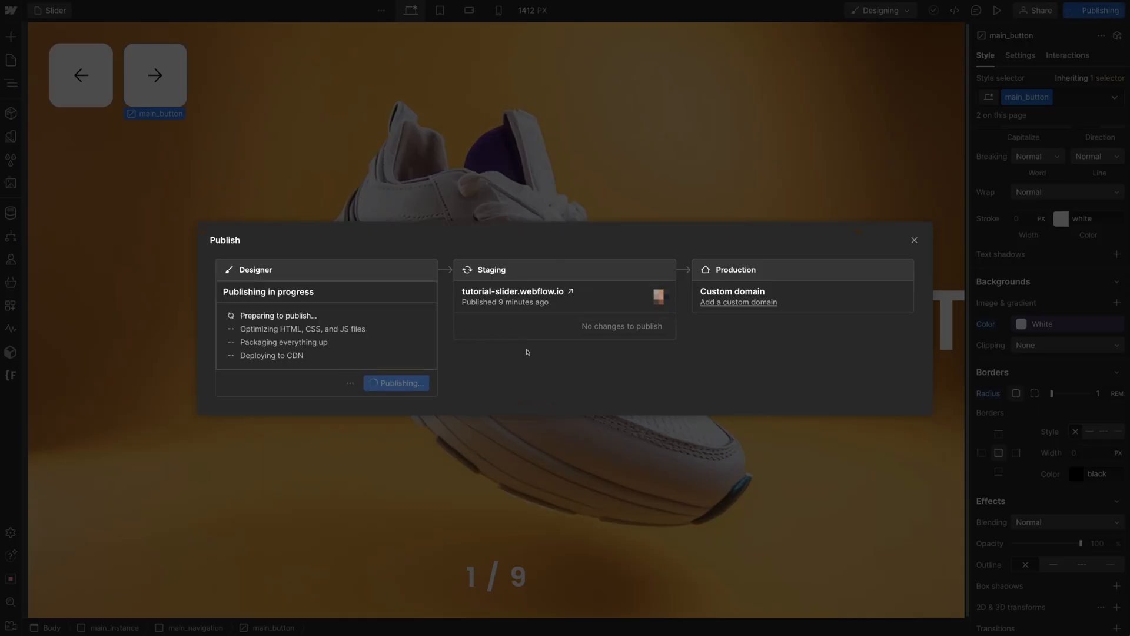
pyautogui.click(570, 292)
# - Test the next and previous arrow buttons by stepping through the slides on the published page
pyautogui.scroll(-4, 588, 306)
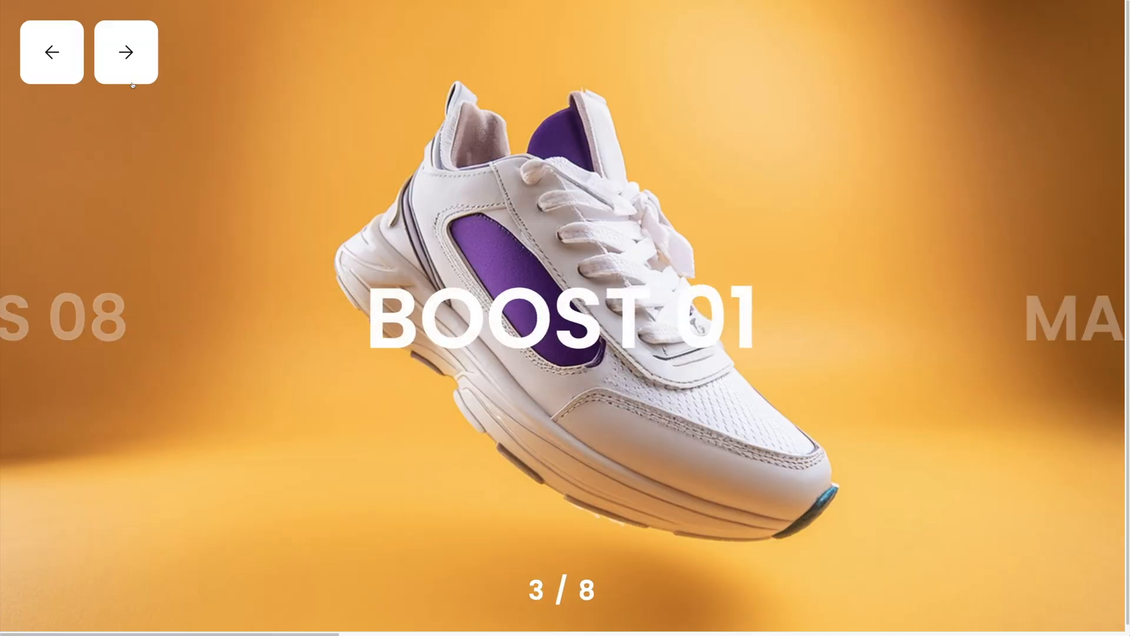
pyautogui.click(132, 82)
pyautogui.click(47, 70)
pyautogui.click(57, 69)
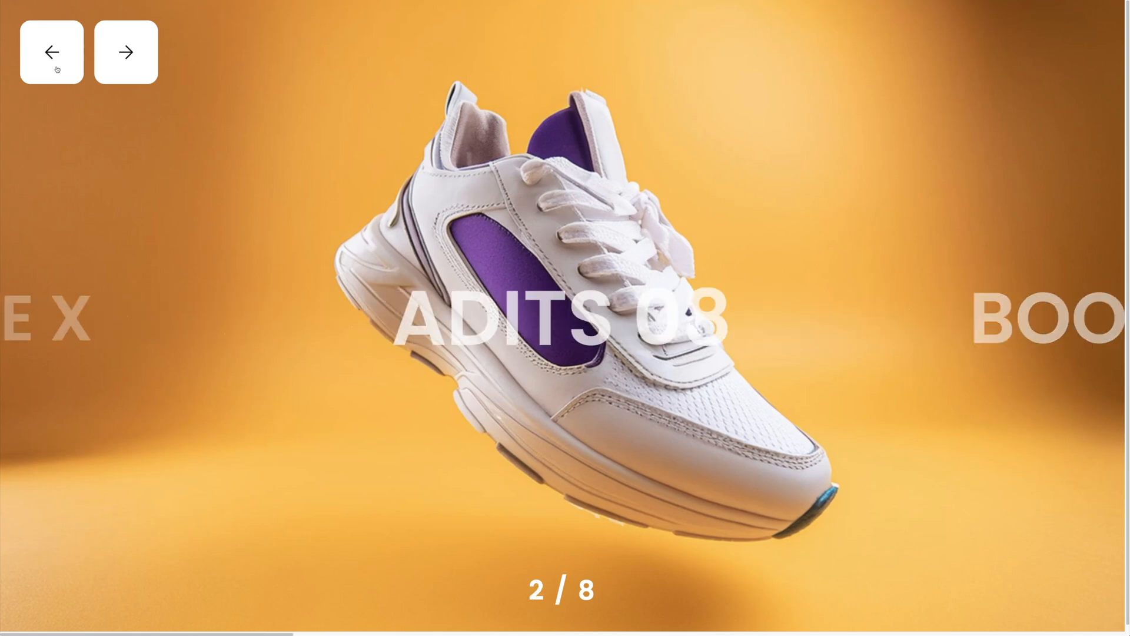
pyautogui.click(57, 69)
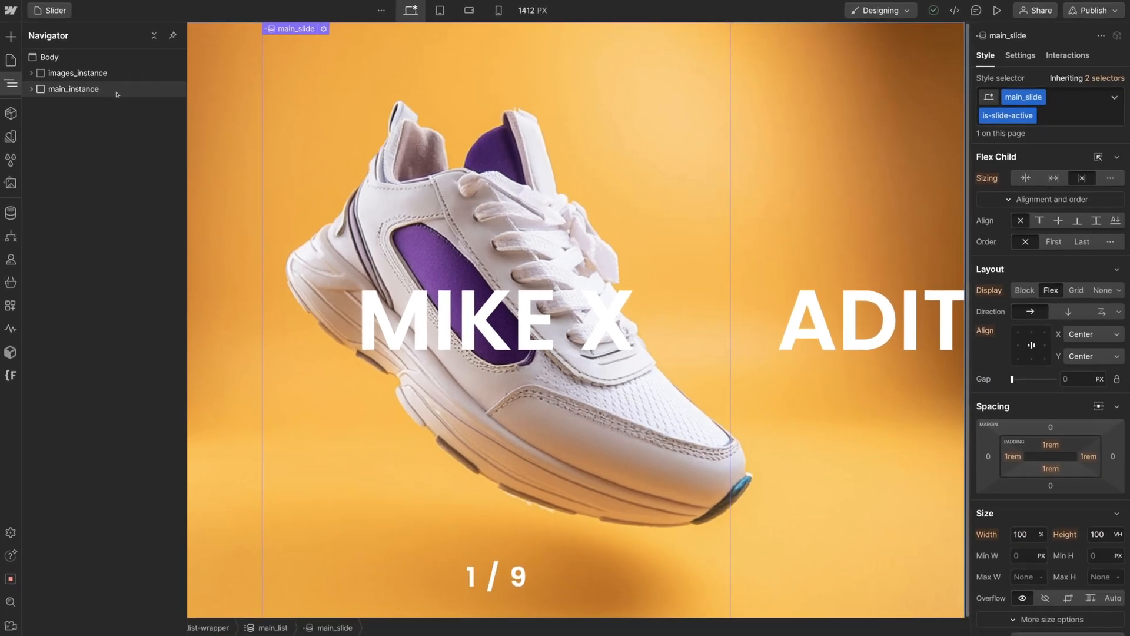
# - Open the Slider component settings for main_instance in the Finsweet Components app and dismiss the tutorial notice
pyautogui.click(88, 89)
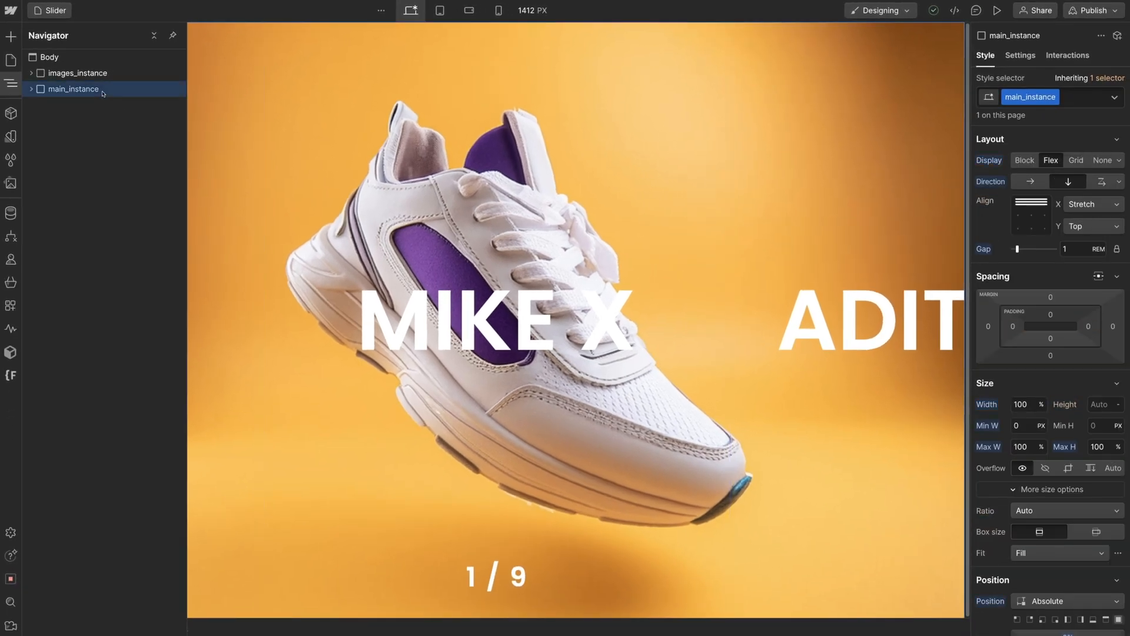
pyautogui.click(10, 83)
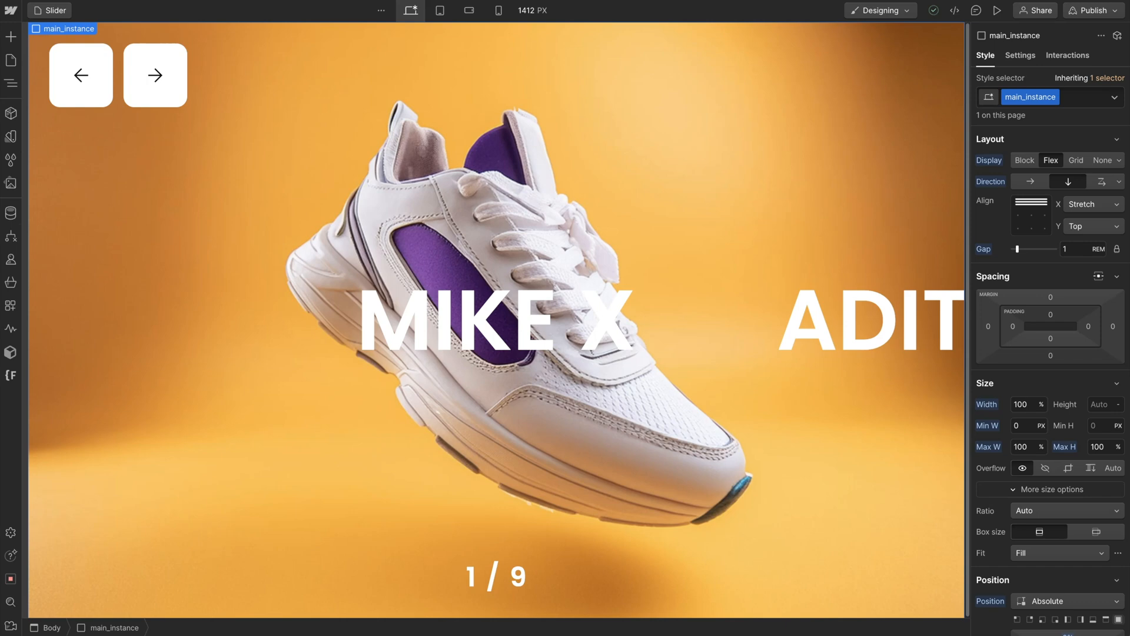
pyautogui.click(9, 304)
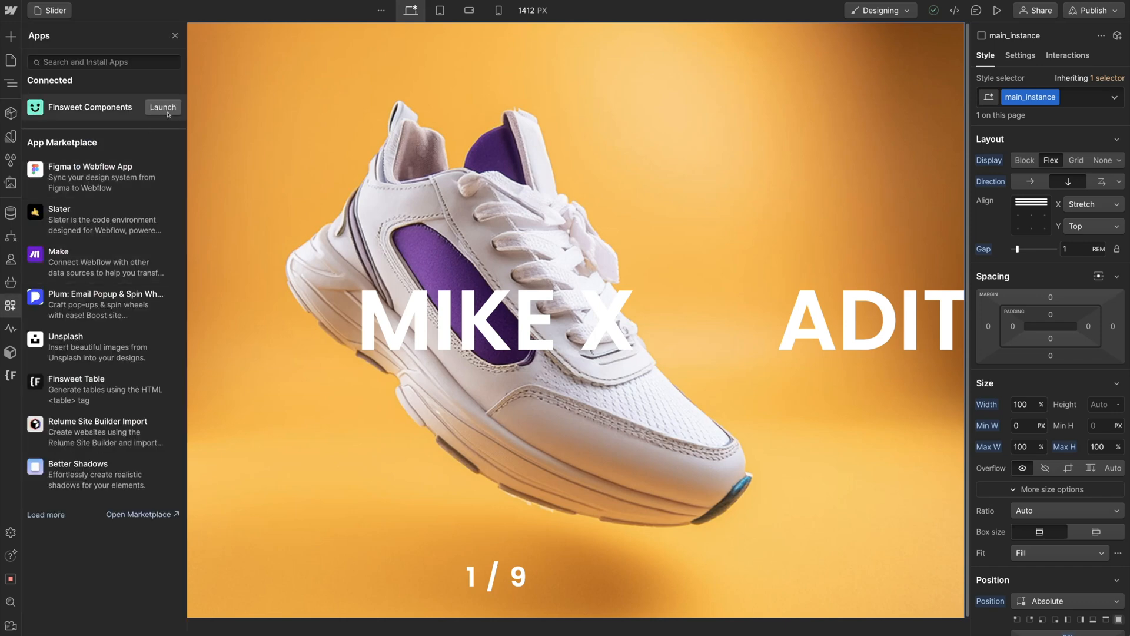
pyautogui.click(166, 110)
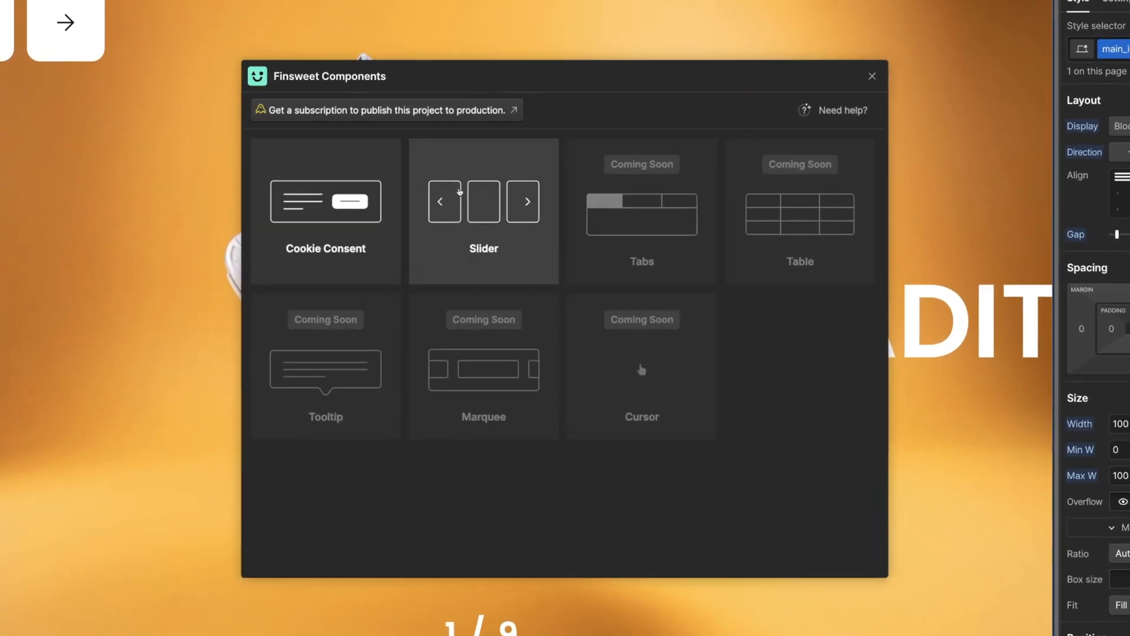
pyautogui.click(536, 194)
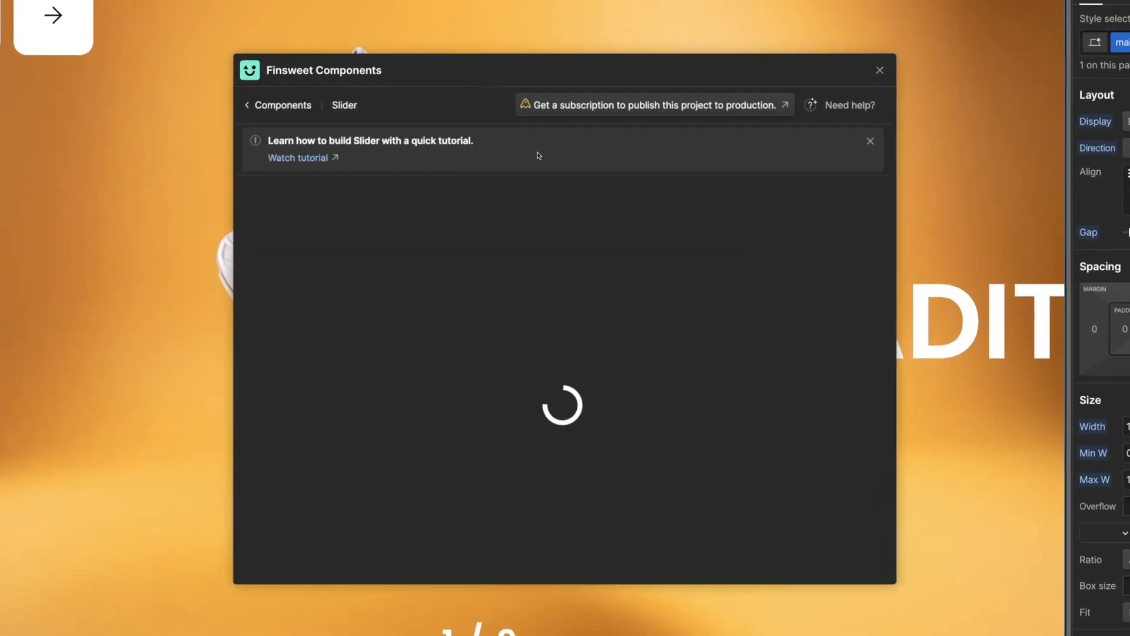
pyautogui.click(870, 141)
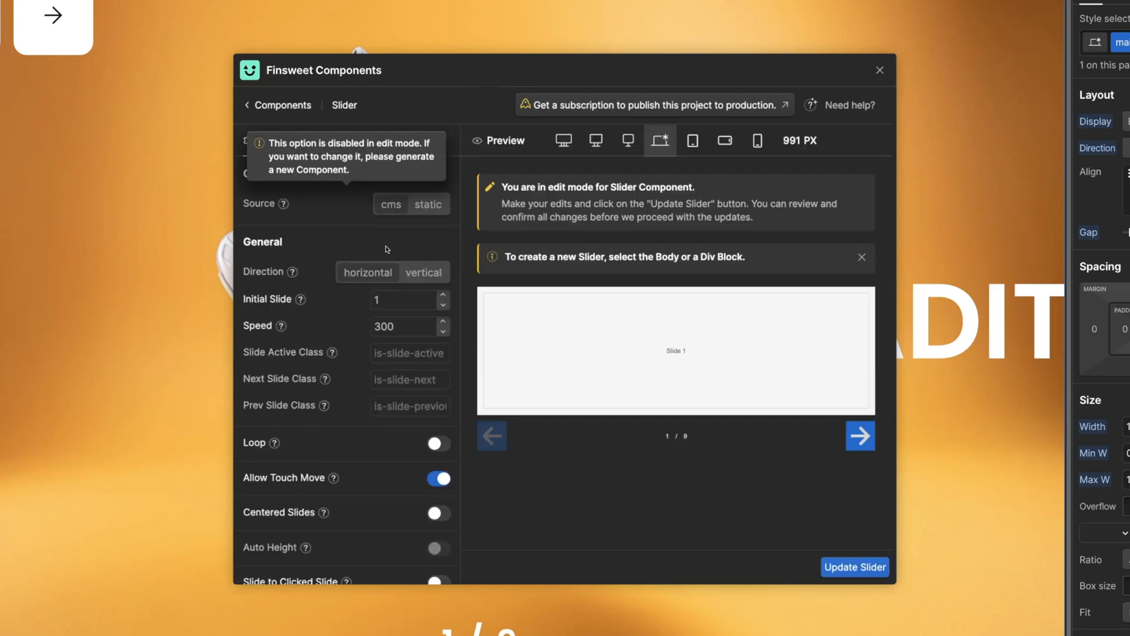
# - Enable the Controller module so the main slider controls the images slider, and apply the slider update
pyautogui.scroll(-6, 390, 195)
pyautogui.scroll(-8, 387, 258)
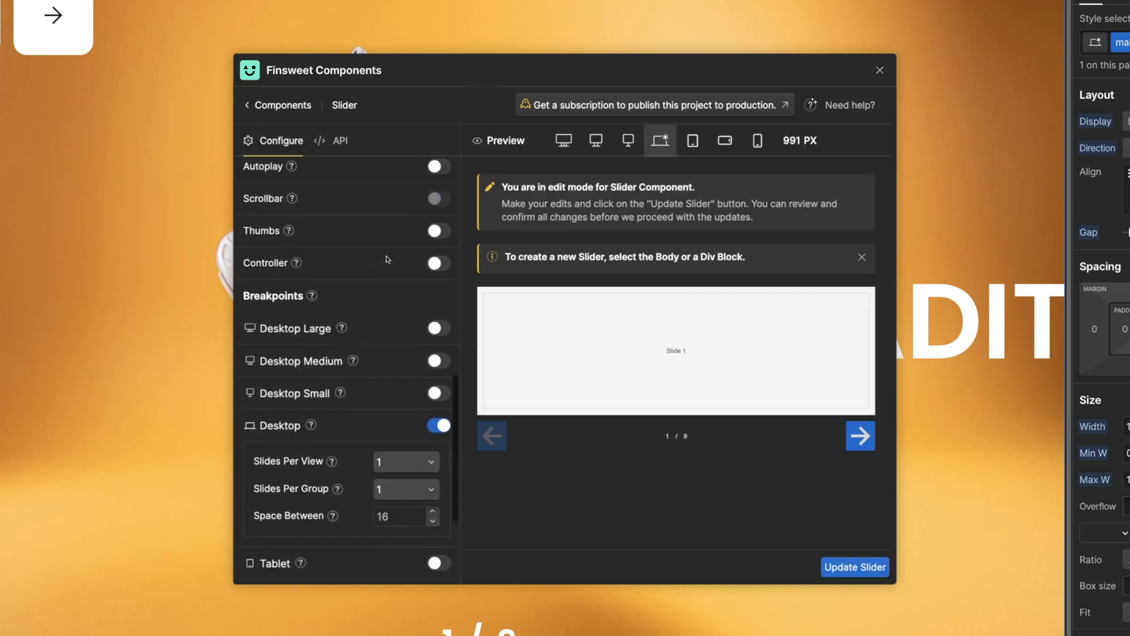
pyautogui.click(439, 260)
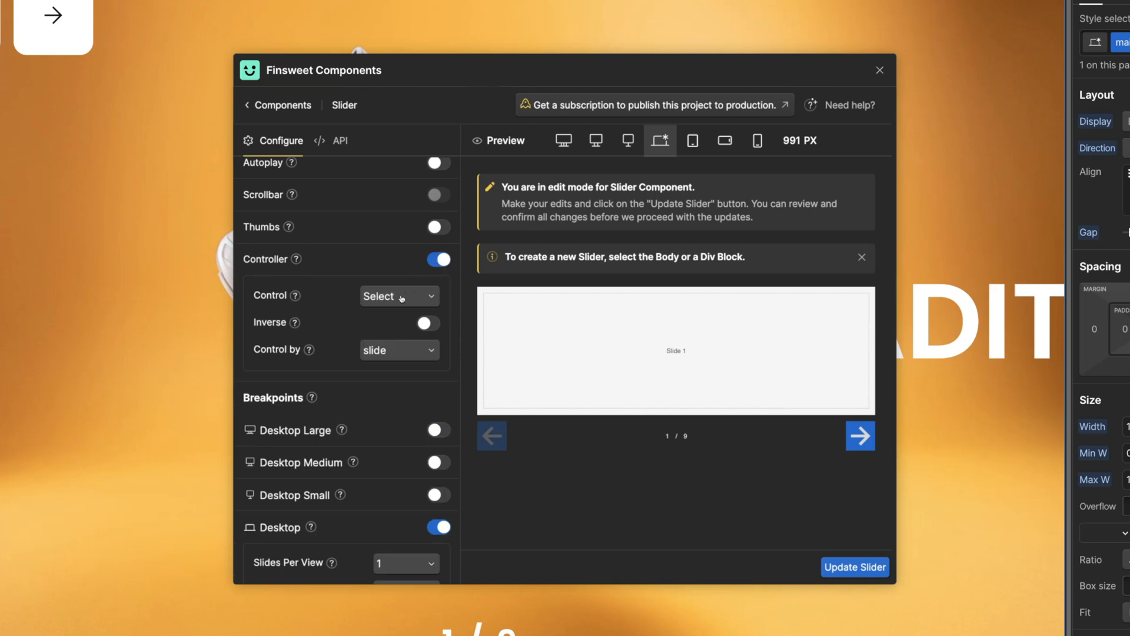
pyautogui.click(400, 297)
pyautogui.click(402, 326)
pyautogui.click(838, 568)
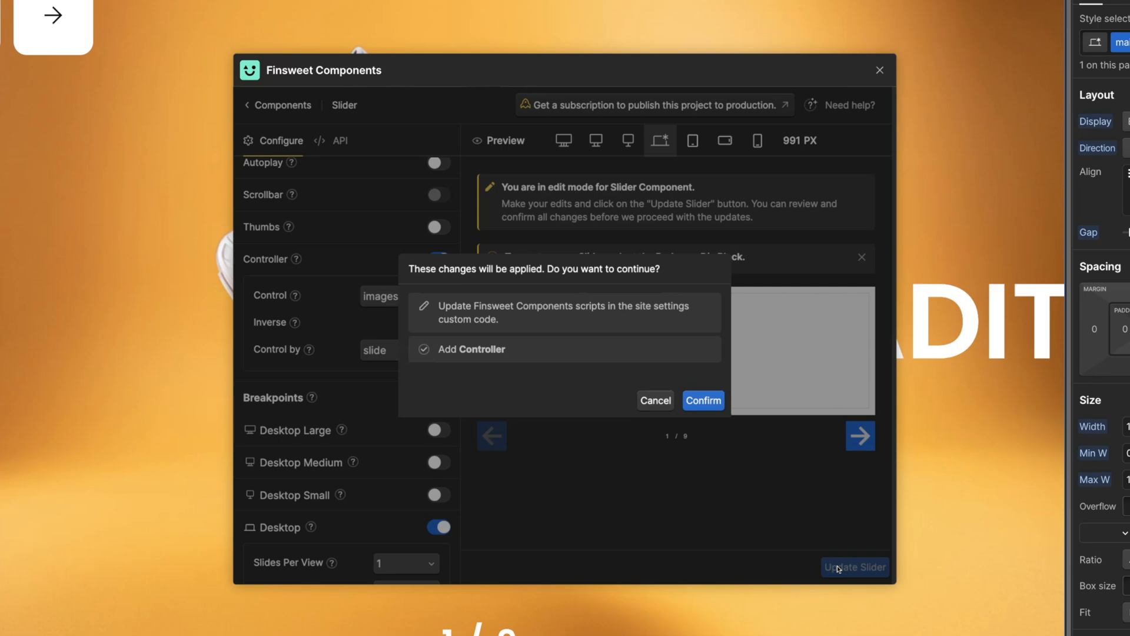
pyautogui.click(704, 403)
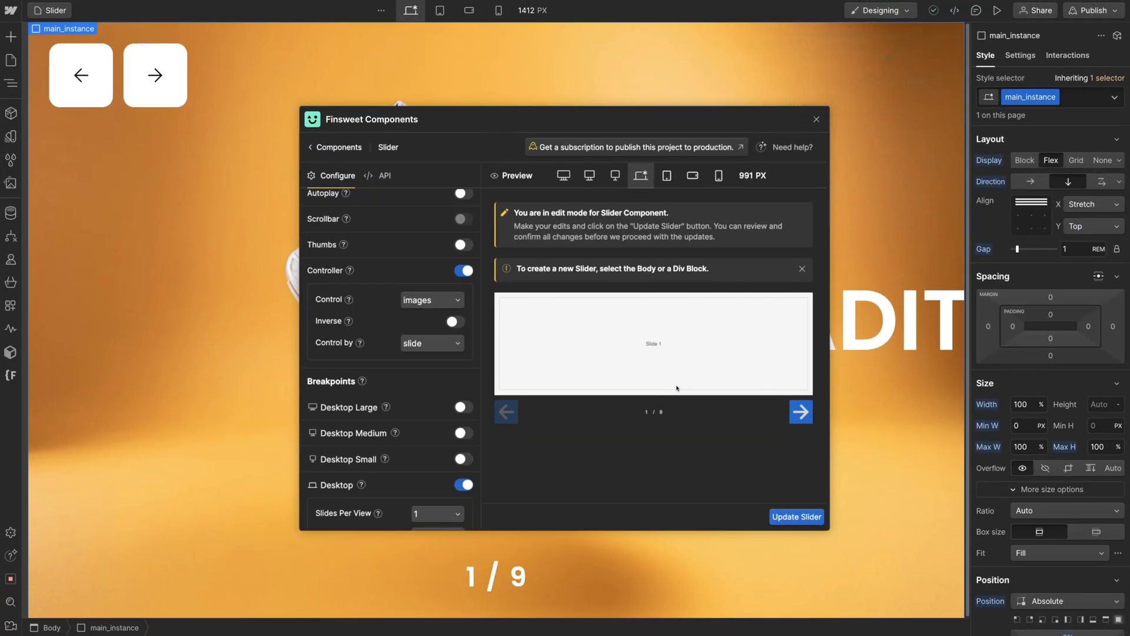
pyautogui.click(815, 120)
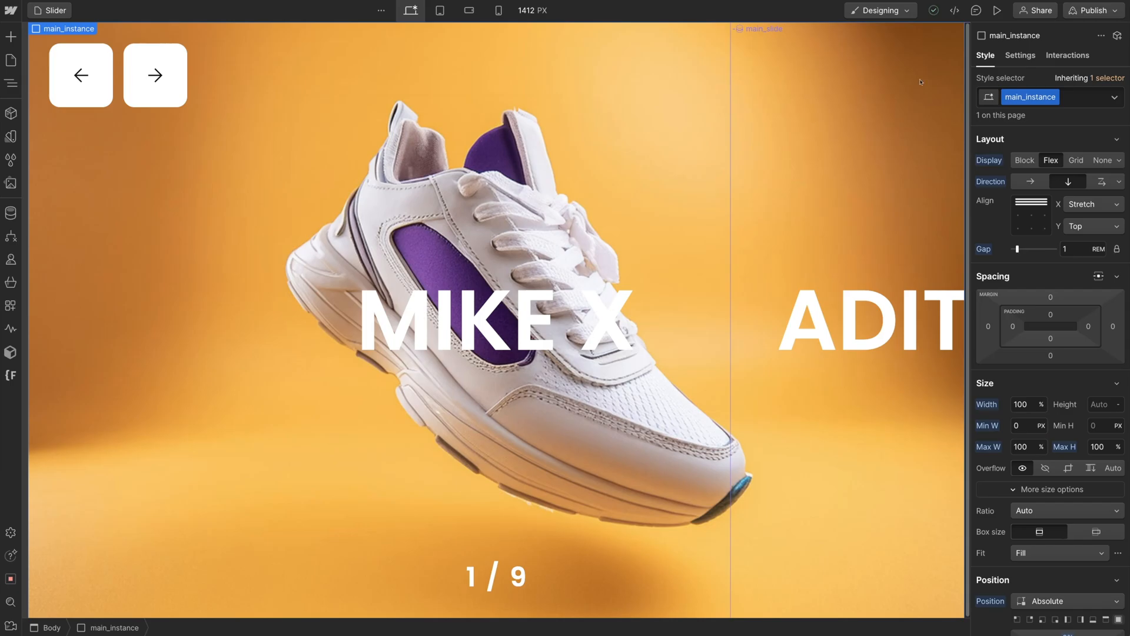
# - Publish the updated site and open the published page
pyautogui.click(1094, 10)
pyautogui.click(393, 371)
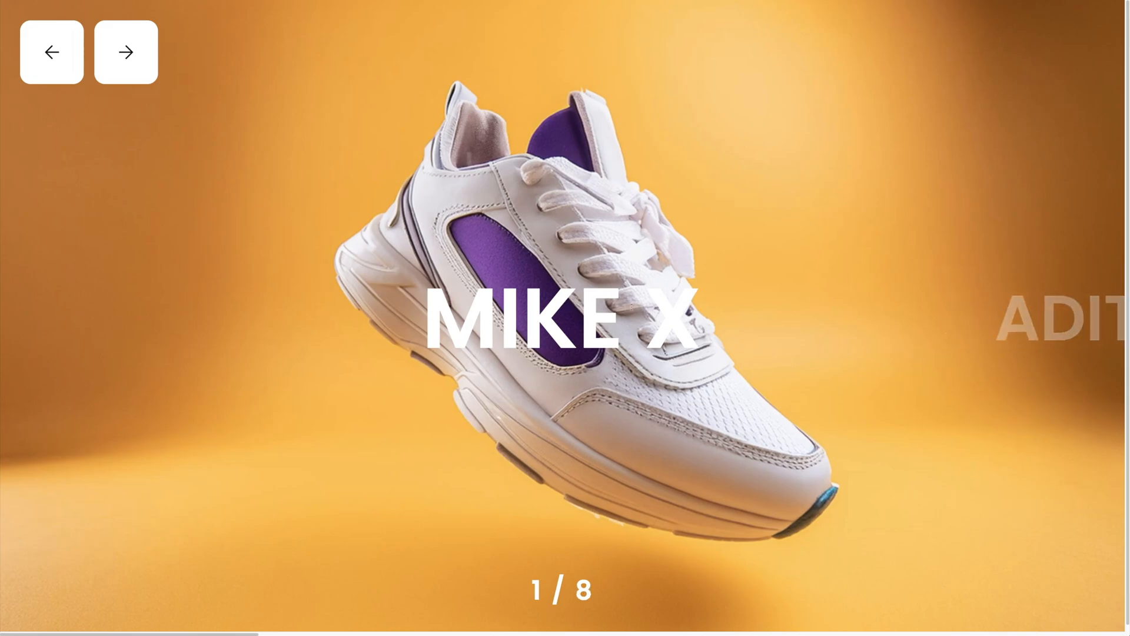
# - Test the linked sliders by stepping through slides on the published page, and try the thumbnails in the final site preview
pyautogui.moveTo(632, 306)
pyautogui.mouseDown()
pyautogui.moveTo(563, 312)
pyautogui.moveTo(630, 309)
pyautogui.mouseUp()
pyautogui.click(151, 82)
pyautogui.click(151, 82)
pyautogui.click(151, 81)
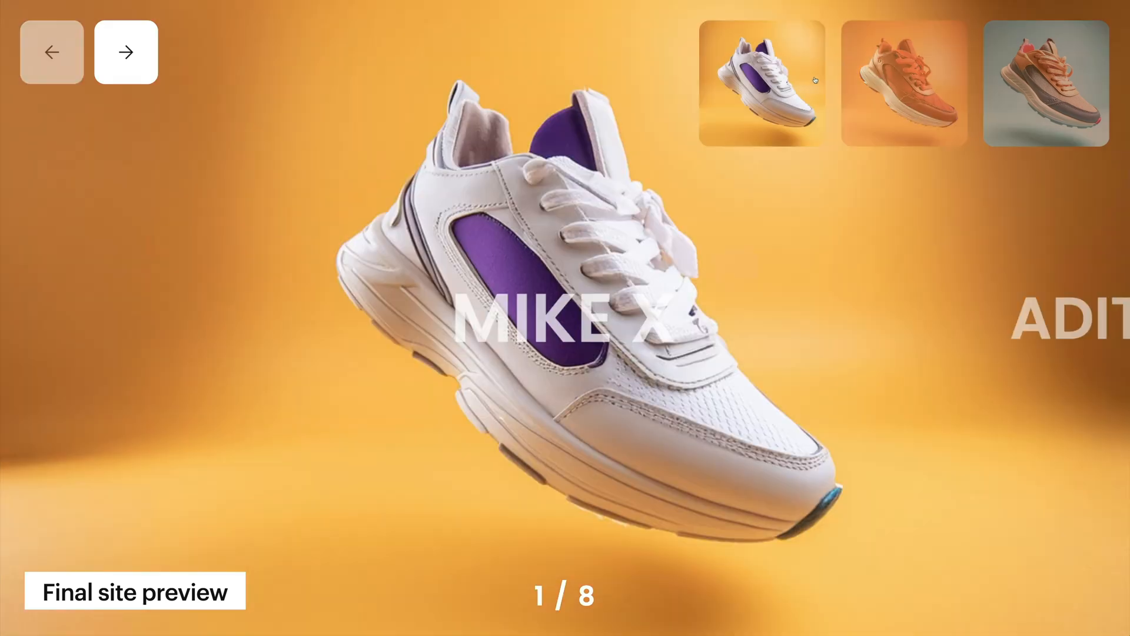
pyautogui.click(904, 83)
pyautogui.click(1016, 101)
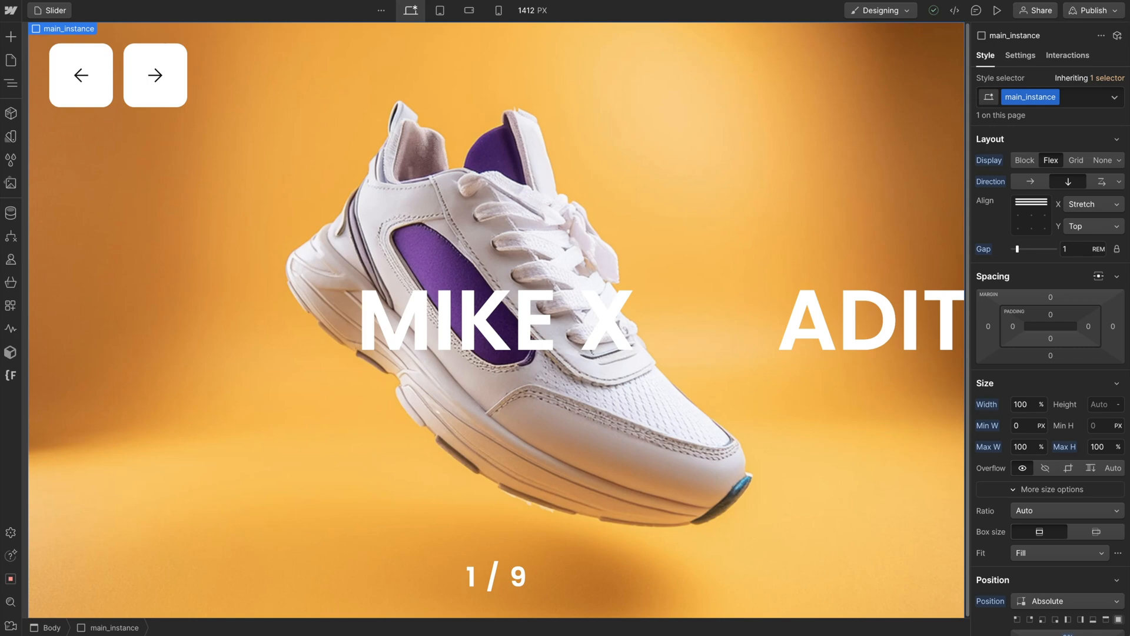
# - Select the Body and open a new Slider component configuration in the Finsweet Components app
pyautogui.click(11, 83)
pyautogui.click(50, 58)
pyautogui.click(11, 305)
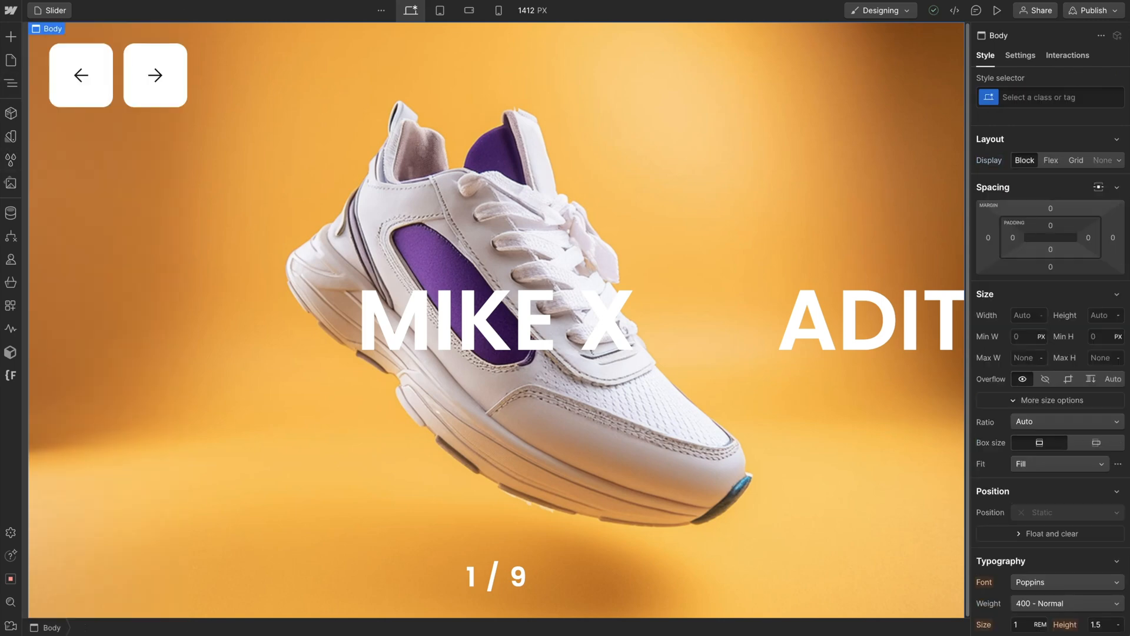
pyautogui.click(156, 107)
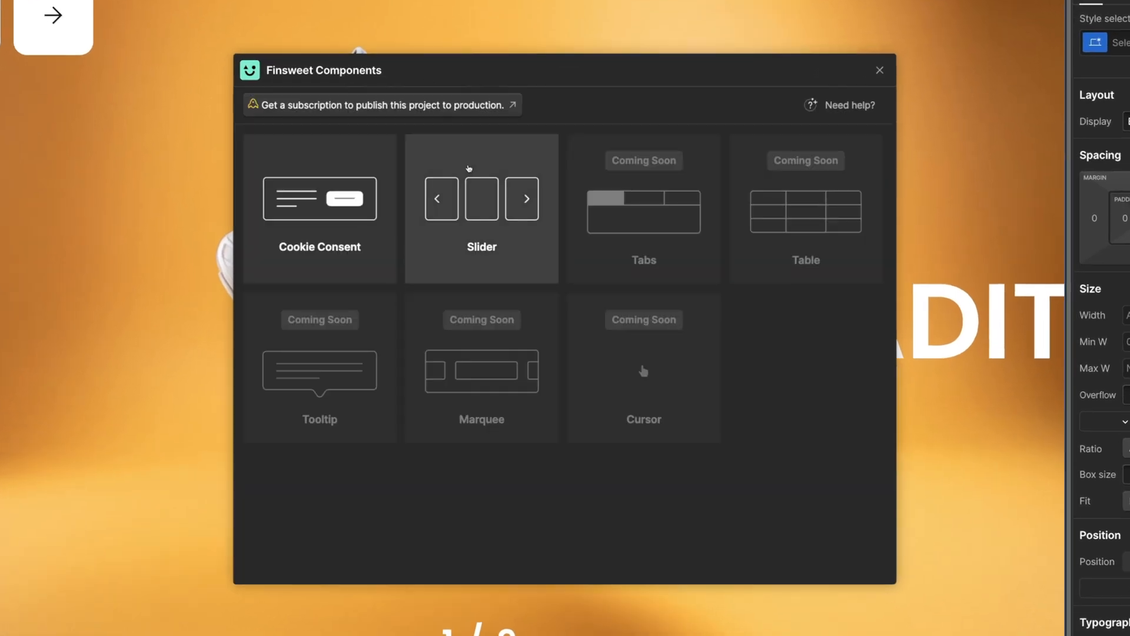
pyautogui.click(469, 169)
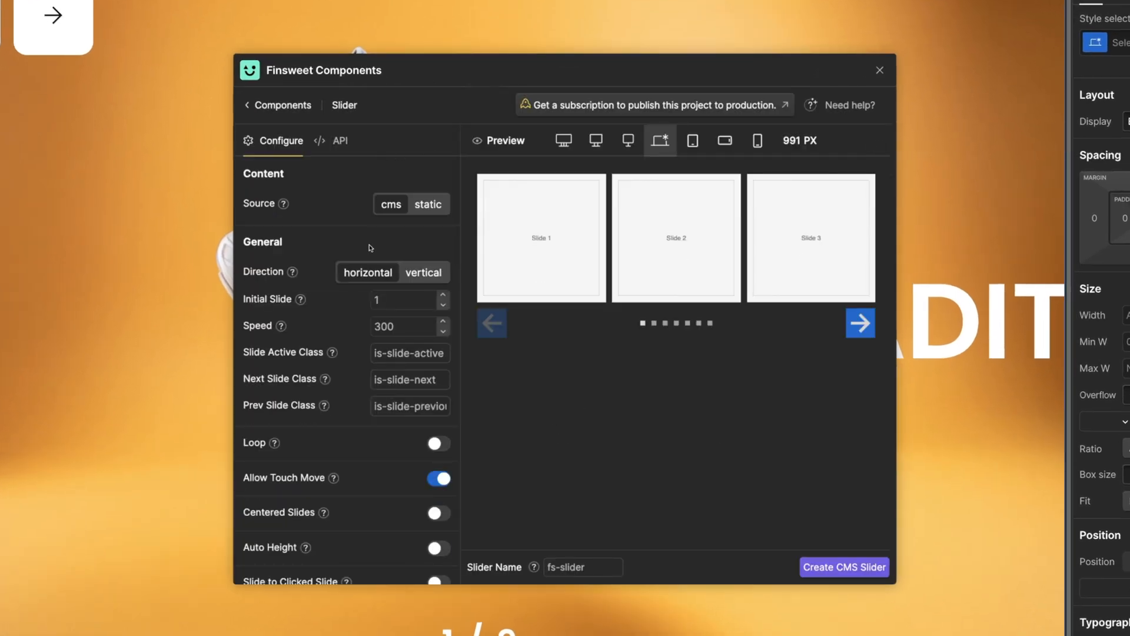
# - Turn off Pagination and Navigation for the new slider and set its Desktop Space Between to 24
pyautogui.scroll(-10, 370, 248)
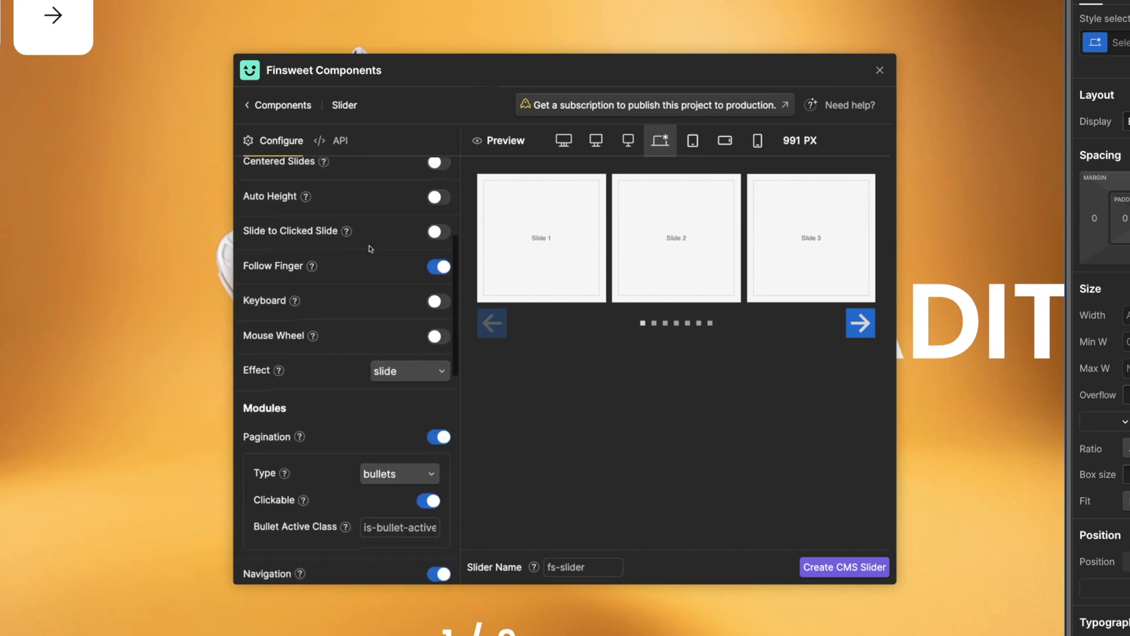
pyautogui.scroll(-3, 371, 248)
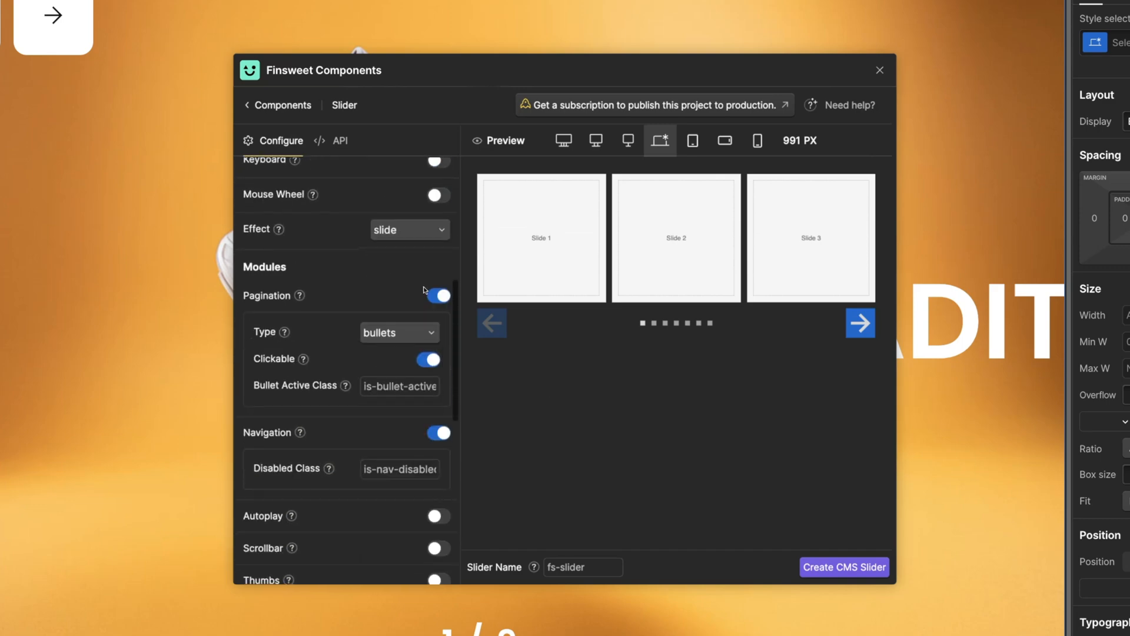
pyautogui.click(436, 297)
pyautogui.click(436, 329)
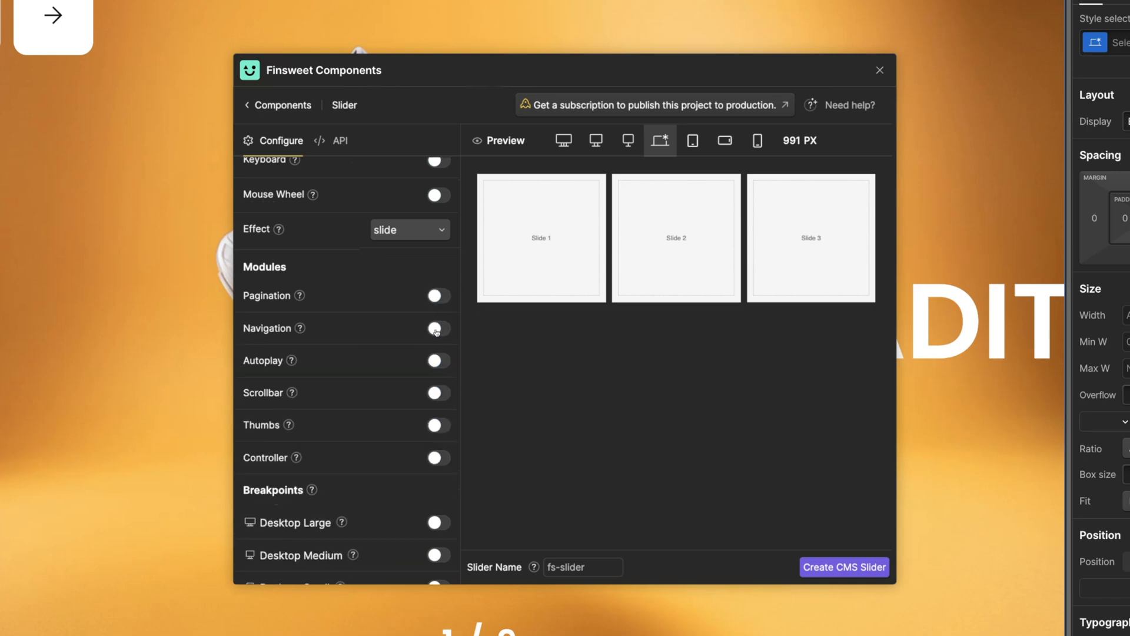
pyautogui.scroll(-5, 393, 335)
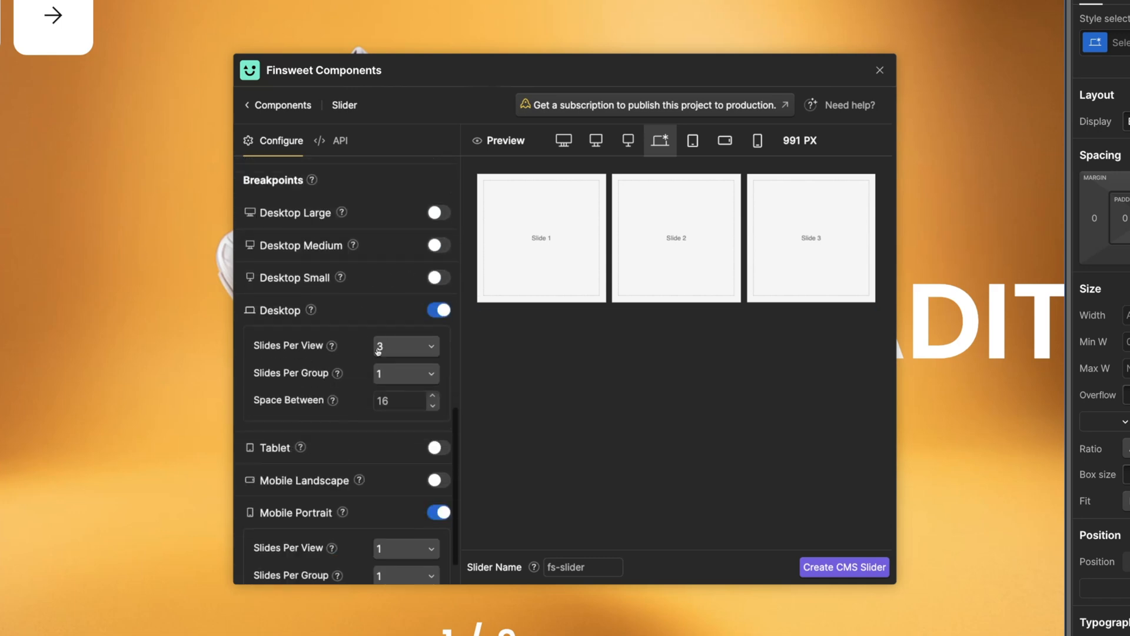
pyautogui.click(403, 403)
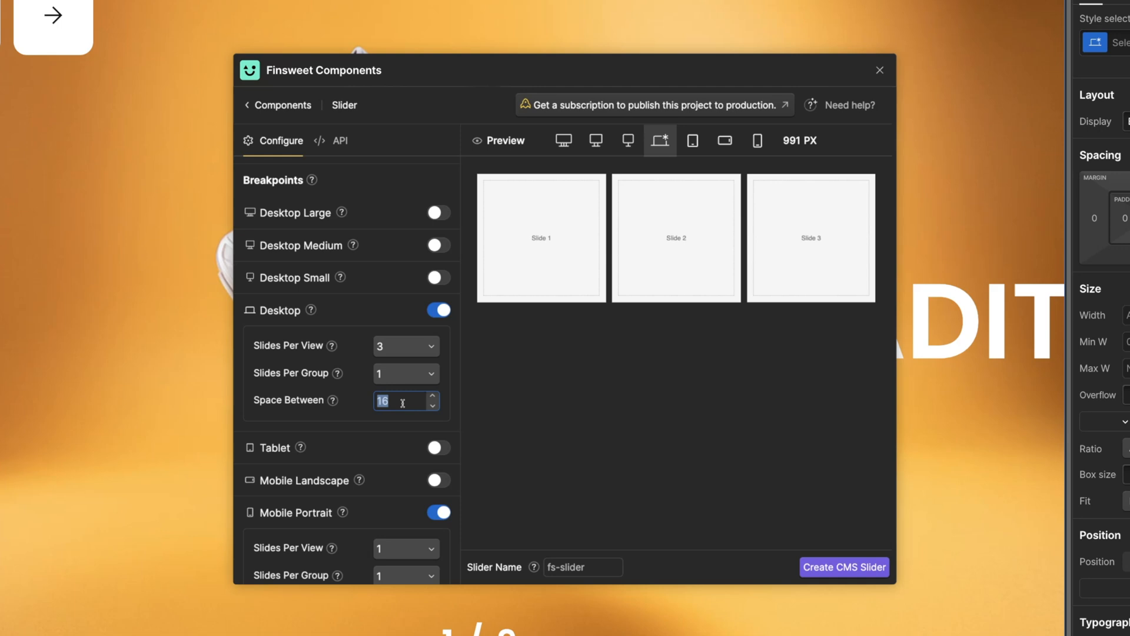
pyautogui.write('24')
pyautogui.click(363, 404)
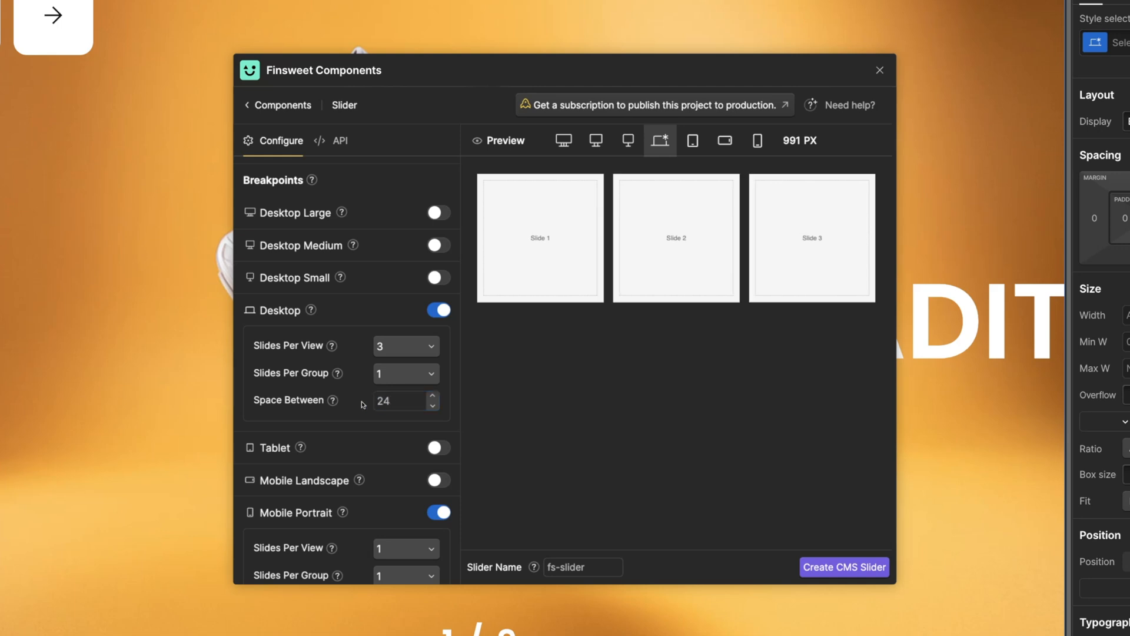
# - Name the slider thumbs, create it as a CMS slider, and close the Finsweet Components app
pyautogui.tripleClick(591, 567)
pyautogui.write('t')
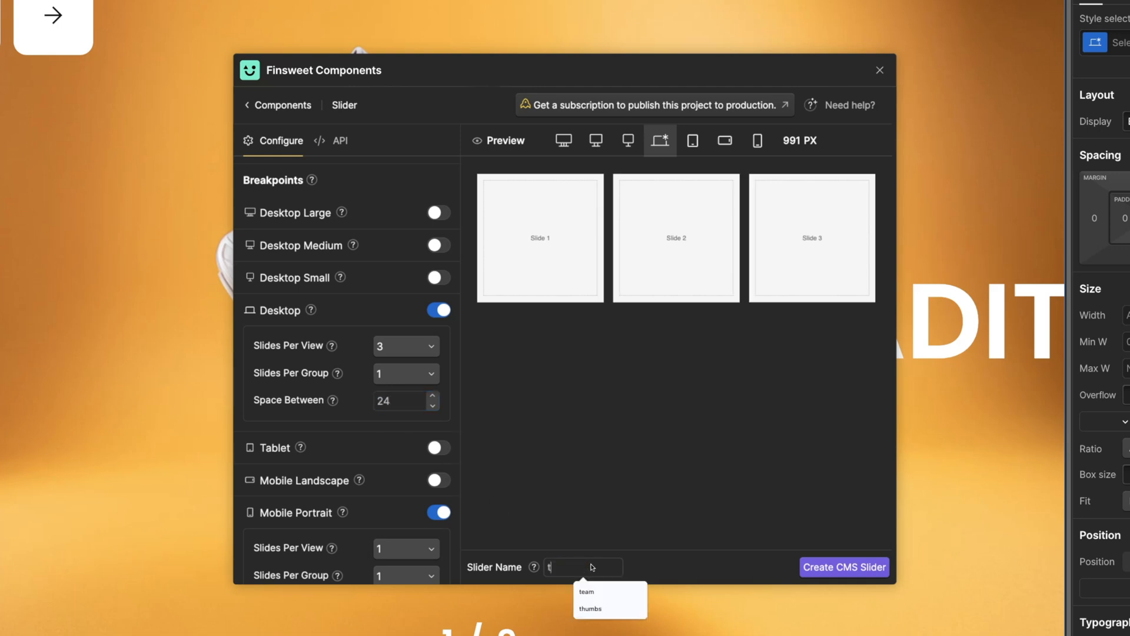
pyautogui.write('humbs')
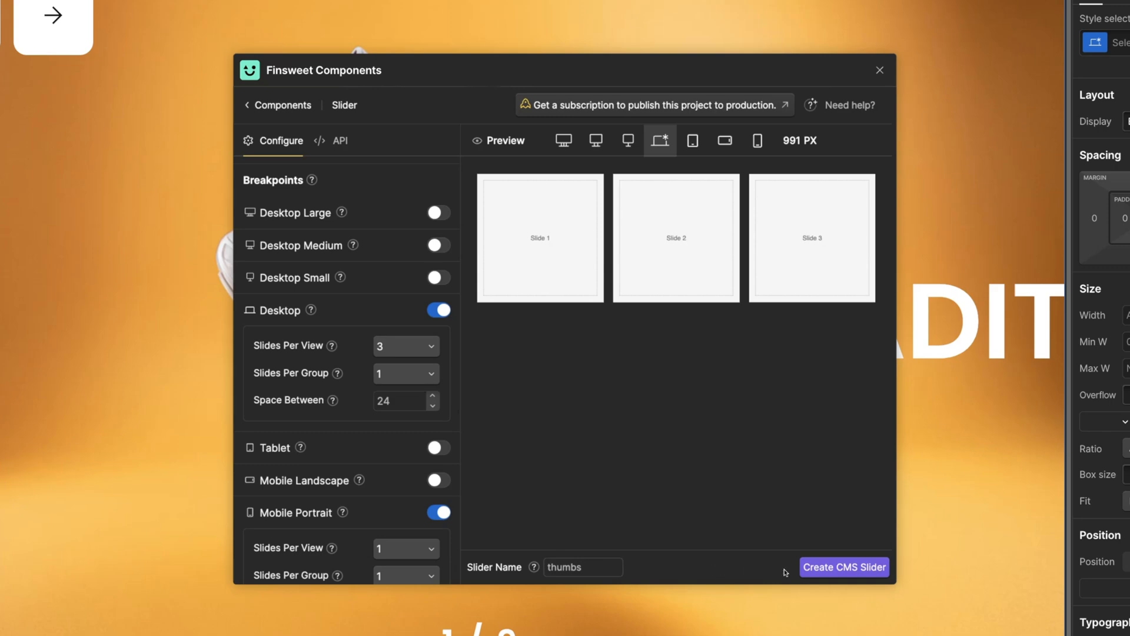
pyautogui.click(827, 569)
pyautogui.click(704, 405)
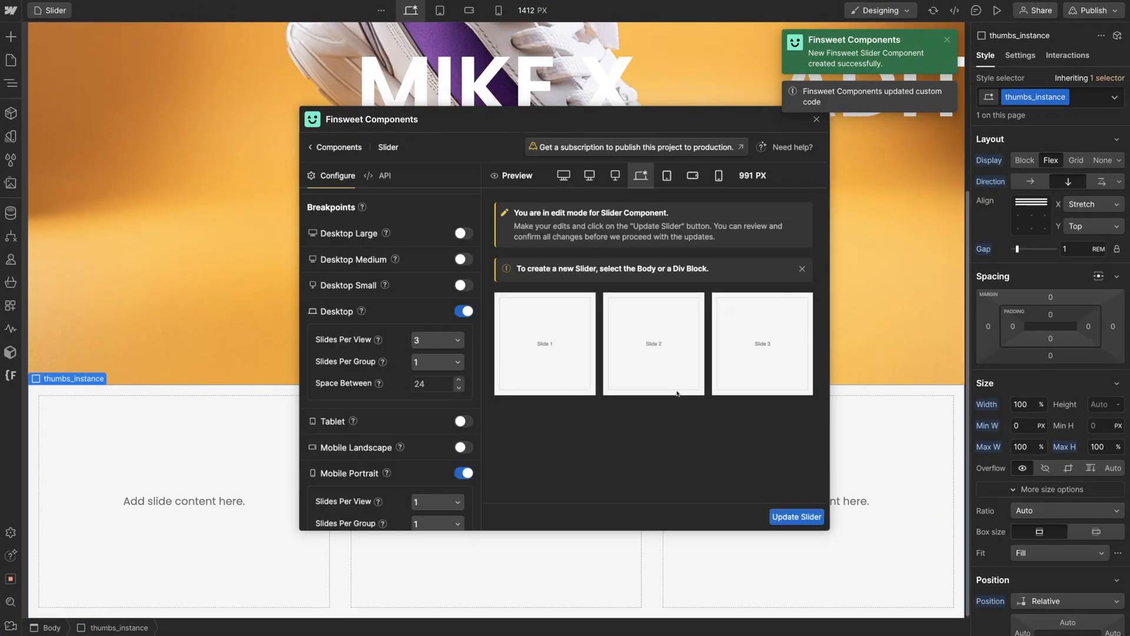
pyautogui.click(817, 120)
# - Connect thumbs_list-wrapper to the Sneakers collection as its source
pyautogui.click(316, 393)
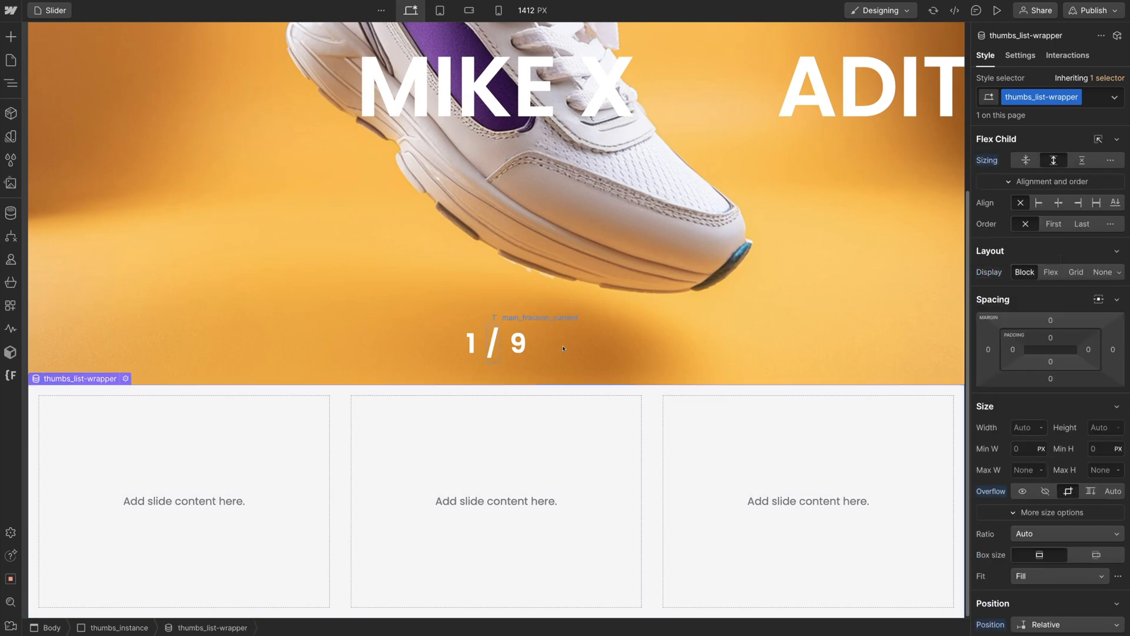
pyautogui.click(1020, 56)
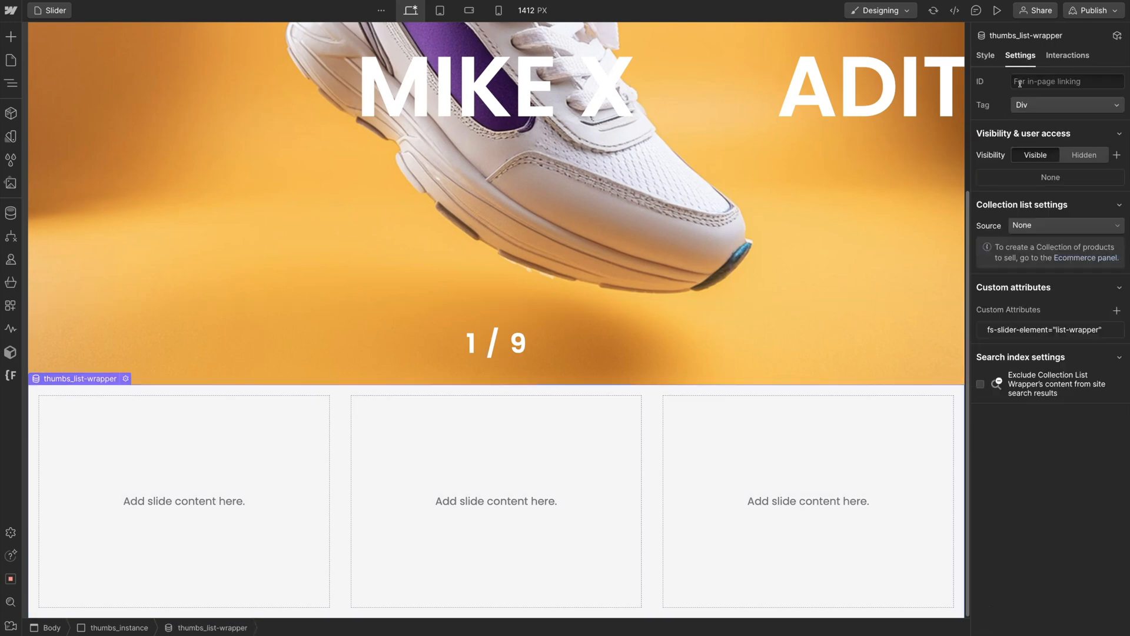
pyautogui.click(1054, 226)
pyautogui.click(1036, 274)
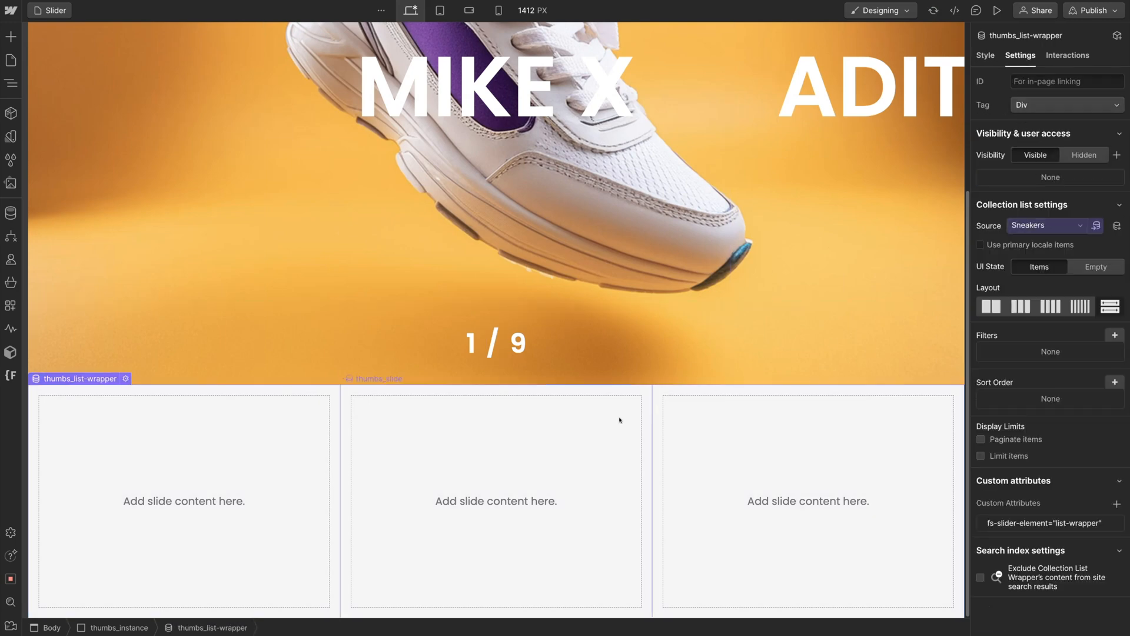
# - Replace the placeholder content in the thumbs slide with an Image element bound to the Sneakers Image field
pyautogui.click(558, 435)
pyautogui.press('Delete')
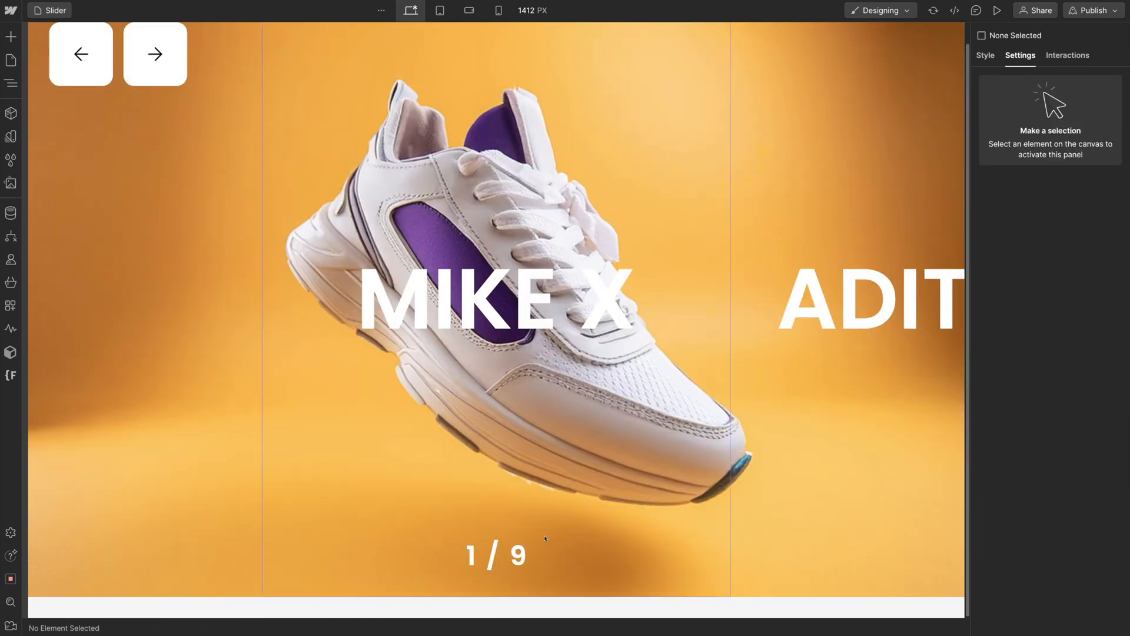
pyautogui.click(566, 614)
pyautogui.hotkey('ctrl', 'k')
pyautogui.write('image')
pyautogui.press('Return')
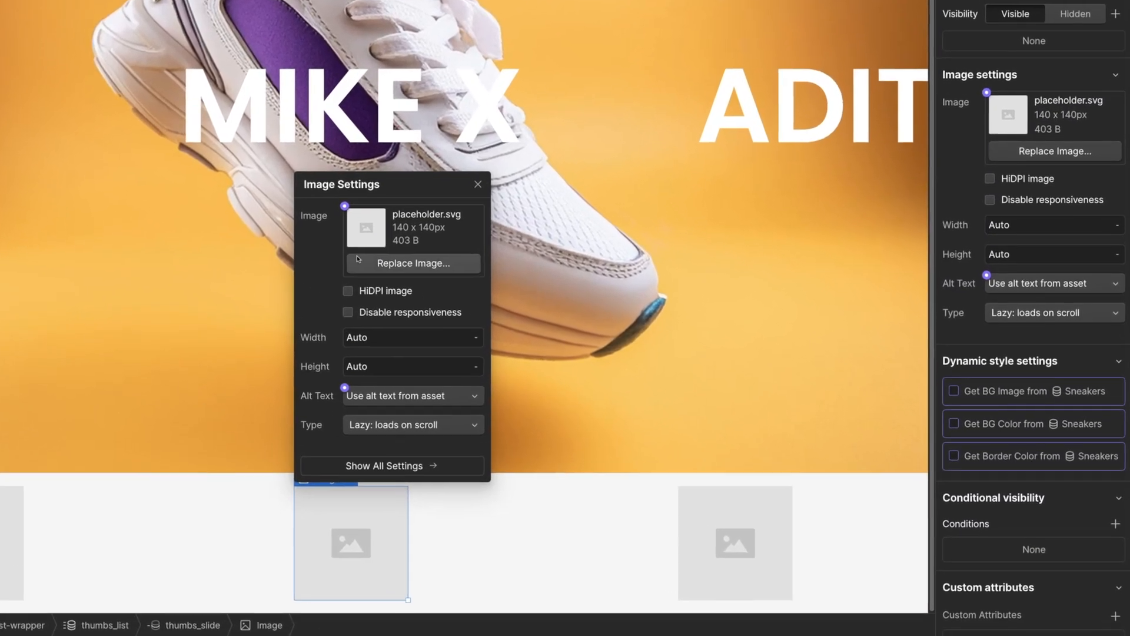
pyautogui.click(345, 206)
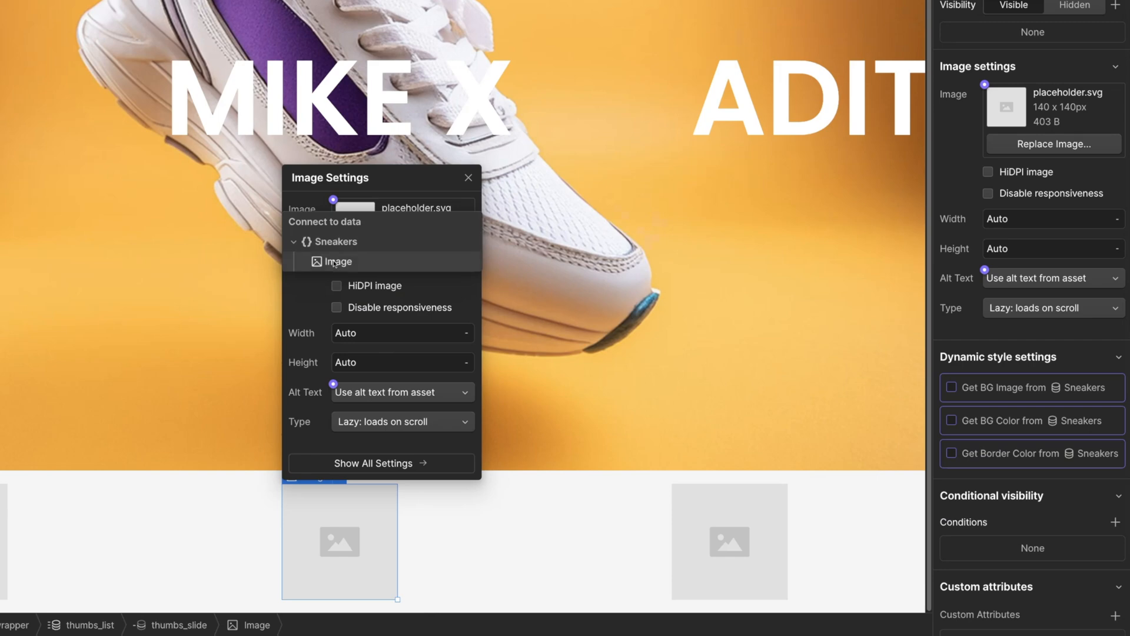
pyautogui.click(334, 263)
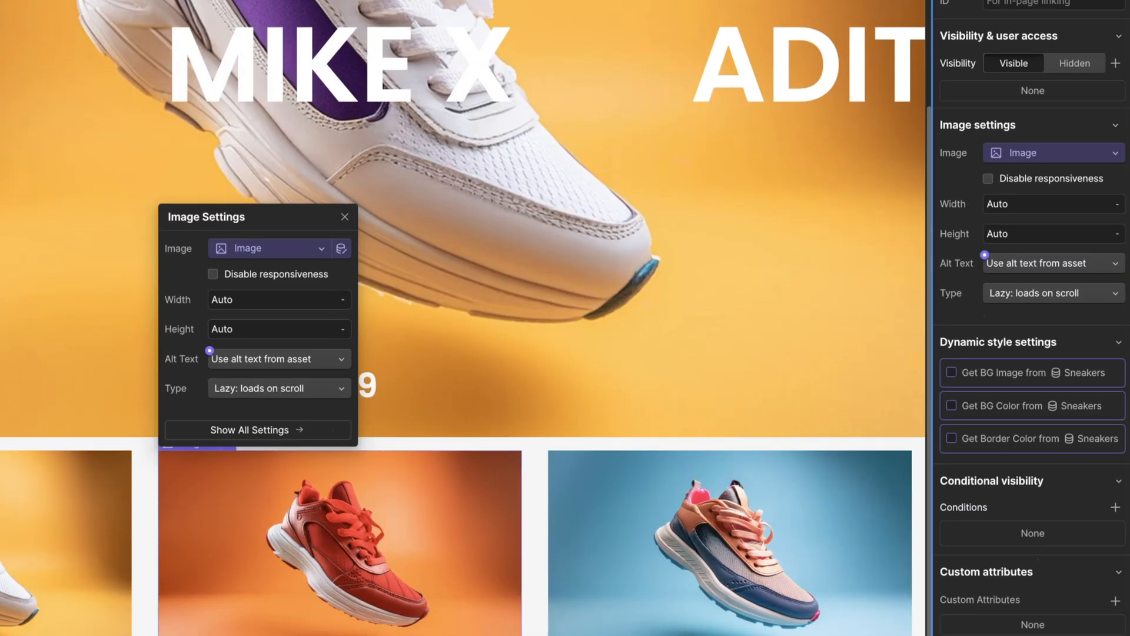
# - Create and apply the class thumbs_image to the thumbnail image
pyautogui.click(951, 48)
pyautogui.click(999, 116)
pyautogui.write('thu')
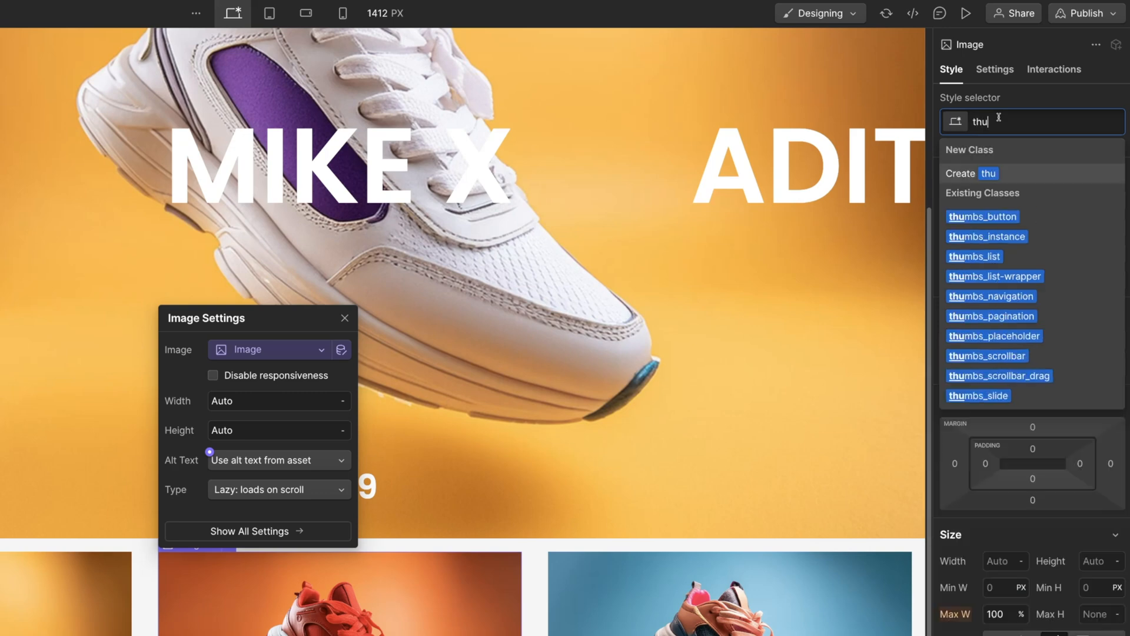
pyautogui.write('mbs_image')
pyautogui.press('Return')
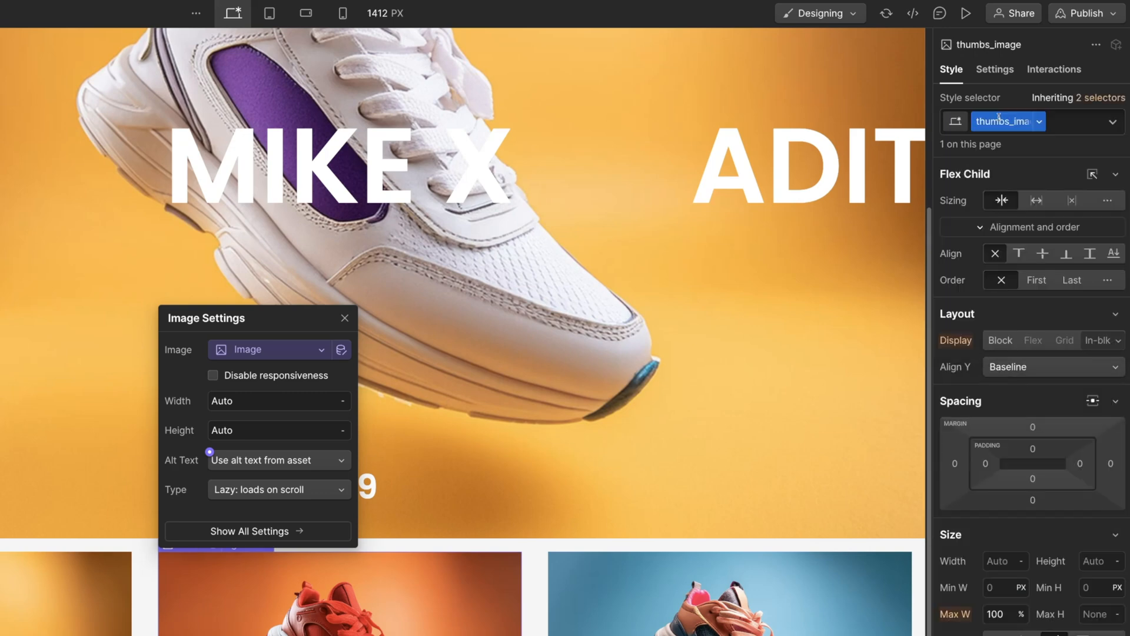
# - Give the thumbs_image class a Square (1:1) ratio and set its fit to Cover
pyautogui.click(345, 319)
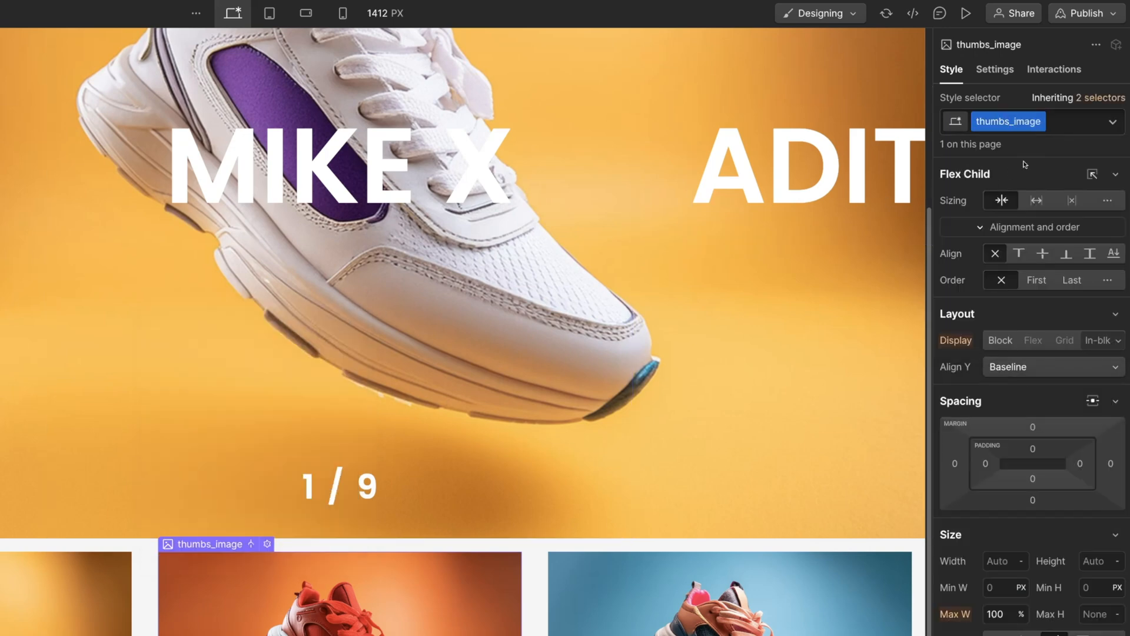
pyautogui.scroll(-5, 1046, 241)
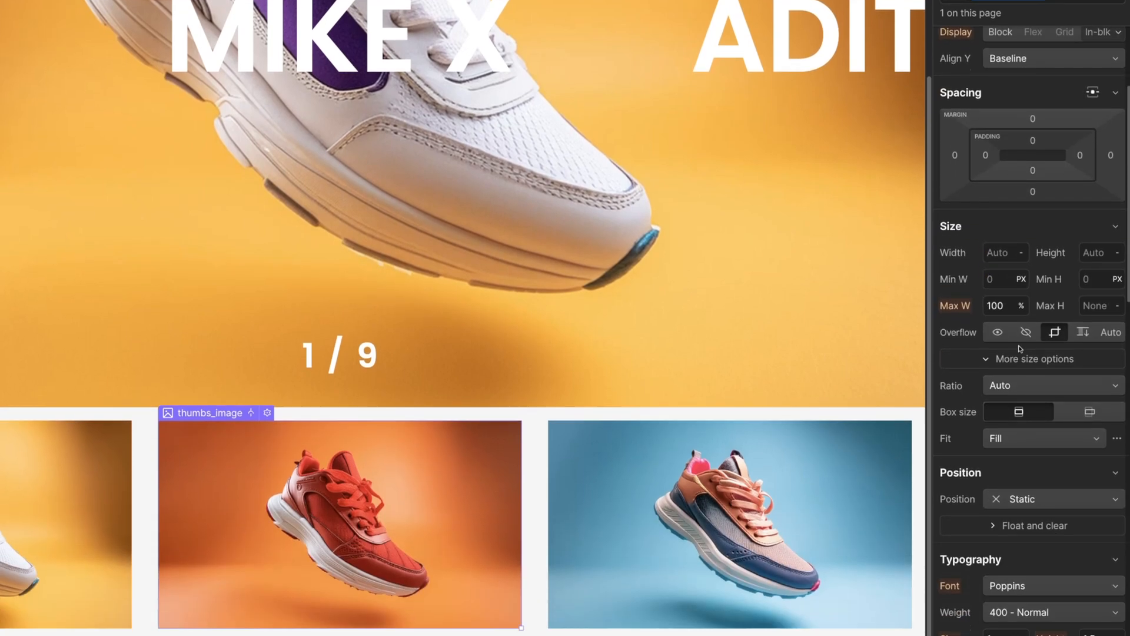
pyautogui.click(1023, 523)
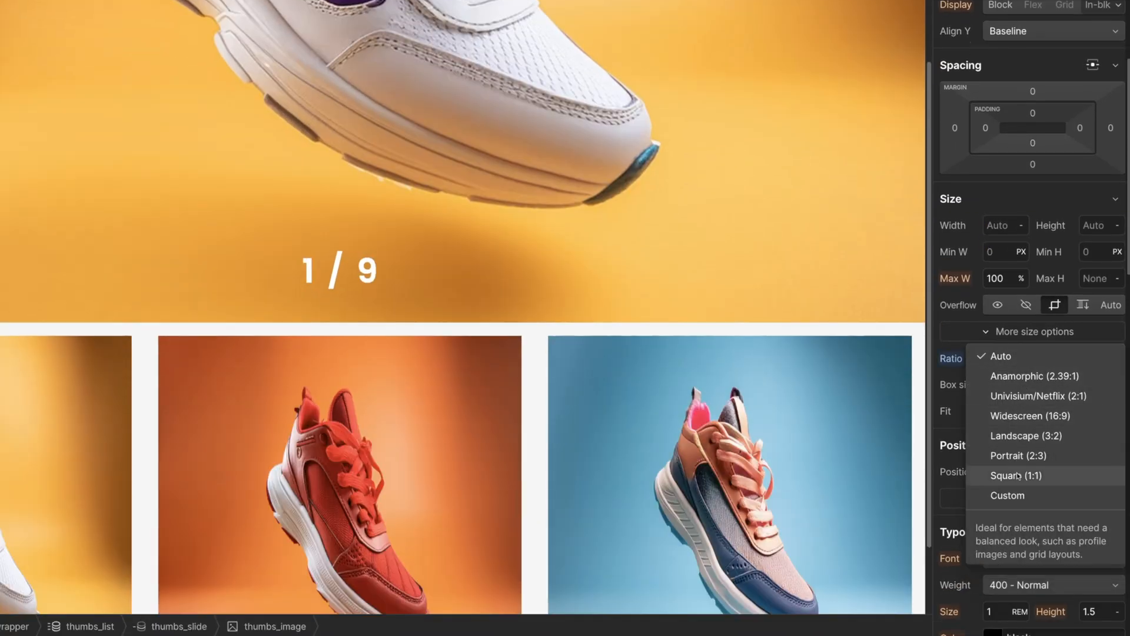
pyautogui.click(1020, 475)
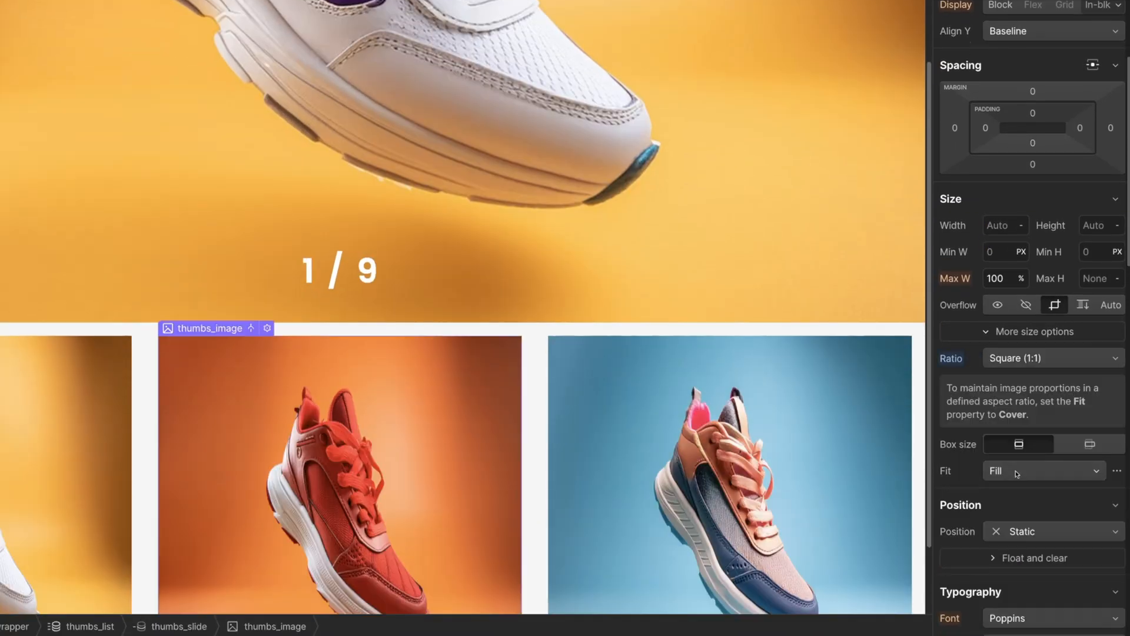
pyautogui.click(1020, 469)
pyautogui.click(1019, 507)
# - Round the corners of thumbs_image with a 1rem border radius
pyautogui.scroll(-10, 1020, 475)
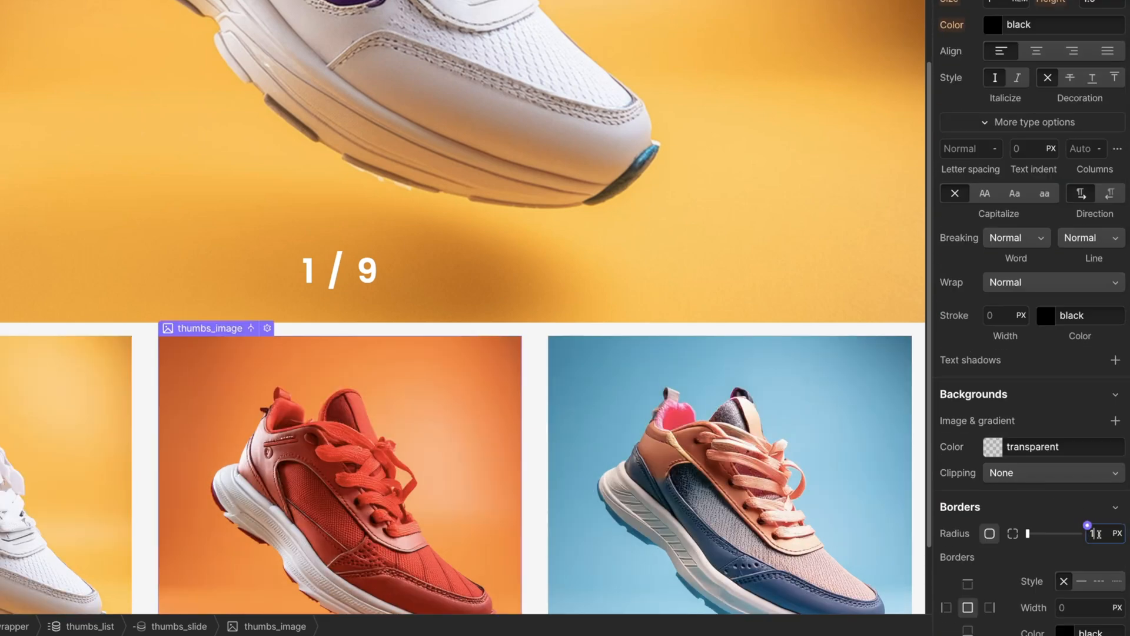
pyautogui.click(1099, 534)
pyautogui.write('1rem')
pyautogui.press('Return')
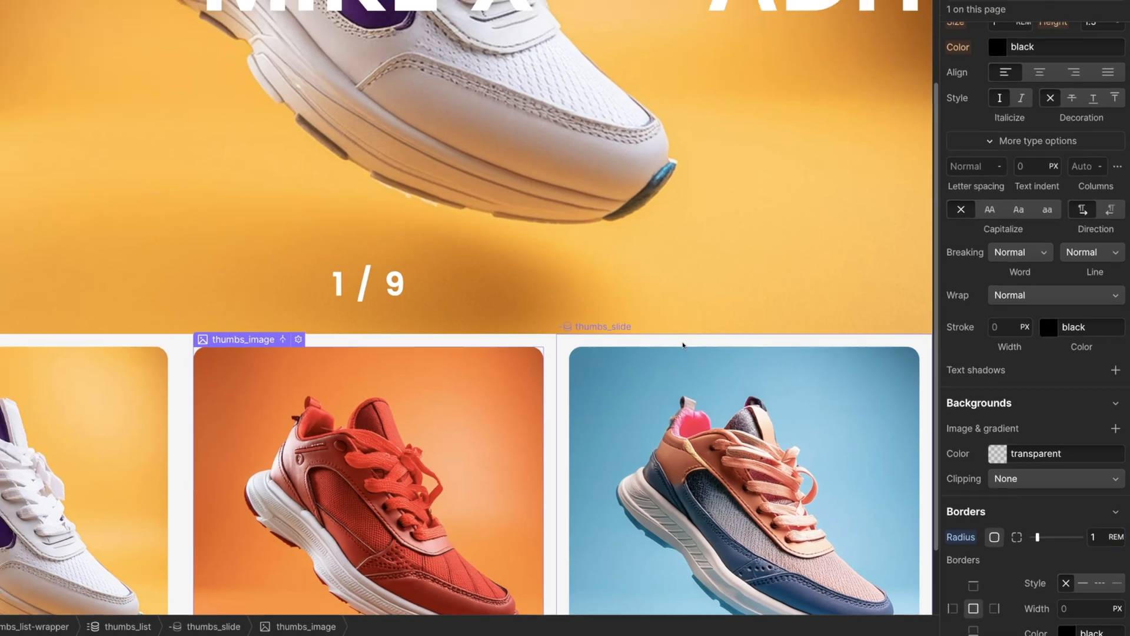
# - Reset the padding on all sides of thumbs_slide and remove its whitesmoke background color
pyautogui.click(663, 332)
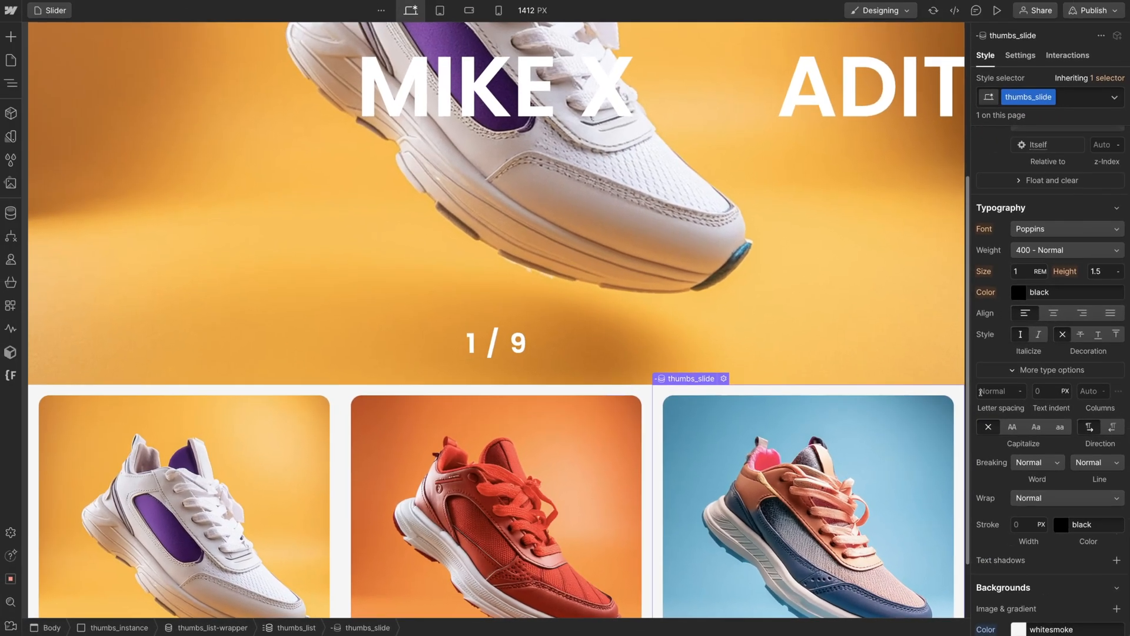
pyautogui.scroll(5, 1034, 337)
pyautogui.scroll(3, 1051, 391)
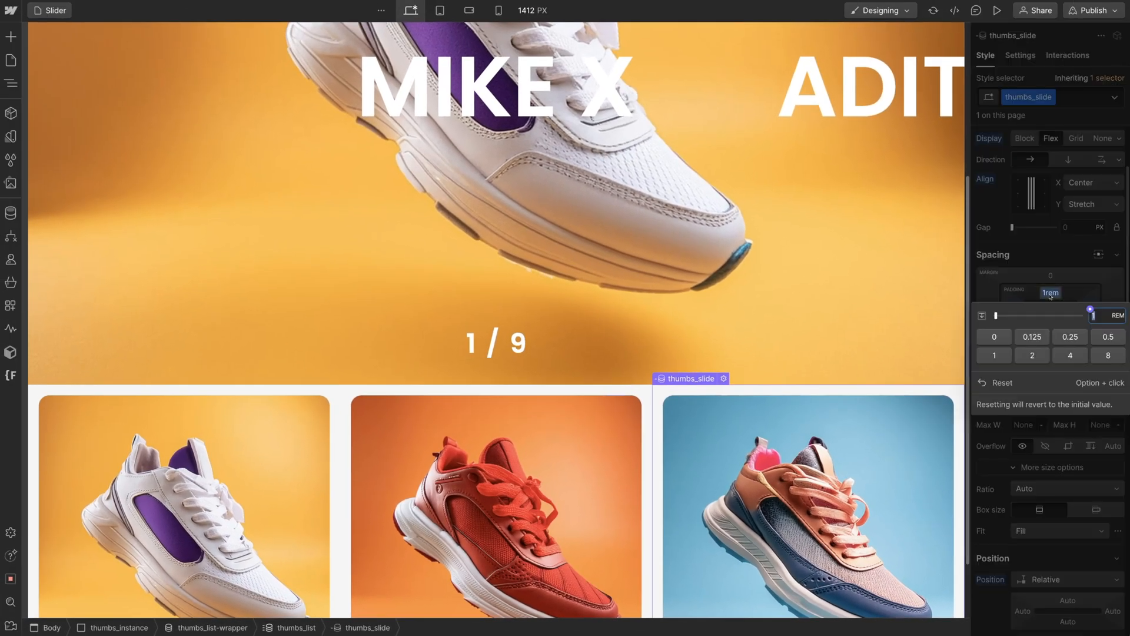
pyautogui.keyDown('alt'); pyautogui.keyDown('shift'); pyautogui.click(1050, 296); pyautogui.keyUp('shift'); pyautogui.keyUp('alt')
pyautogui.scroll(-11, 1049, 299)
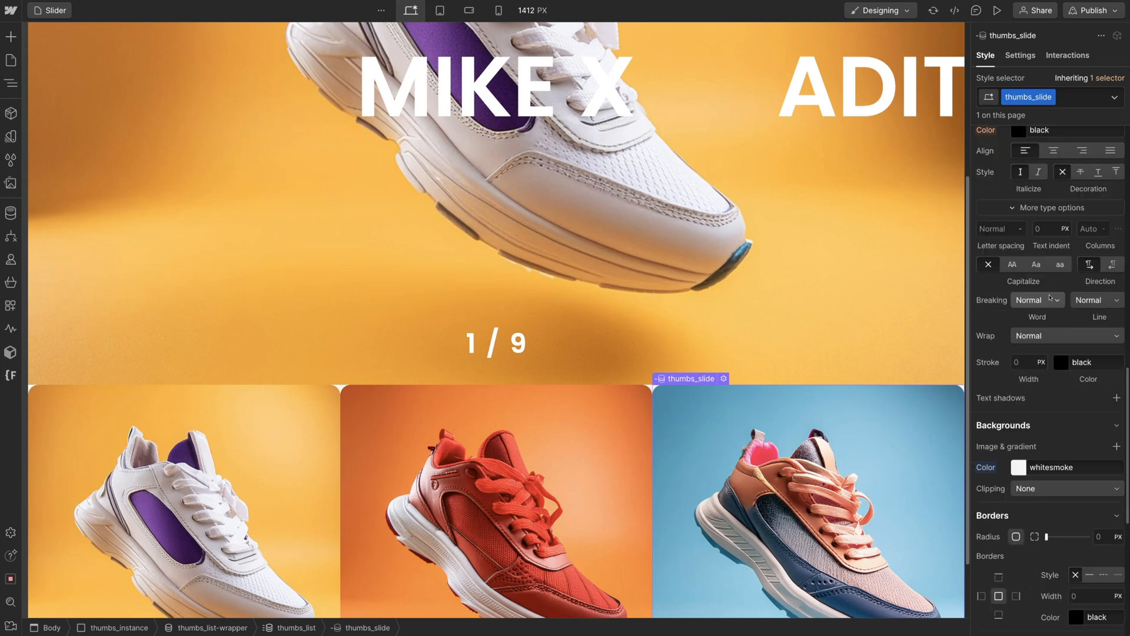
pyautogui.click(994, 469)
pyautogui.click(1004, 485)
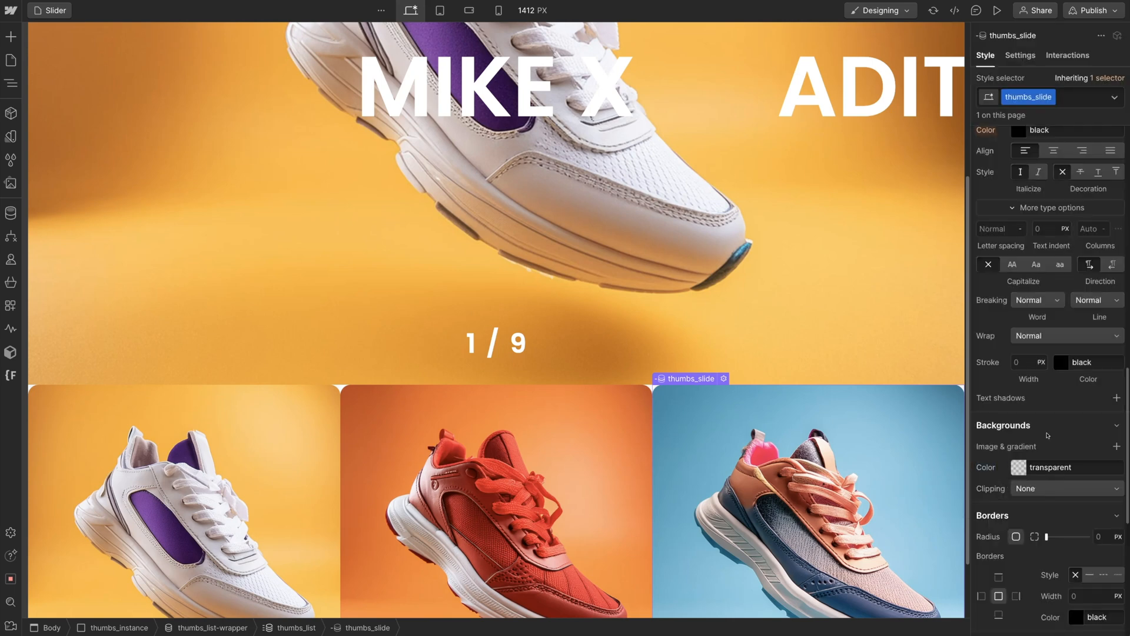
# - Position thumbs_instance absolutely in the page's top-right corner, with top and right offsets of 0%
pyautogui.click(12, 84)
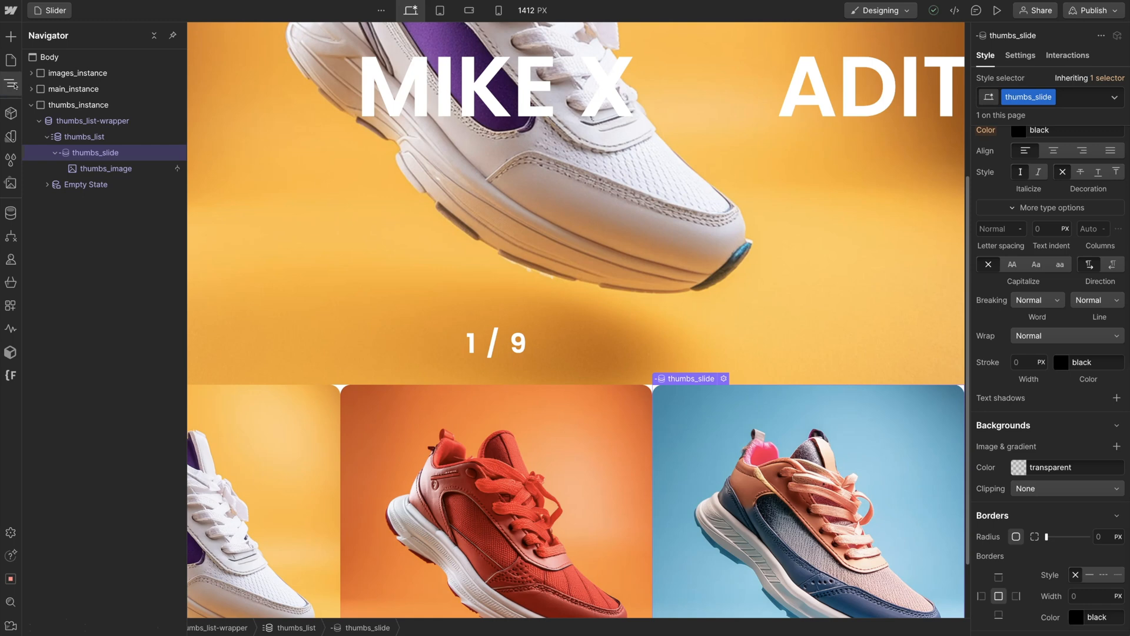
pyautogui.click(56, 105)
pyautogui.click(11, 85)
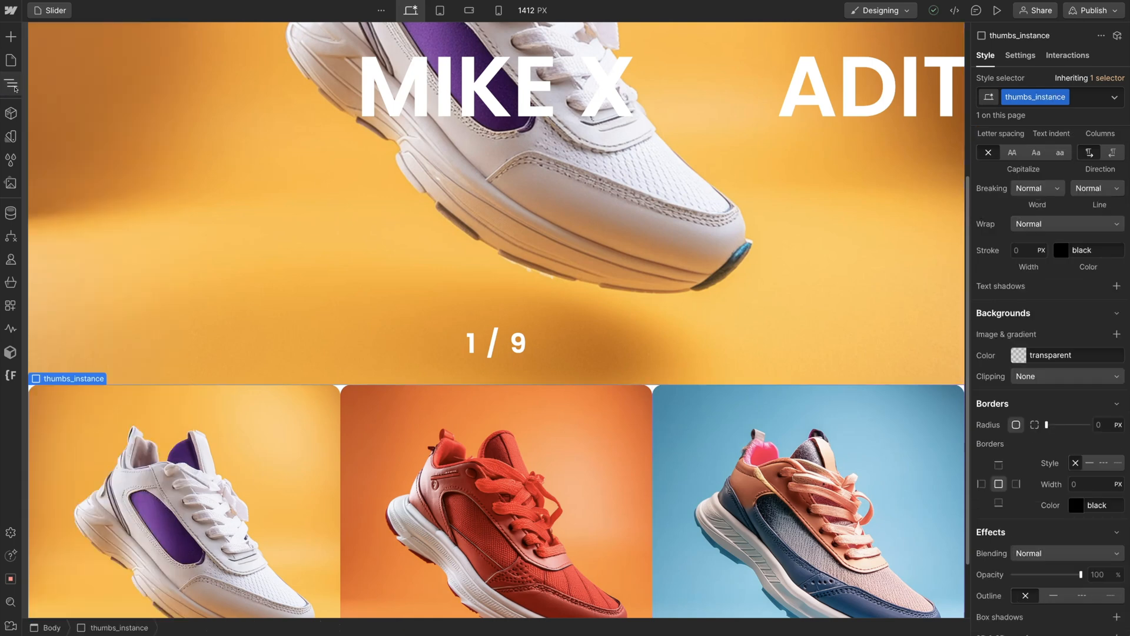
pyautogui.scroll(4, 1060, 353)
pyautogui.scroll(3, 1073, 361)
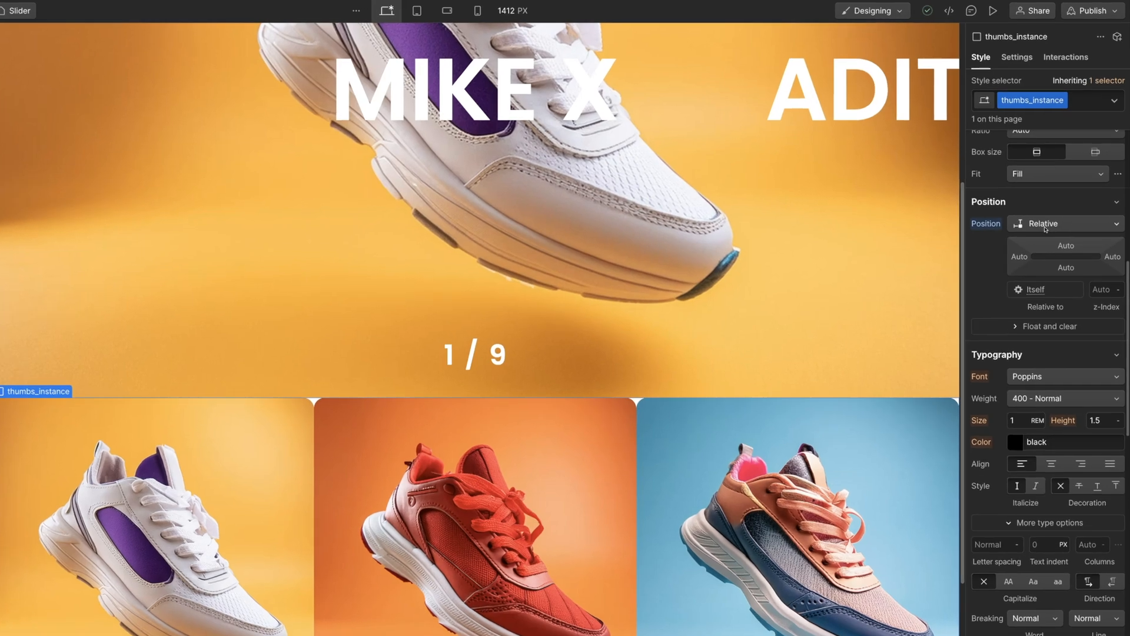
pyautogui.click(1047, 221)
pyautogui.click(1034, 269)
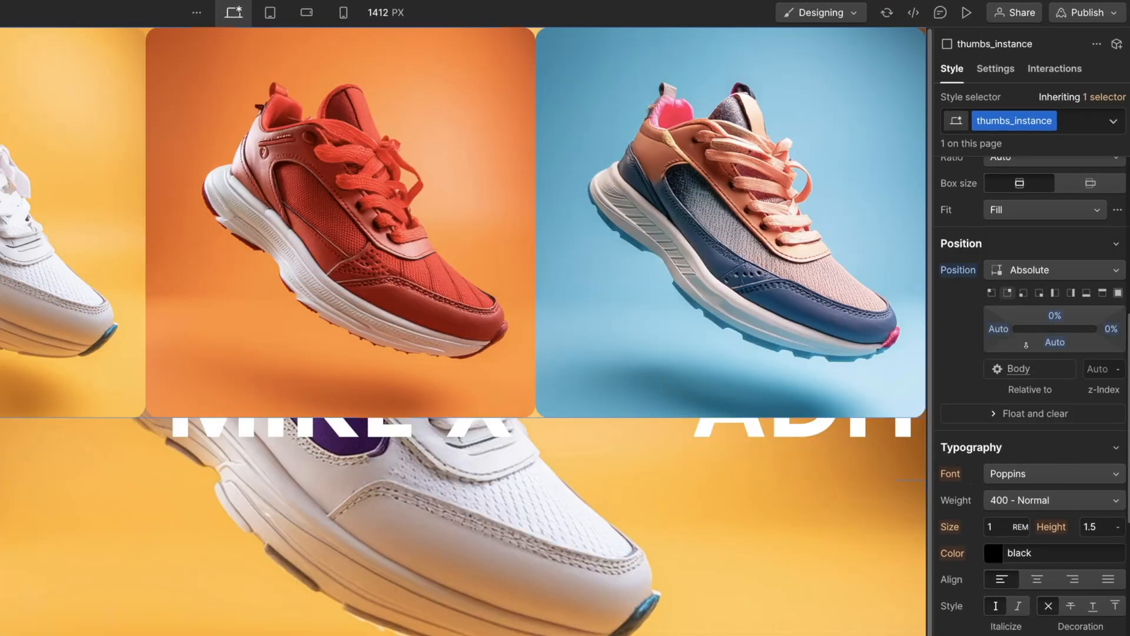
# - Set thumbs_instance to 40% width with 2rem padding on all four sides
pyautogui.scroll(6, 1025, 345)
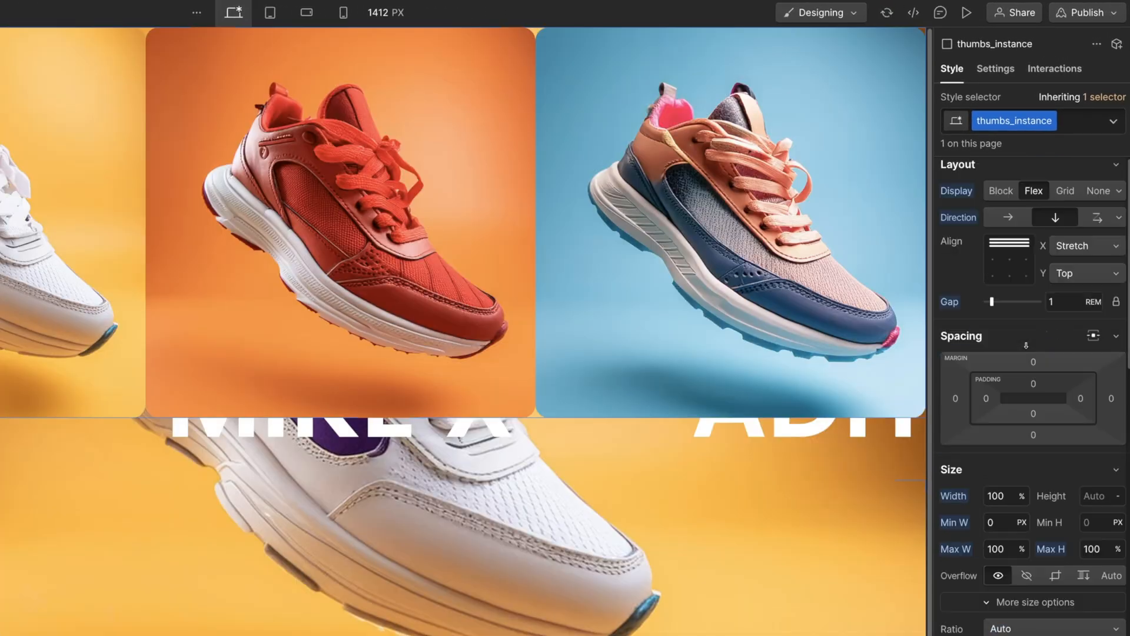
pyautogui.click(1001, 498)
pyautogui.write('40')
pyautogui.press('Return')
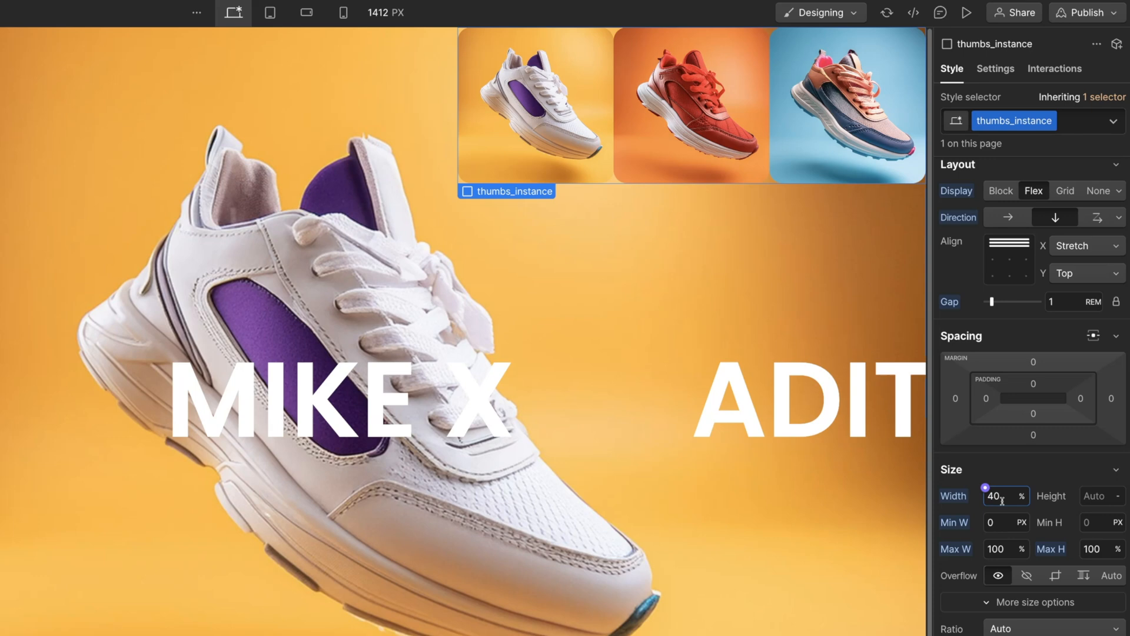
pyautogui.click(1035, 384)
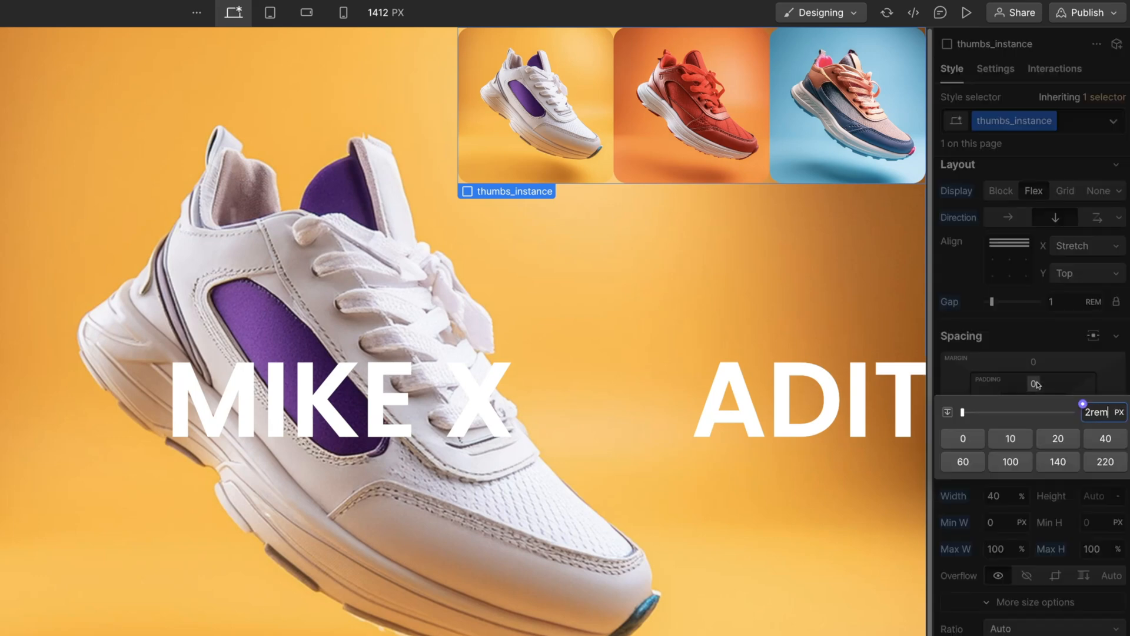
pyautogui.press('Return')
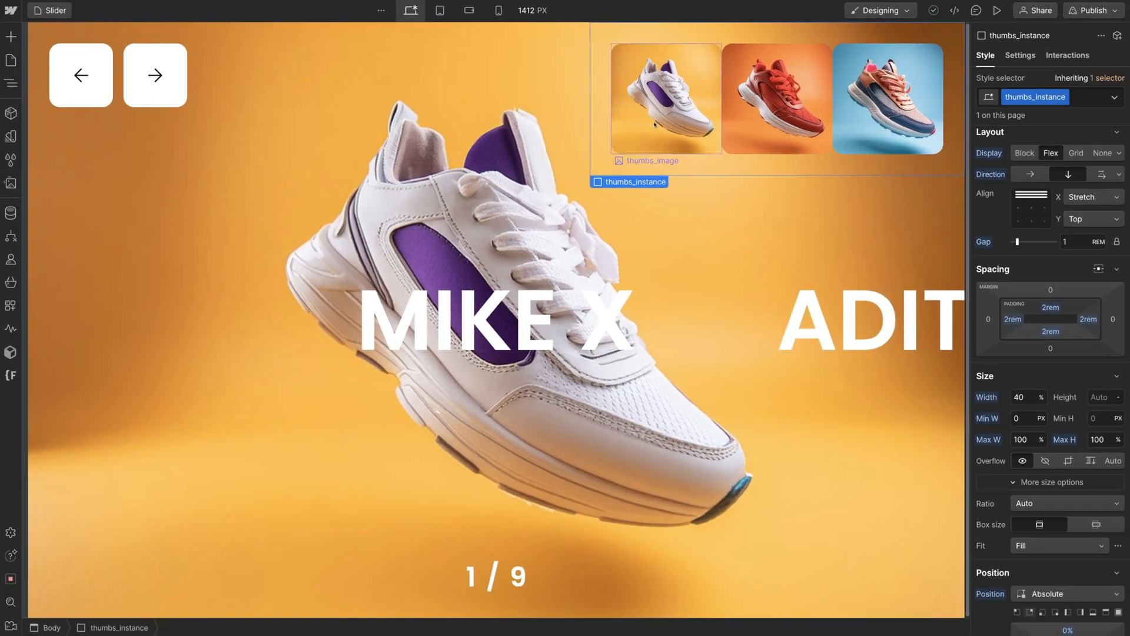
# - Select main_instance and open its Slider configuration in the Finsweet Components app, dismissing the tutorial notice
pyautogui.click(13, 84)
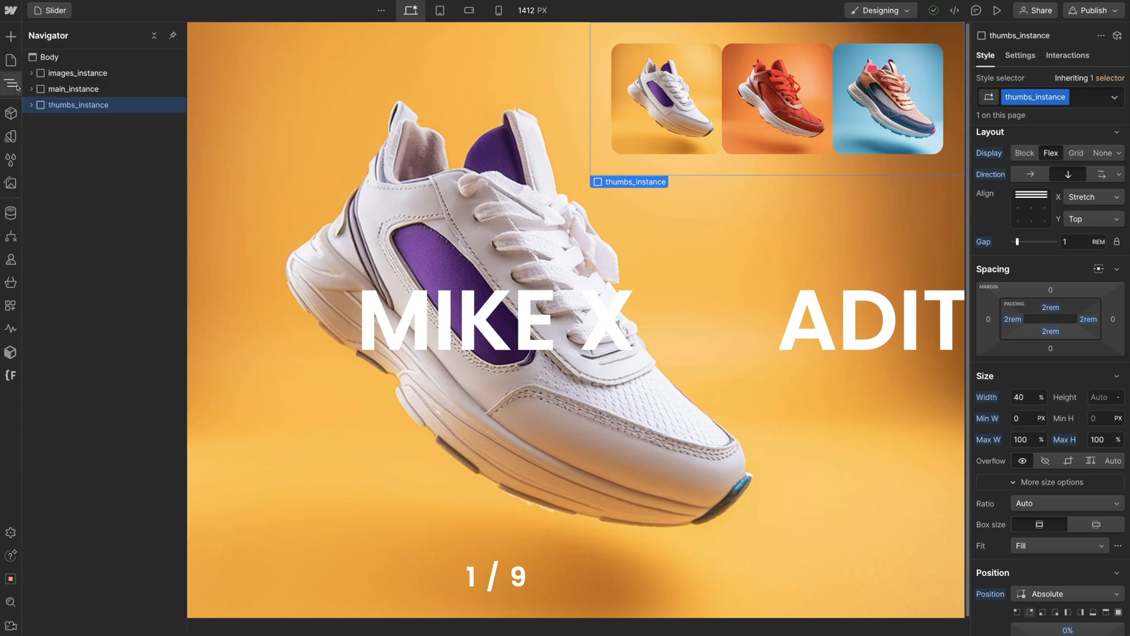
pyautogui.click(105, 92)
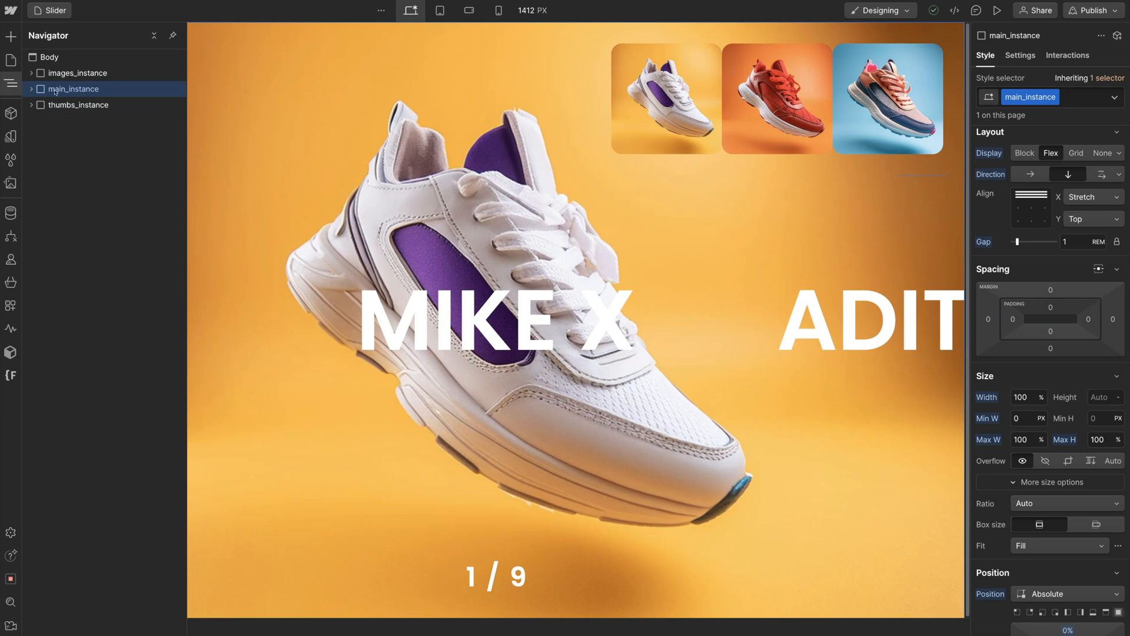
pyautogui.click(11, 88)
pyautogui.click(11, 306)
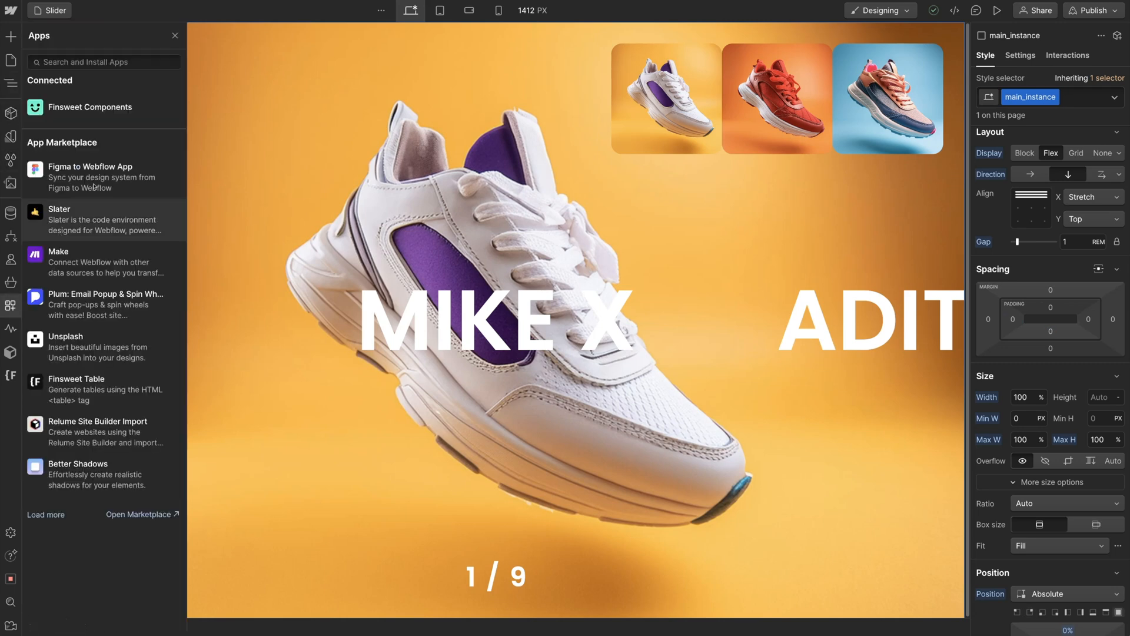
pyautogui.click(160, 112)
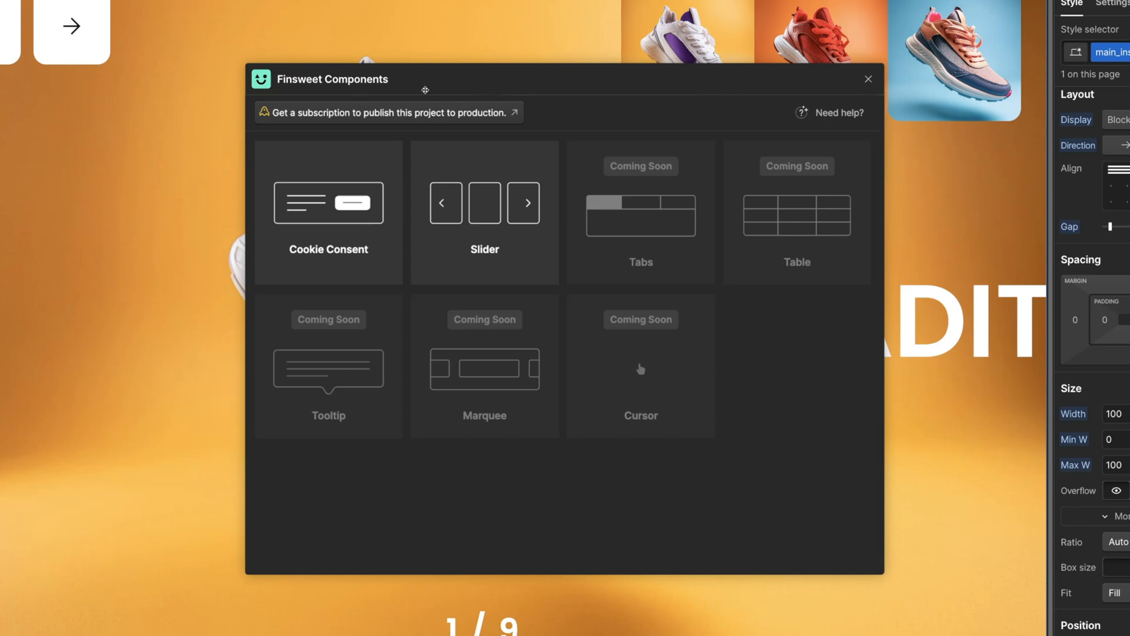
pyautogui.click(476, 200)
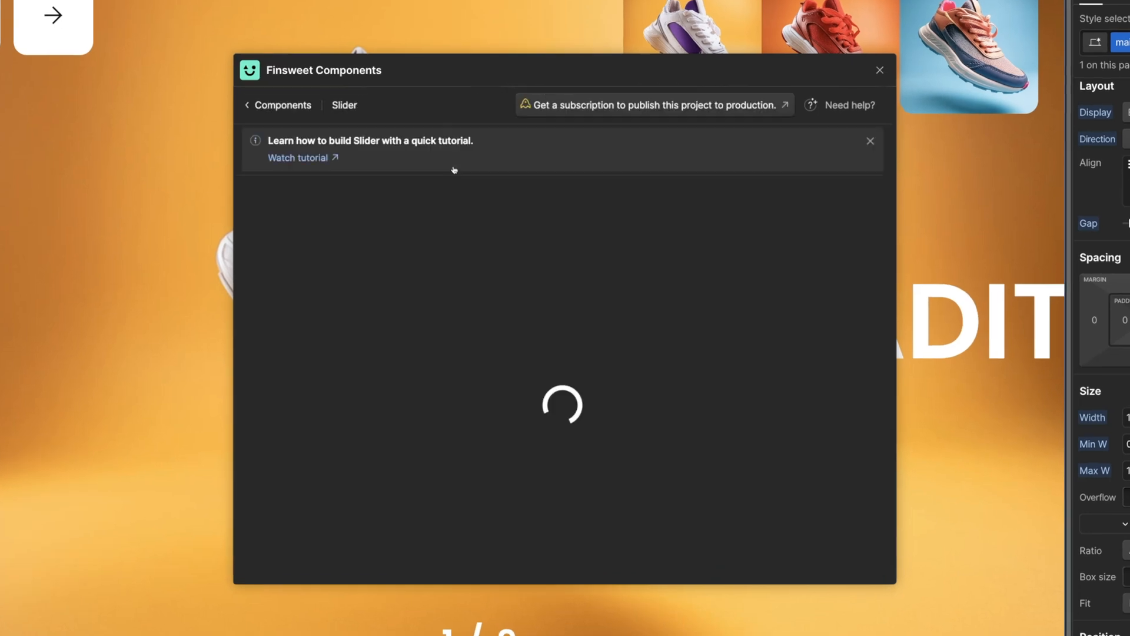
pyautogui.click(866, 144)
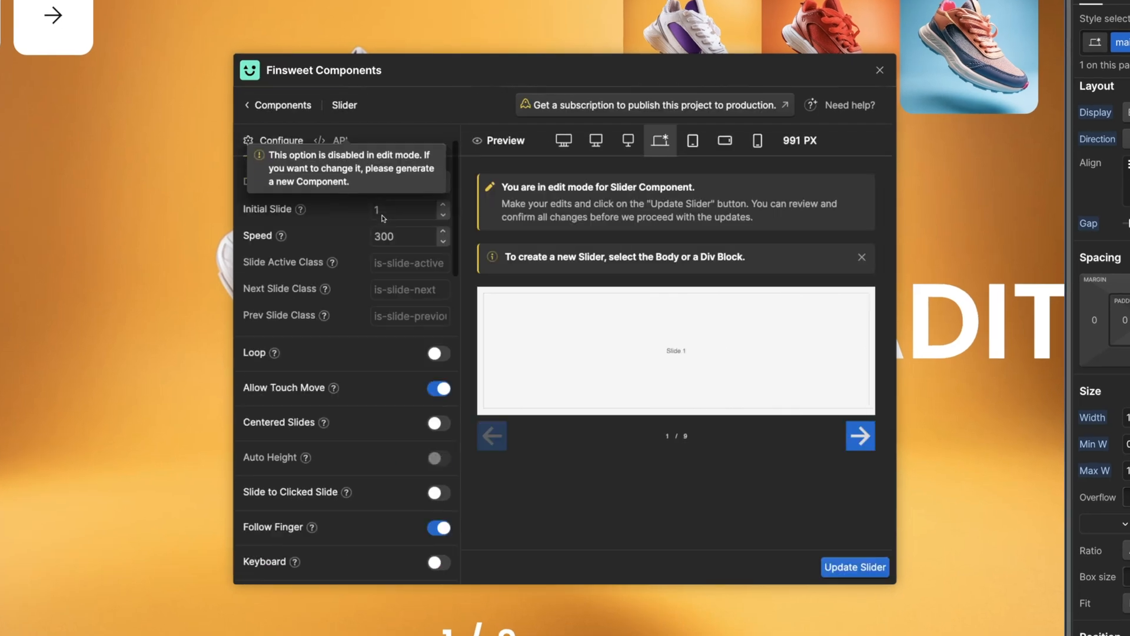
# - Enable Thumbs for the main slider using the thumbs slider, apply the update, and close the Finsweet Components app
pyautogui.scroll(-10, 383, 219)
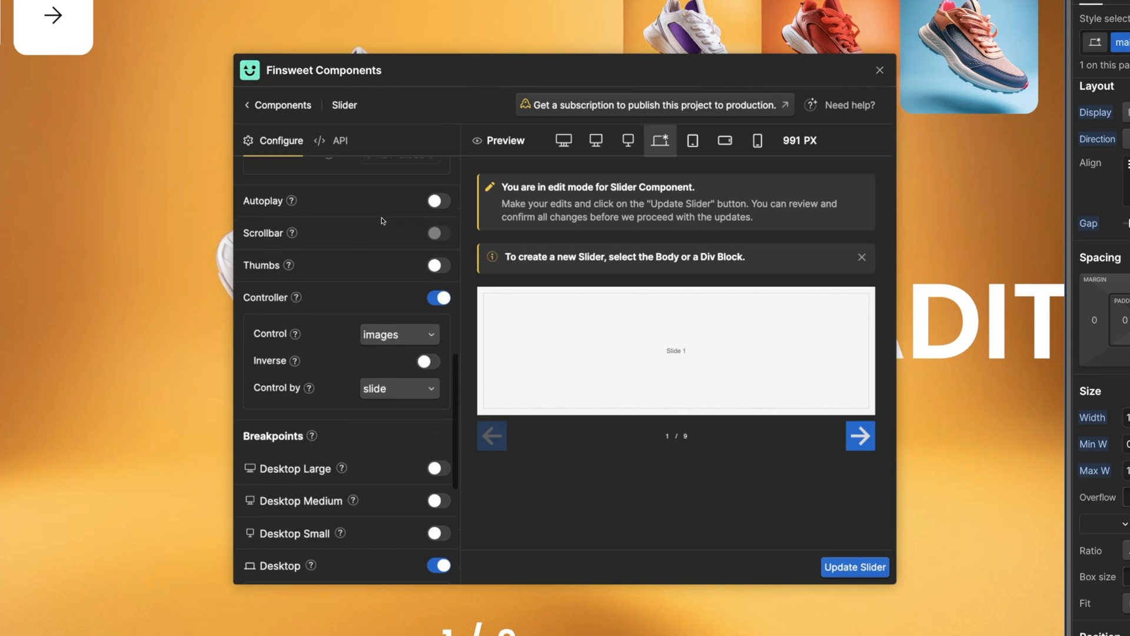
pyautogui.click(439, 266)
pyautogui.click(405, 302)
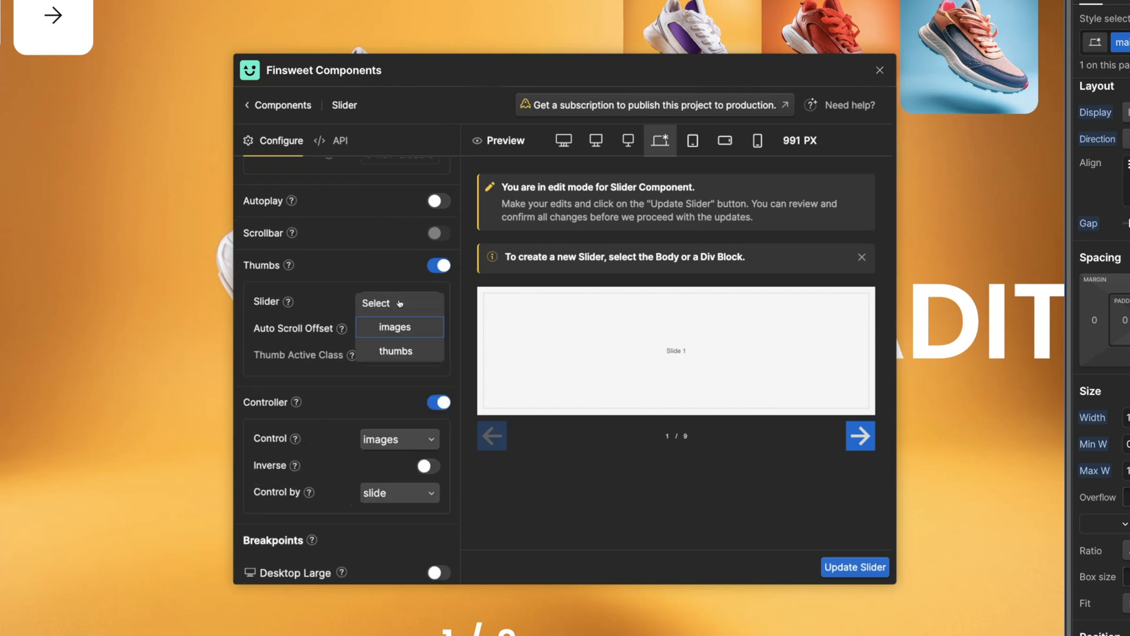
pyautogui.click(397, 352)
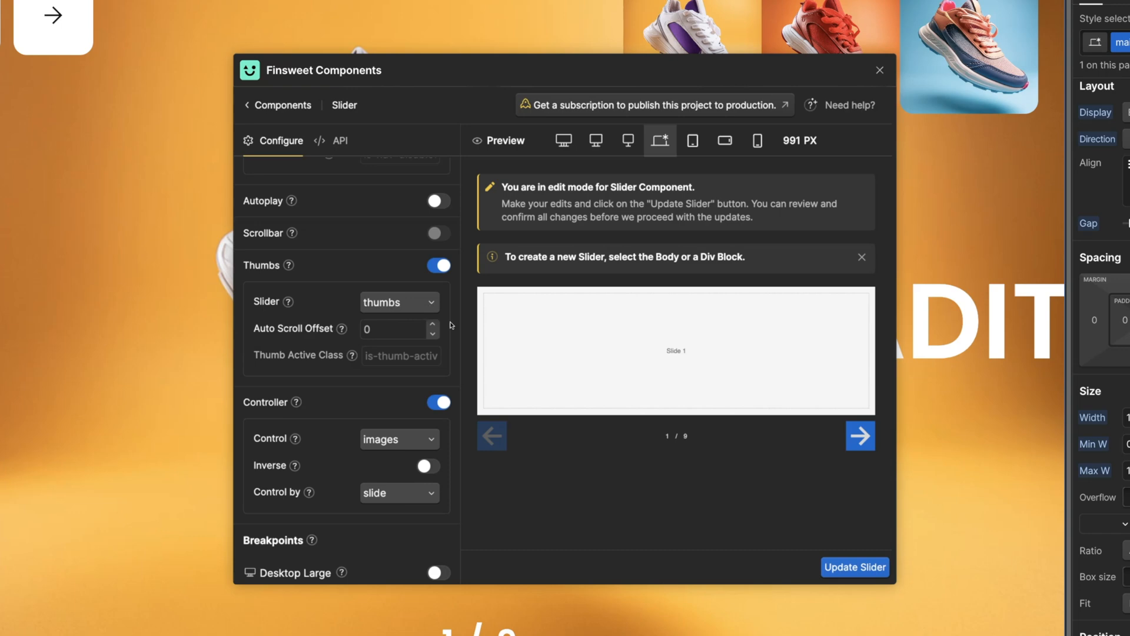
pyautogui.click(839, 567)
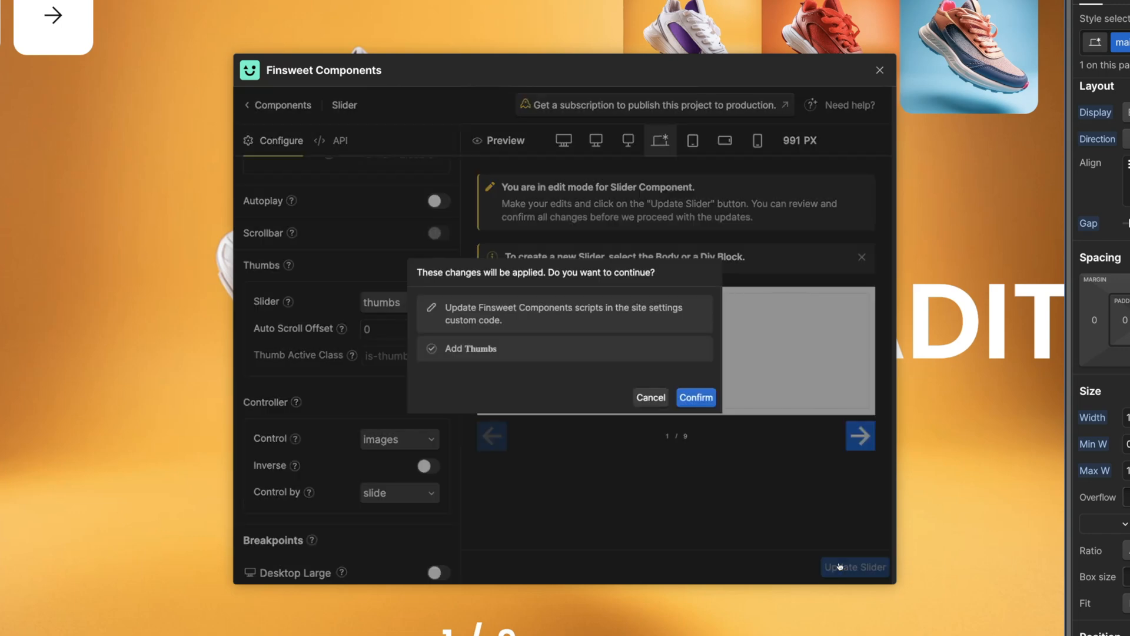
pyautogui.click(698, 398)
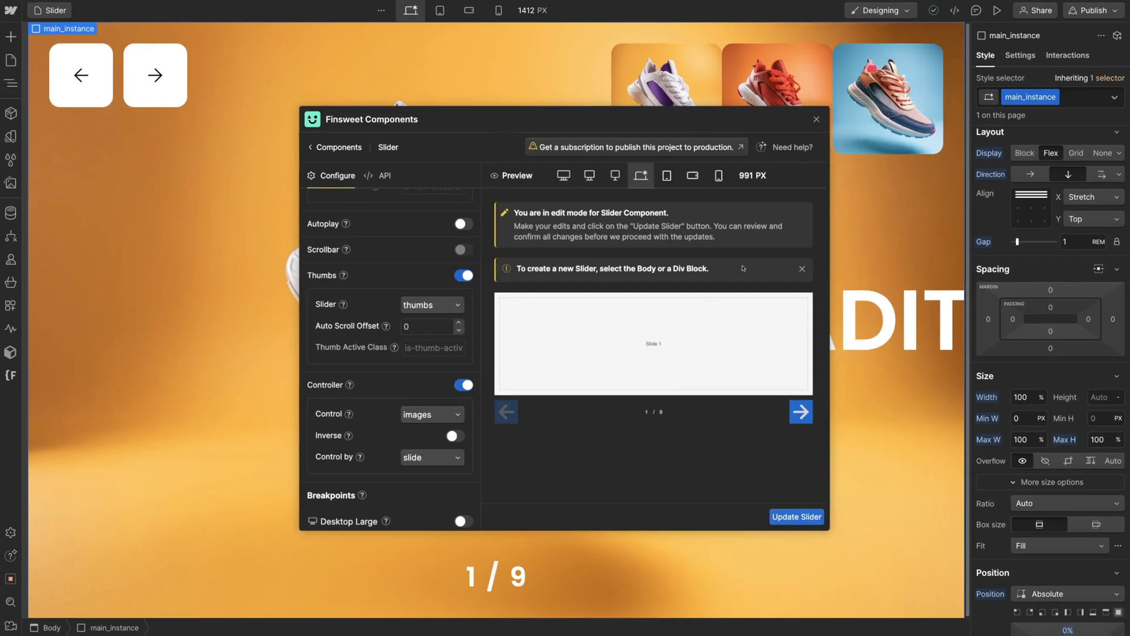
pyautogui.click(816, 120)
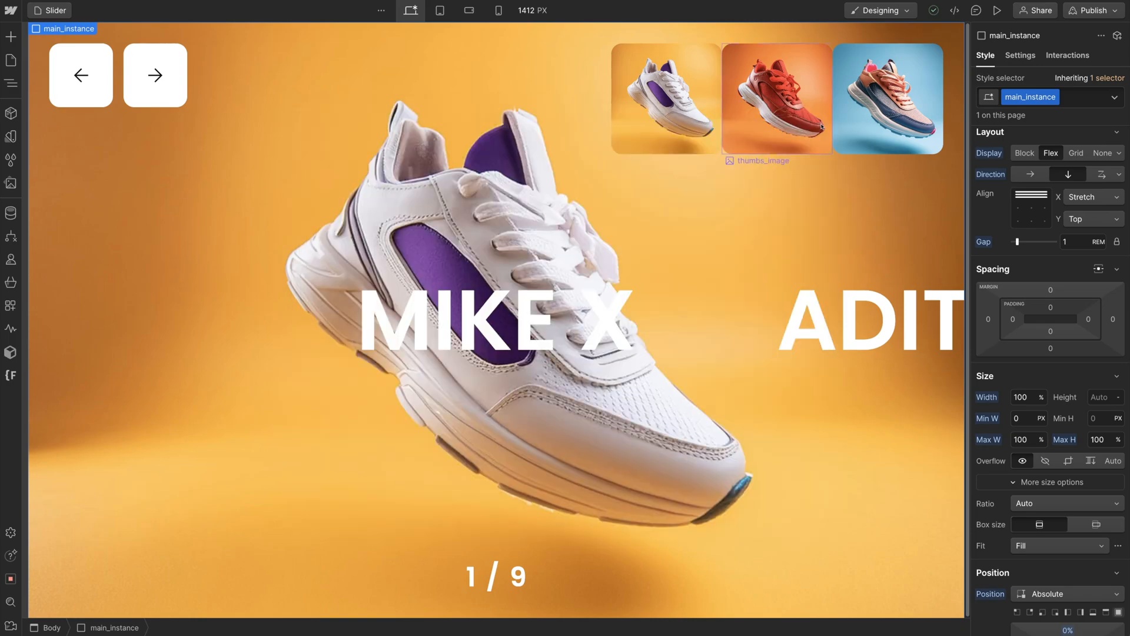
# - Publish the site to staging and open the live tutorial-slider.webflow.io page
pyautogui.click(1096, 11)
pyautogui.click(386, 371)
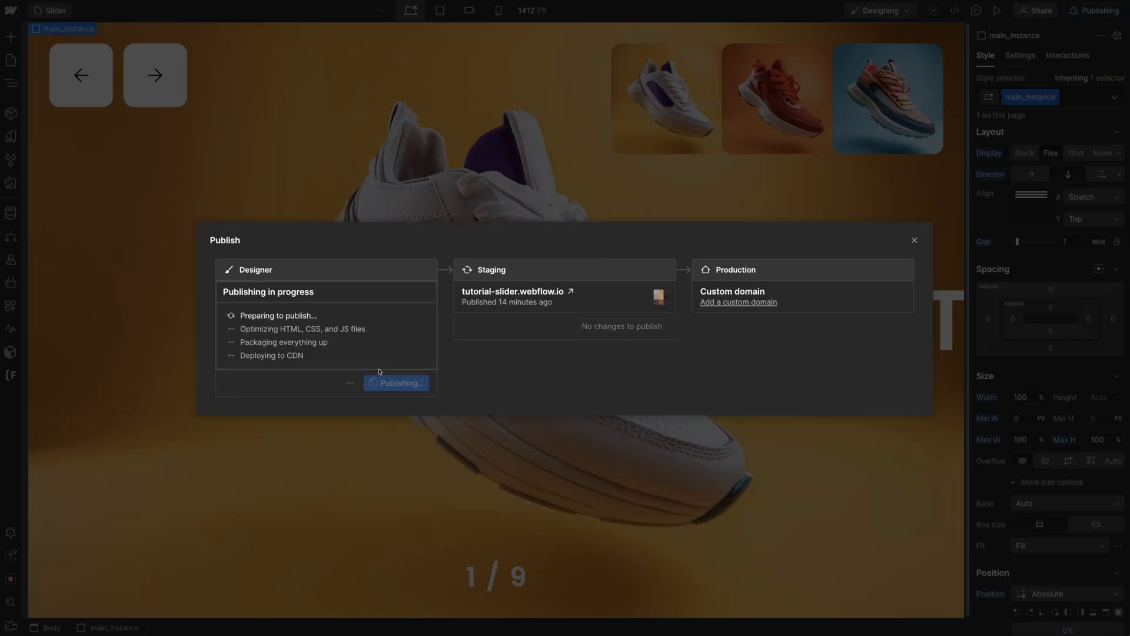
pyautogui.click(613, 296)
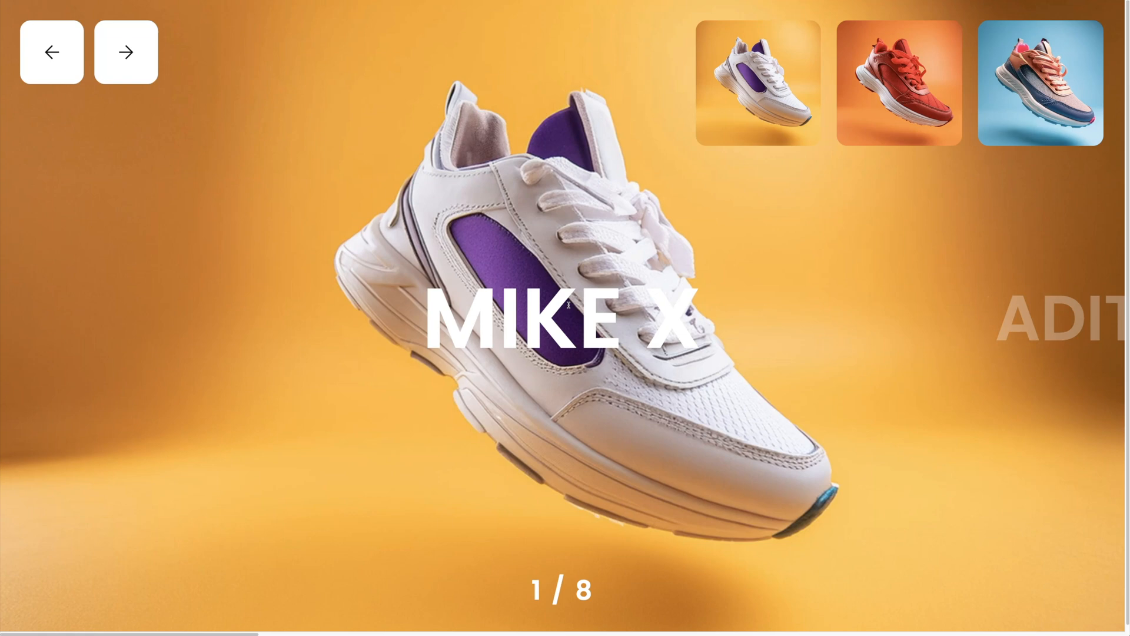
# - Test the thumbnail slider on the published page by choosing different sneaker thumbnails and swiping through them
pyautogui.click(876, 117)
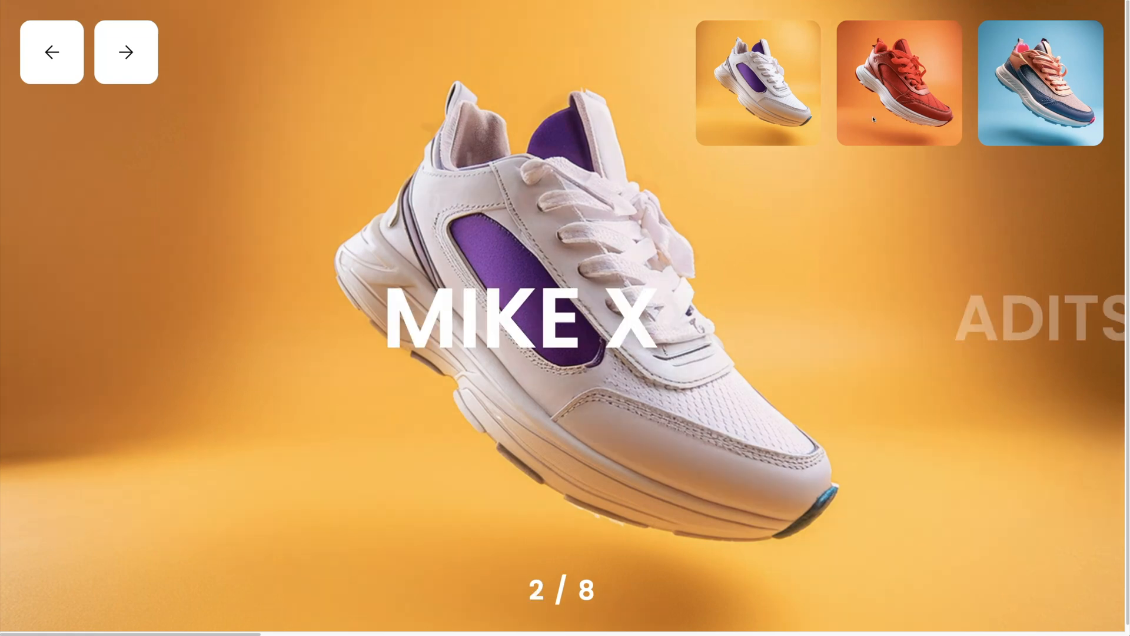
pyautogui.click(1008, 114)
pyautogui.moveTo(1010, 115); pyautogui.dragTo(924, 117)
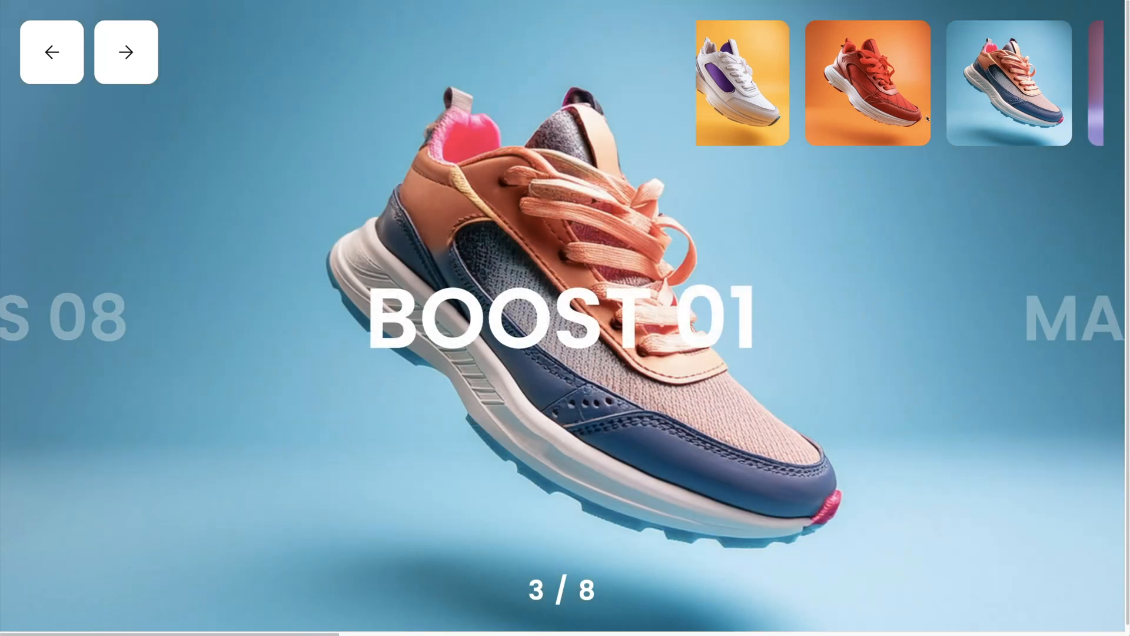
pyautogui.click(1011, 115)
pyautogui.click(765, 126)
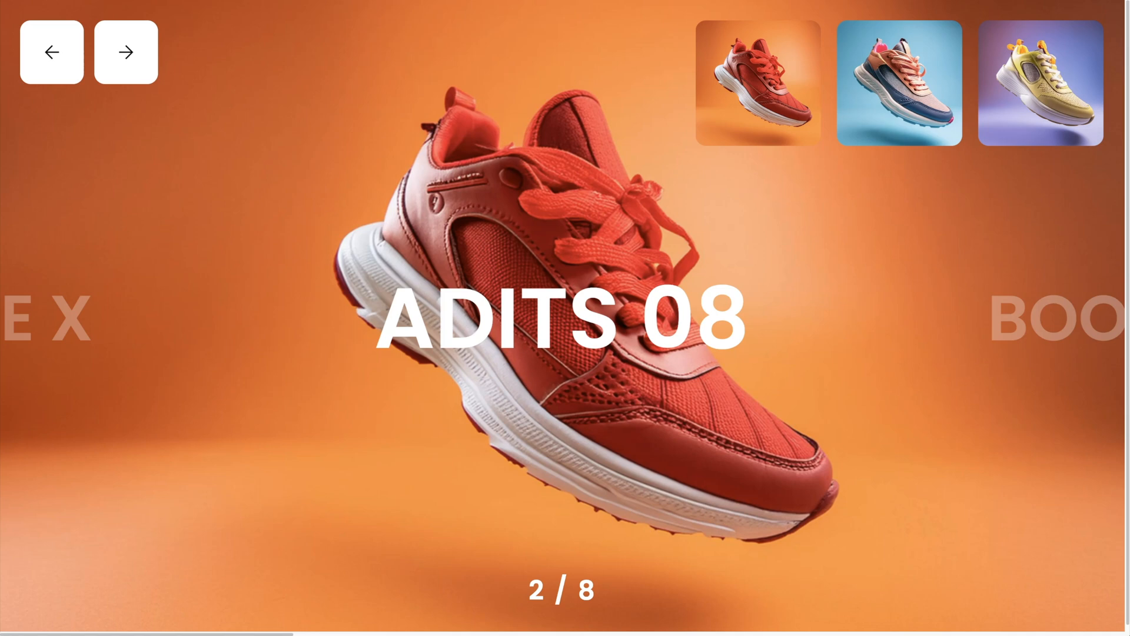
# - Test the published slider by moving between sneakers with the previous and next arrows and choosing different thumbnails
pyautogui.click(134, 54)
pyautogui.click(69, 60)
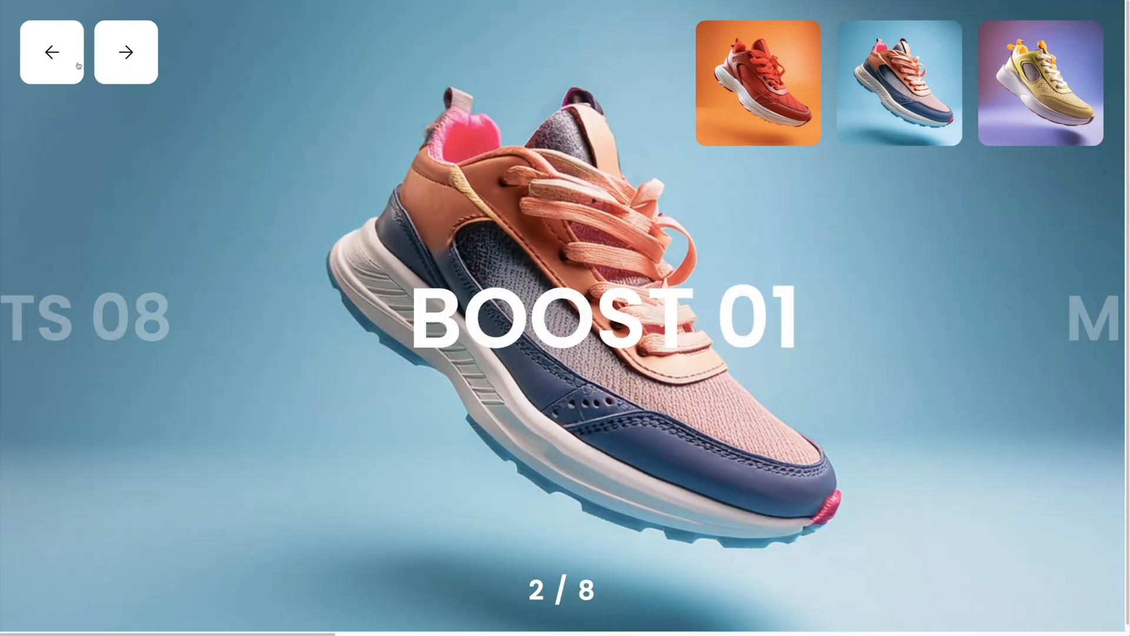
pyautogui.click(67, 62)
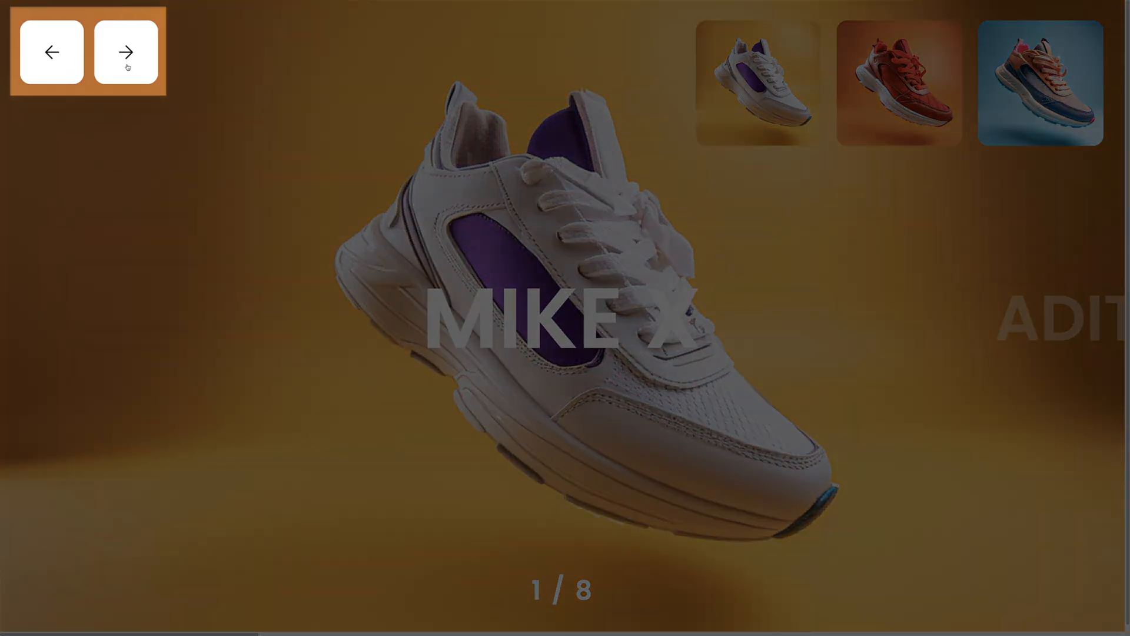
pyautogui.click(124, 62)
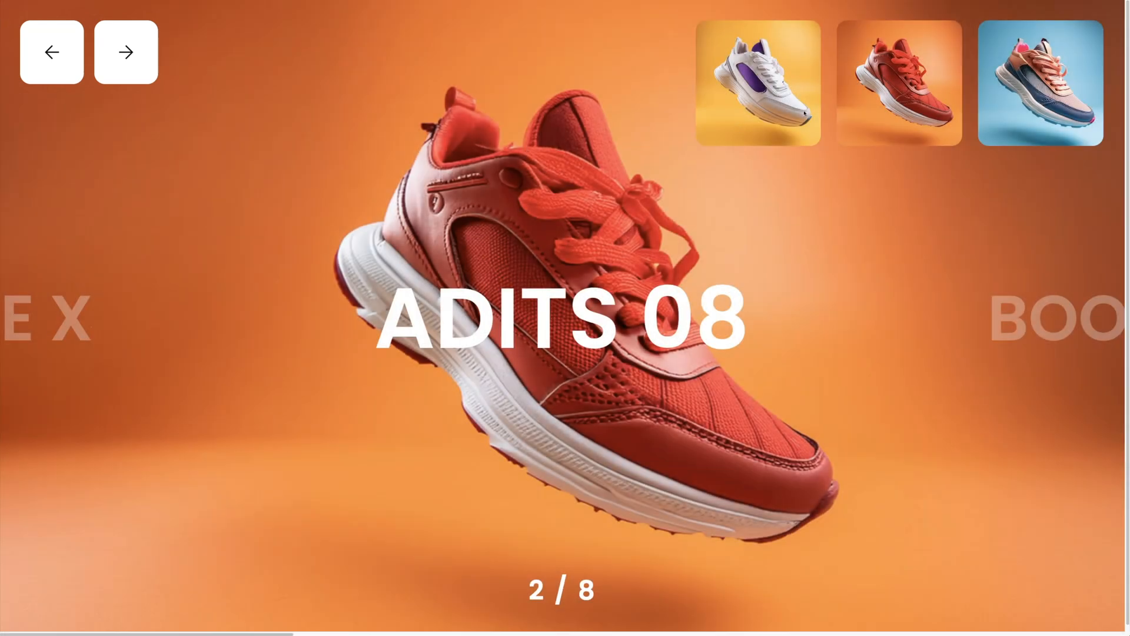
pyautogui.click(1030, 107)
pyautogui.click(768, 100)
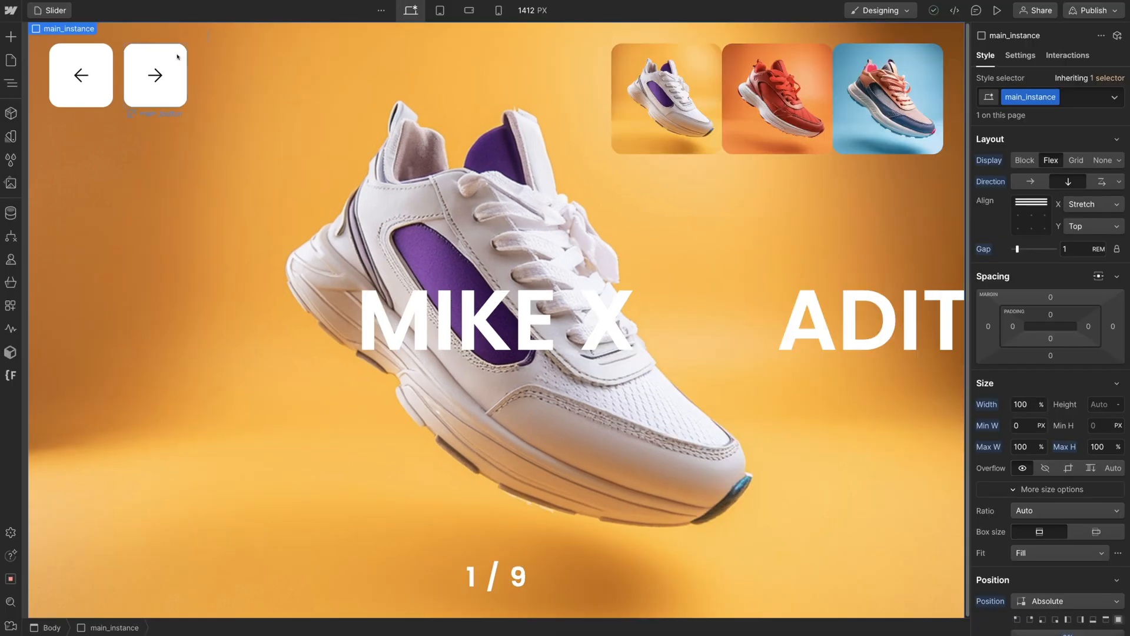
# - Add the combo class is-nav-disabled to the next-arrow main_button
pyautogui.click(176, 57)
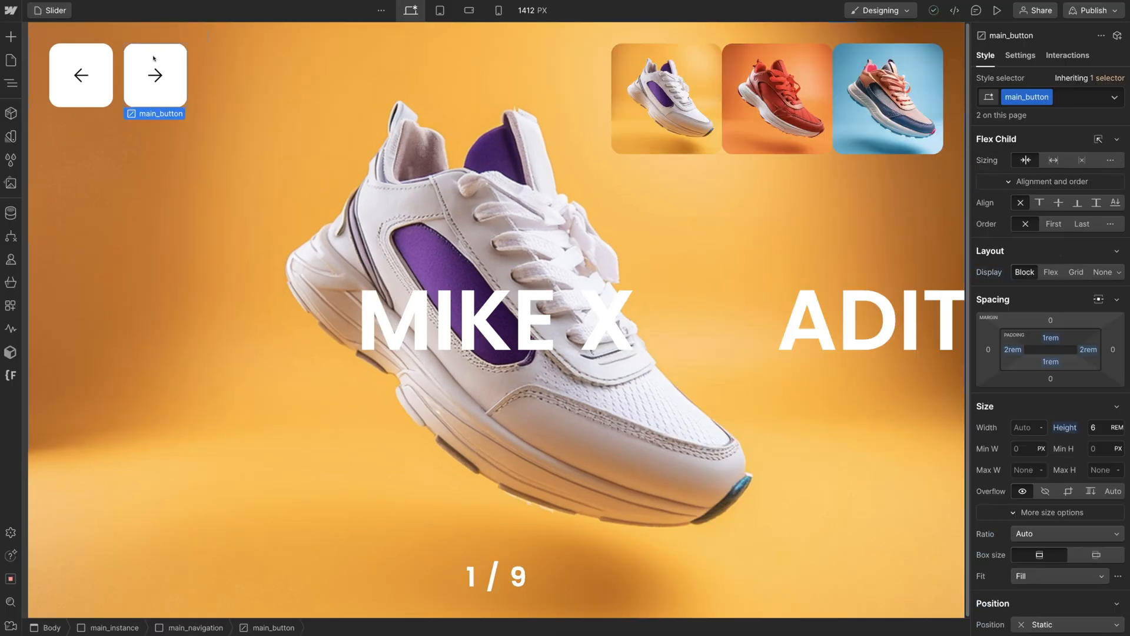
pyautogui.click(1076, 96)
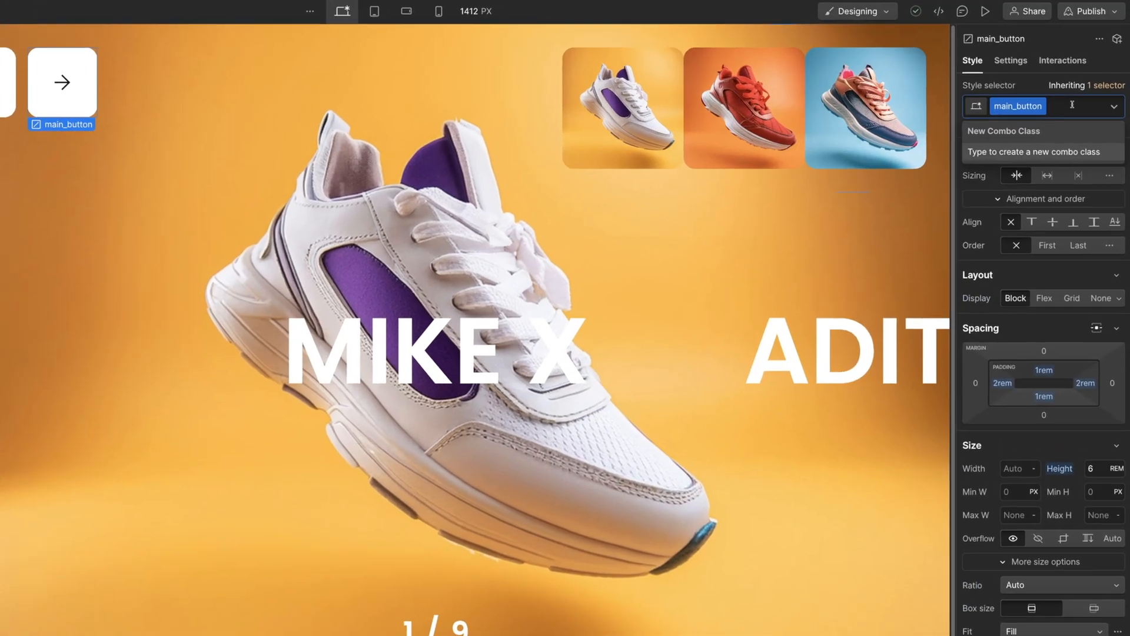
pyautogui.write('is-nav-di')
pyautogui.write('sable')
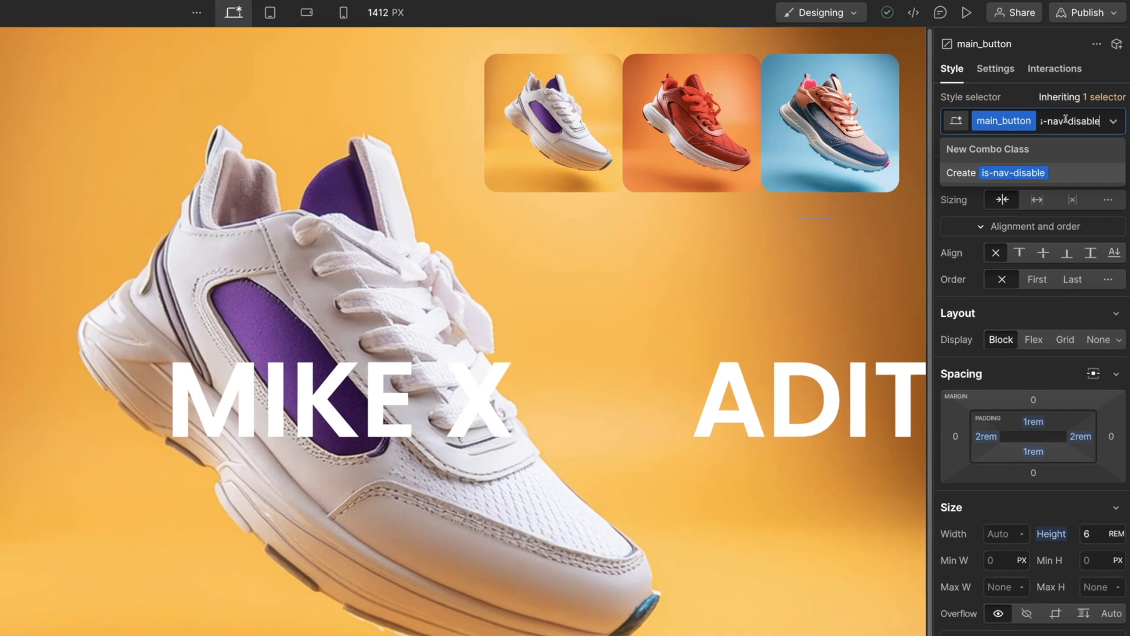
pyautogui.write('d')
pyautogui.press('Return')
# - Set the opacity of the is-nav-disabled button style to 50%
pyautogui.scroll(-10, 1045, 166)
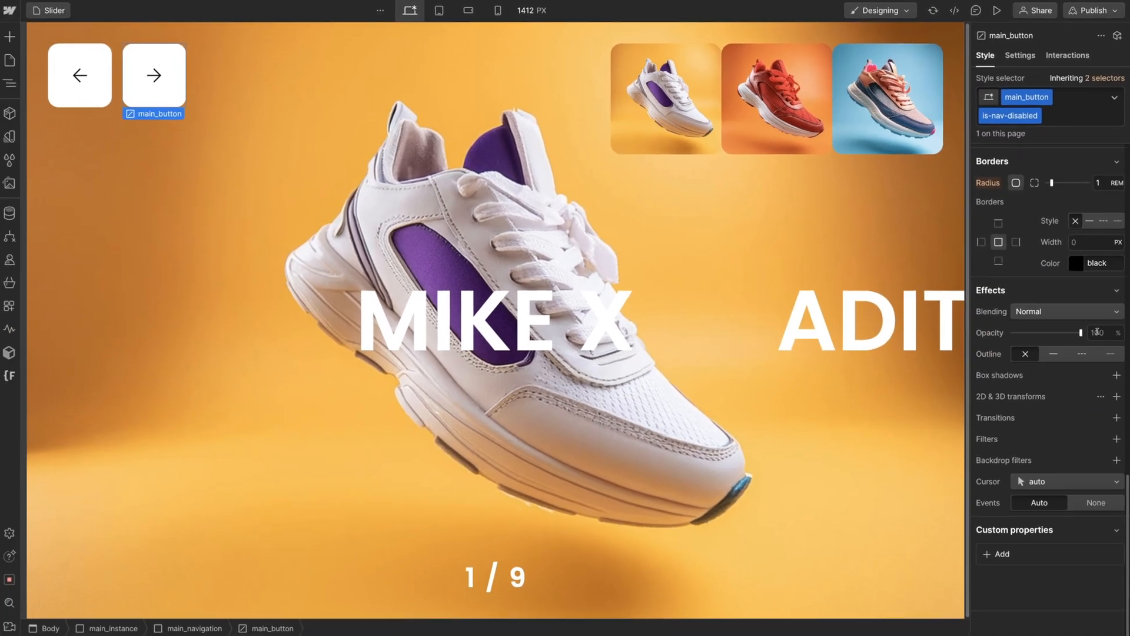
pyautogui.click(1090, 412)
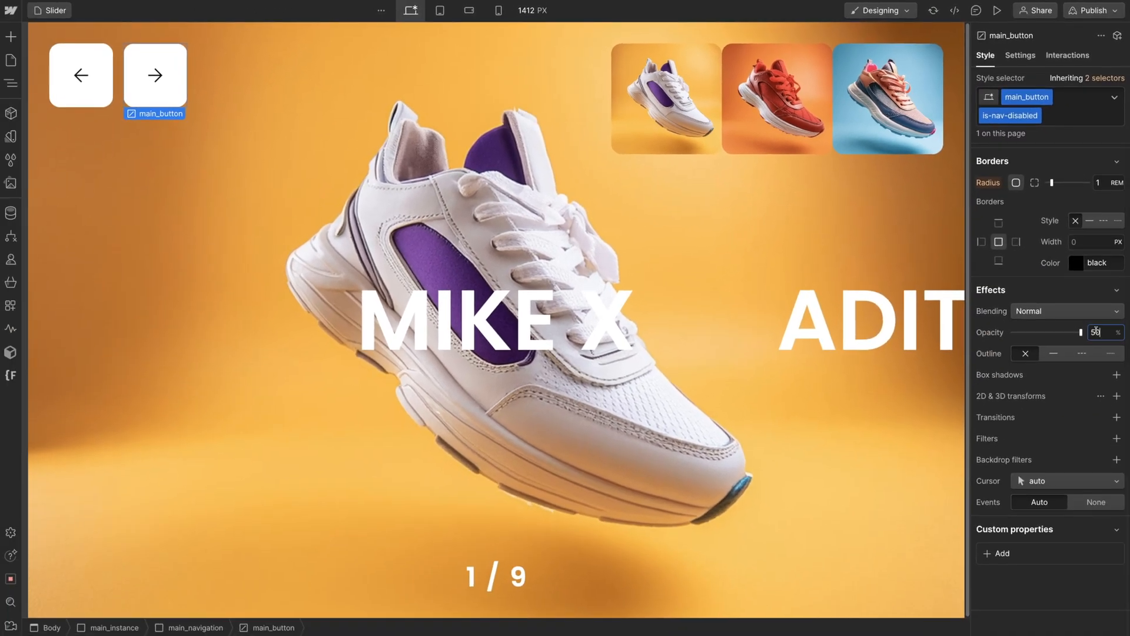
pyautogui.write('50')
pyautogui.press('Return')
pyautogui.click(1048, 289)
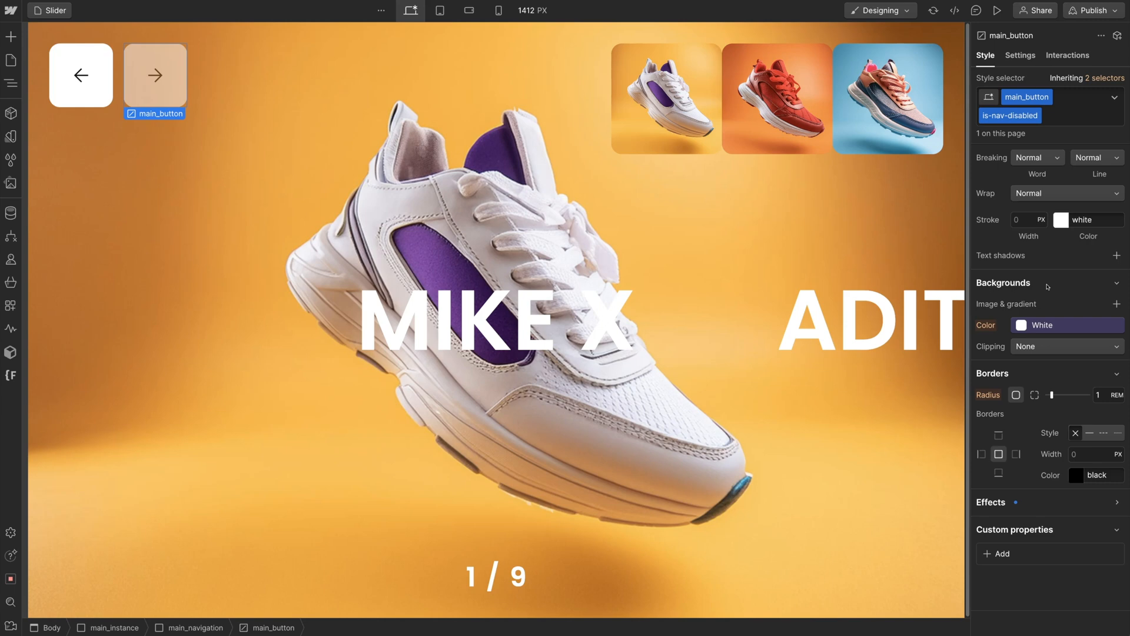
pyautogui.scroll(-4, 1048, 286)
pyautogui.click(1022, 289)
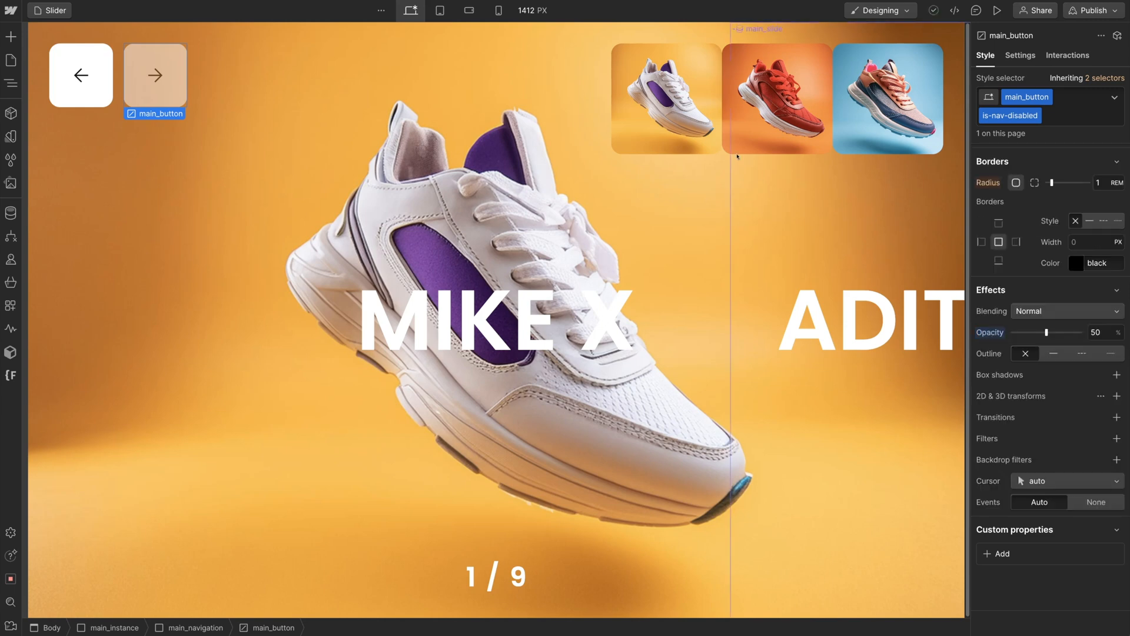
# - Select thumbs_slide in the thumbnail slider and give it the combo class is-thumb-active
pyautogui.click(671, 100)
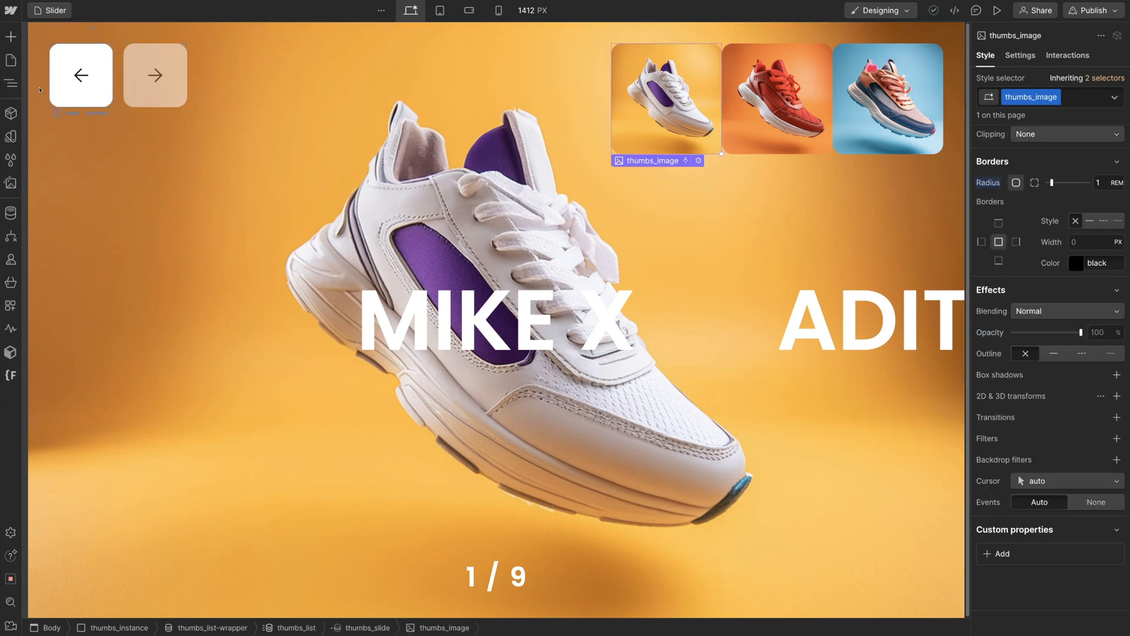
pyautogui.click(10, 83)
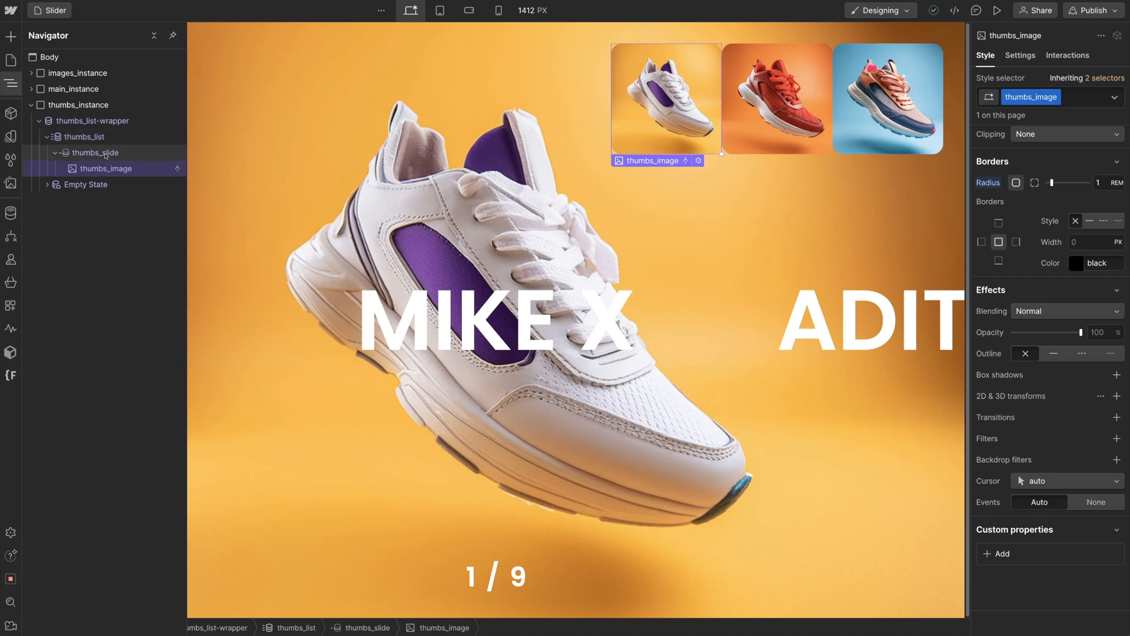
pyautogui.click(83, 153)
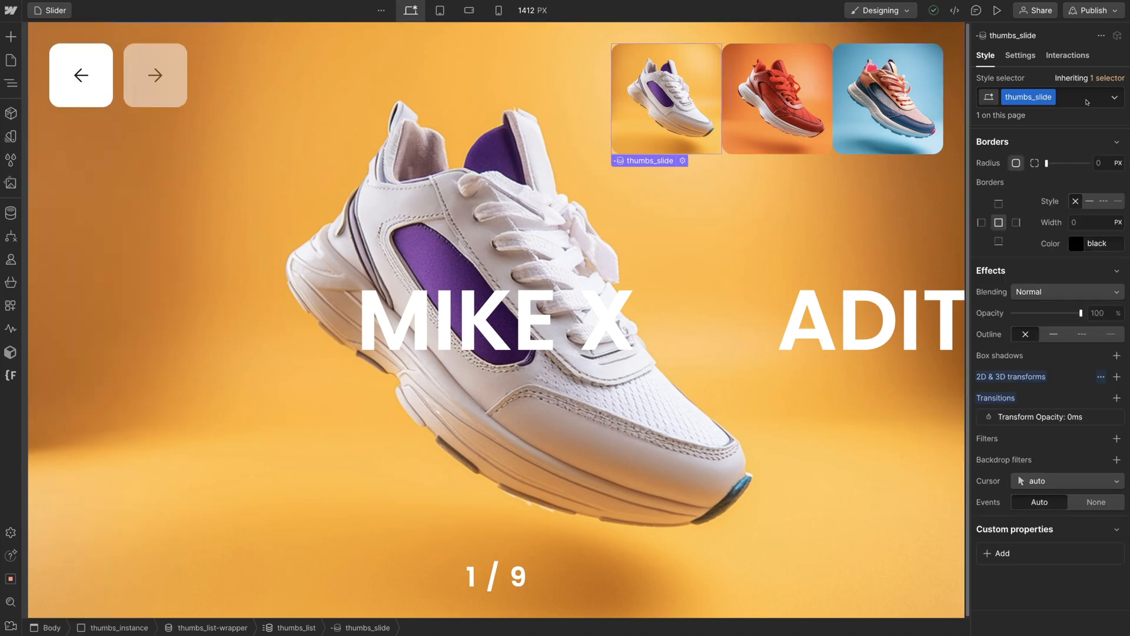
pyautogui.click(1086, 101)
pyautogui.write('is-thumb-')
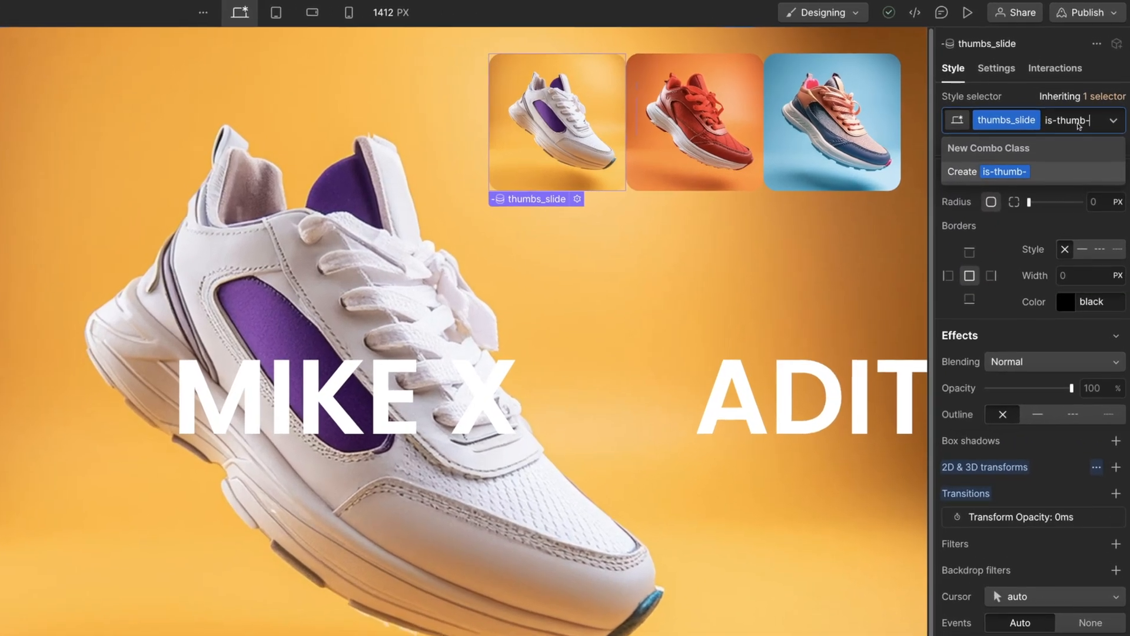
pyautogui.write('act')
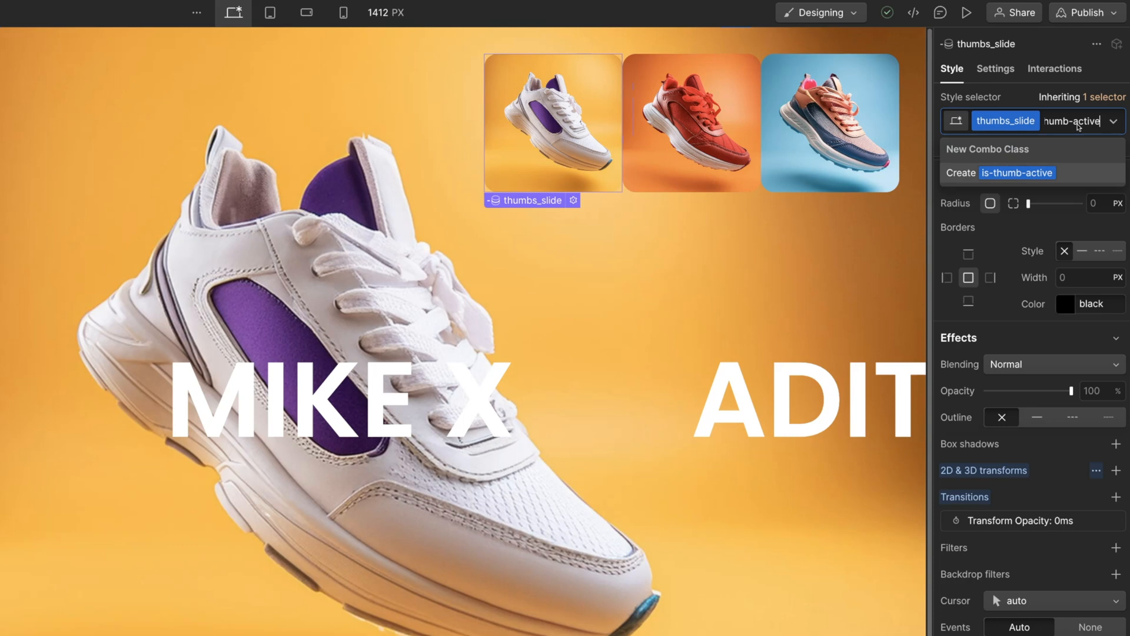
pyautogui.write('ive')
pyautogui.press('Return')
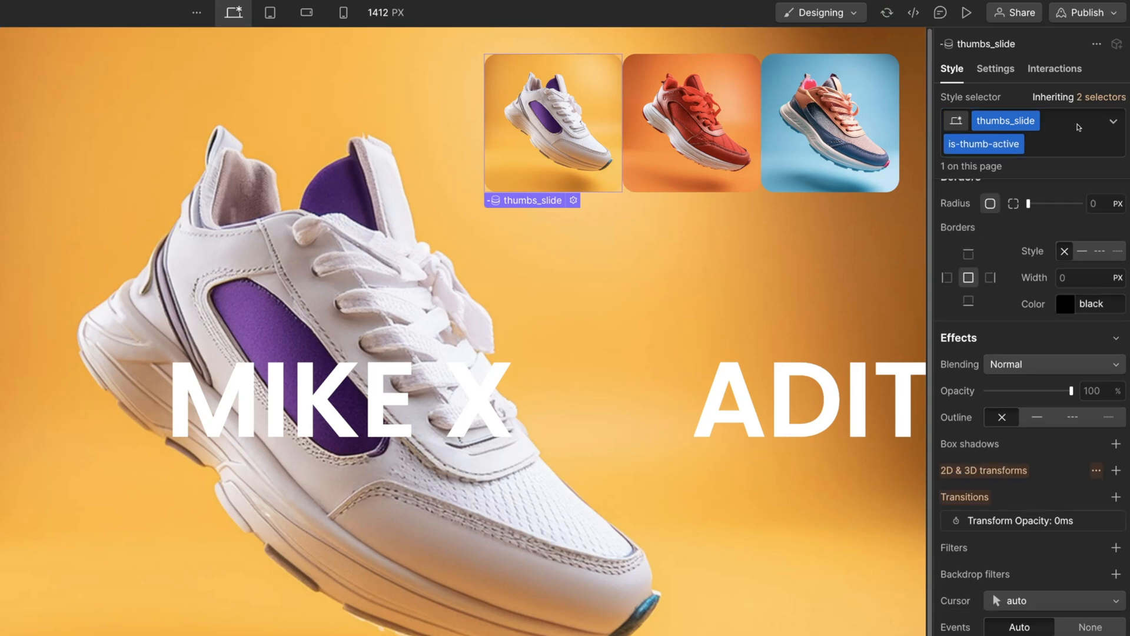
# - Set opacity to 100% on the is-thumb-active combo class and 50% on the base thumbs_slide class
pyautogui.click(1091, 390)
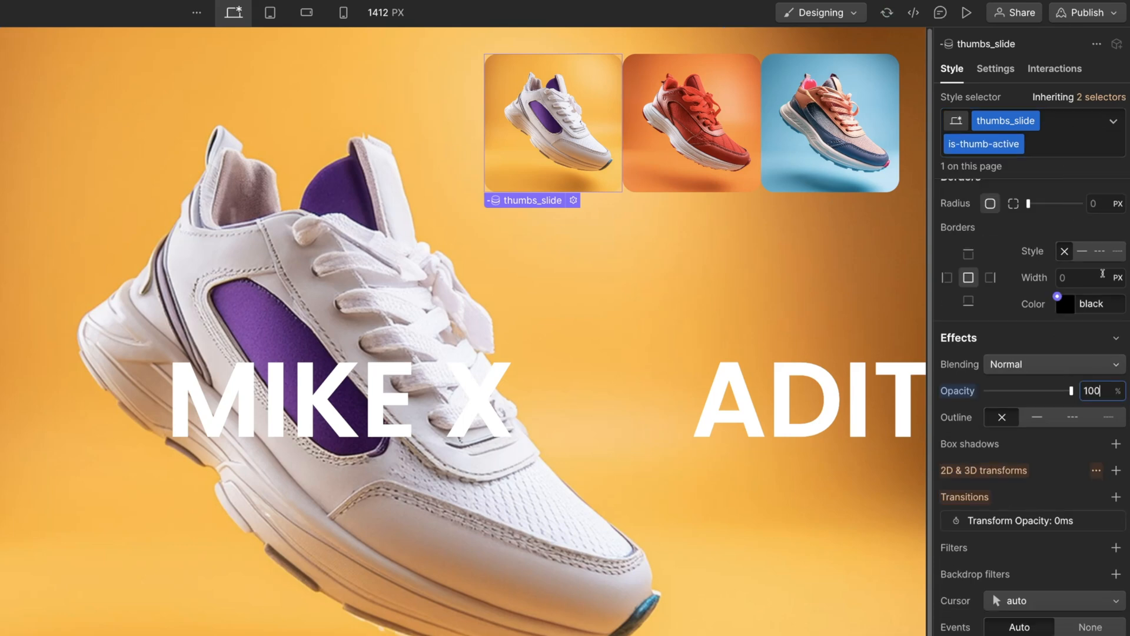
pyautogui.click(1107, 98)
pyautogui.click(1069, 219)
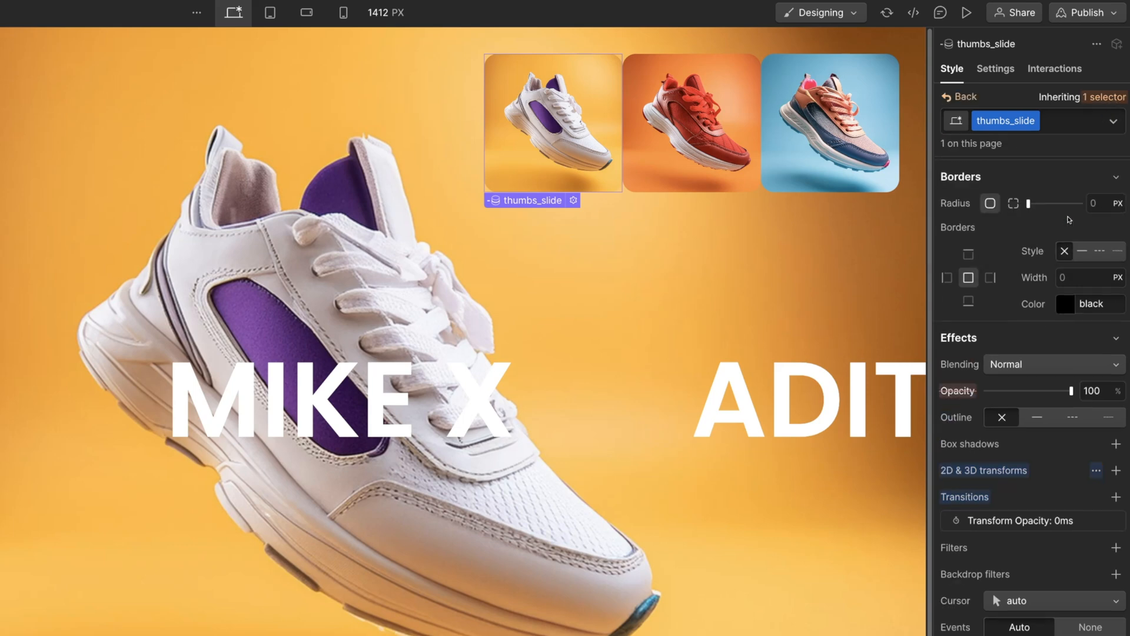
pyautogui.click(1103, 398)
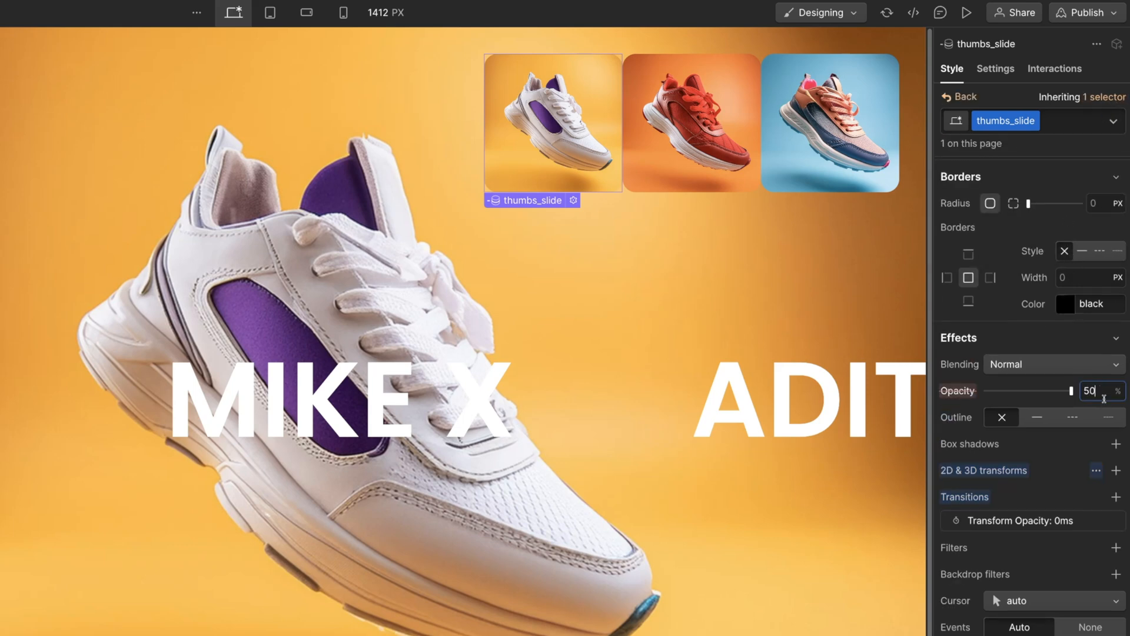
pyautogui.click(960, 96)
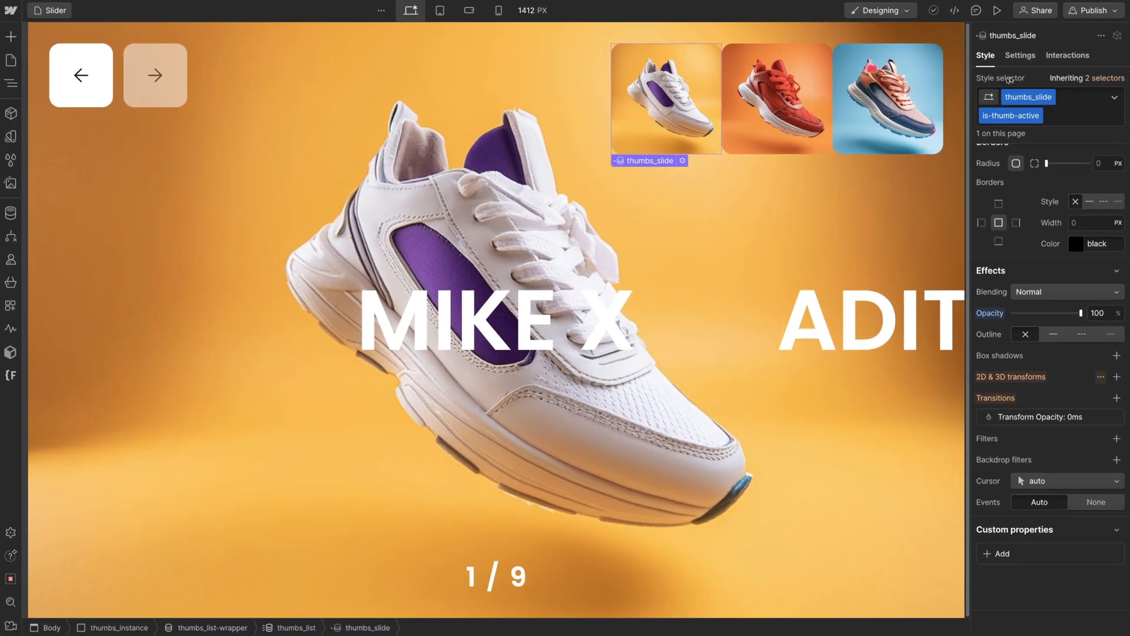
# - Add a Div Block to the Body and give it the class slider-wrapper
pyautogui.press('z')
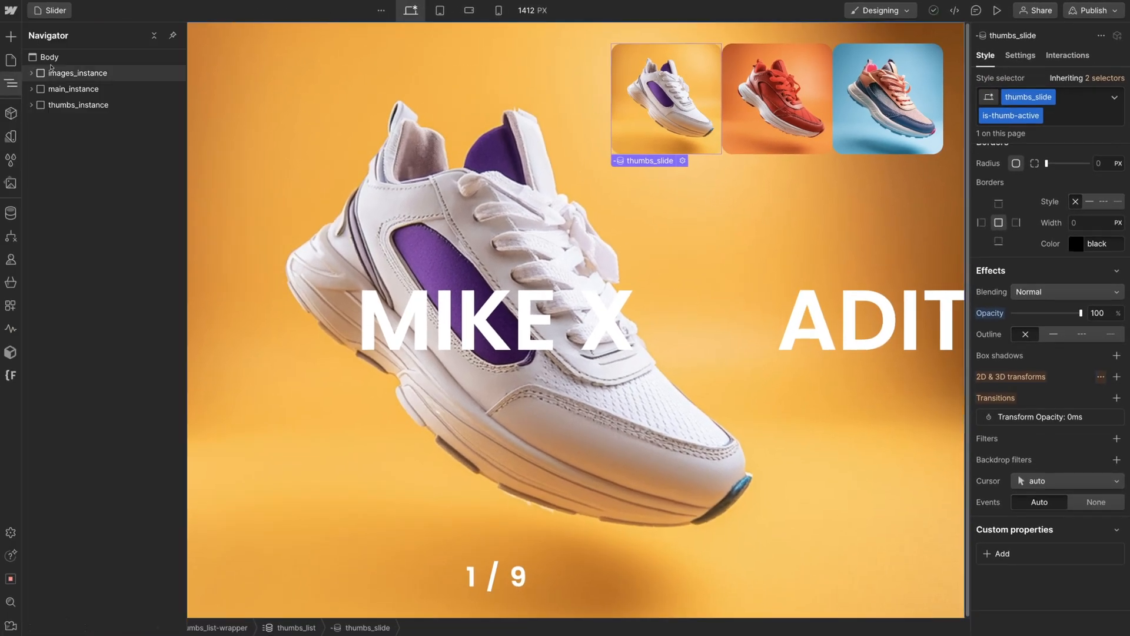
pyautogui.click(59, 57)
pyautogui.click(11, 38)
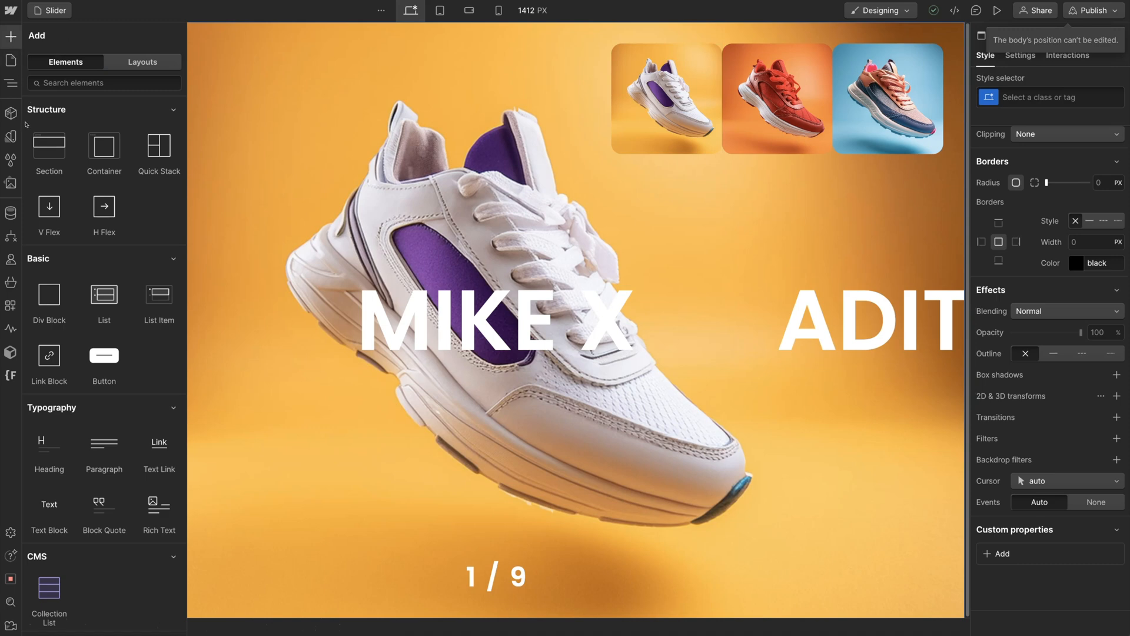
pyautogui.click(49, 294)
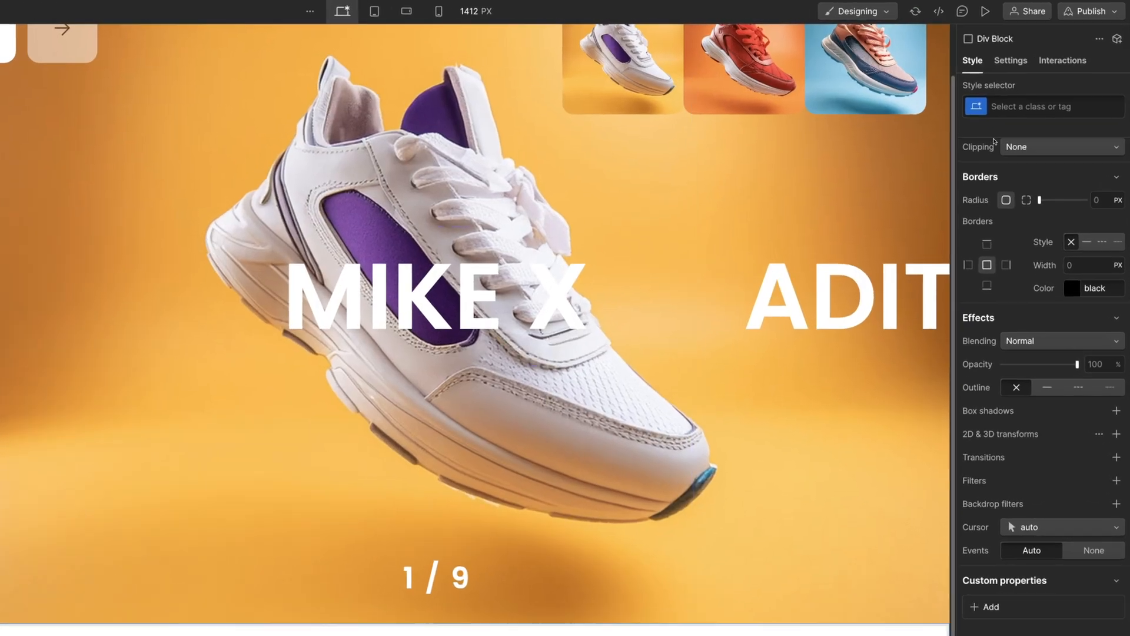
pyautogui.click(1013, 107)
pyautogui.write('slider-wrapper')
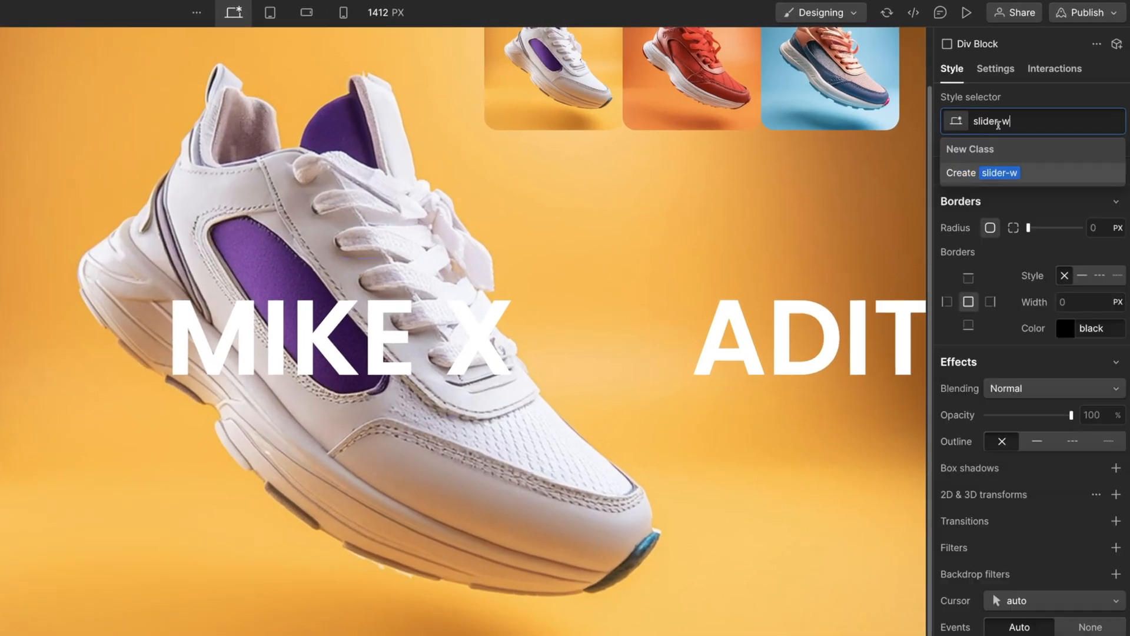
pyautogui.press('Return')
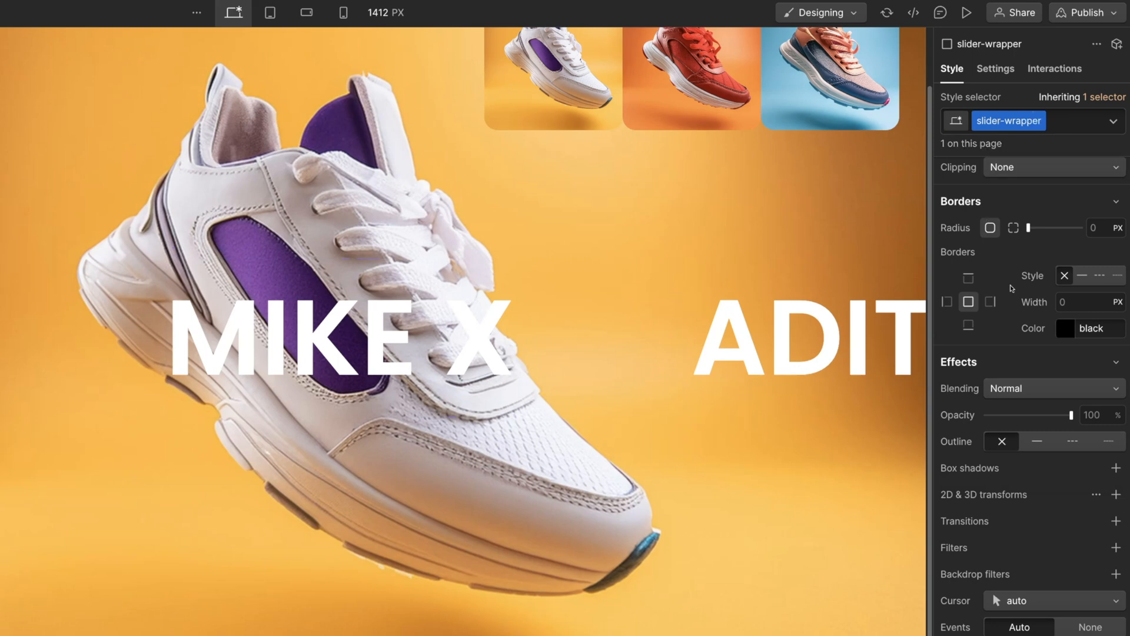
# - Set slider-wrapper's overflow to hidden and its position to Relative
pyautogui.scroll(10, 1012, 289)
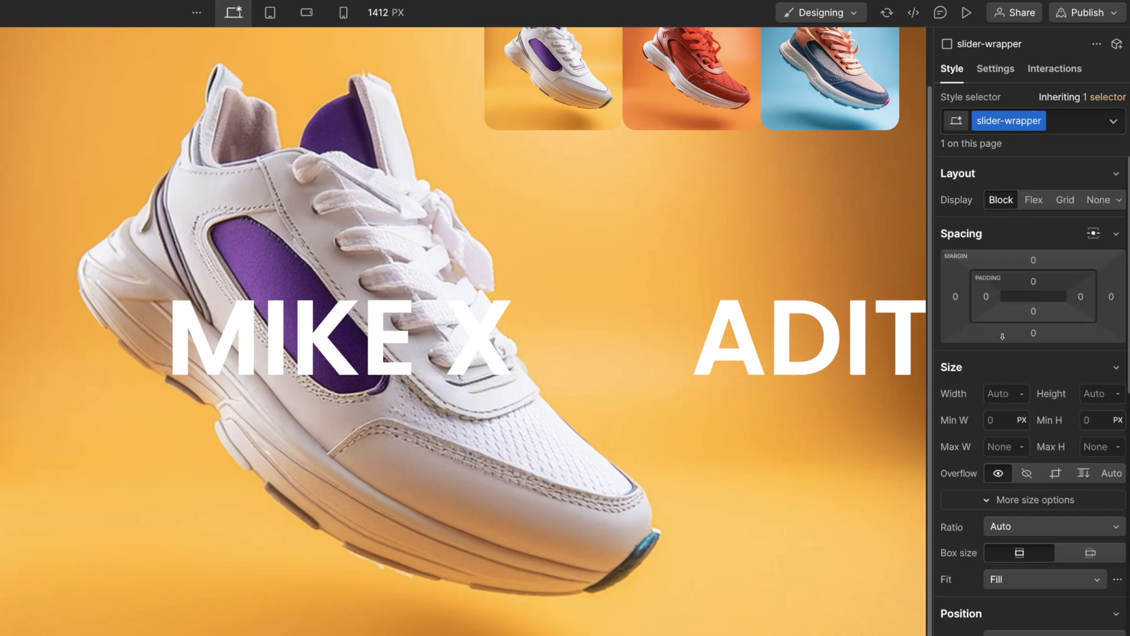
pyautogui.click(1027, 473)
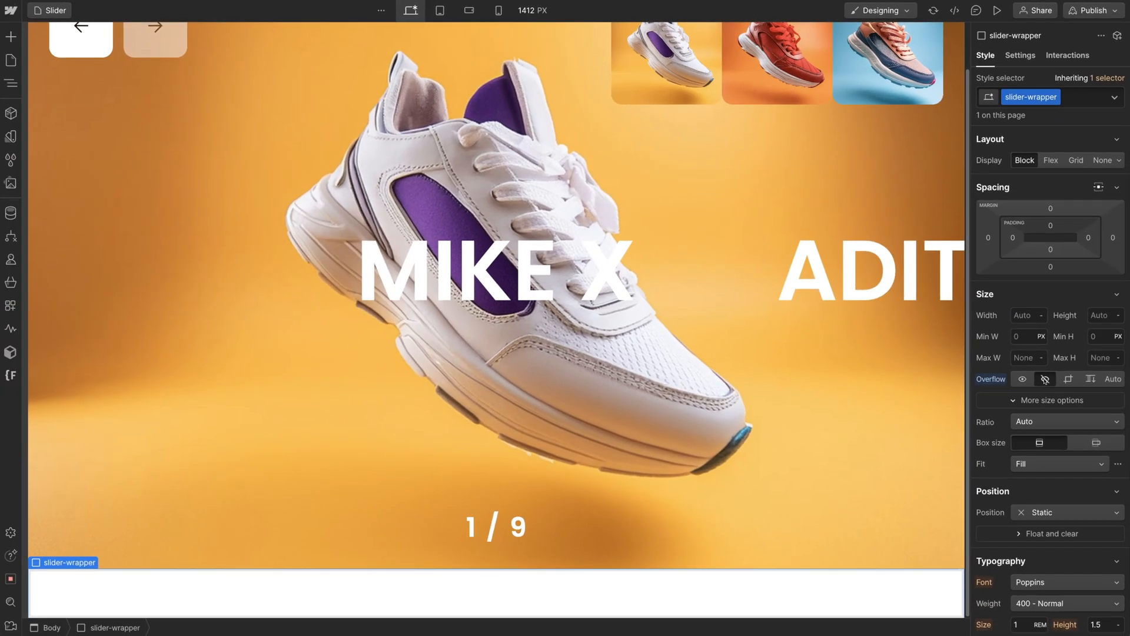
pyautogui.scroll(-3, 1048, 389)
pyautogui.click(1054, 412)
pyautogui.click(1046, 428)
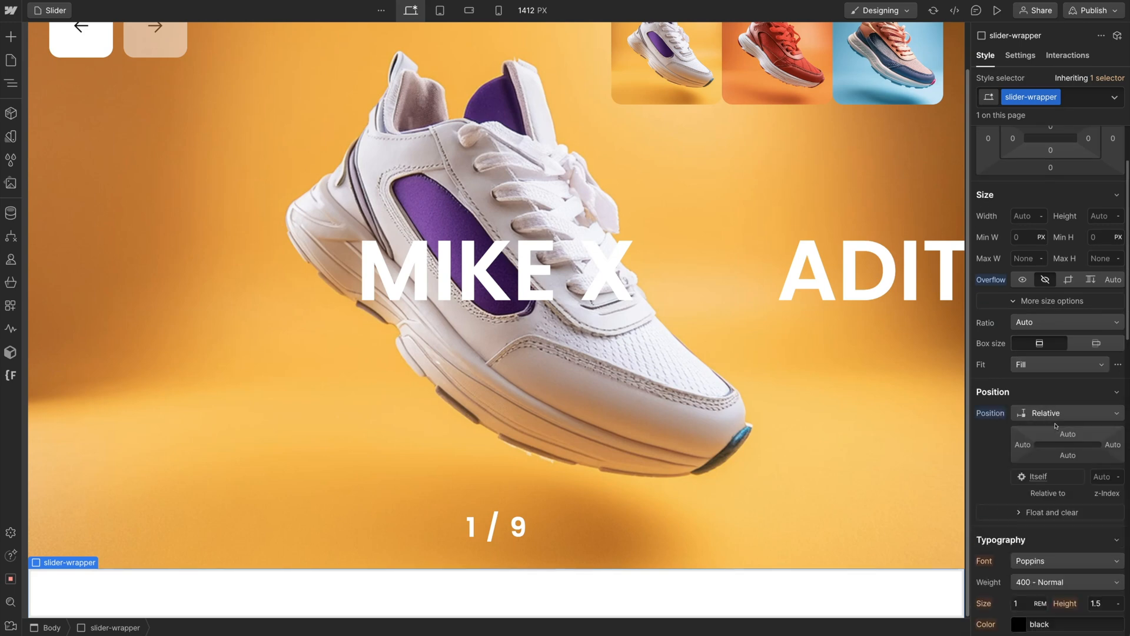
# - Nest images_instance, main_instance and thumbs_instance inside slider-wrapper
pyautogui.click(11, 83)
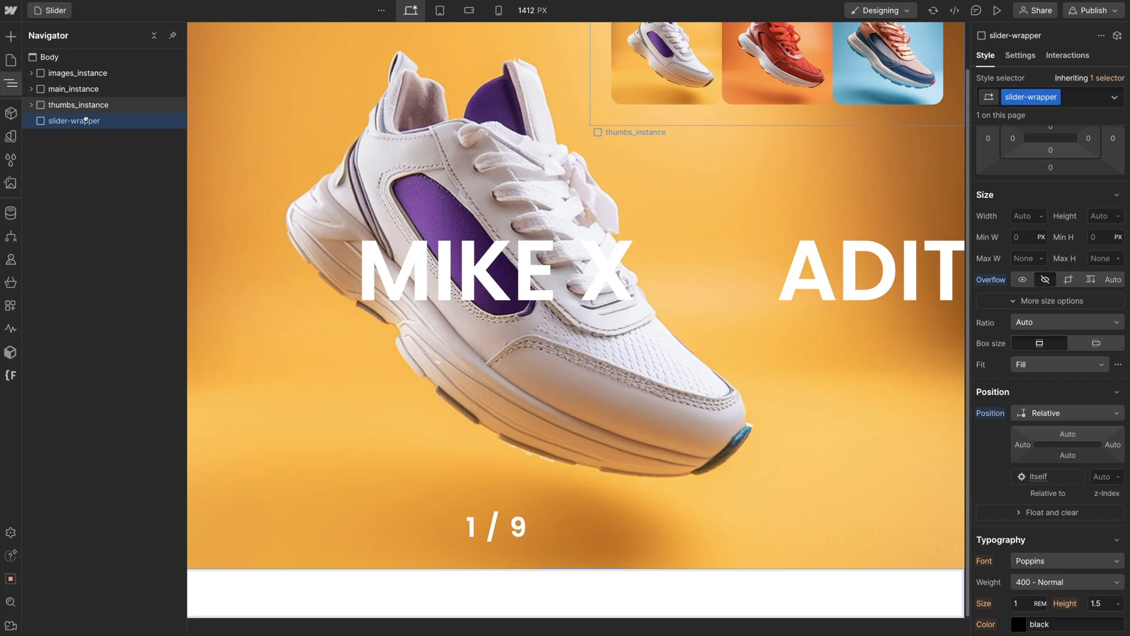
pyautogui.moveTo(86, 108)
pyautogui.mouseDown()
pyautogui.moveTo(87, 119)
pyautogui.moveTo(98, 94)
pyautogui.mouseUp()
pyautogui.click(83, 73)
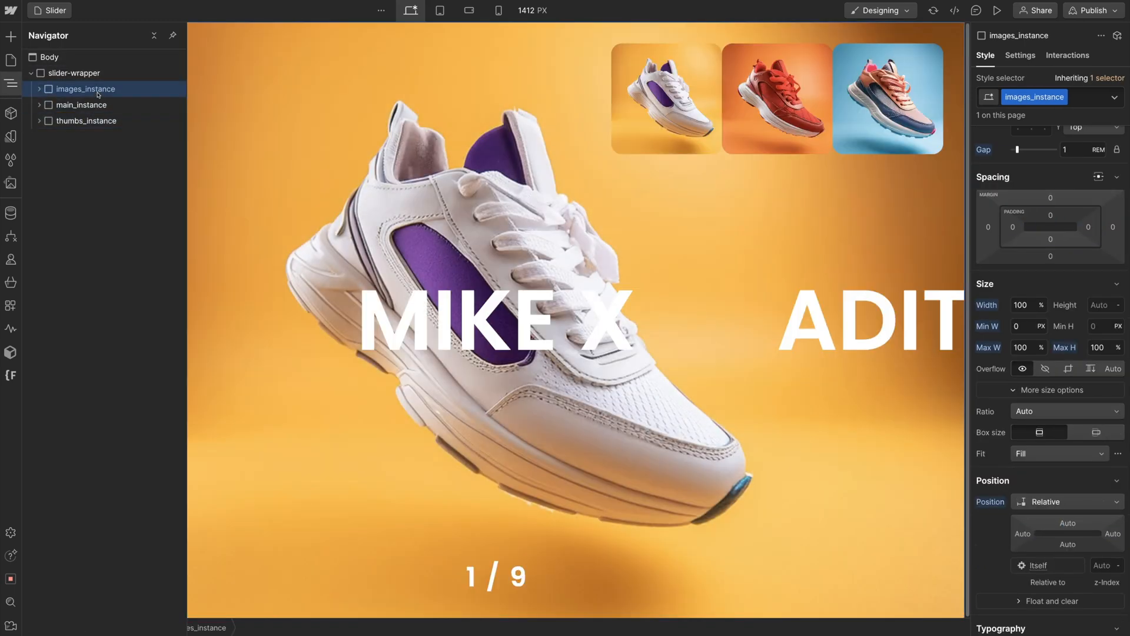
pyautogui.click(11, 83)
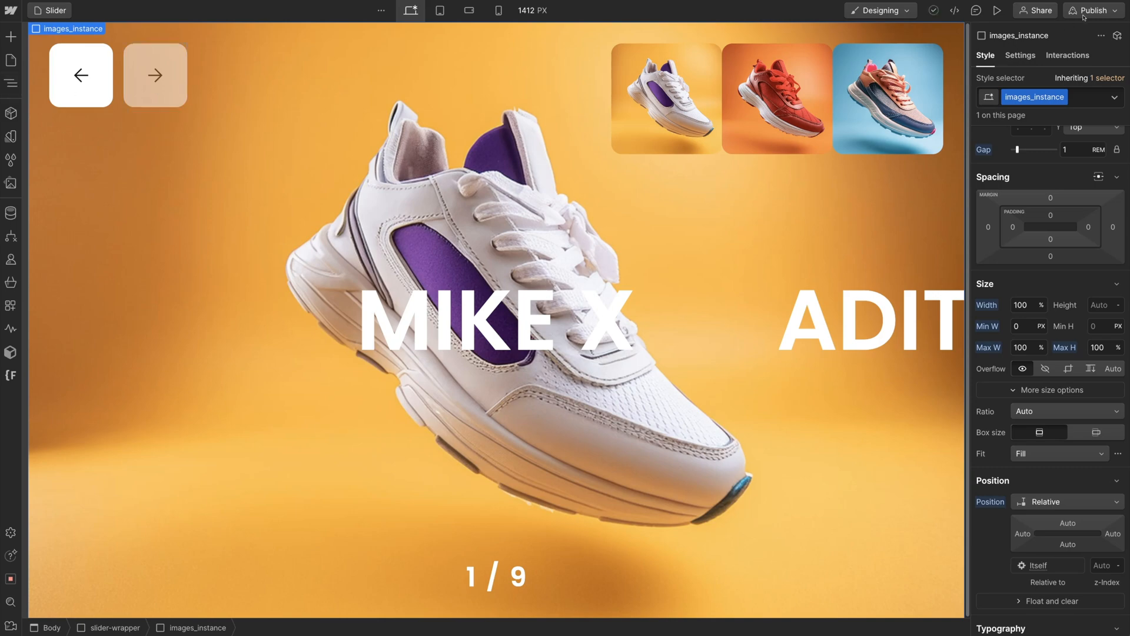
# - Publish the updated site to staging and open the live tutorial-slider.webflow.io page
pyautogui.hotkey('ctrl', 'shift', 'p')
pyautogui.click(377, 370)
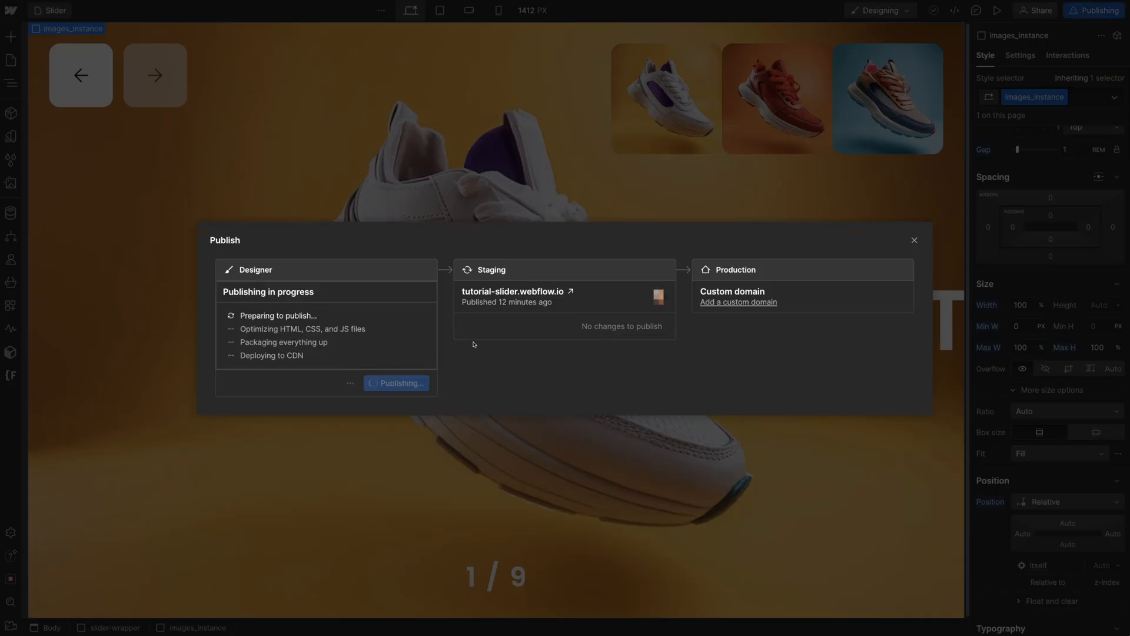
pyautogui.click(571, 304)
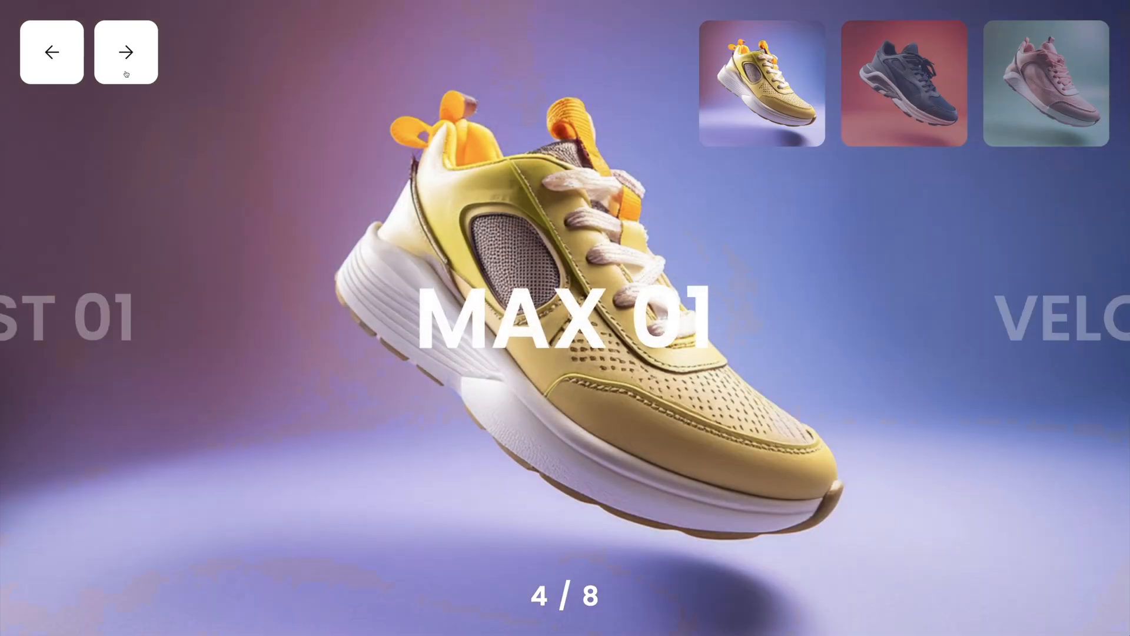
# - Test the next arrow on the published page by advancing through the remaining sneakers to the last slide
pyautogui.click(125, 72)
pyautogui.click(125, 73)
pyautogui.click(126, 74)
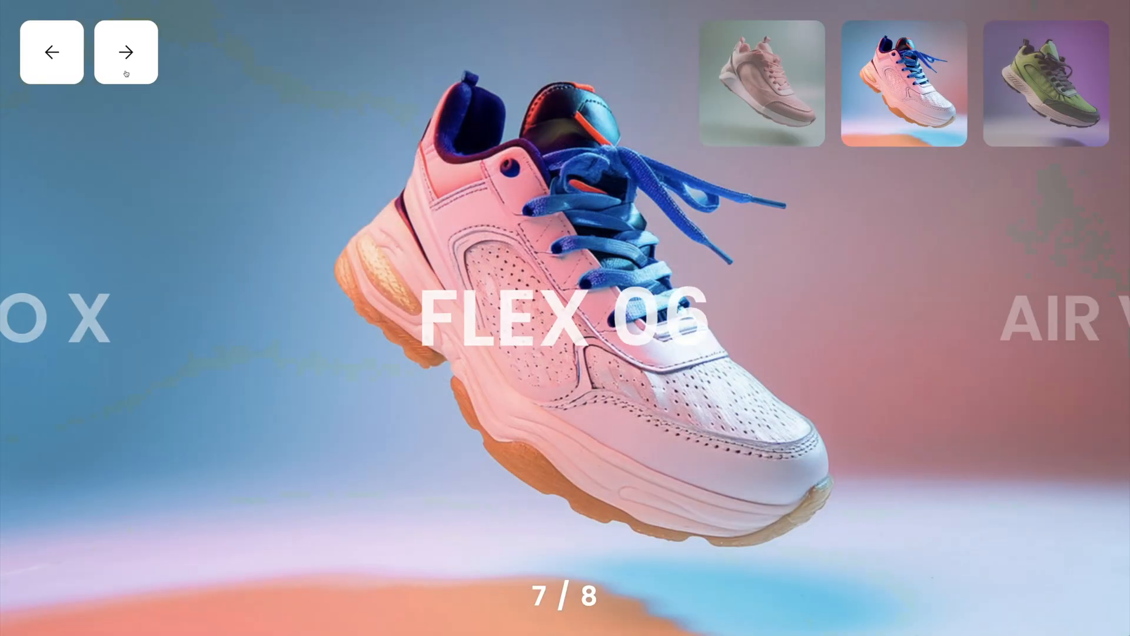
pyautogui.click(125, 74)
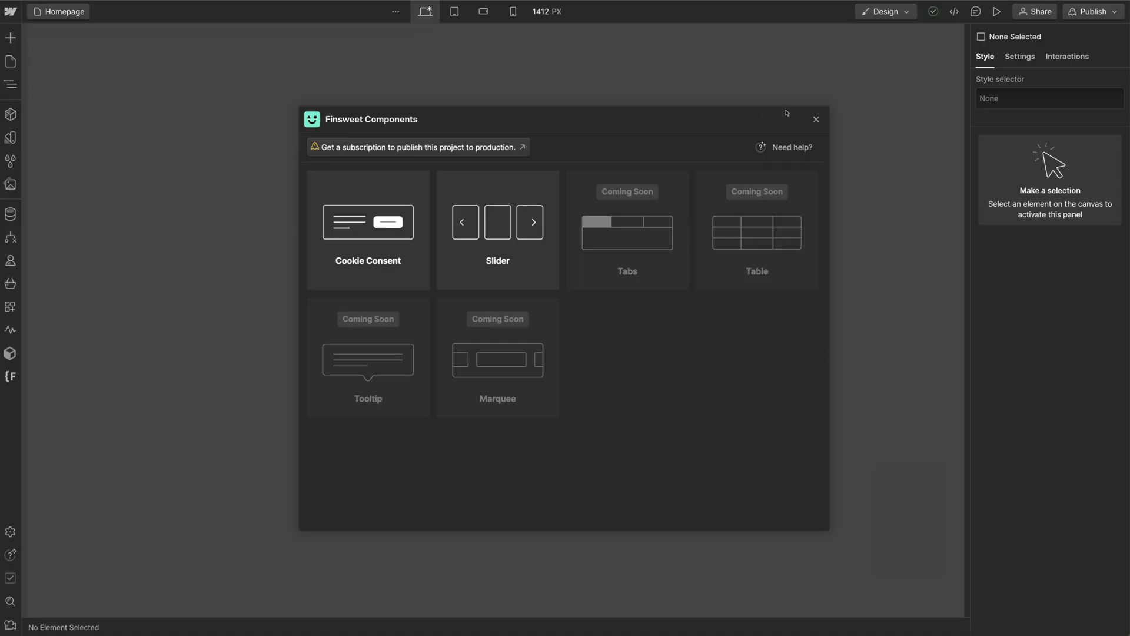
# - Publish the Webflow Project containing the Homepage to its staging domain and close the Publish dialog
pyautogui.click(1093, 11)
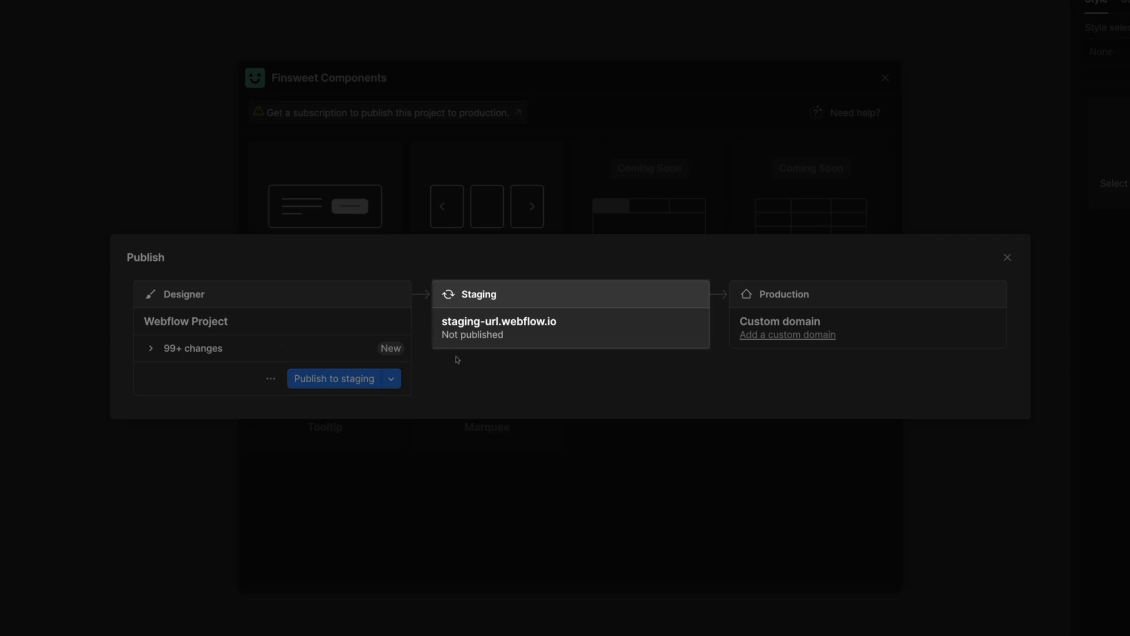
pyautogui.click(369, 376)
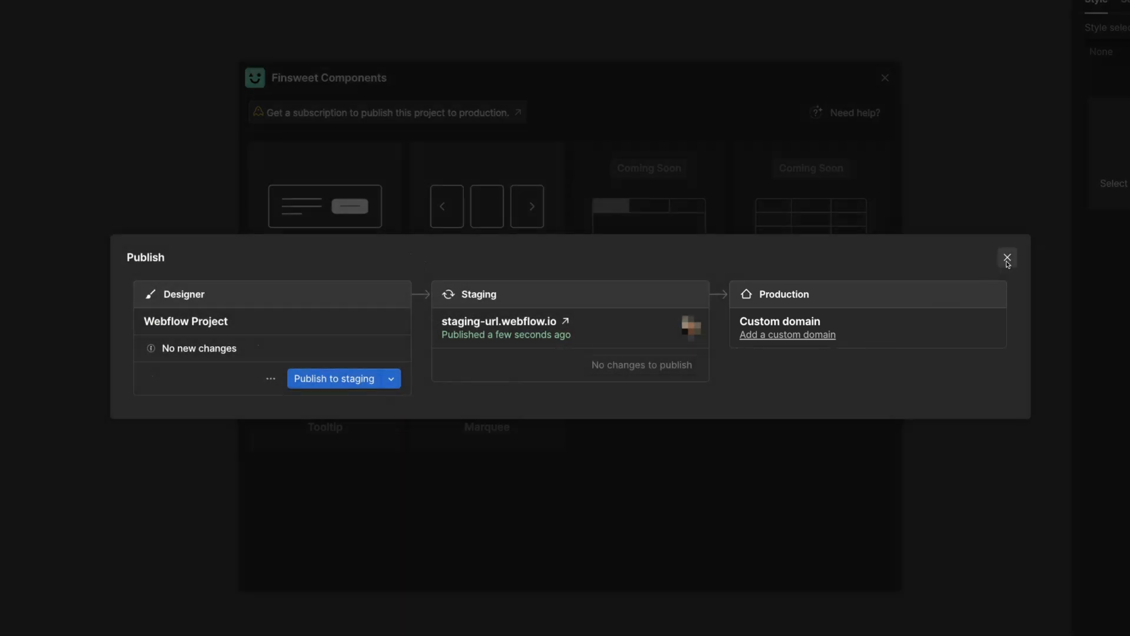
pyautogui.click(1007, 257)
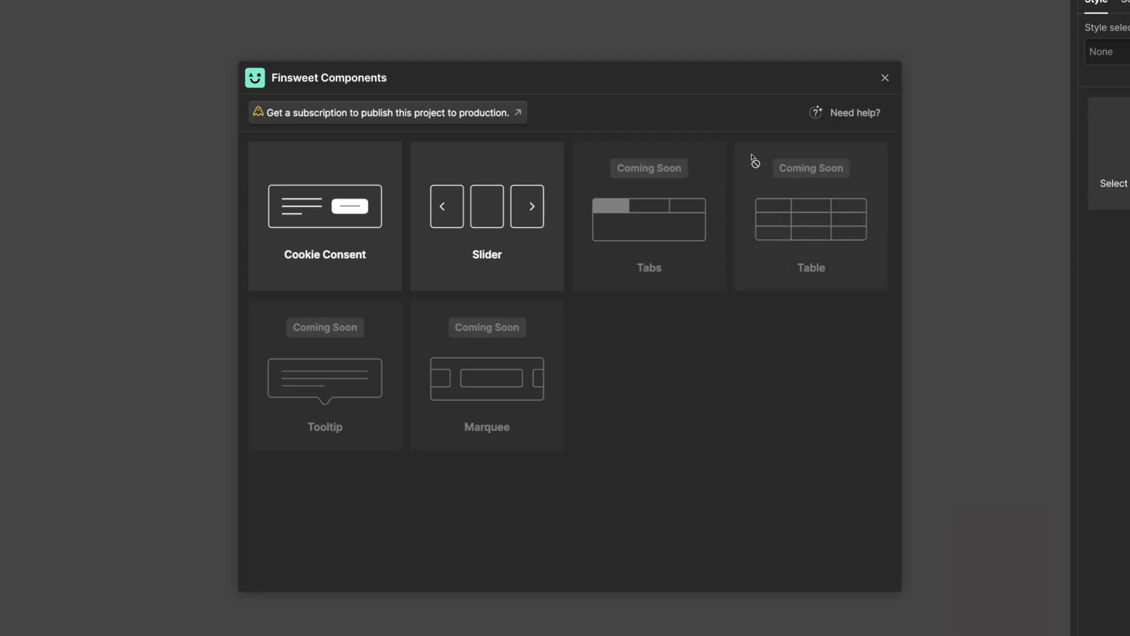